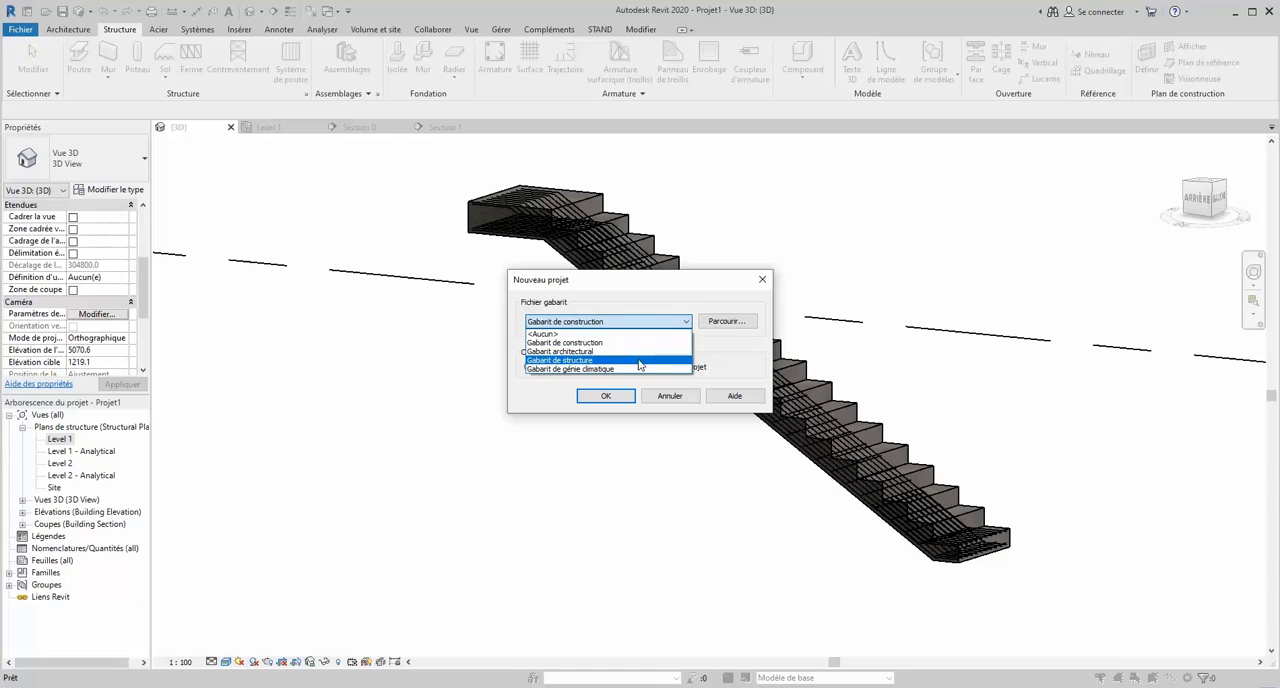
- Create a new project from the Gabarit de structure template
left_click(642, 361)
left_click(606, 396)
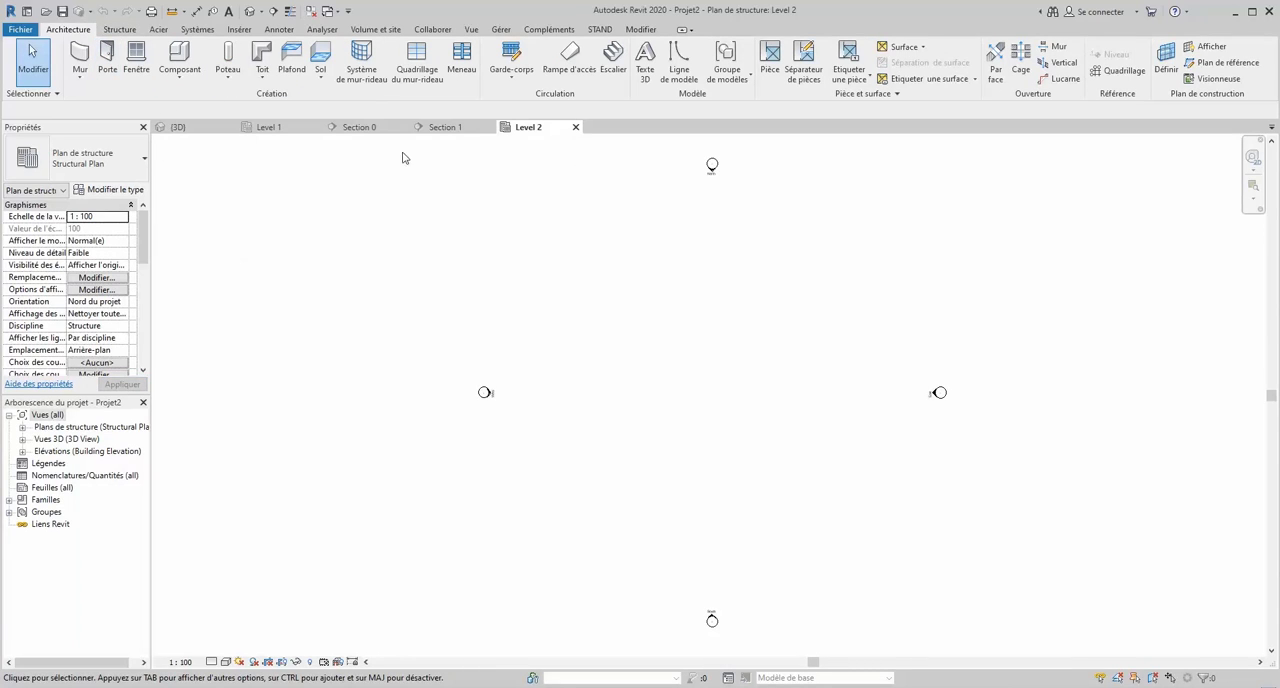
- Start a stair of the cast-in-place type Monolithic Stair and set its base level to Level 1
left_click(613, 58)
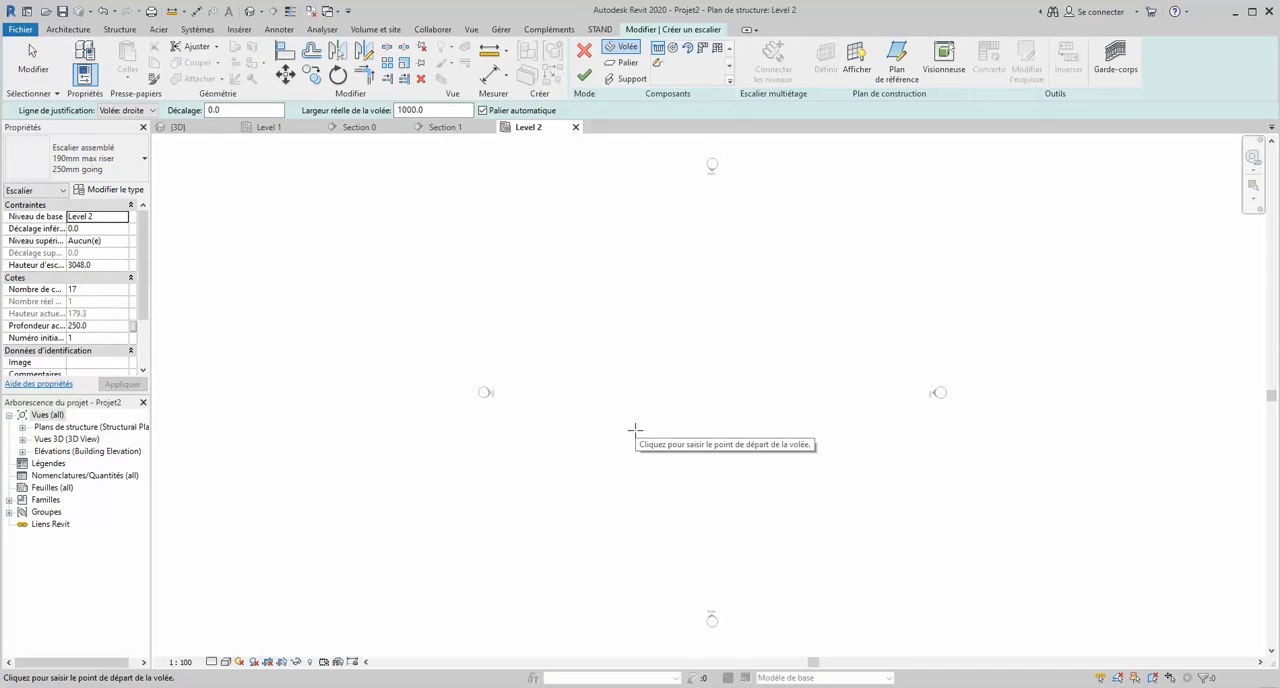
left_click(92, 160)
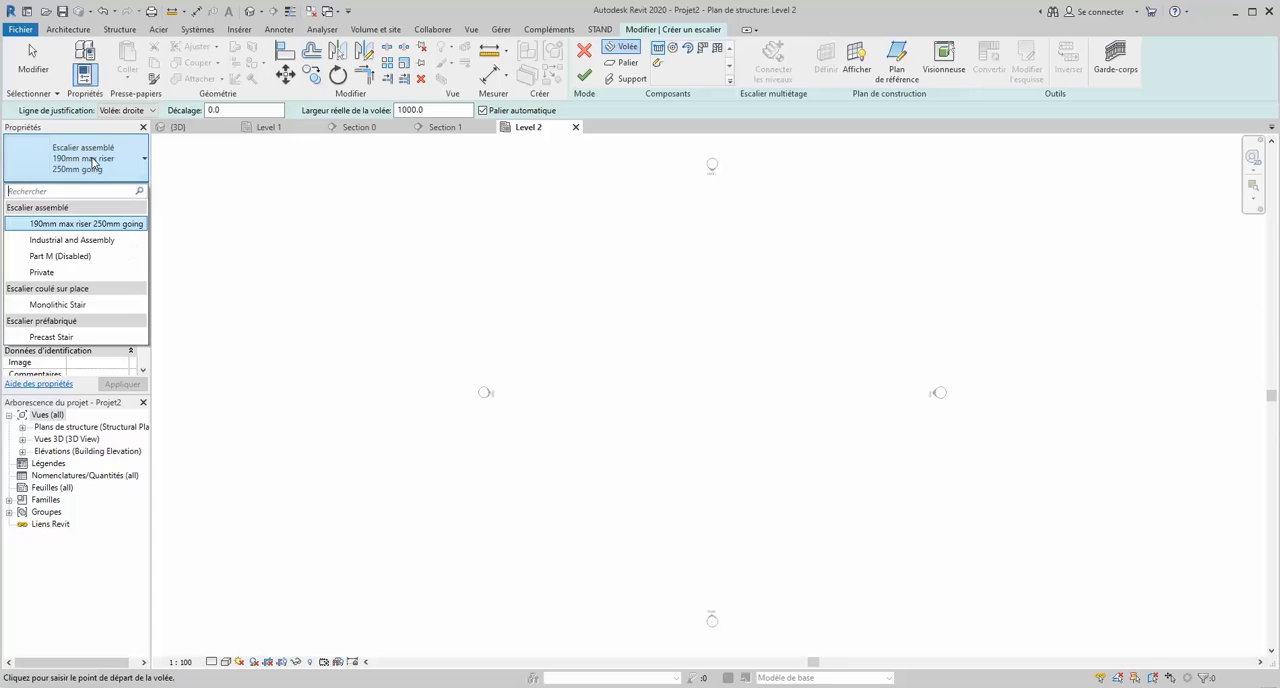
left_click(92, 305)
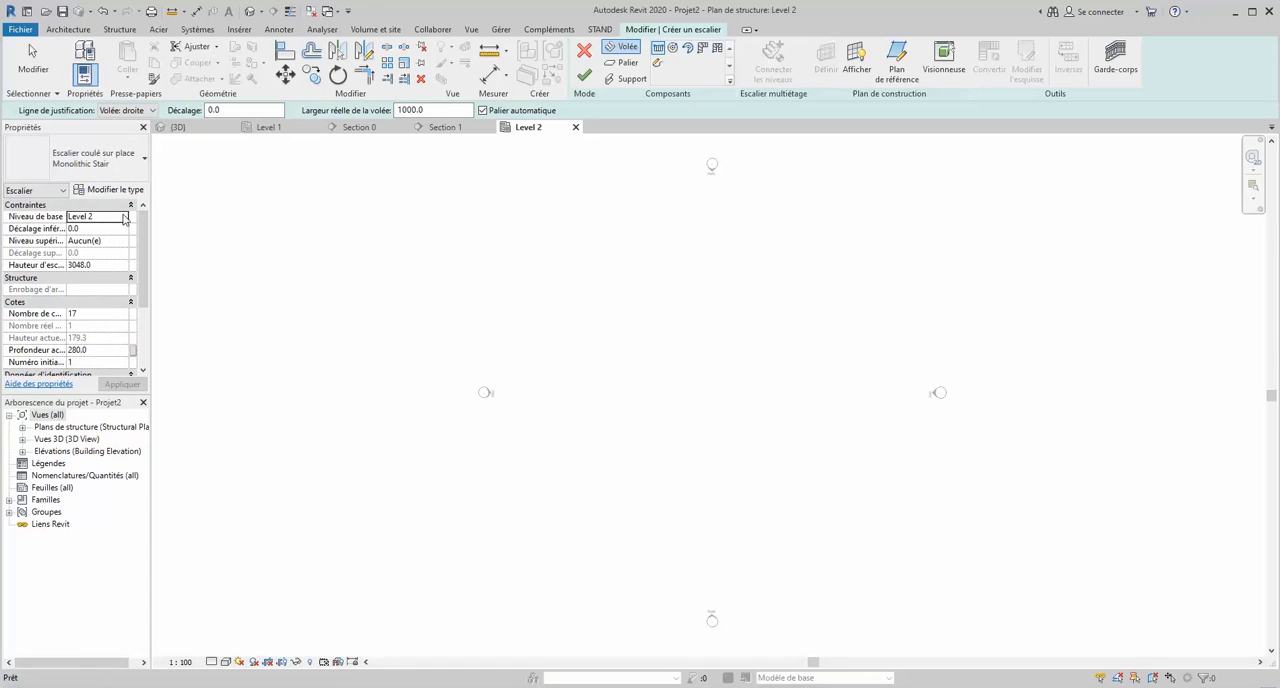
left_click(100, 216)
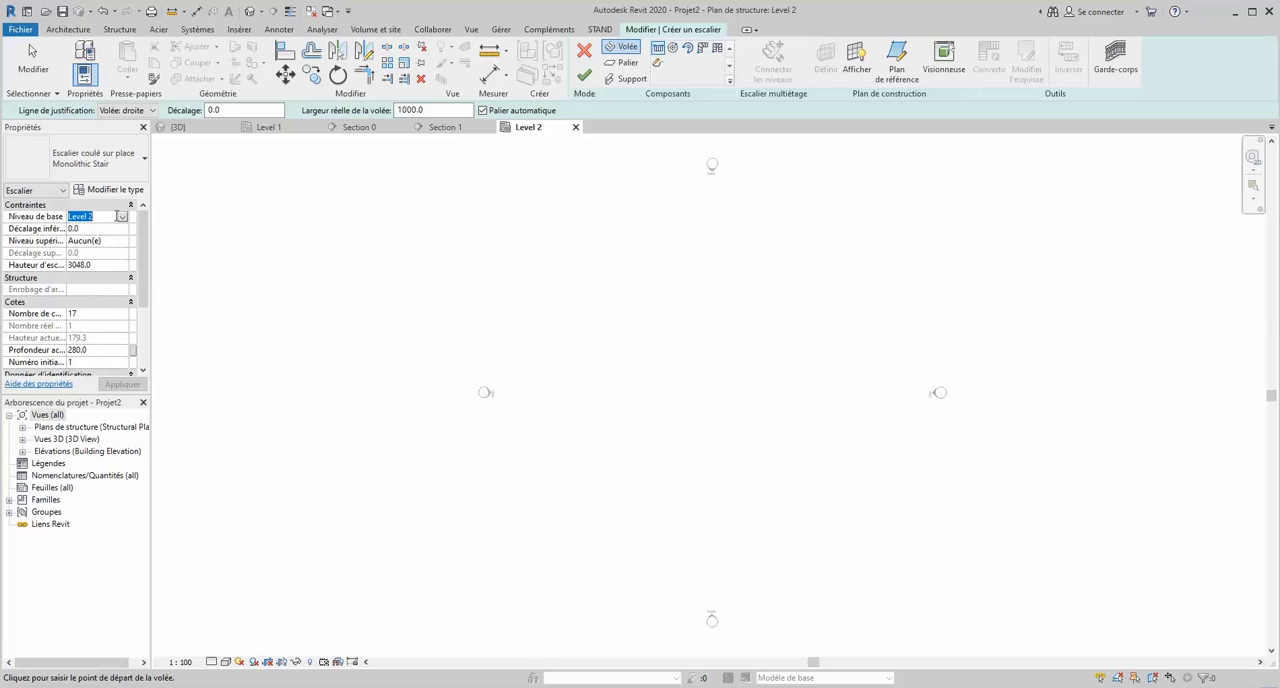
left_click(124, 217)
left_click(93, 232)
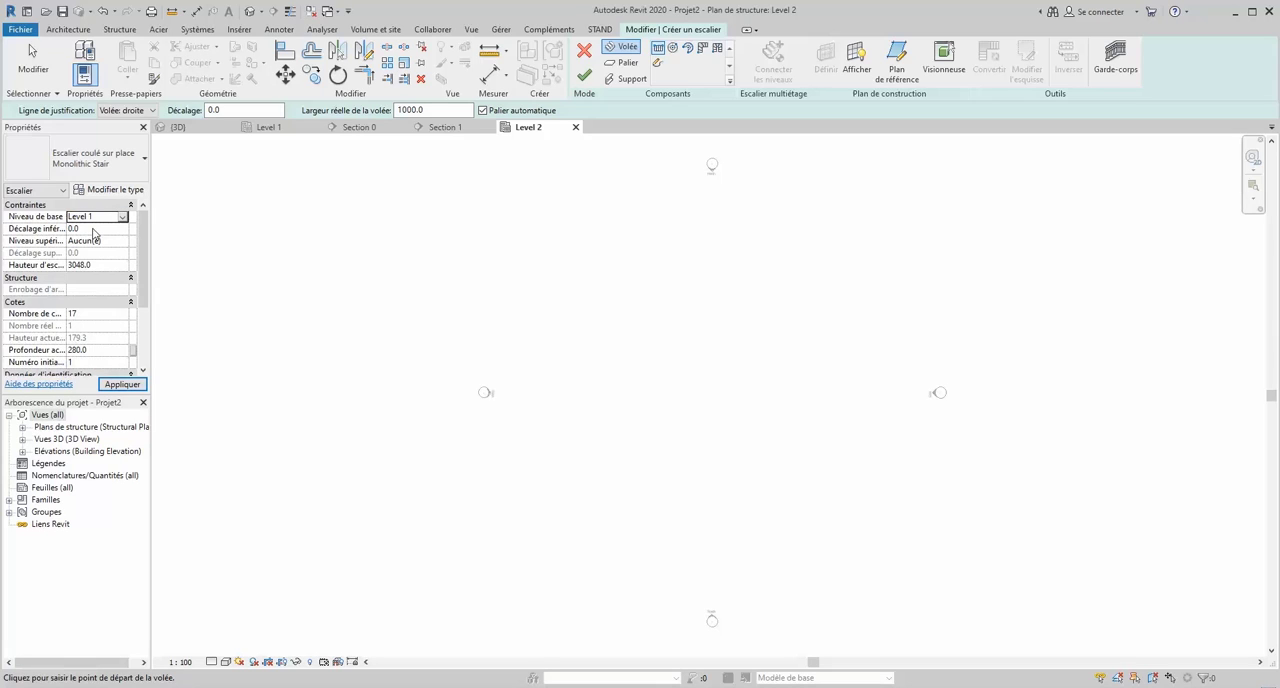
scroll(119, 272, "down", 4)
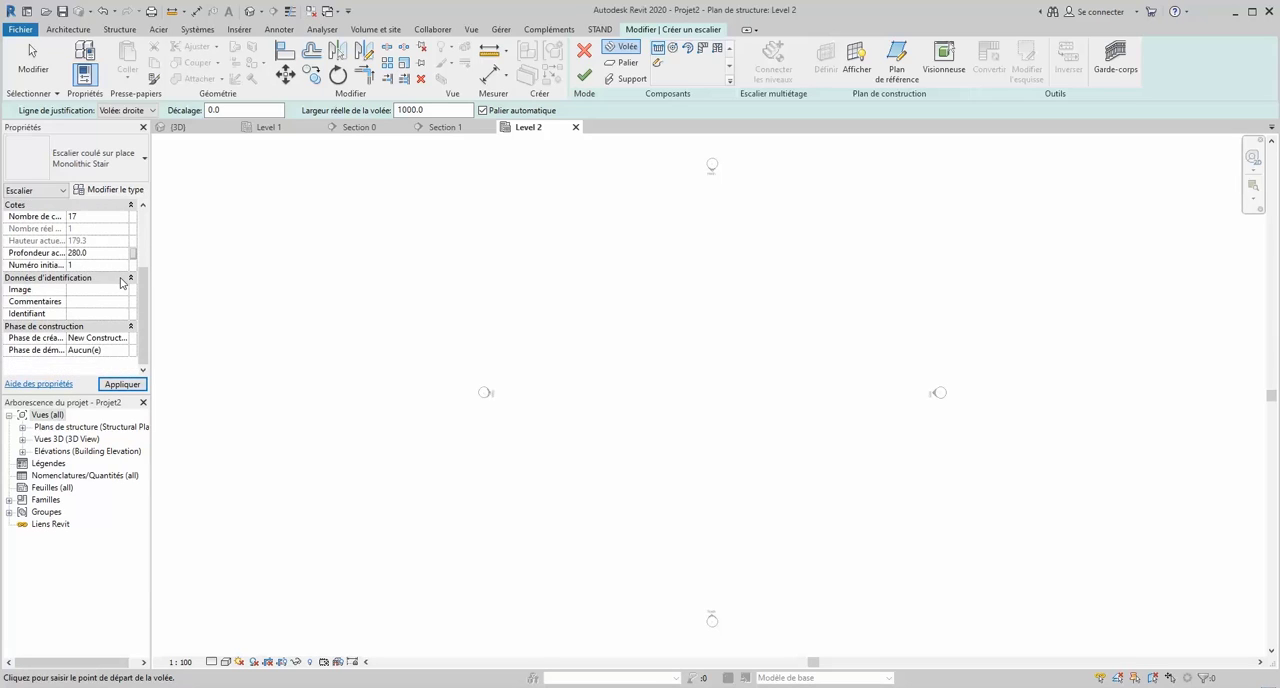
scroll(121, 283, "up", 4)
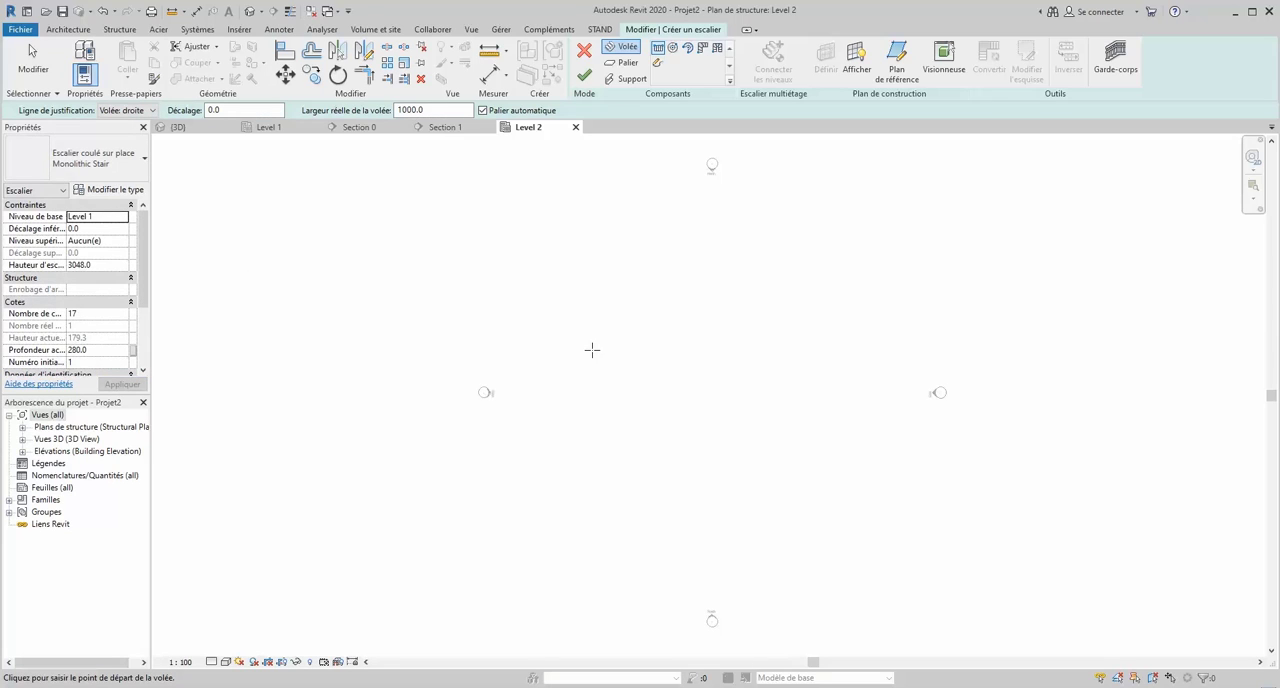
- Draw a straight horizontal run with all 17 risers and a width of 1000 mm in the plan
left_click(585, 381)
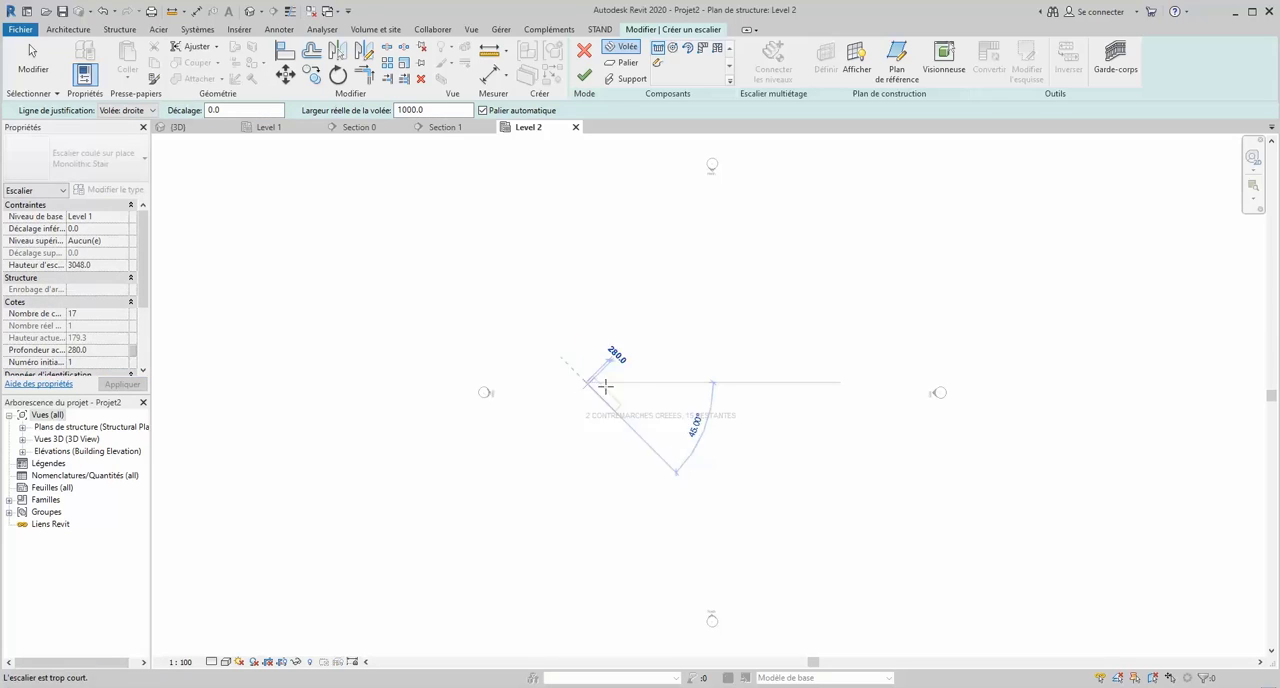
left_click(698, 378)
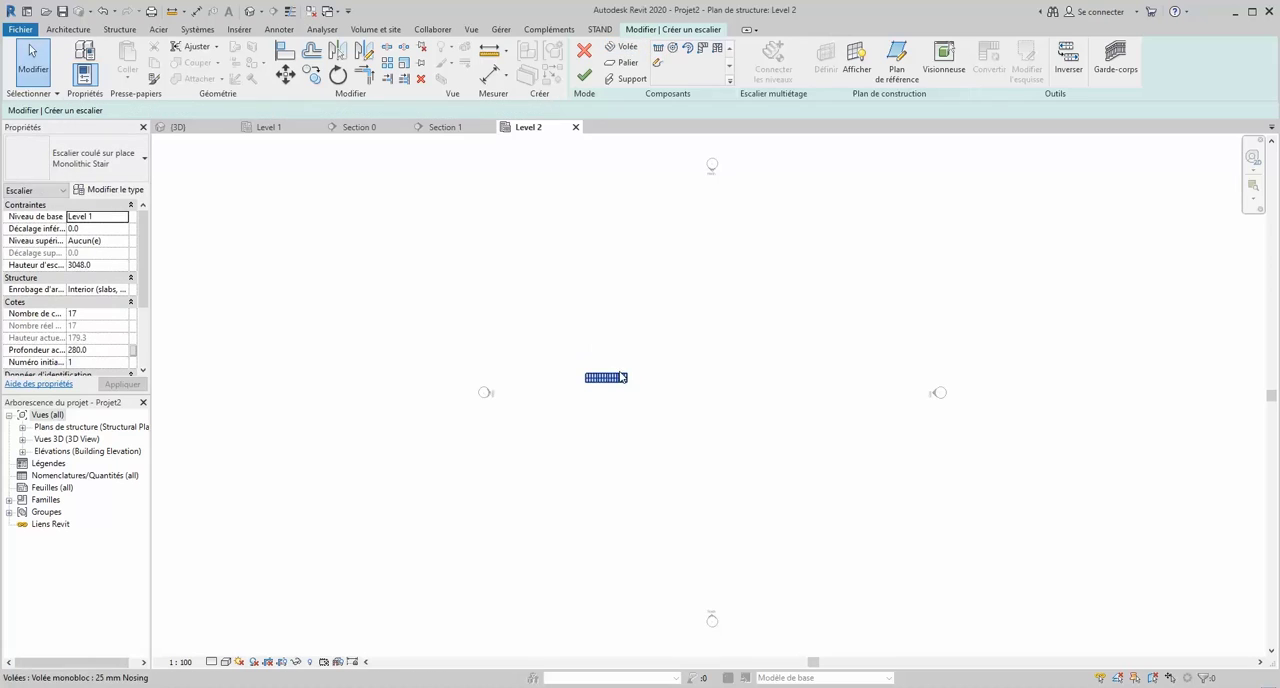
scroll(611, 376, "up", 6)
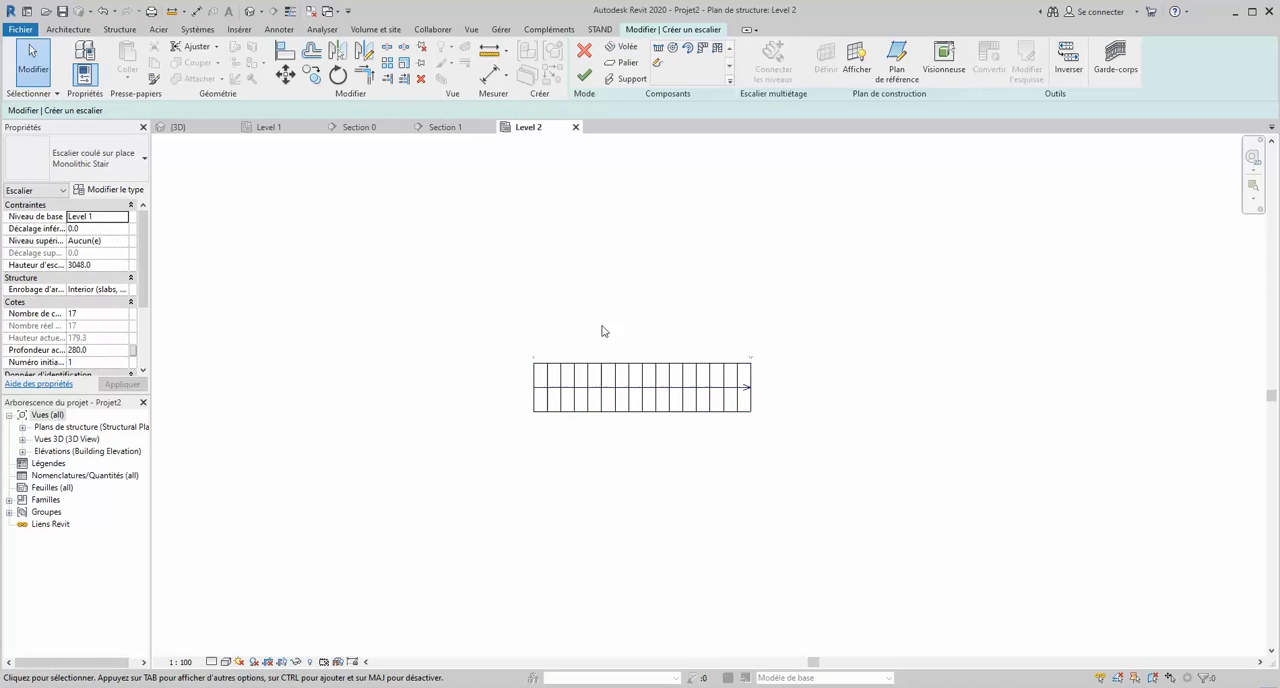
- Sketch a square landing about 1000 by 1000 mm at the upper end of the run and finish the stair
left_click(648, 62)
left_click(672, 52)
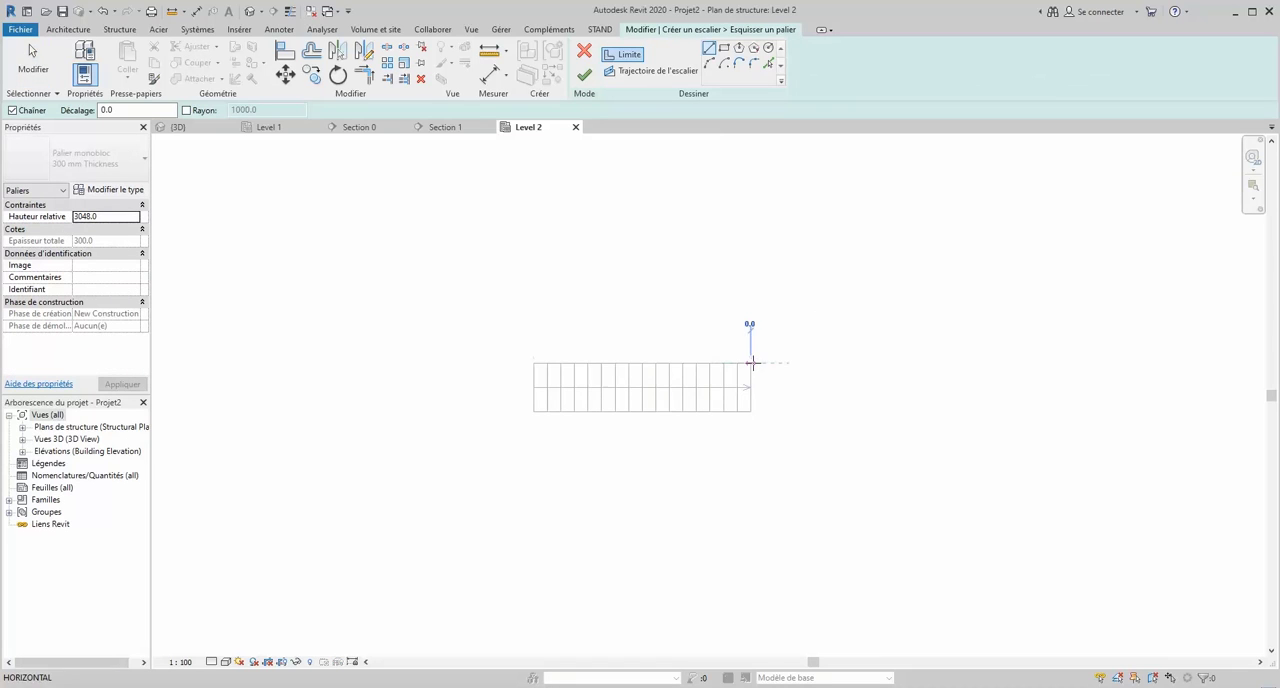
left_click(751, 363)
left_click(751, 410)
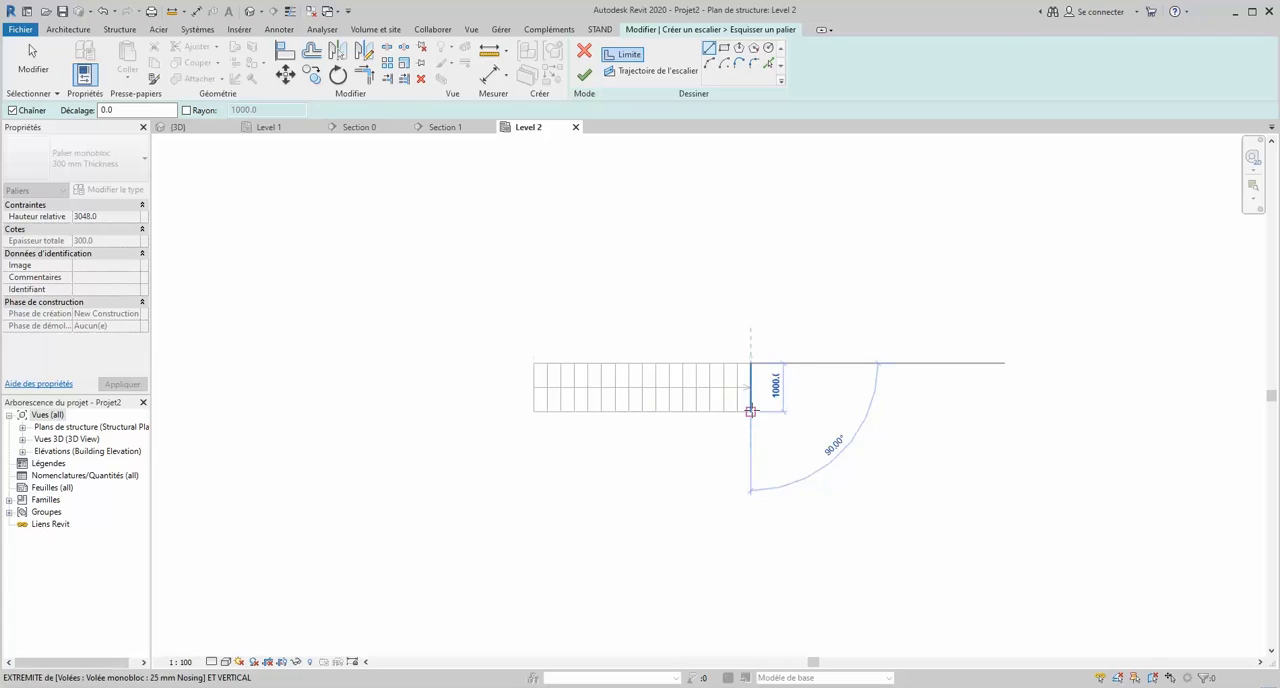
scroll(749, 409, "up", 3)
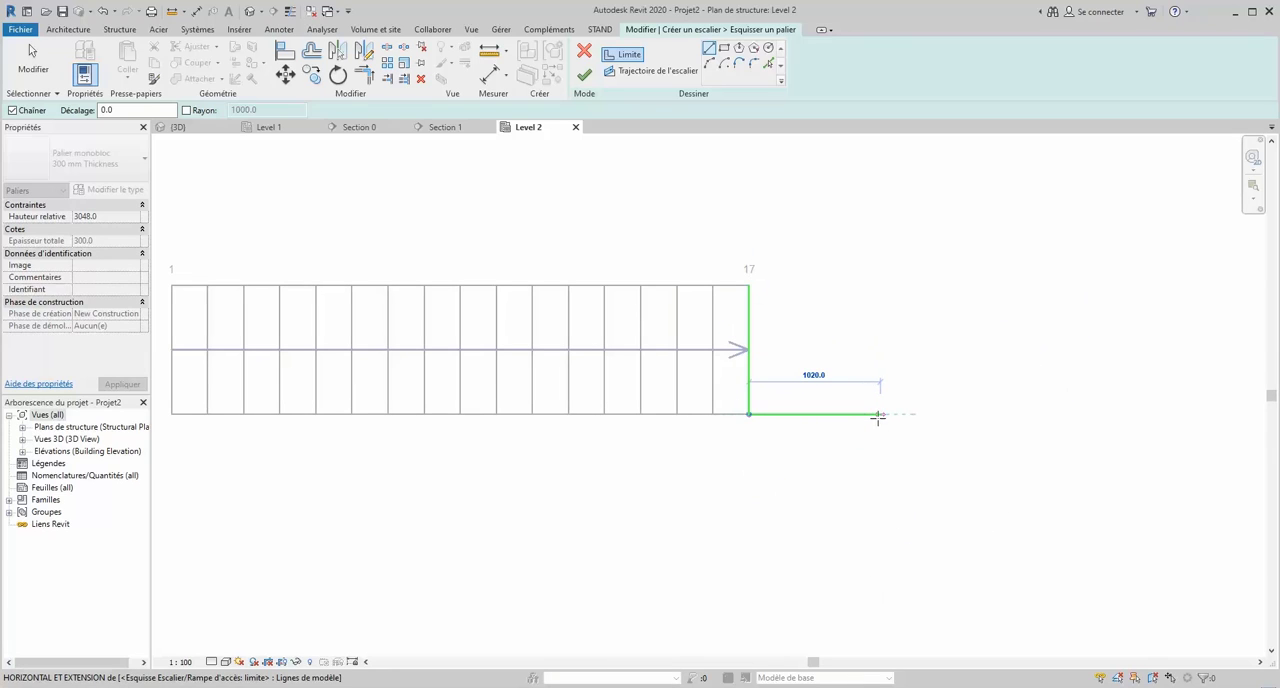
left_click(878, 414)
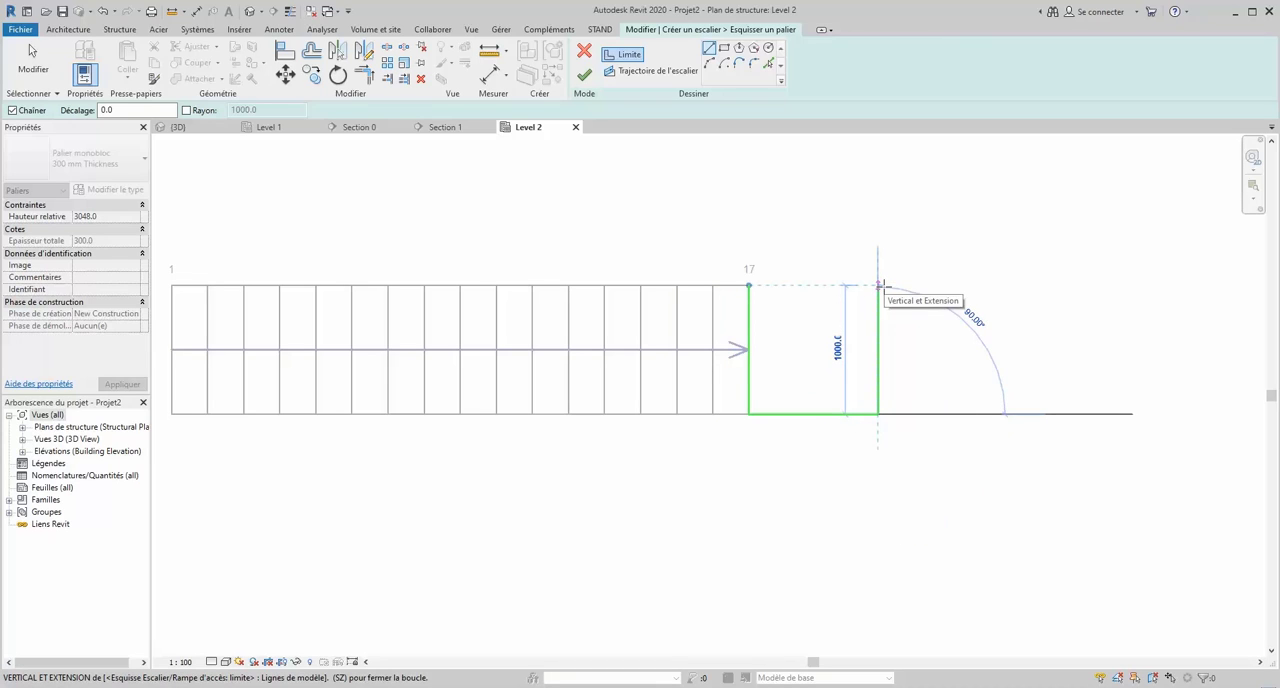
left_click(879, 287)
left_click(749, 287)
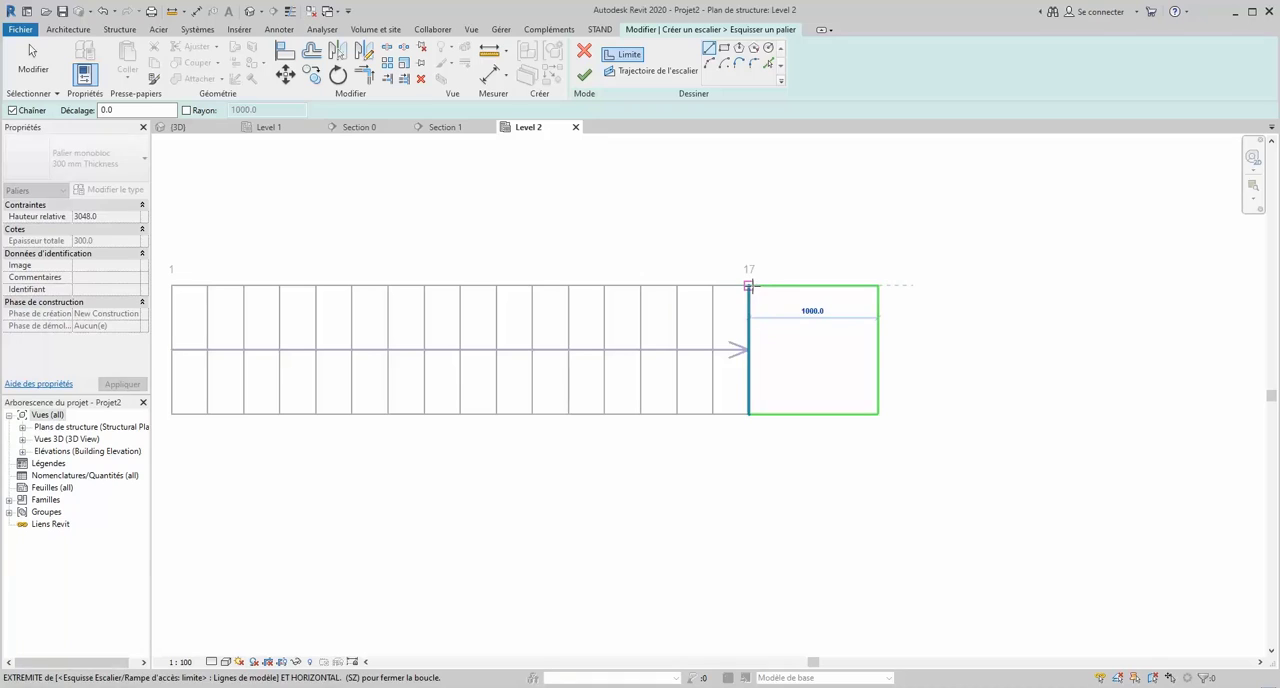
left_click(584, 75)
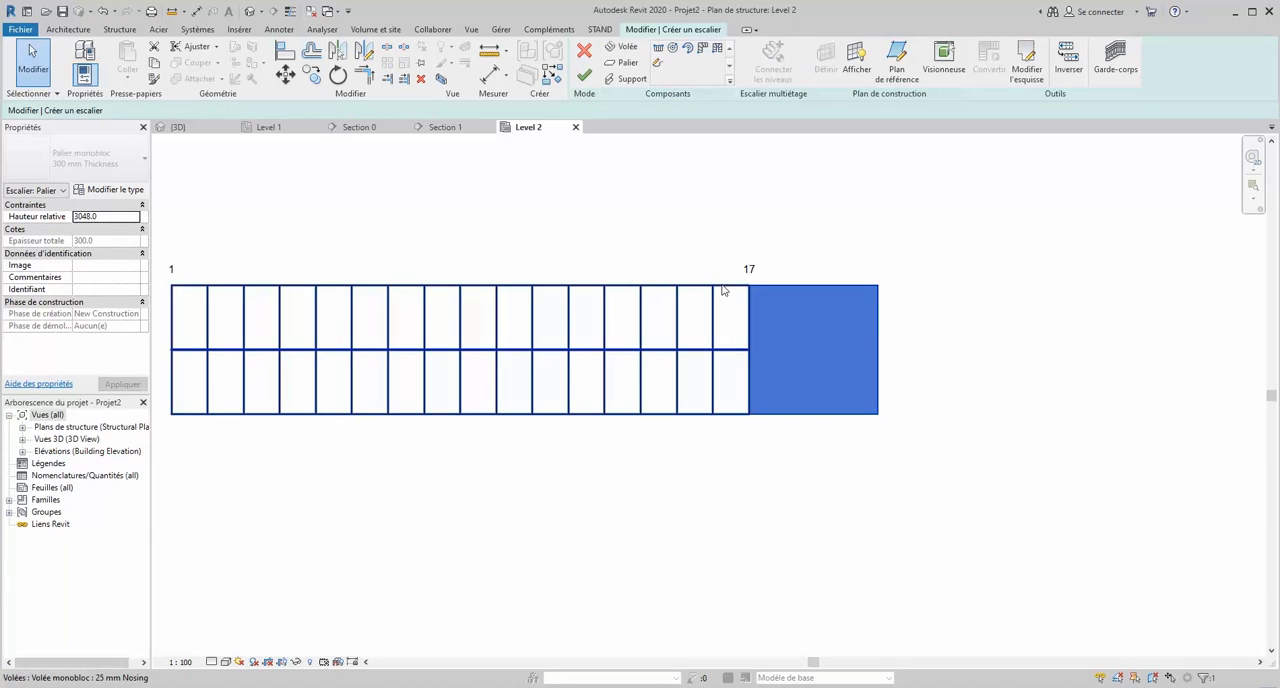
left_click(584, 76)
scroll(871, 337, "down", 3)
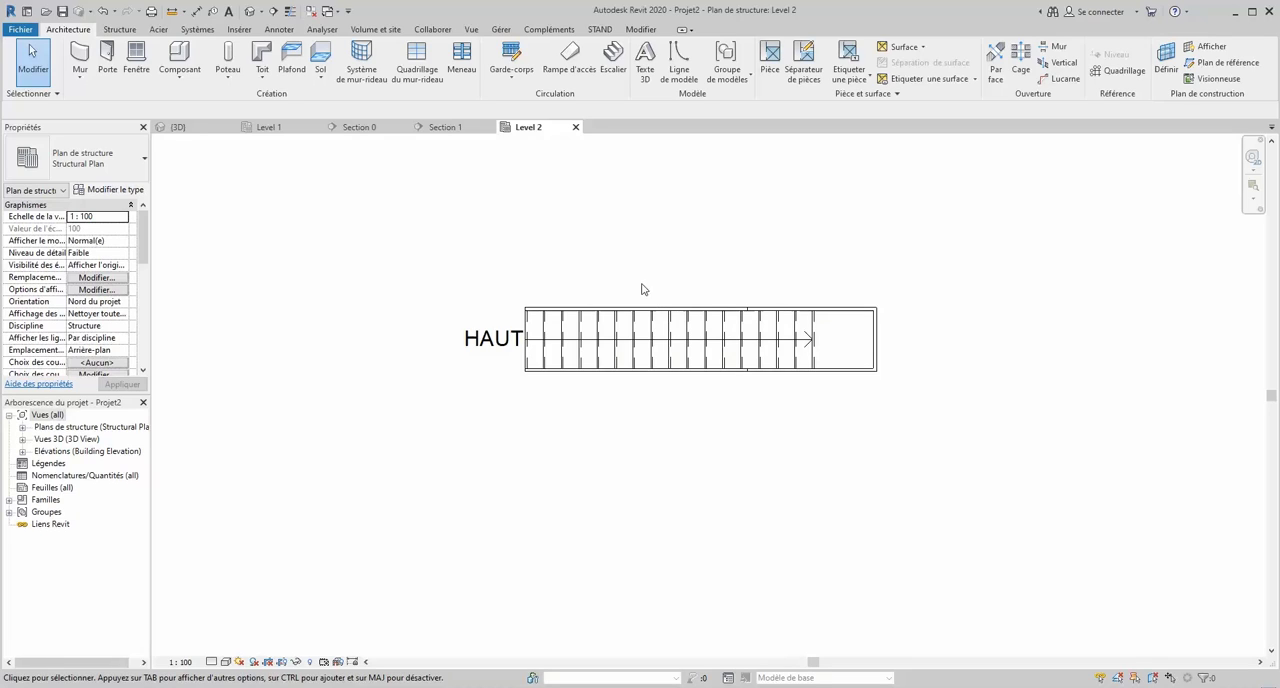
left_click(197, 131)
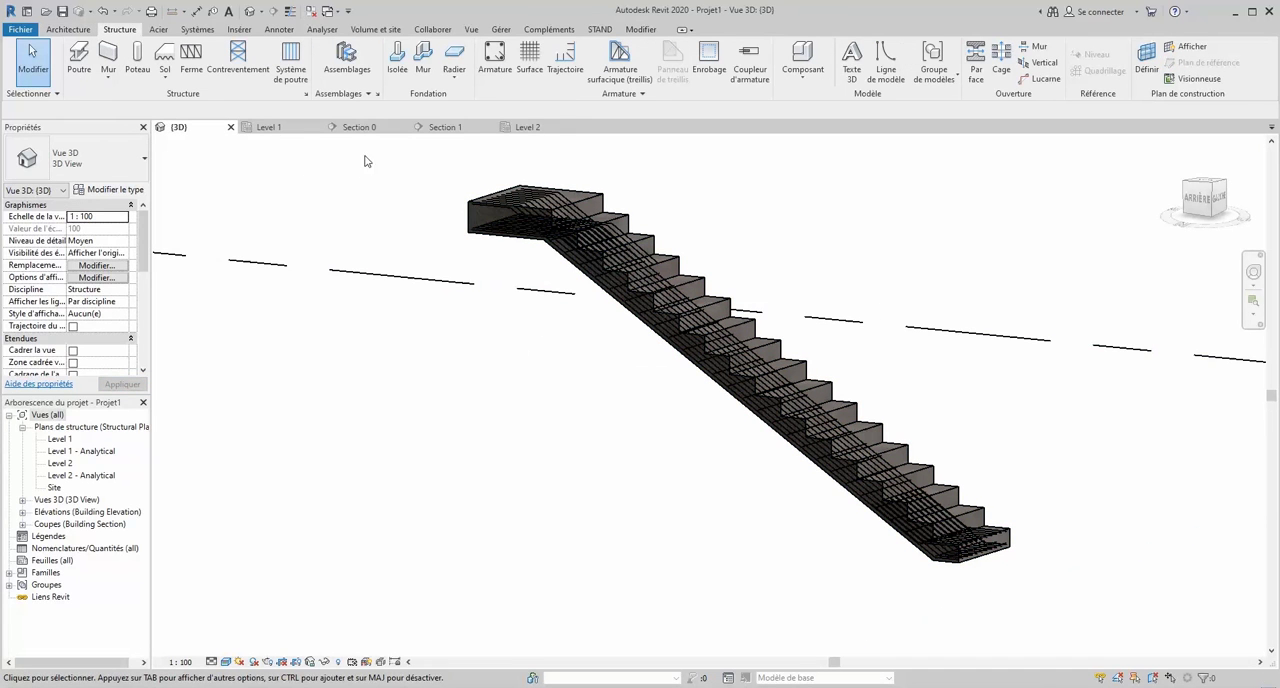
left_click(538, 128)
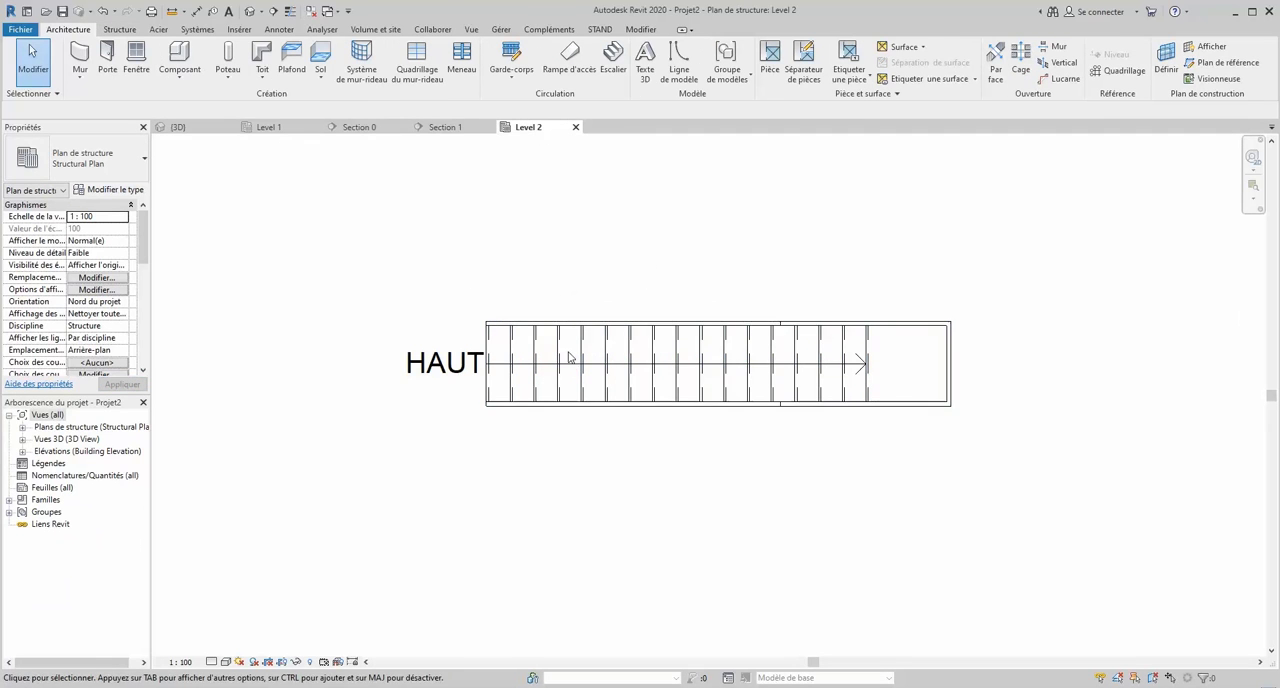
left_click(279, 128)
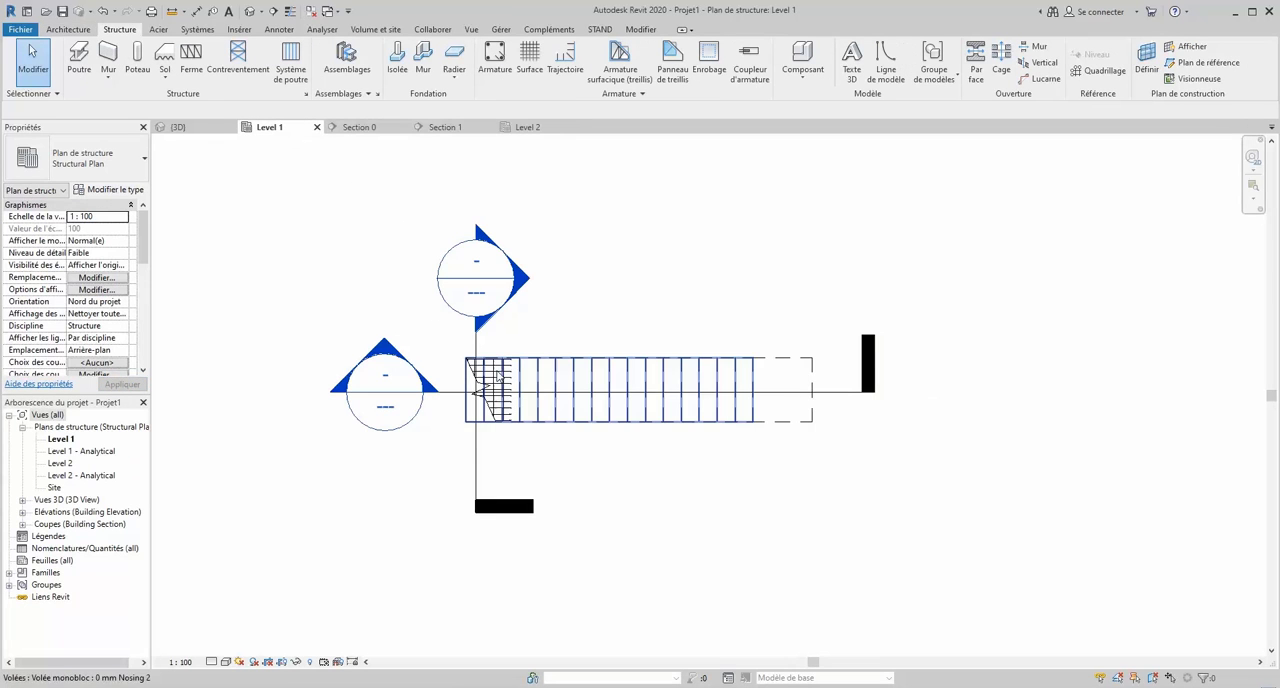
left_click(522, 128)
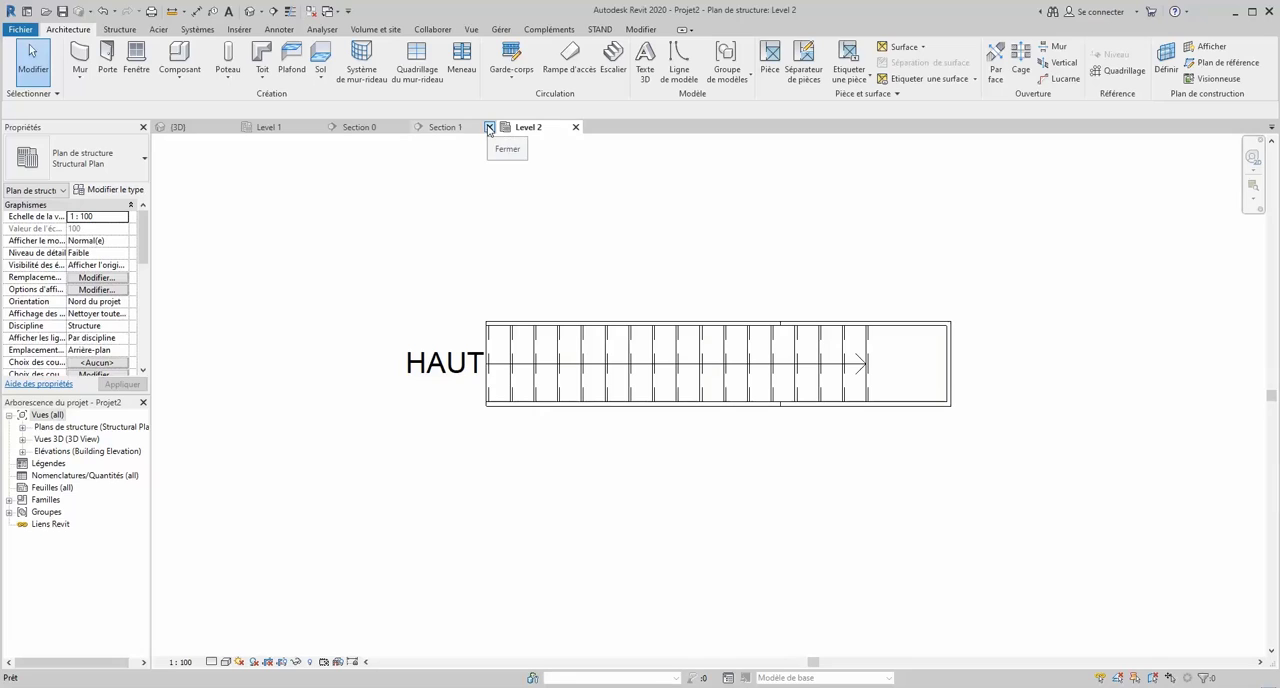
- Close all the open Projet1 views and save that project as Projet1.rvt, replacing the existing file
left_click(489, 128)
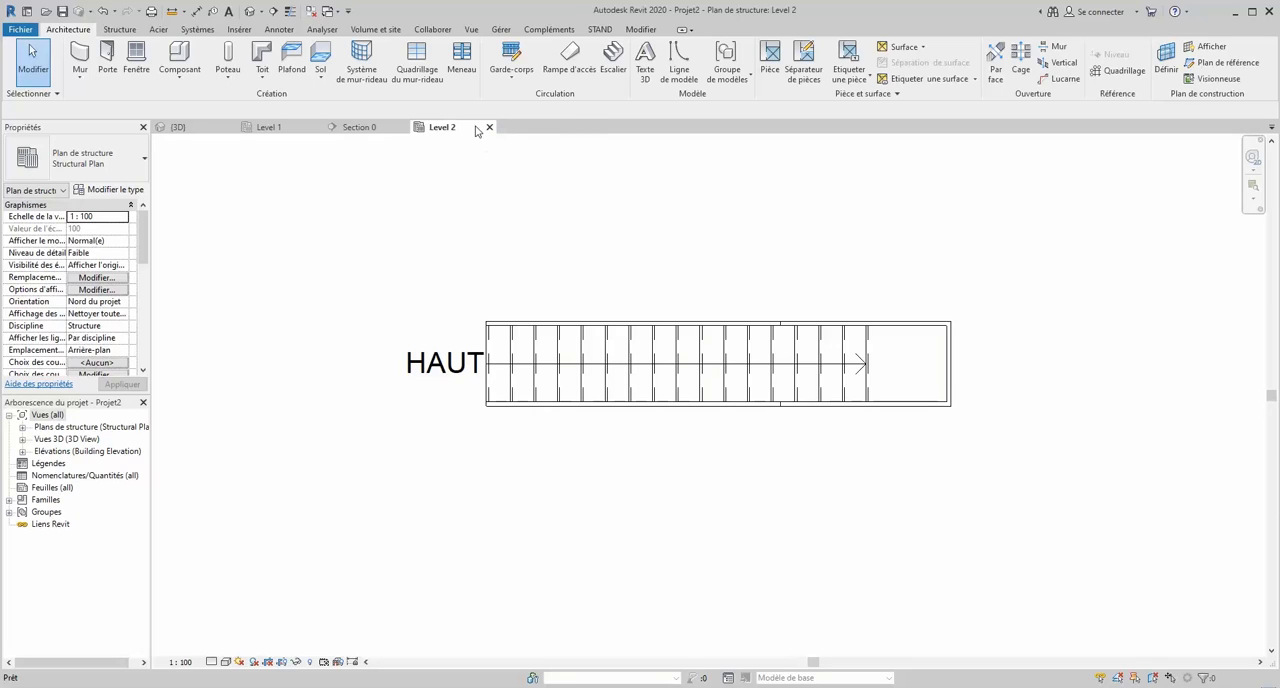
left_click(403, 128)
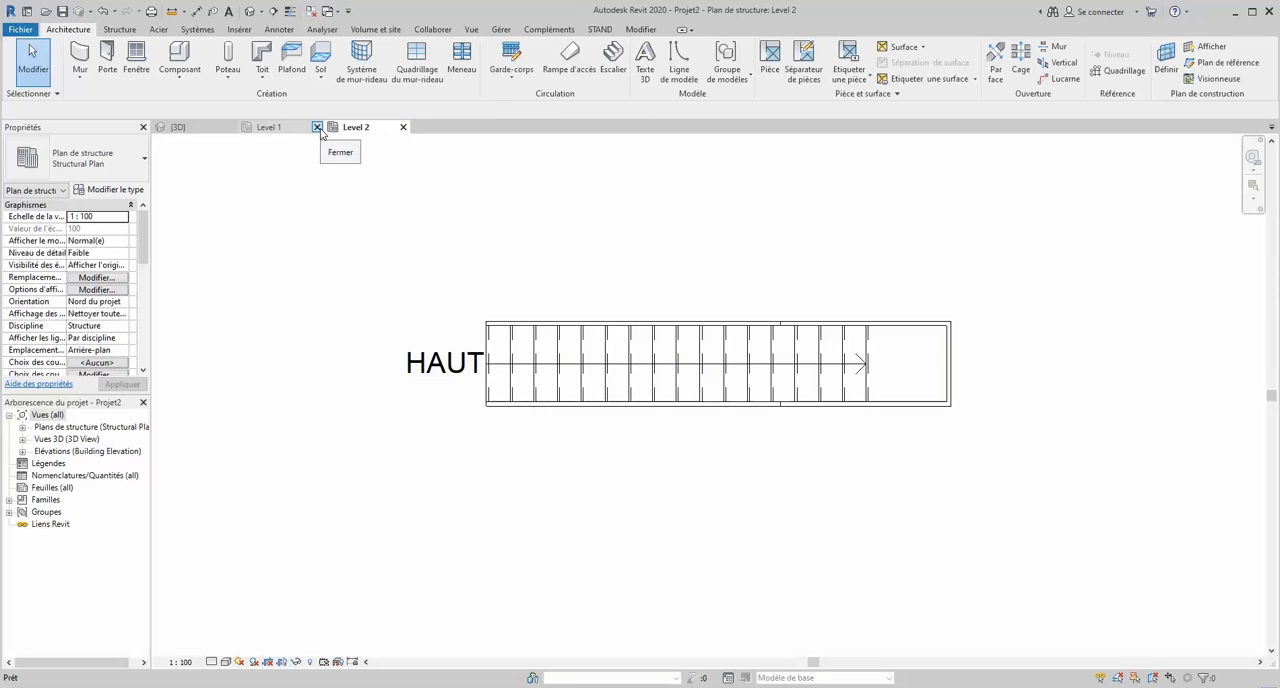
left_click(318, 128)
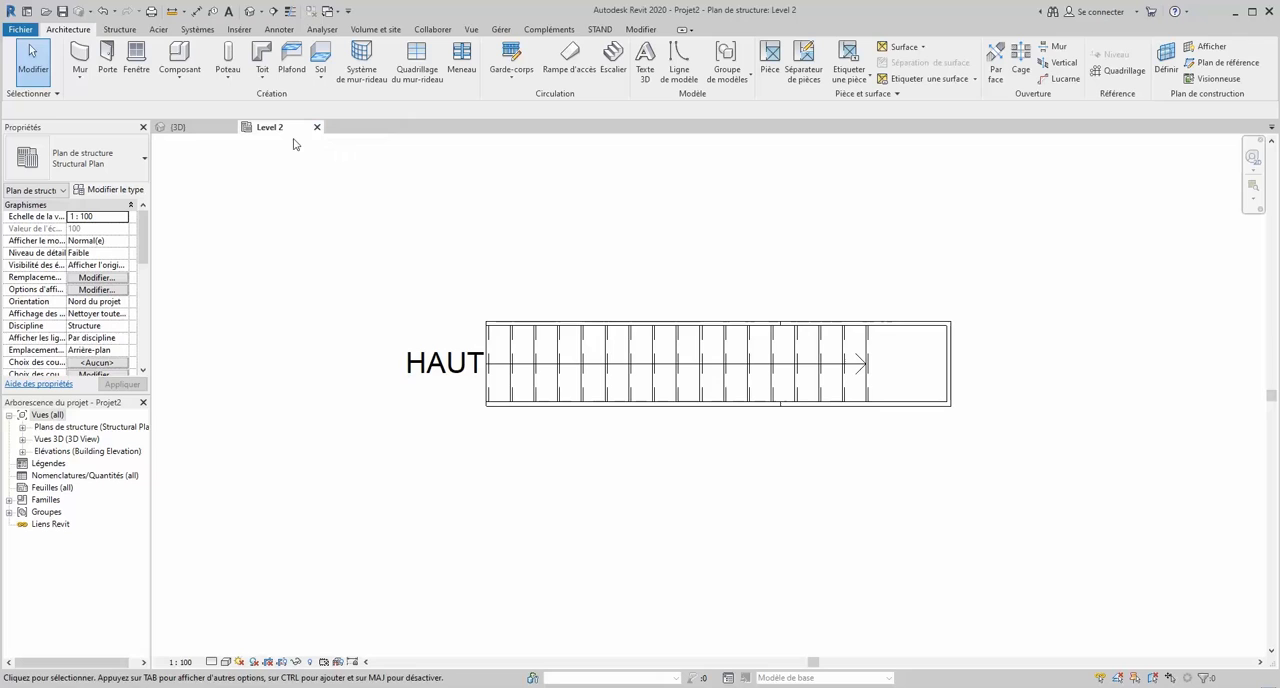
left_click(888, 332)
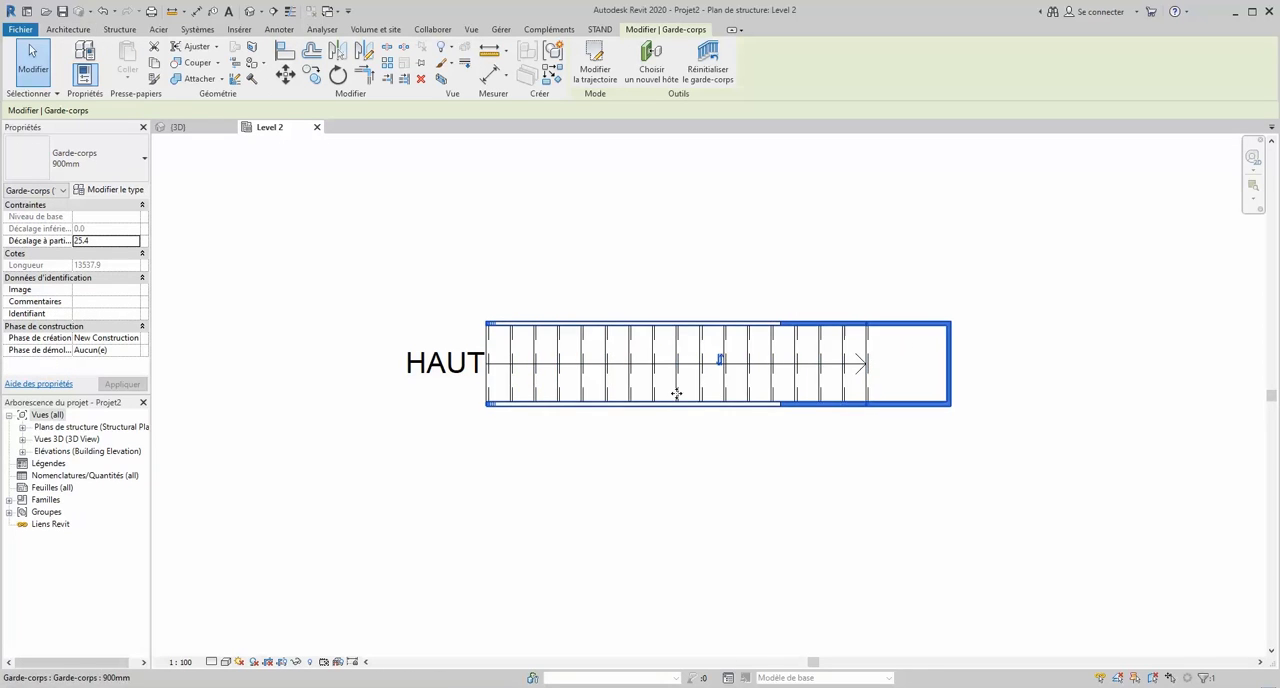
left_click(671, 297)
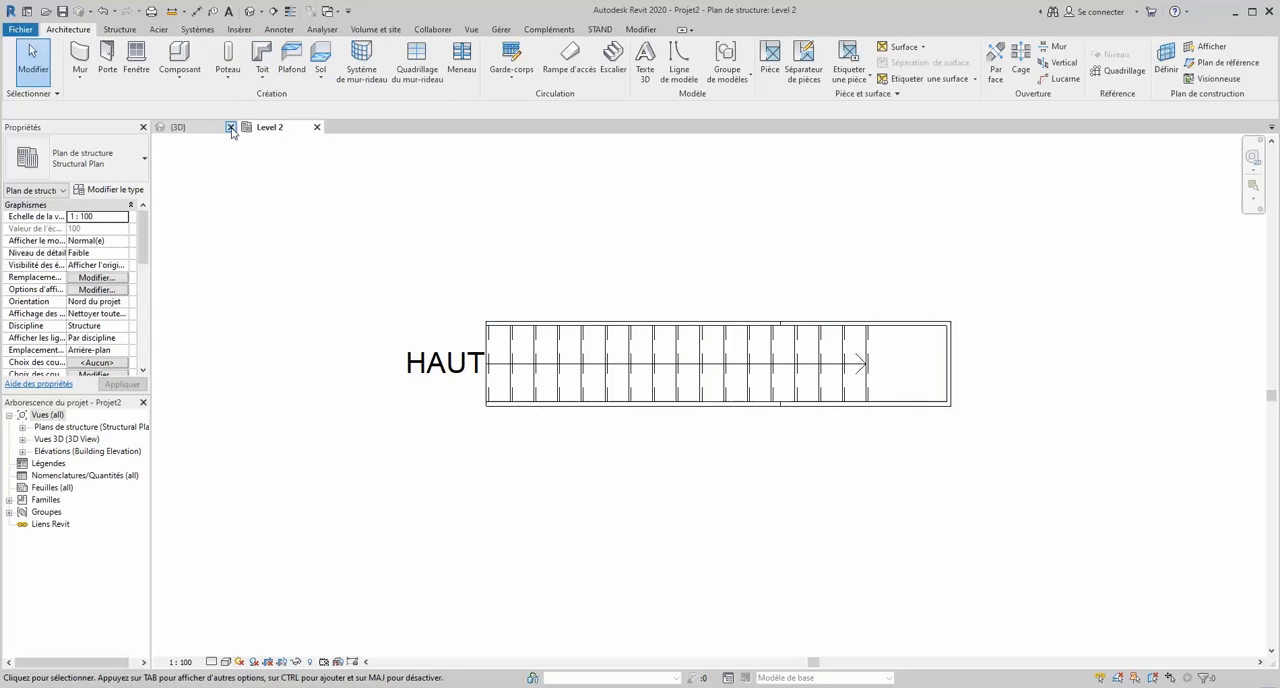
left_click(230, 128)
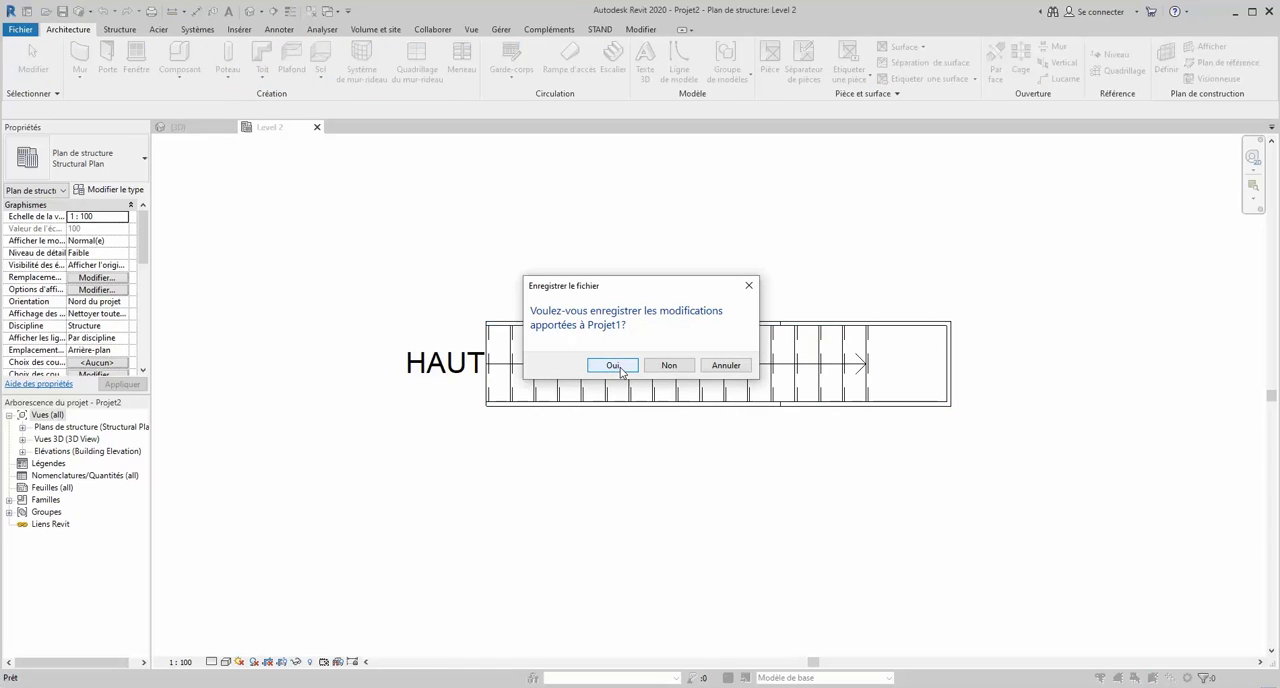
left_click(614, 366)
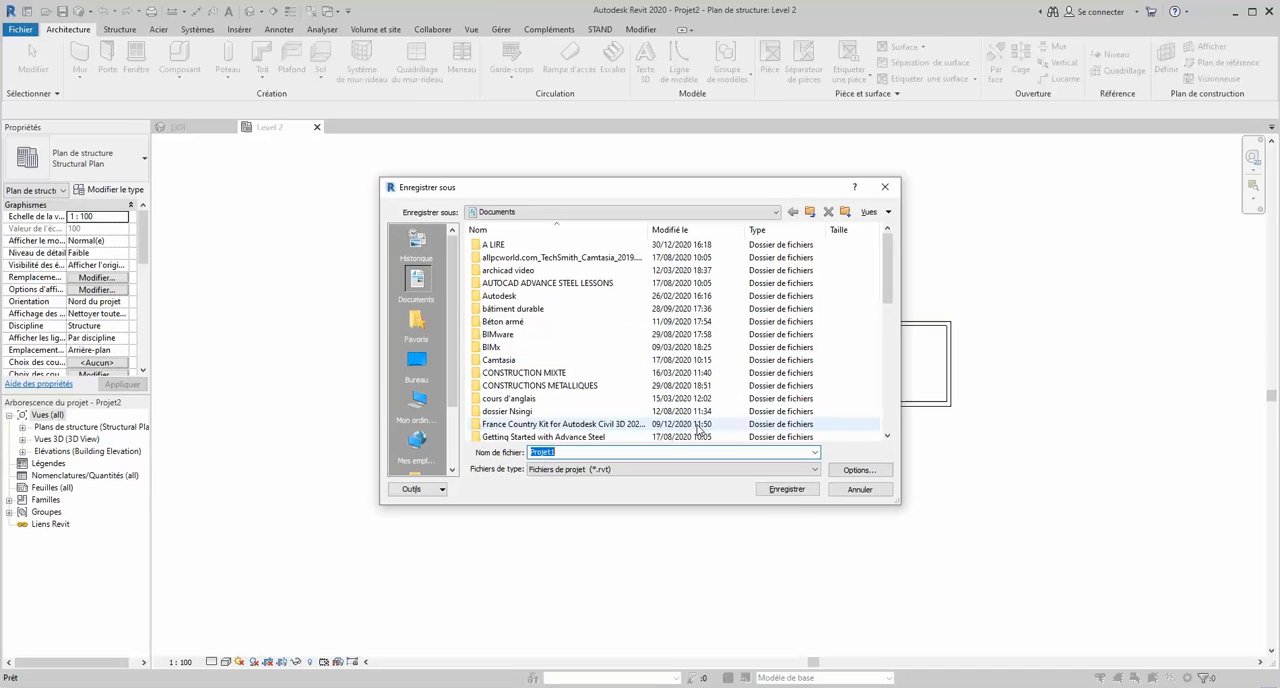
left_click(788, 489)
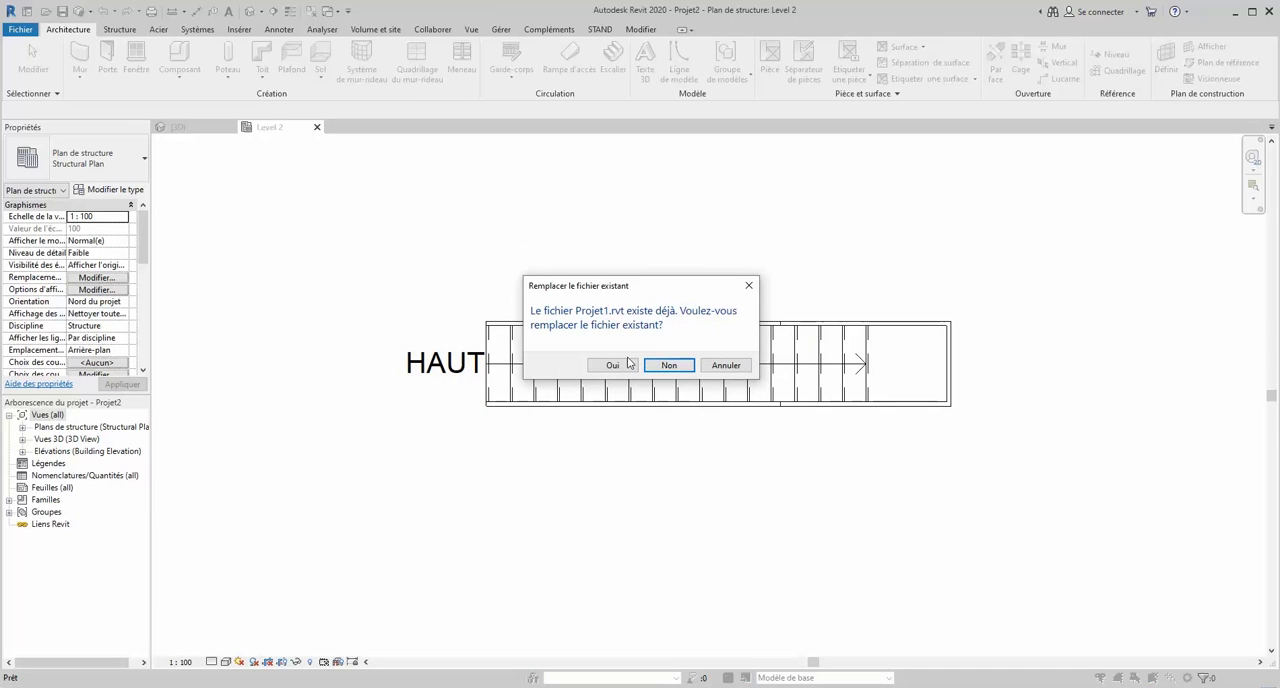
left_click(614, 366)
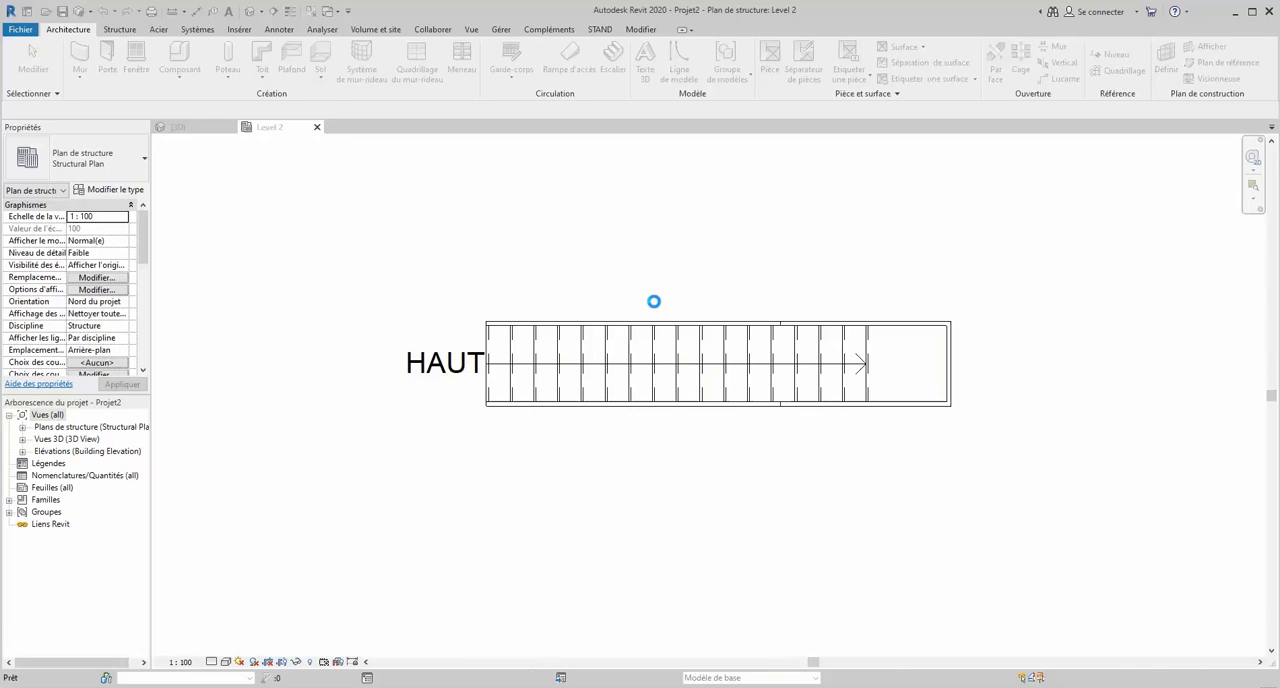
- Open the default 3D view and turn on the Escalier model category in its visibility/graphics overrides
scroll(690, 318, "up", 1)
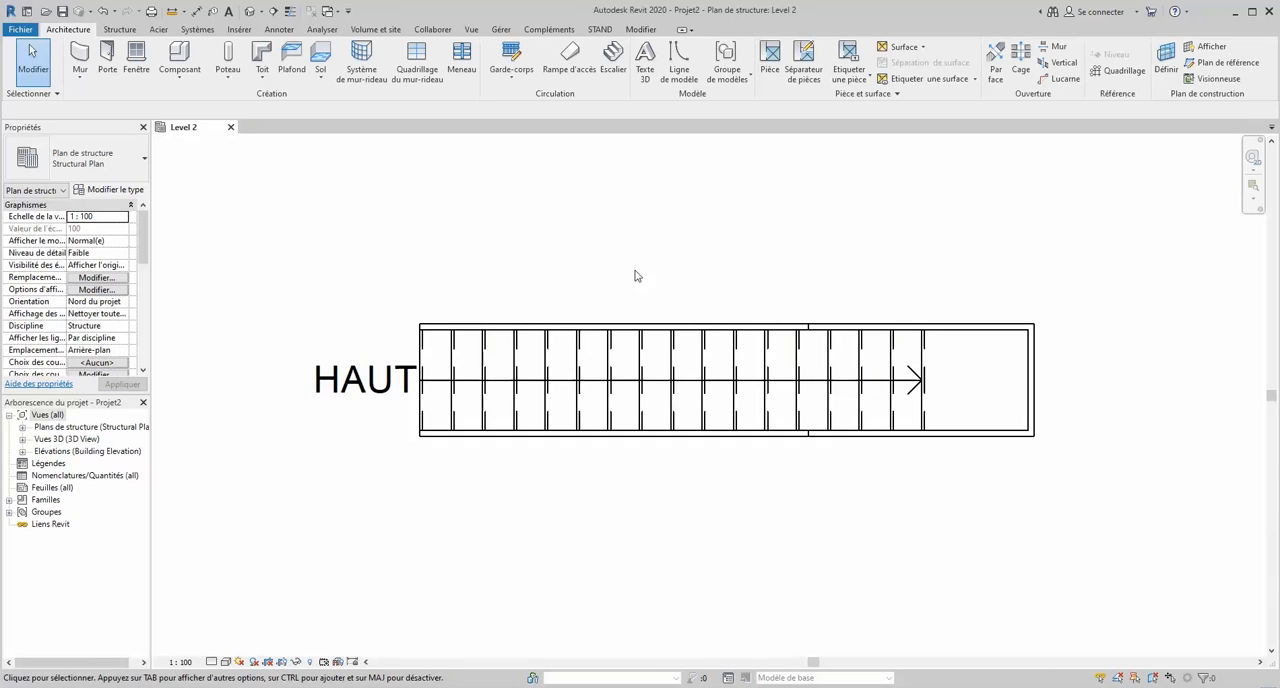
left_click(251, 12)
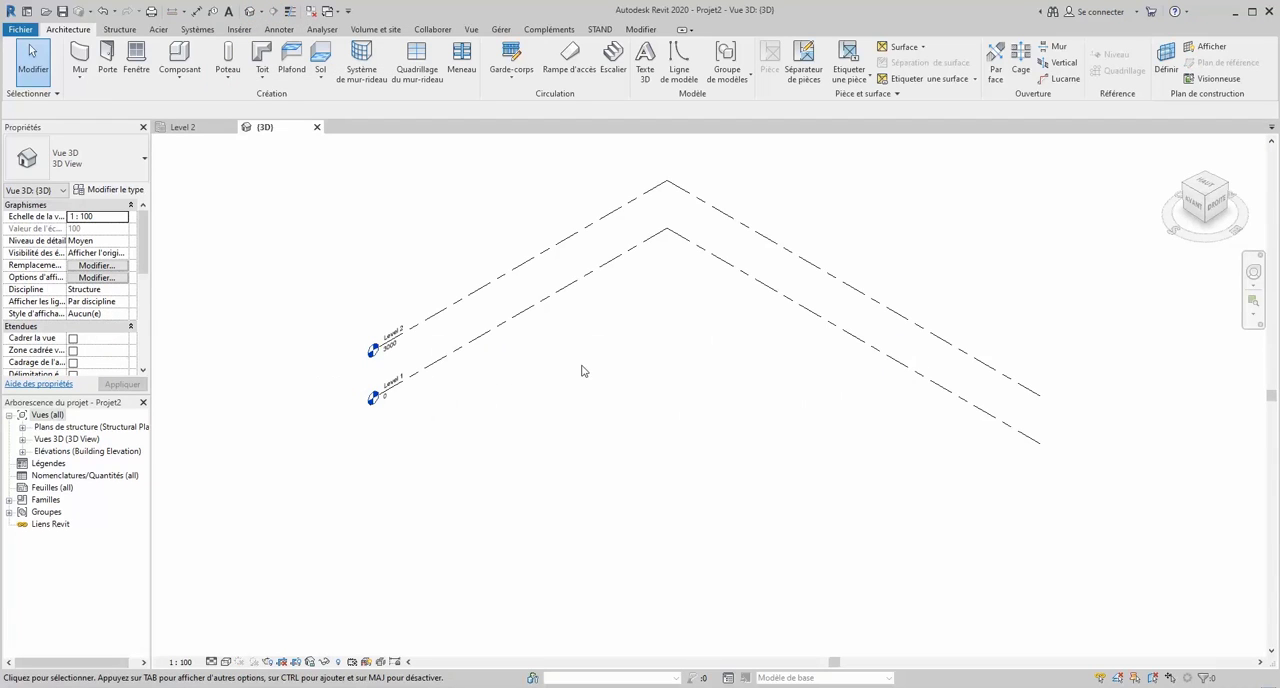
key("v")
key("g")
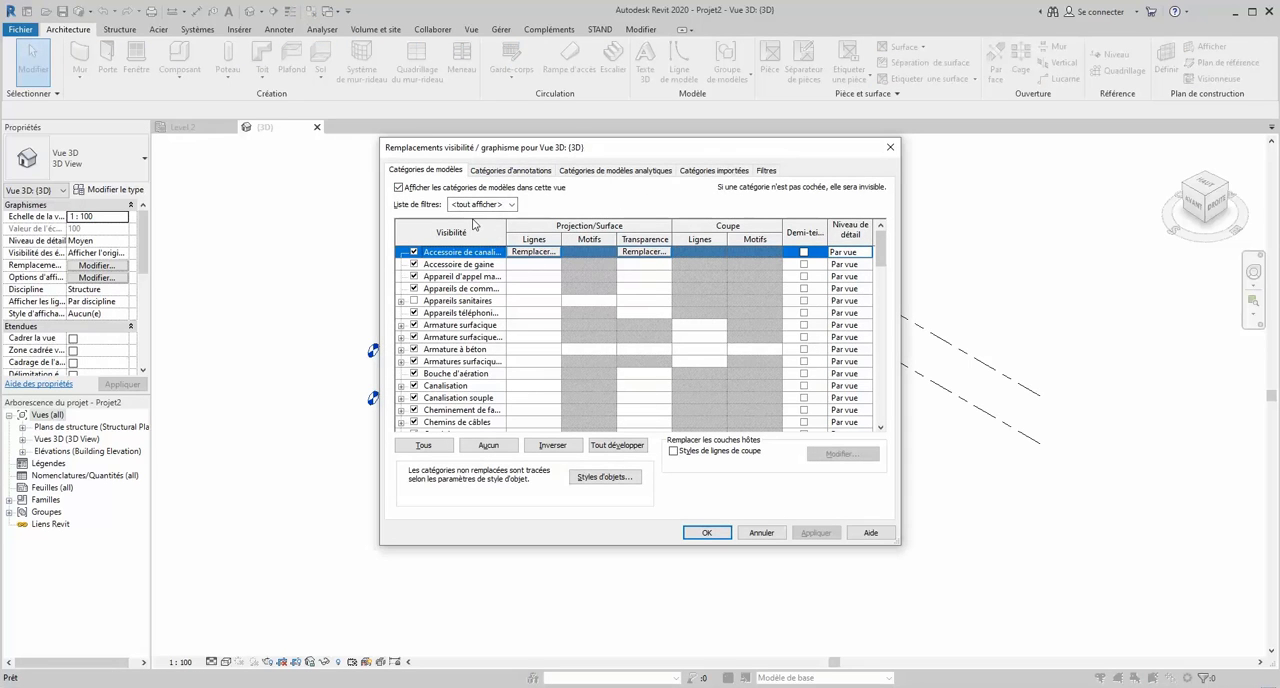
scroll(470, 311, "down", 3)
scroll(455, 415, "up", 3)
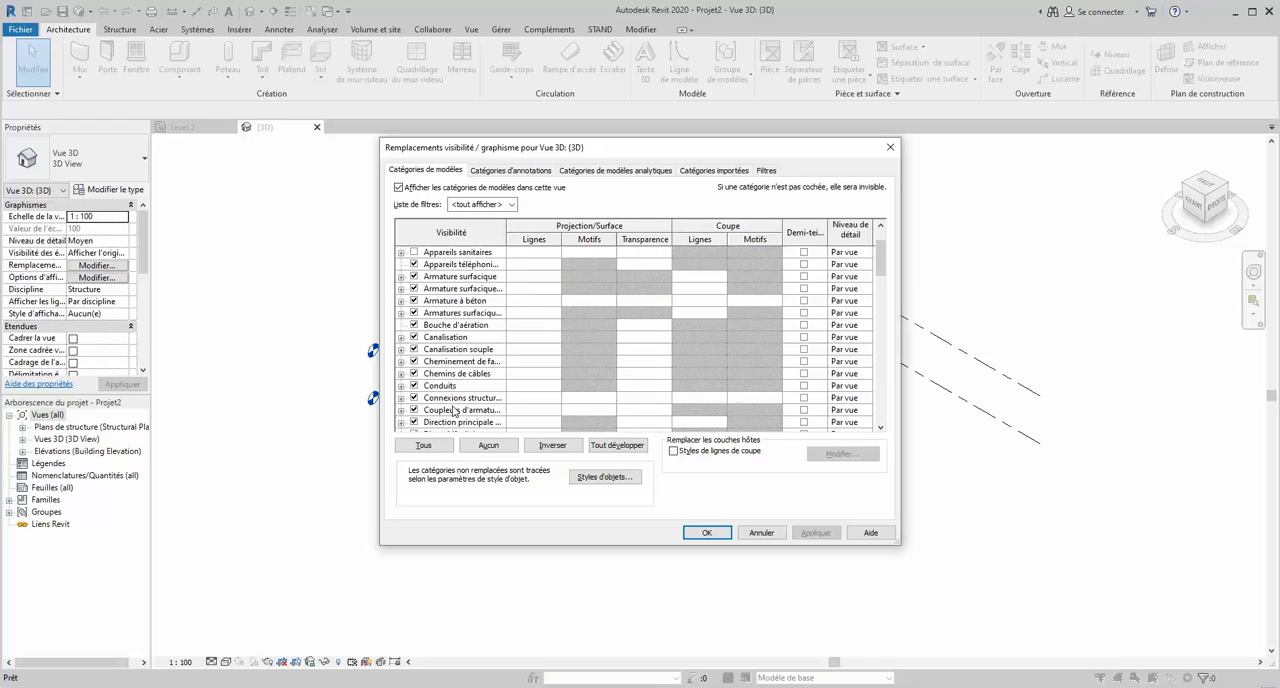
scroll(441, 308, "down", 5)
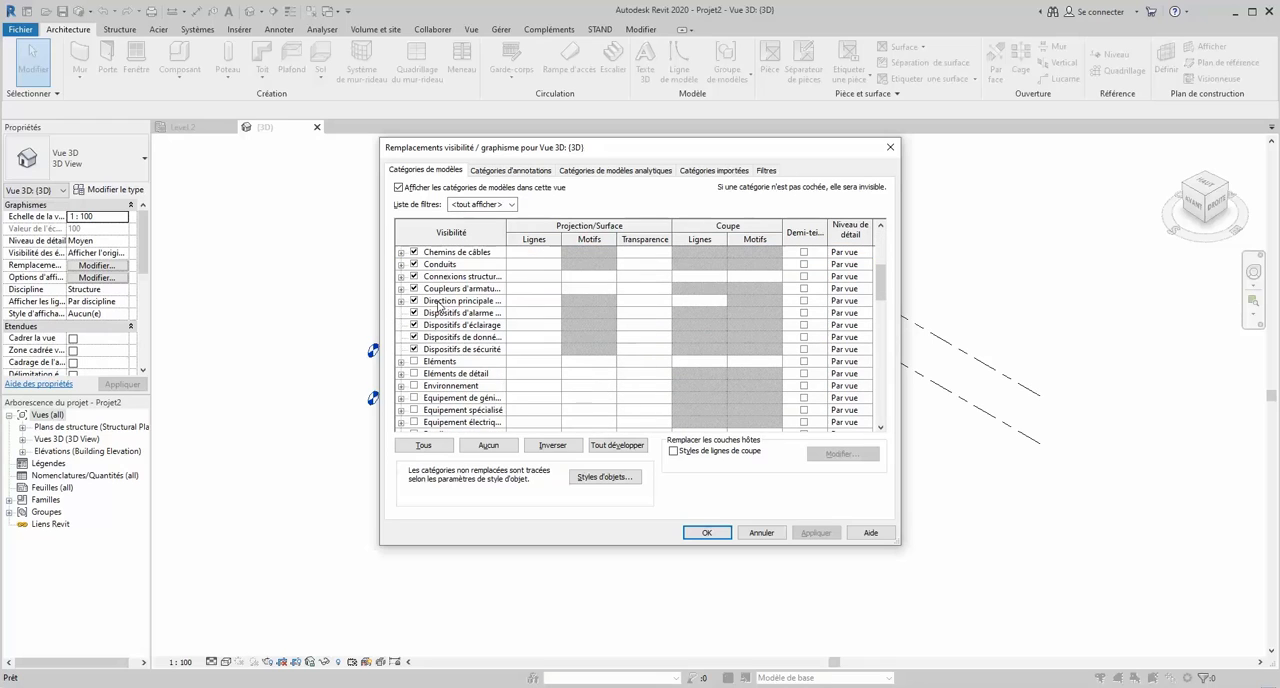
scroll(439, 305, "down", 1)
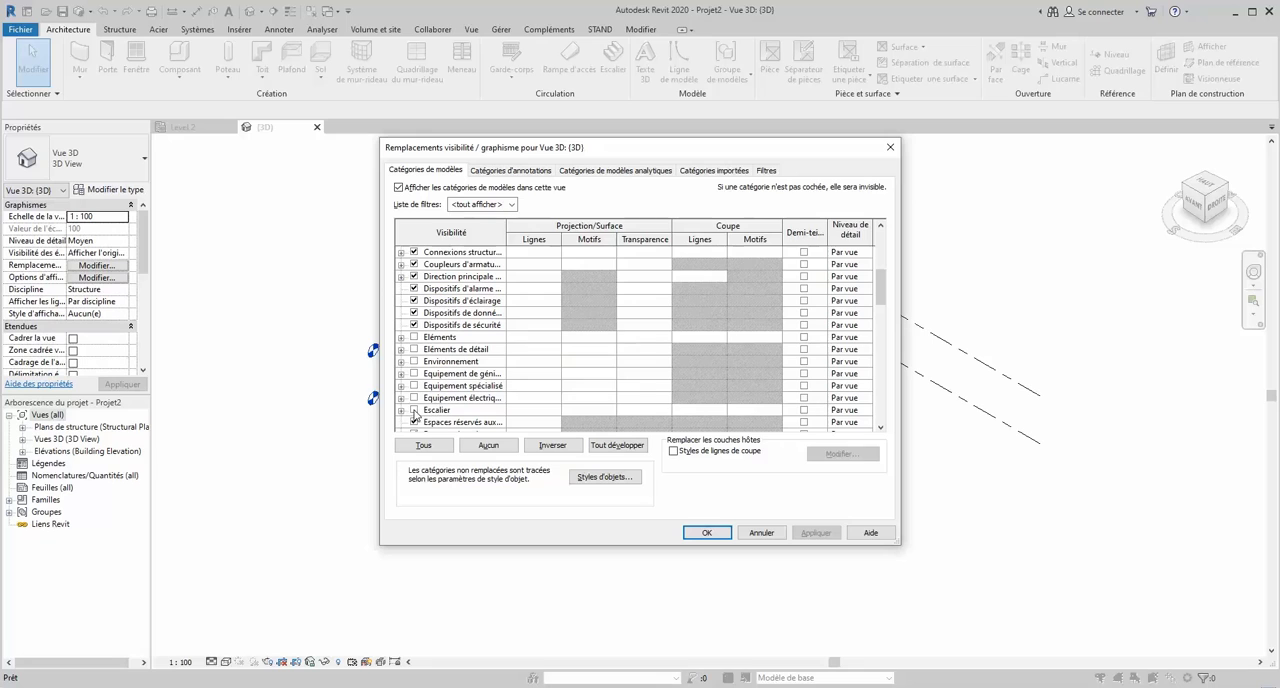
left_click(414, 410)
left_click(816, 532)
left_click(707, 532)
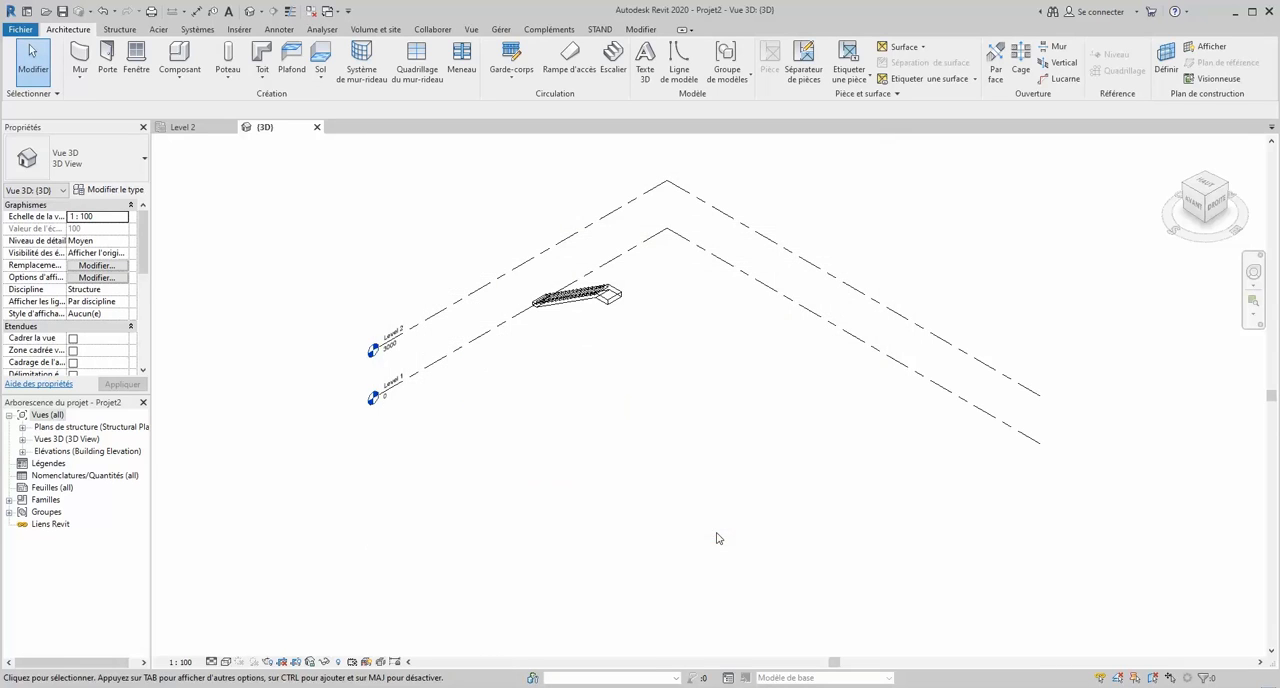
- Select the stair in the 3D view and examine its shape and level constraints
scroll(552, 290, "up", 4)
scroll(622, 344, "down", 2)
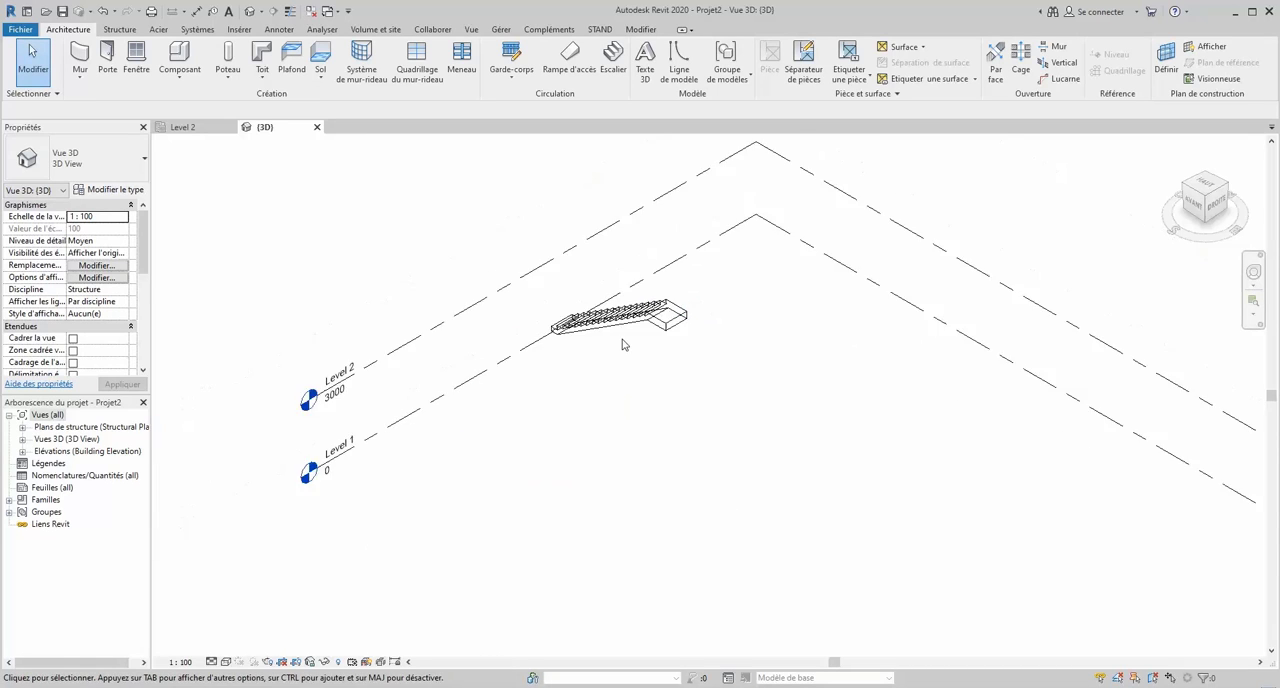
scroll(622, 344, "down", 1)
left_click(626, 330)
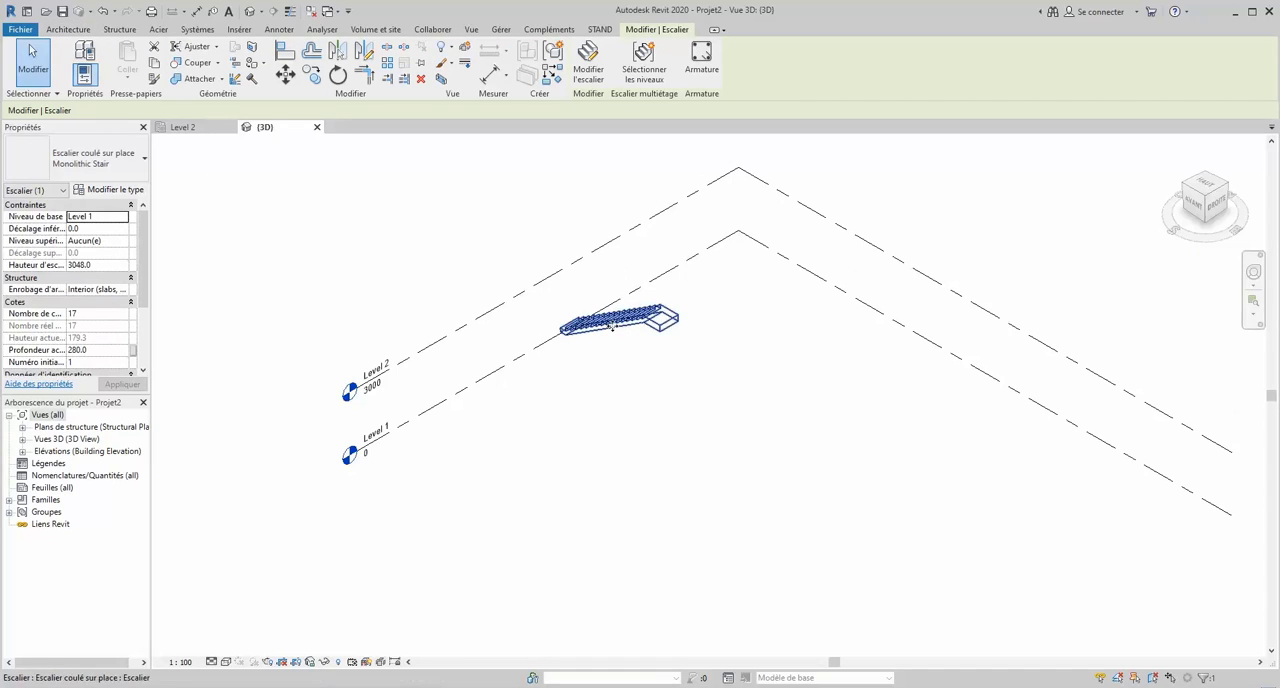
scroll(640, 351, "up", 3)
scroll(521, 338, "down", 3)
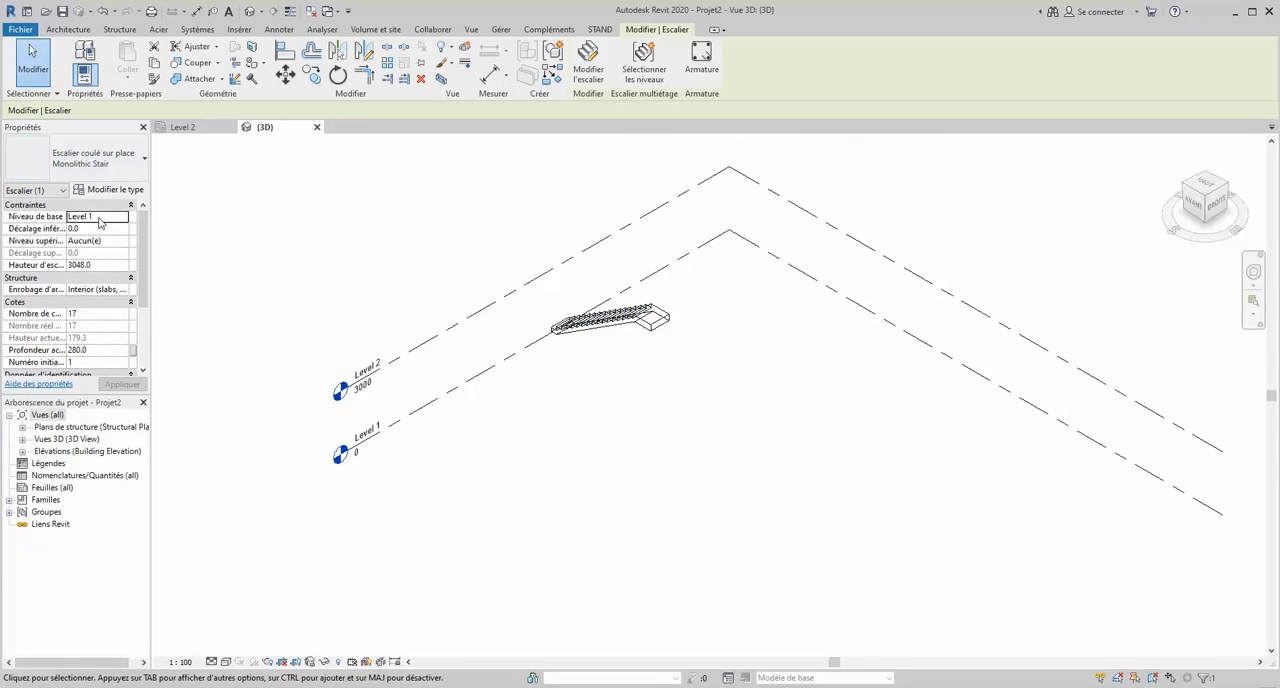
- In the Level 1 structural plan, draw a horizontal section lengthwise through the middle of the stair and shorten its view depth
left_click(22, 427)
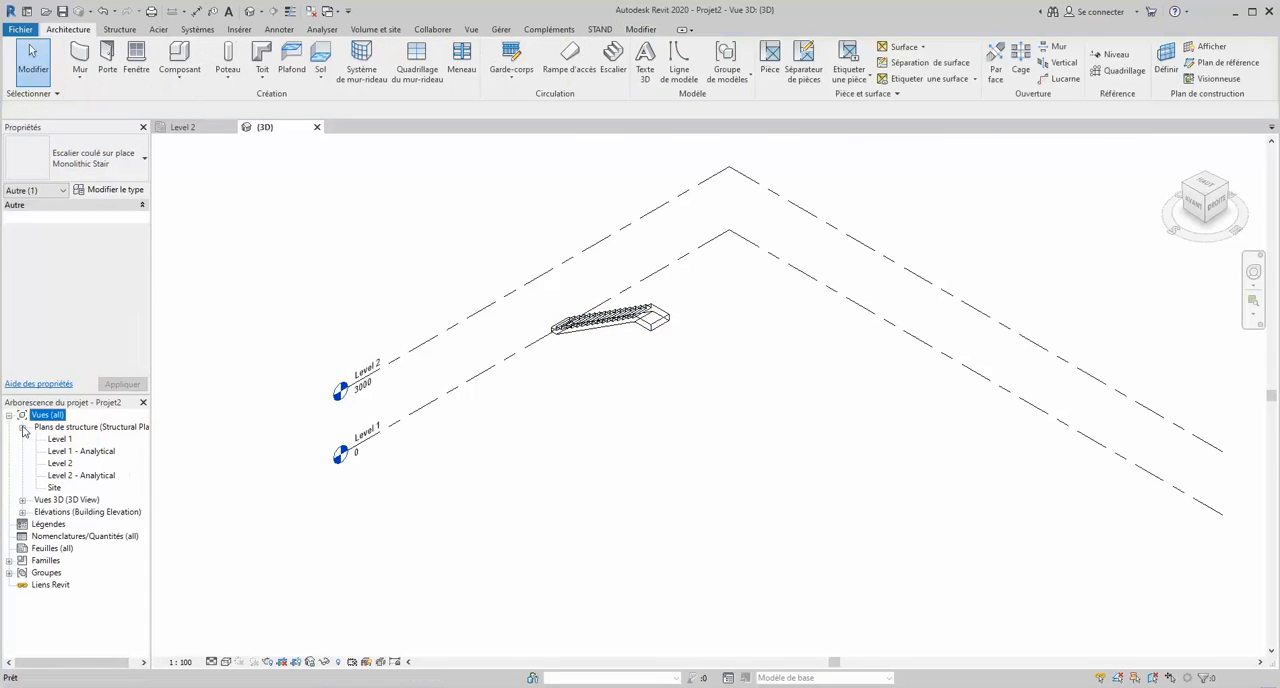
double_click(80, 440)
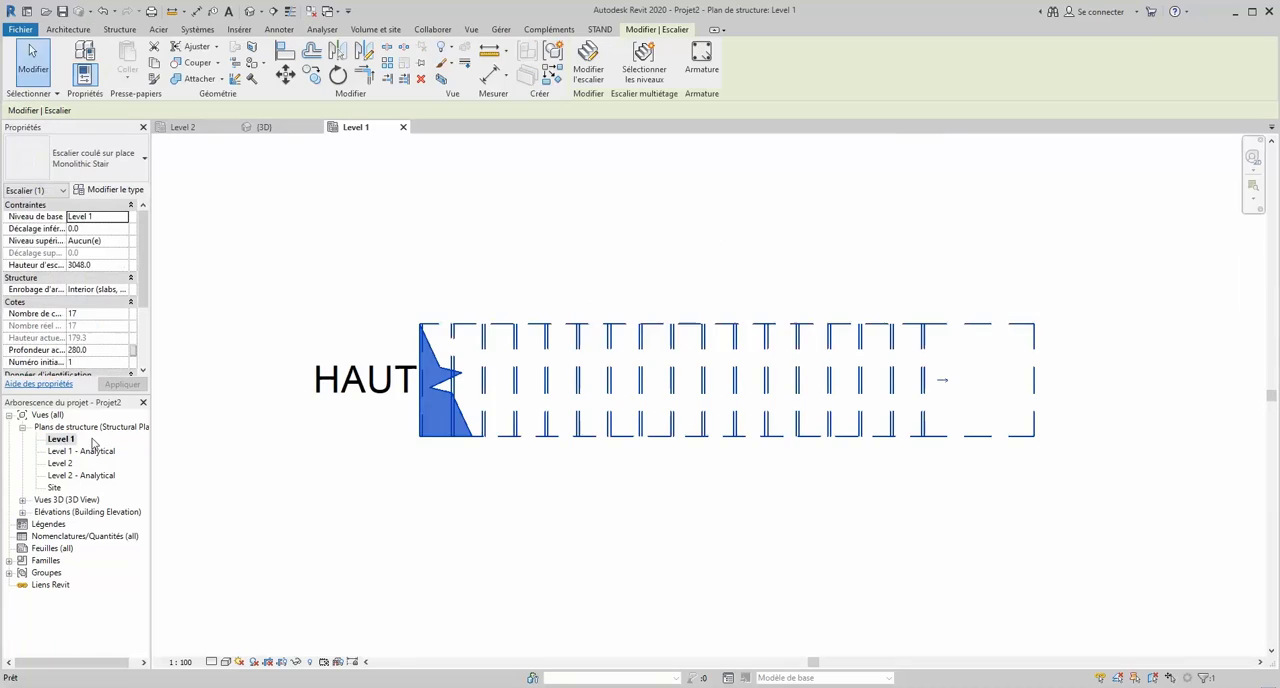
left_click(472, 276)
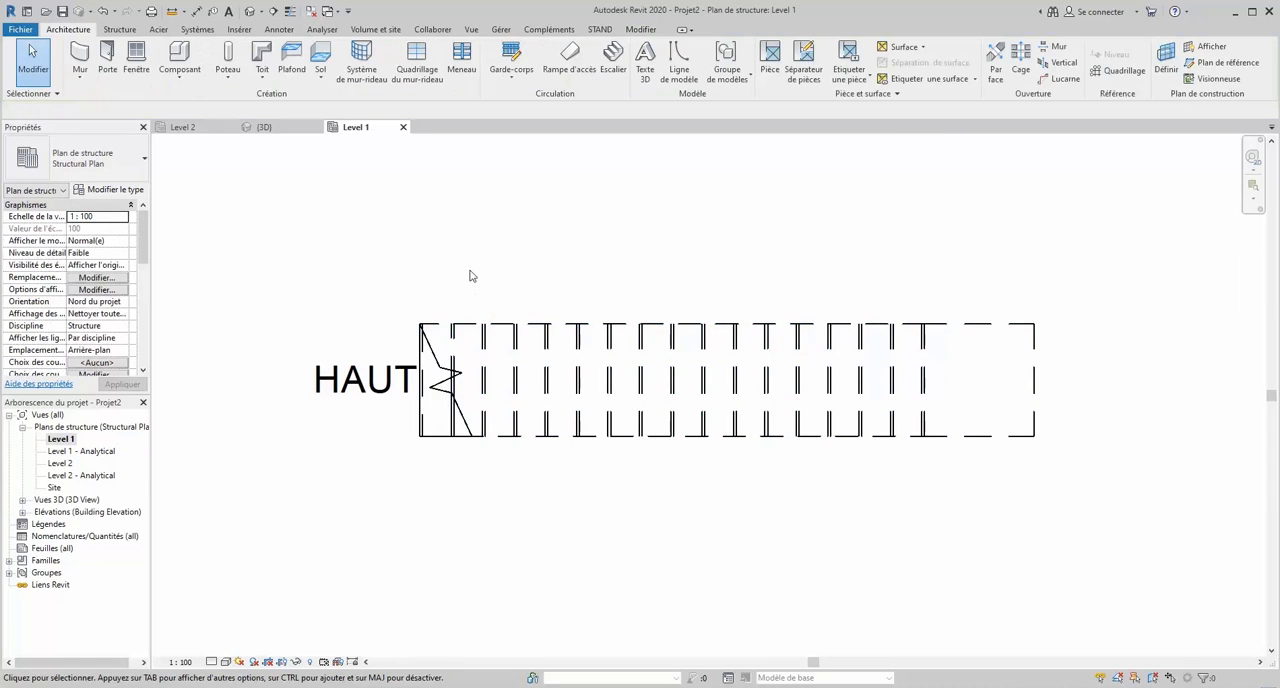
left_click(273, 11)
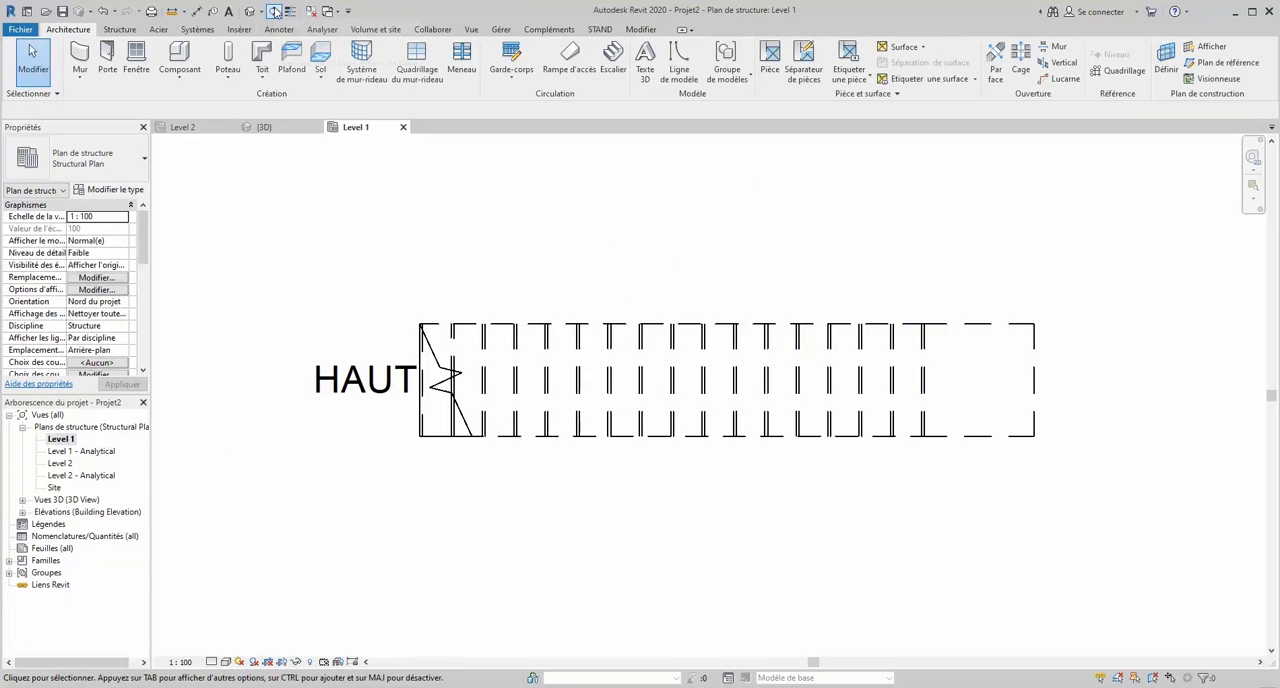
left_click(280, 374)
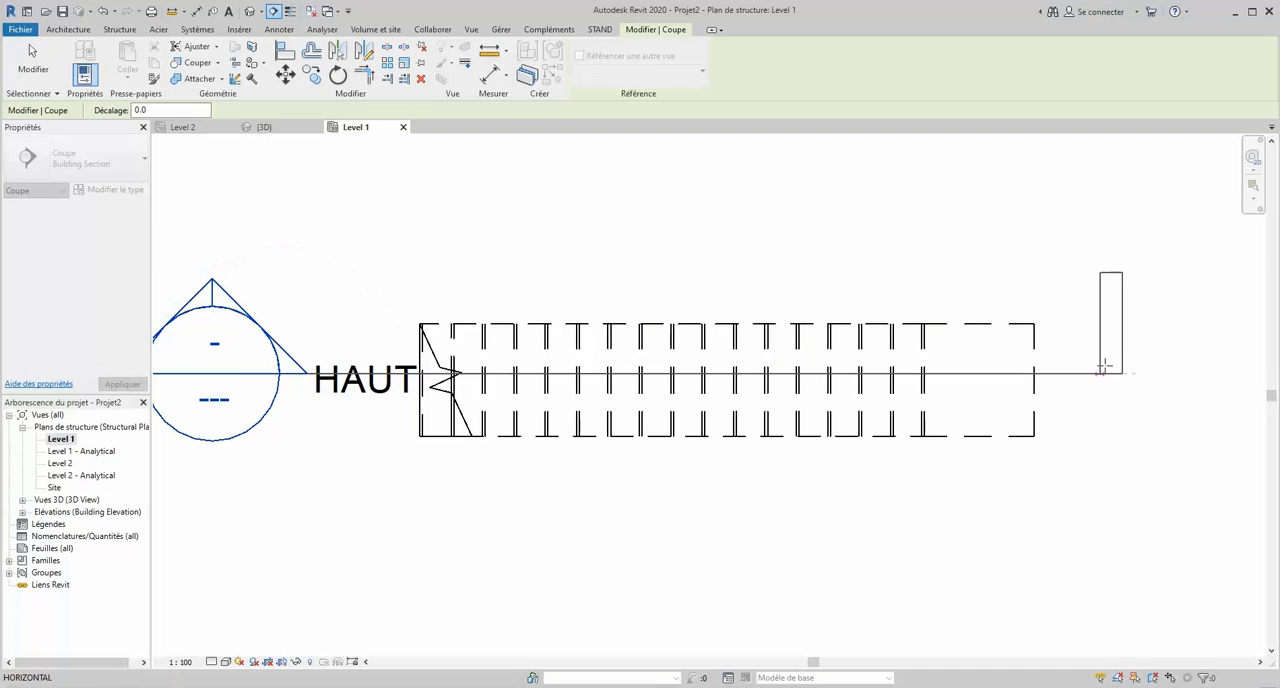
left_click(1105, 372)
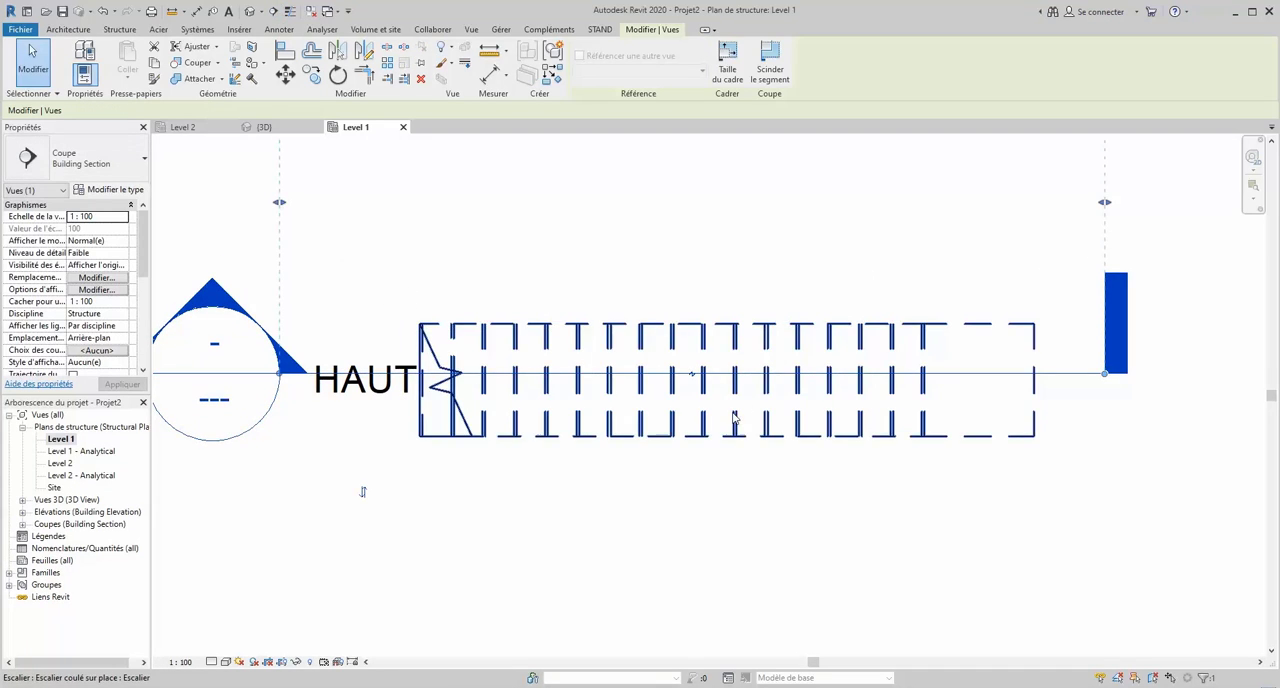
scroll(591, 440, "down", 4)
left_click_drag(716, 277, 723, 348)
left_click(740, 325)
scroll(725, 365, "up", 3)
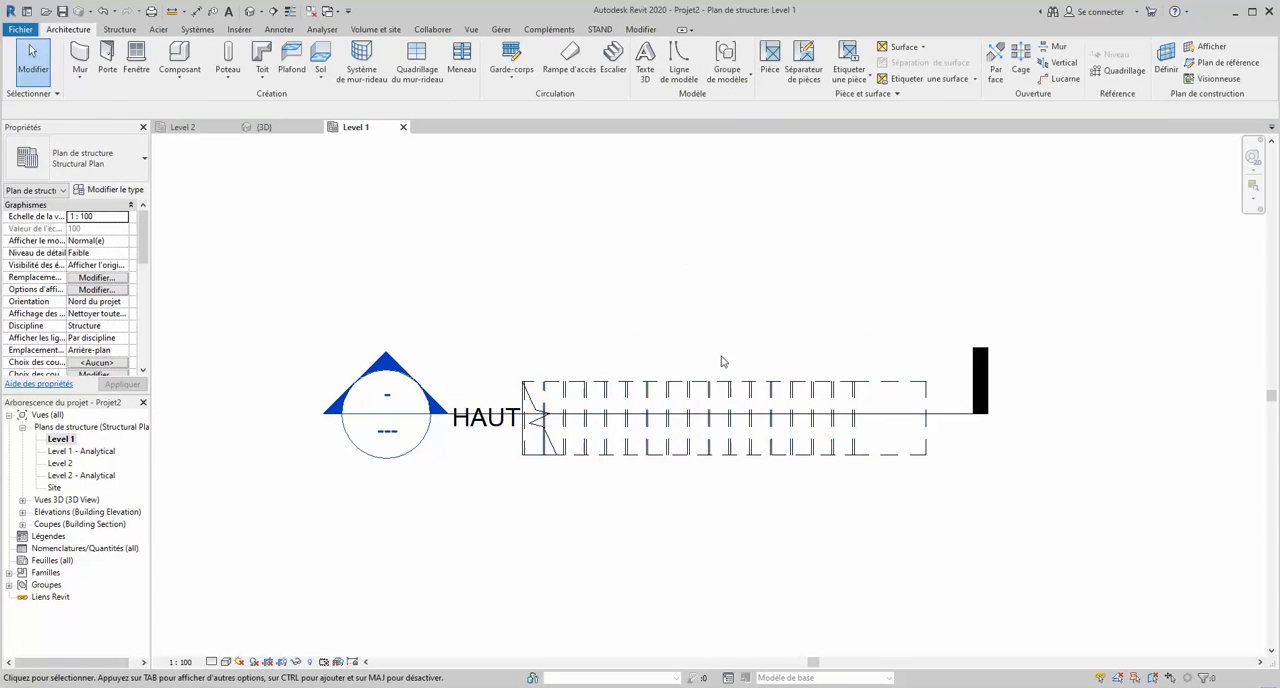
- Draw a vertical section across the lower end of the stair, looking toward the landing, and shorten its view depth
left_click(274, 11)
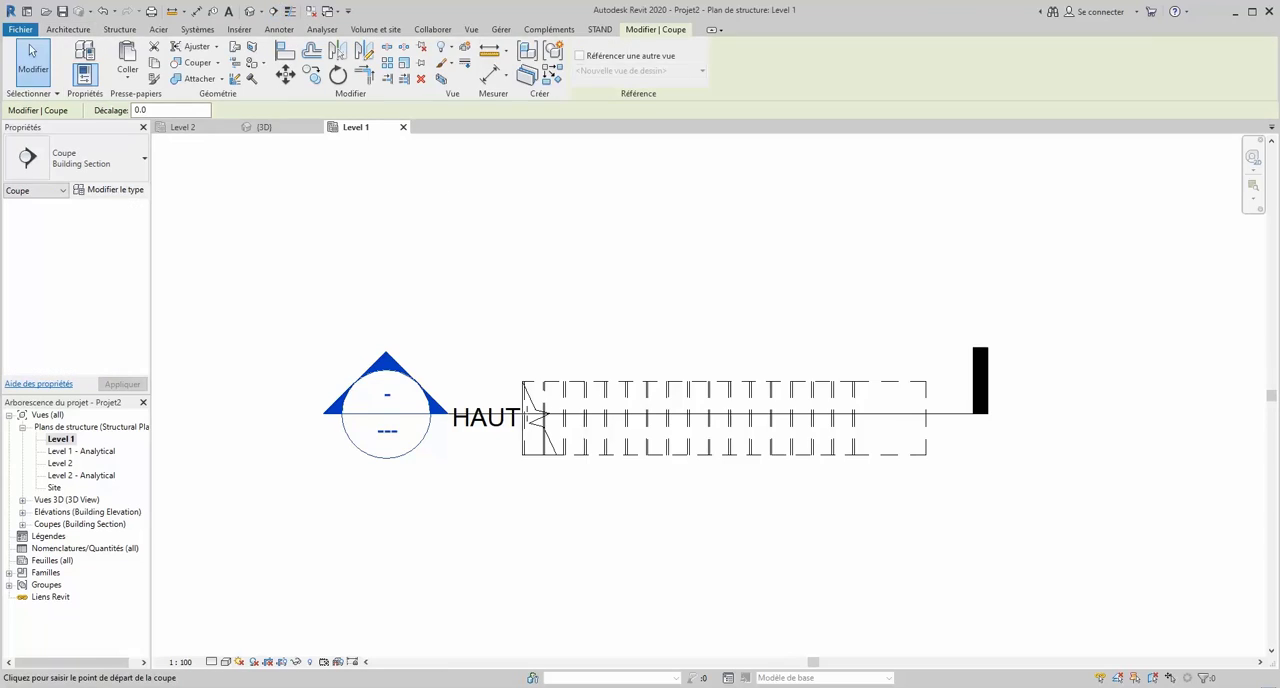
scroll(534, 306, "up", 3)
left_click(538, 284)
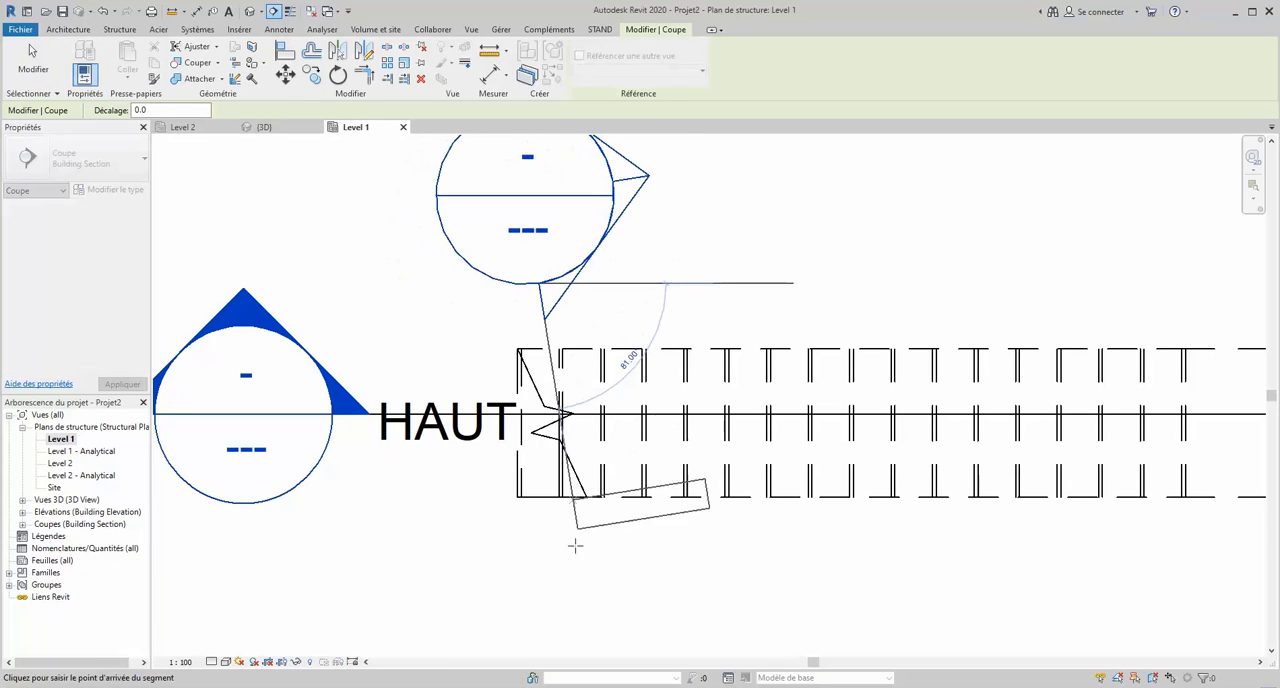
left_click(537, 612)
scroll(477, 575, "down", 1)
scroll(477, 575, "down", 2)
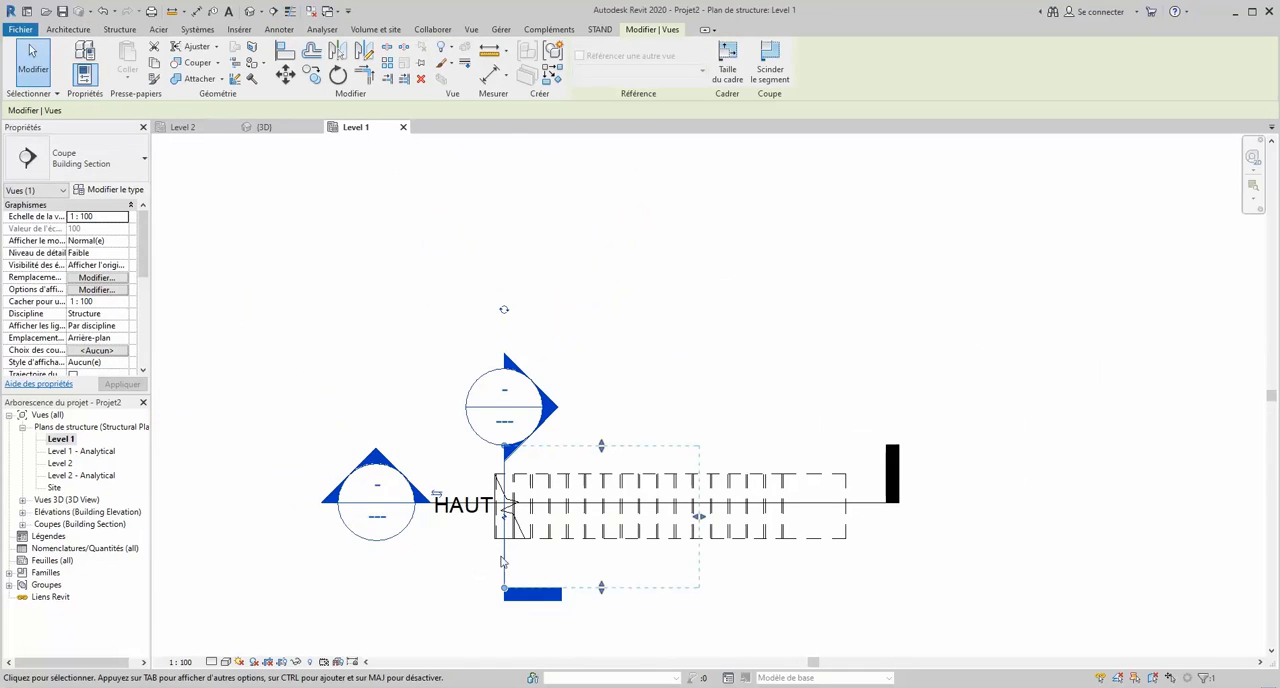
left_click_drag(700, 516, 580, 517)
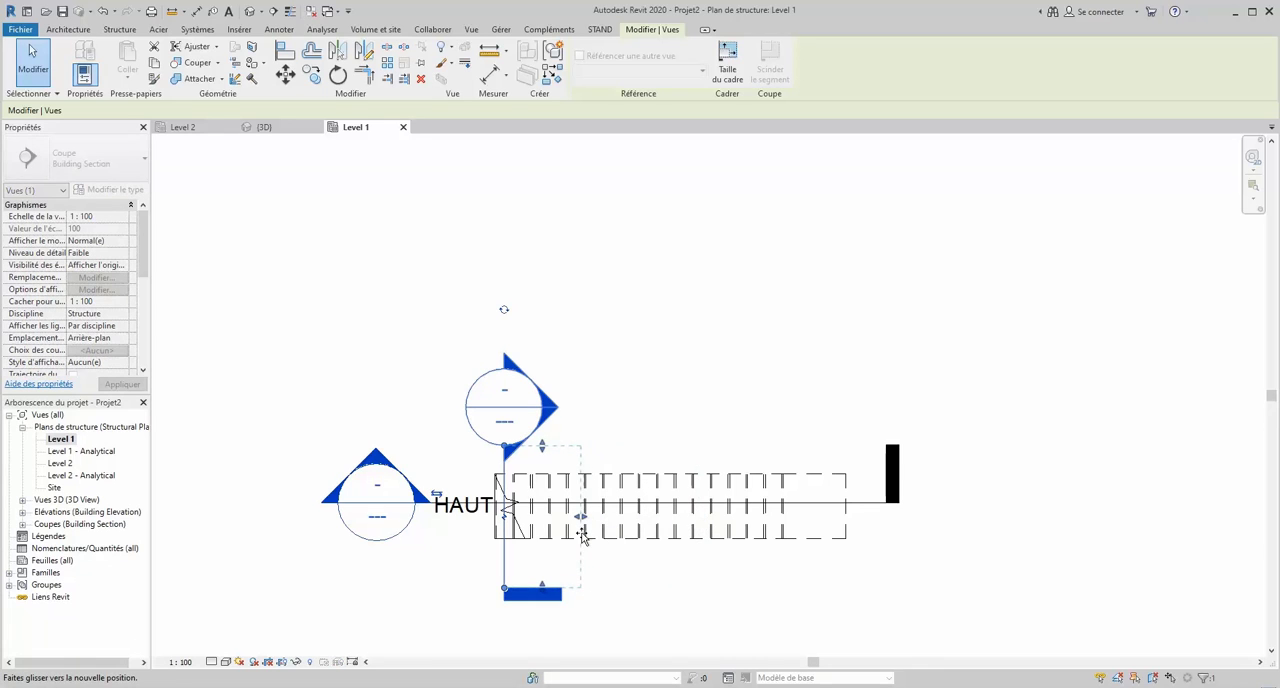
left_click(637, 401)
scroll(484, 361, "down", 1)
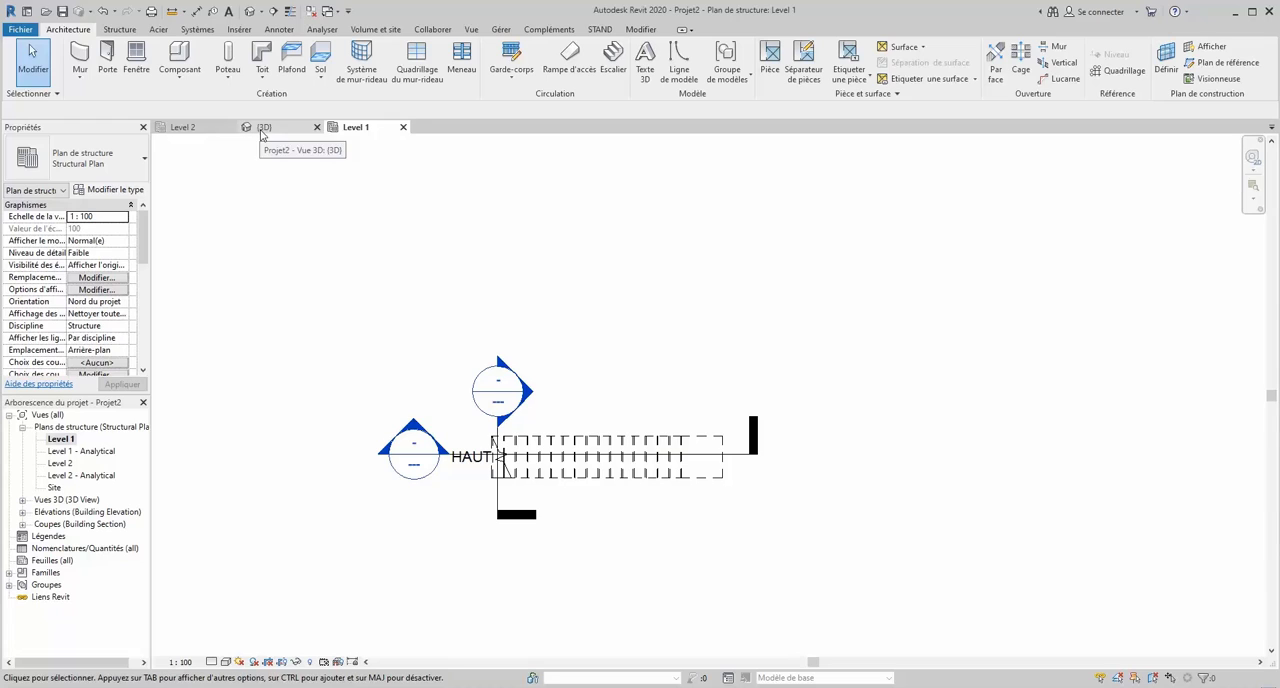
- Open the cross-section view and, from it, the lengthwise section view showing the full stair profile
double_click(500, 402)
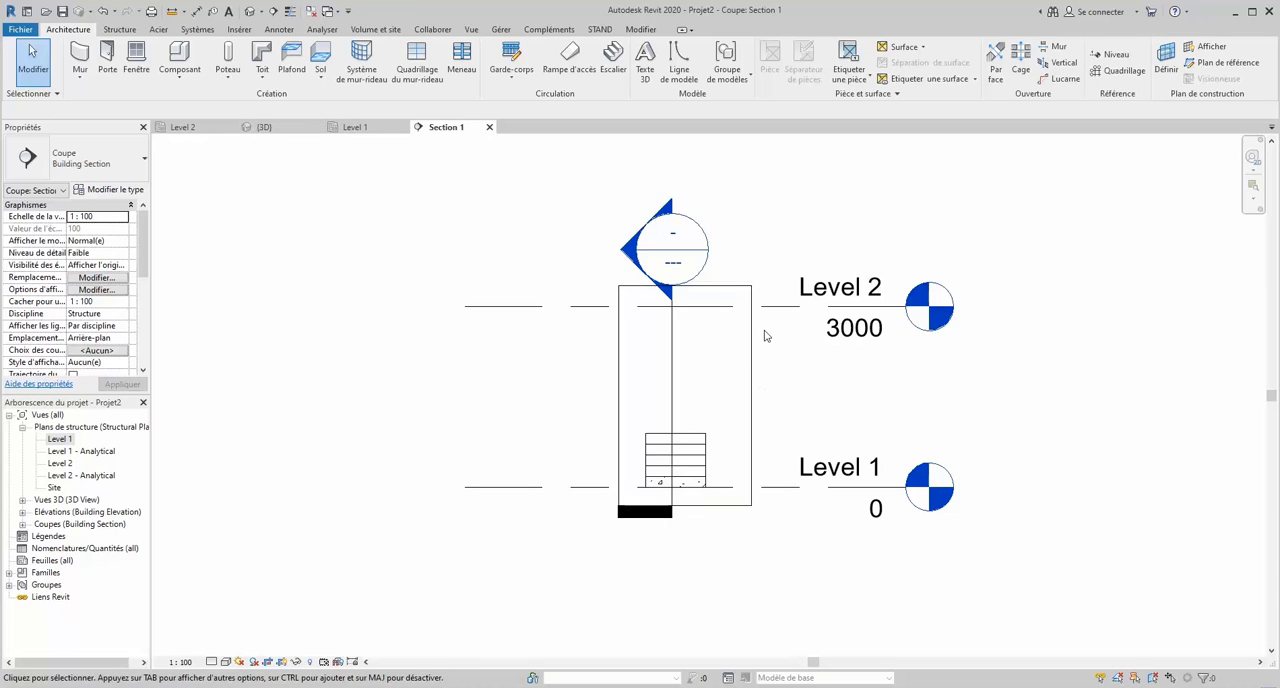
double_click(674, 258)
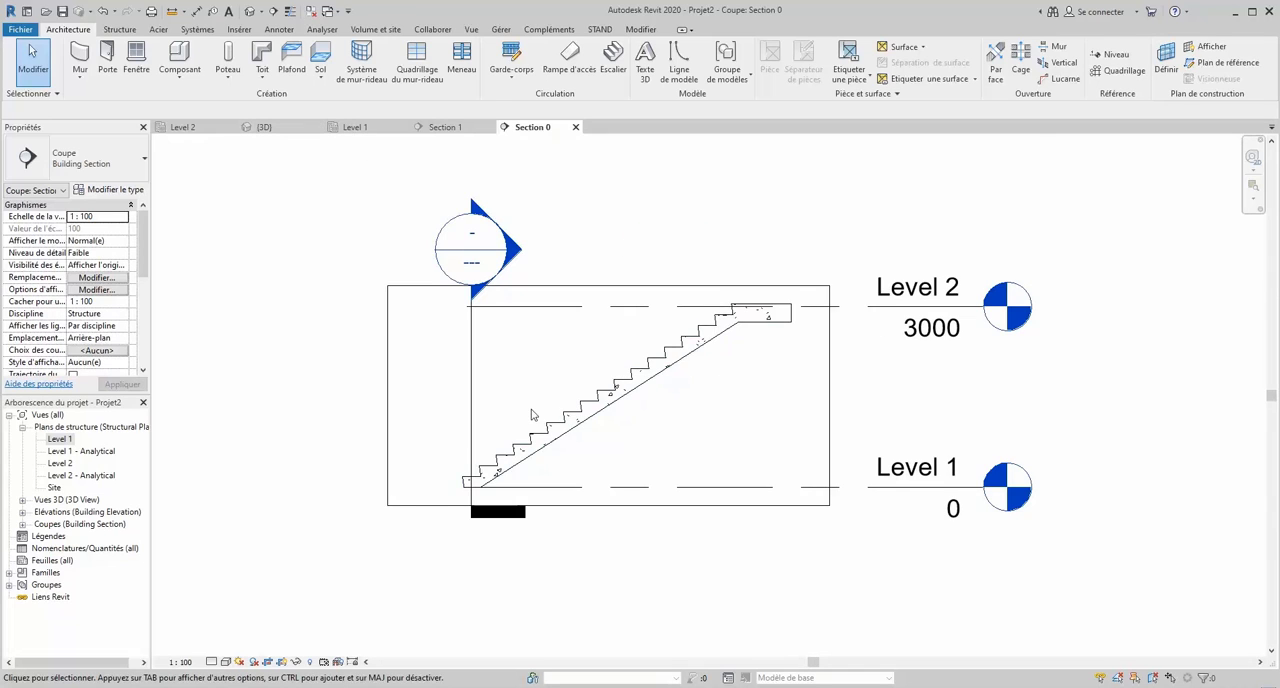
scroll(532, 414, "up", 2)
left_click(553, 455)
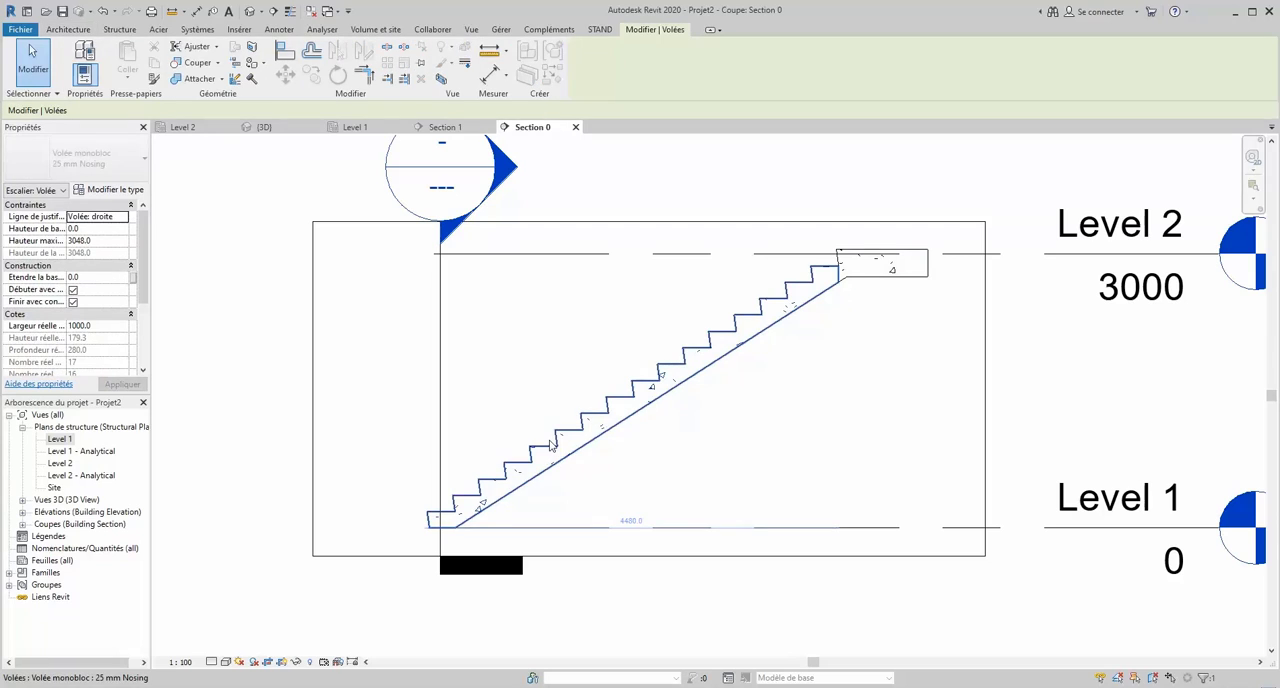
key("Escape")
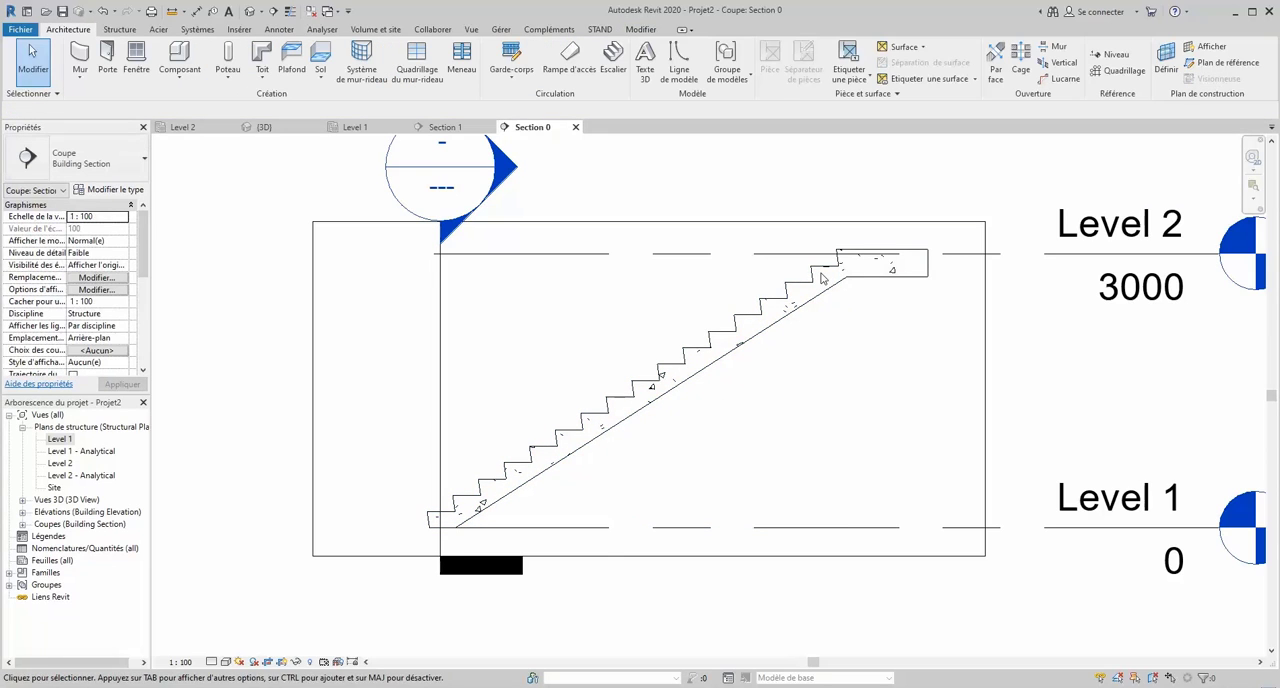
- Duplicate the stair's 25 mm Nosing run type as 0mm Nosing 2 and set its nosing length to 0
left_click(836, 272)
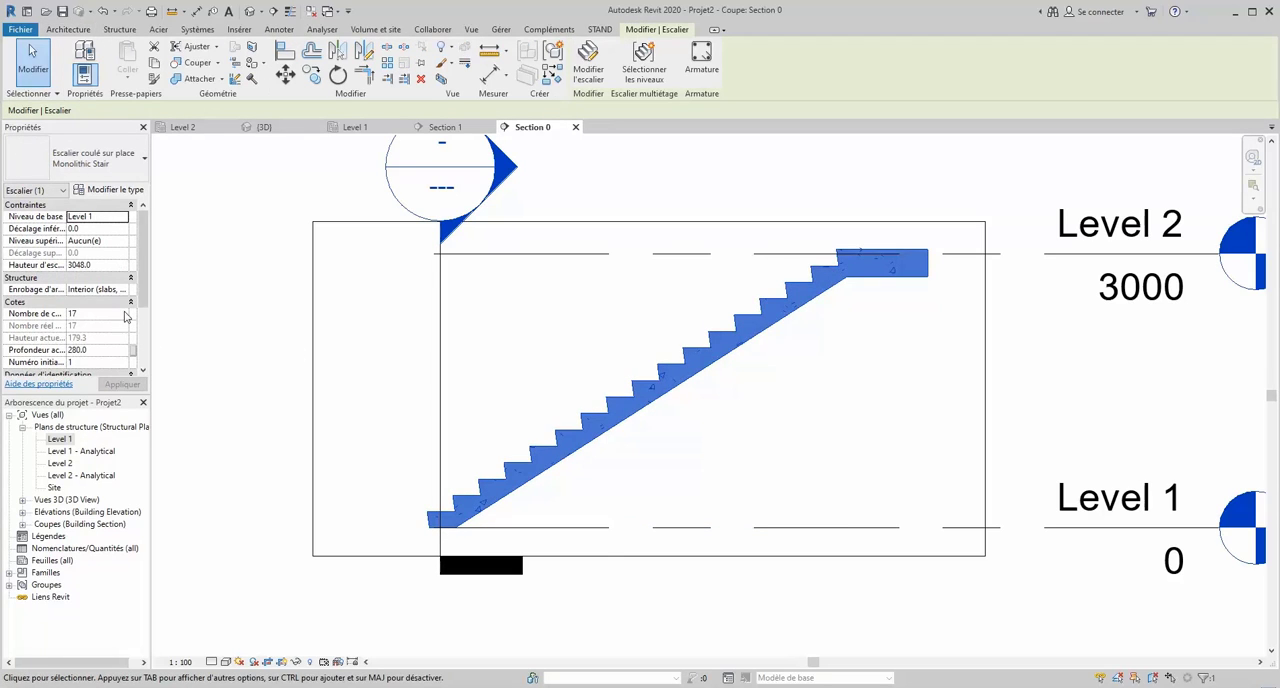
scroll(120, 305, "down", 5)
scroll(109, 287, "up", 5)
left_click(112, 190)
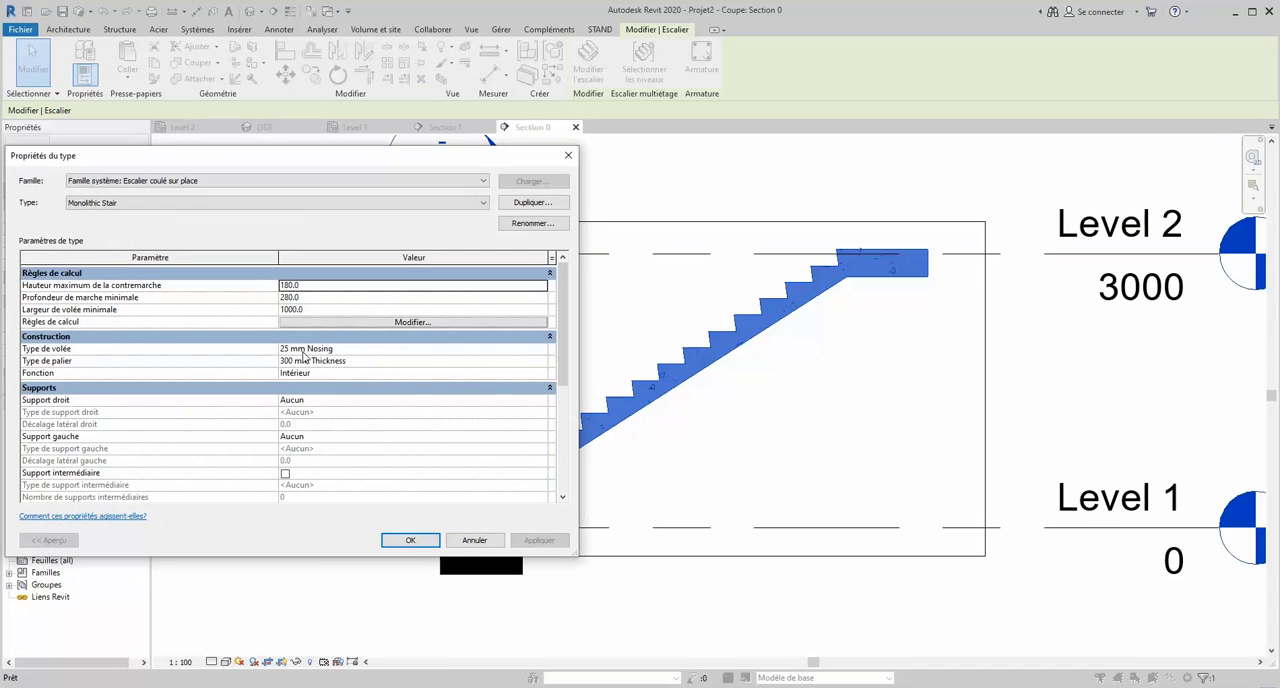
left_click(523, 350)
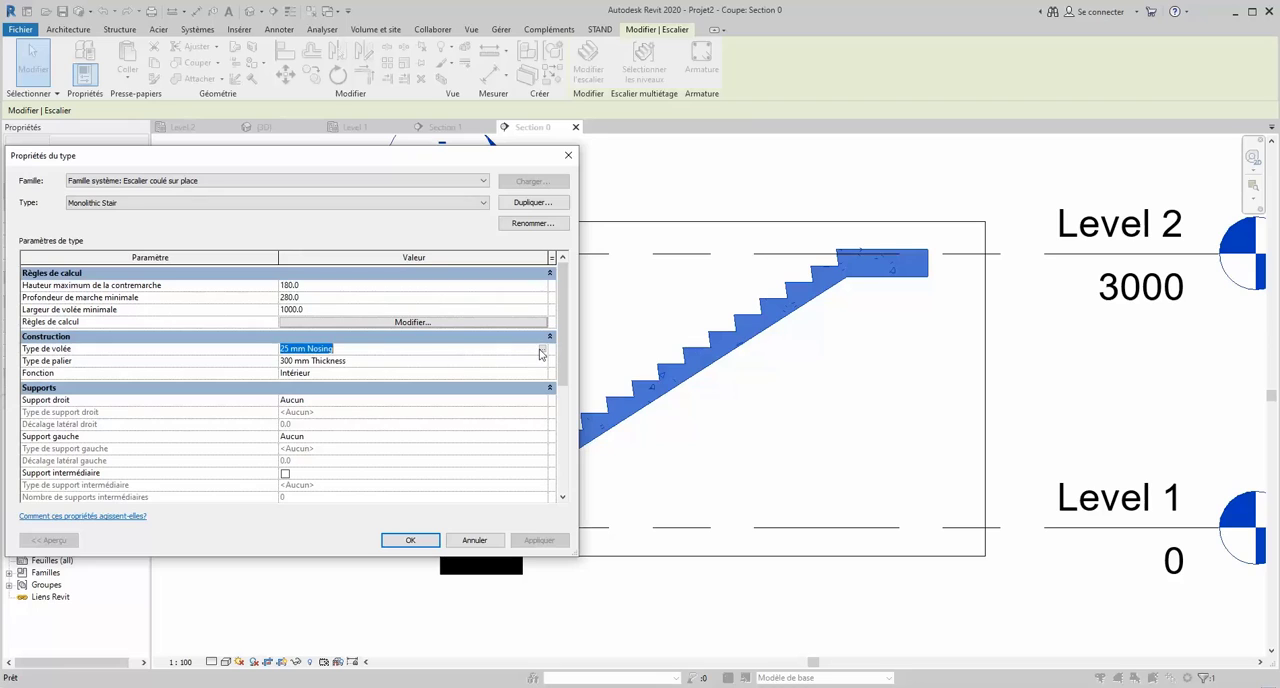
left_click(540, 349)
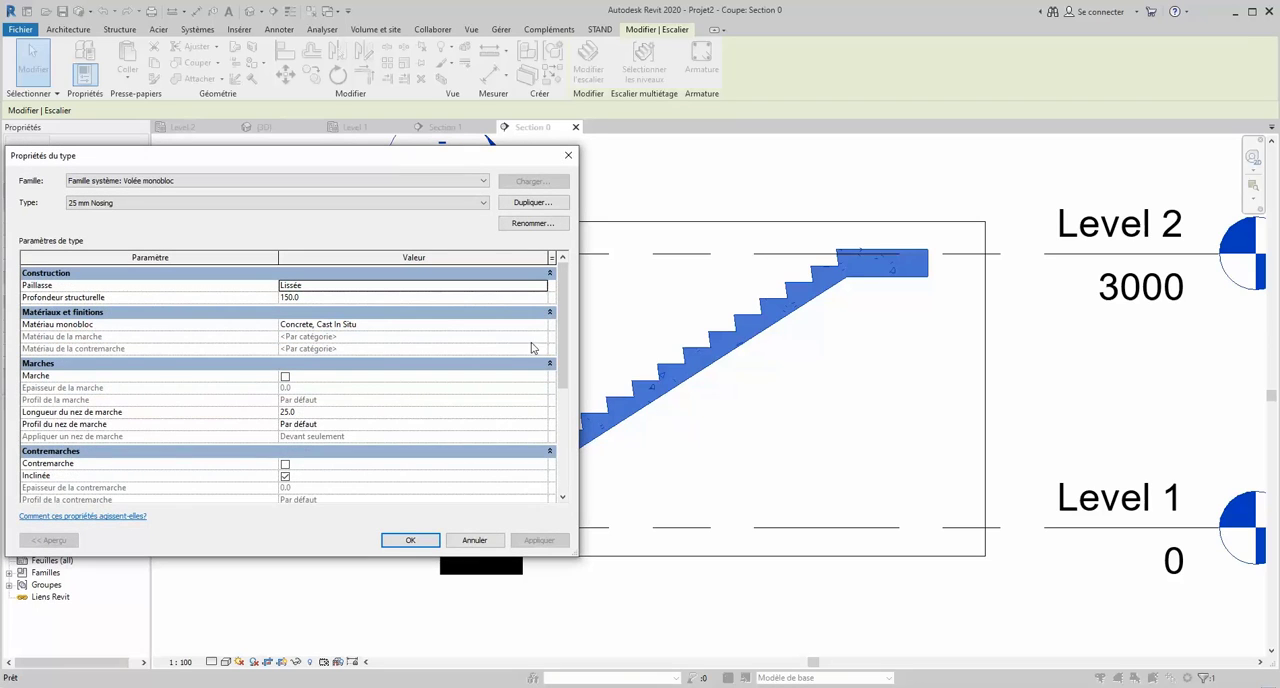
left_click(513, 204)
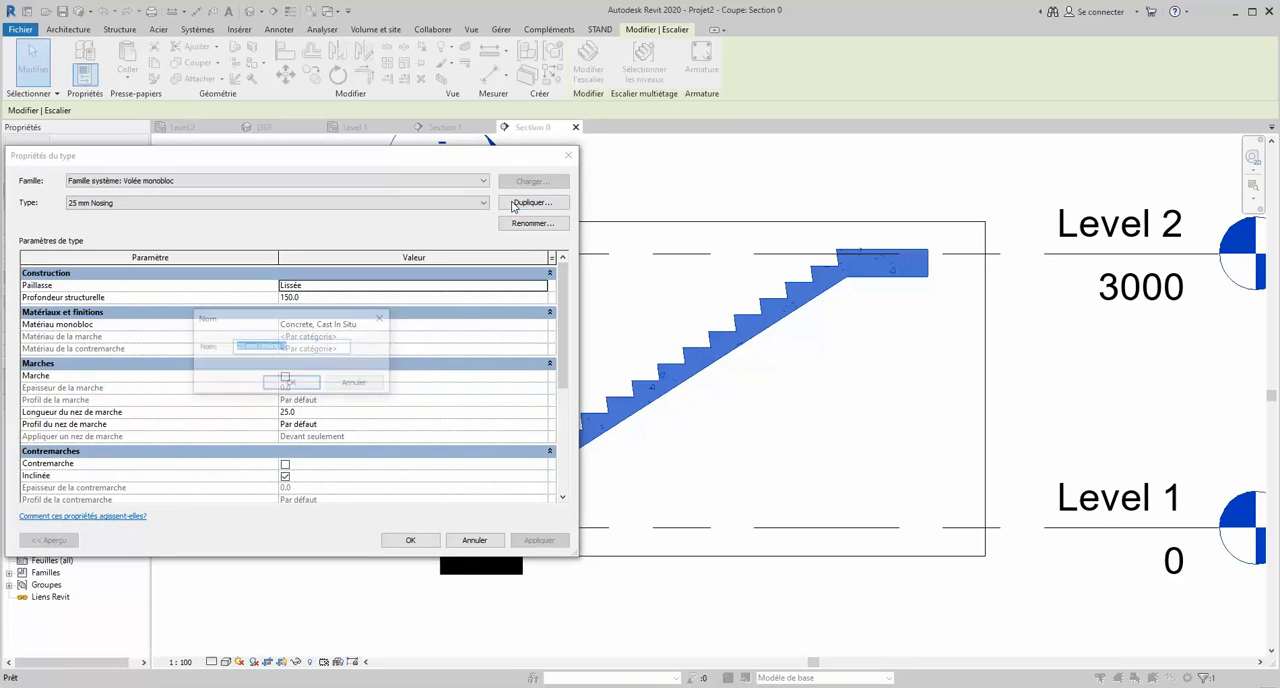
left_click(246, 347)
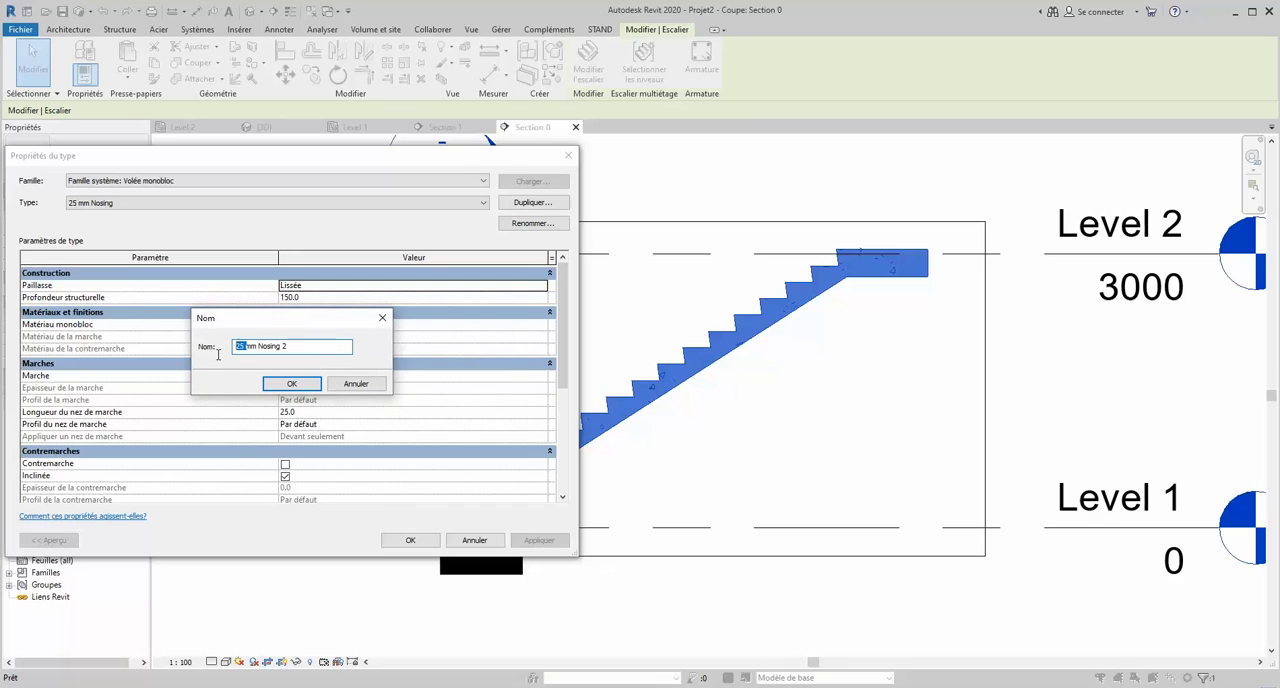
type("0")
left_click(288, 384)
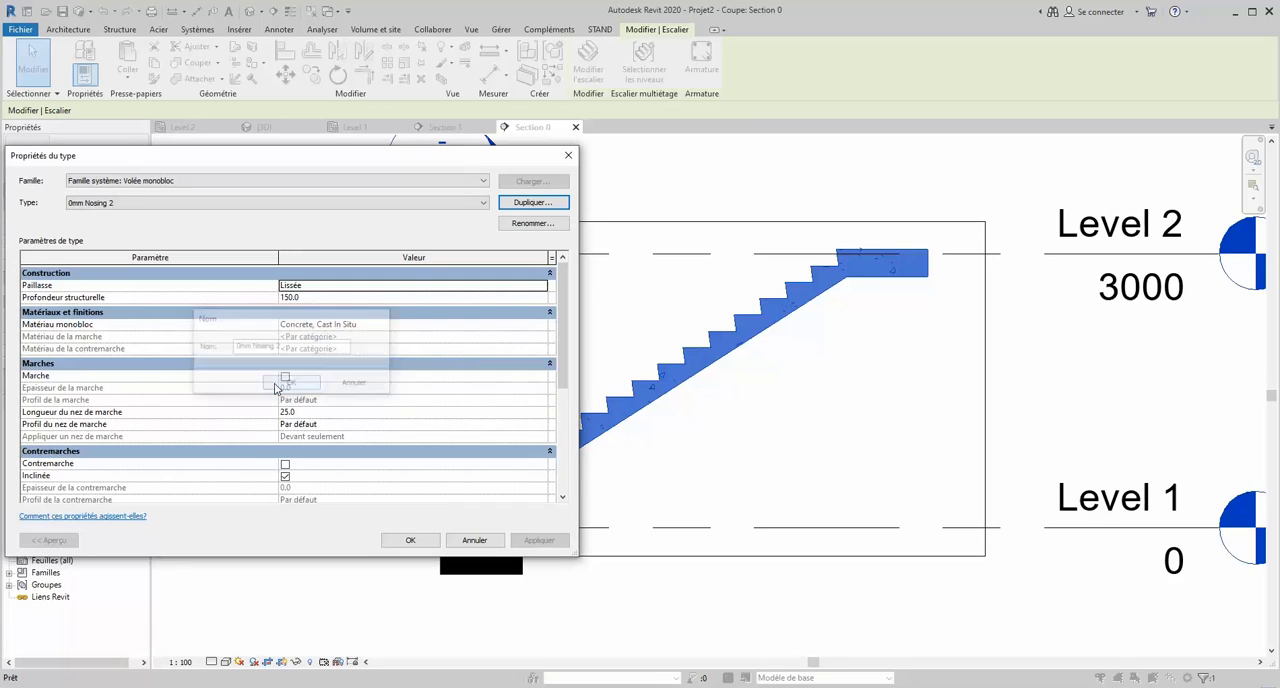
left_click(303, 412)
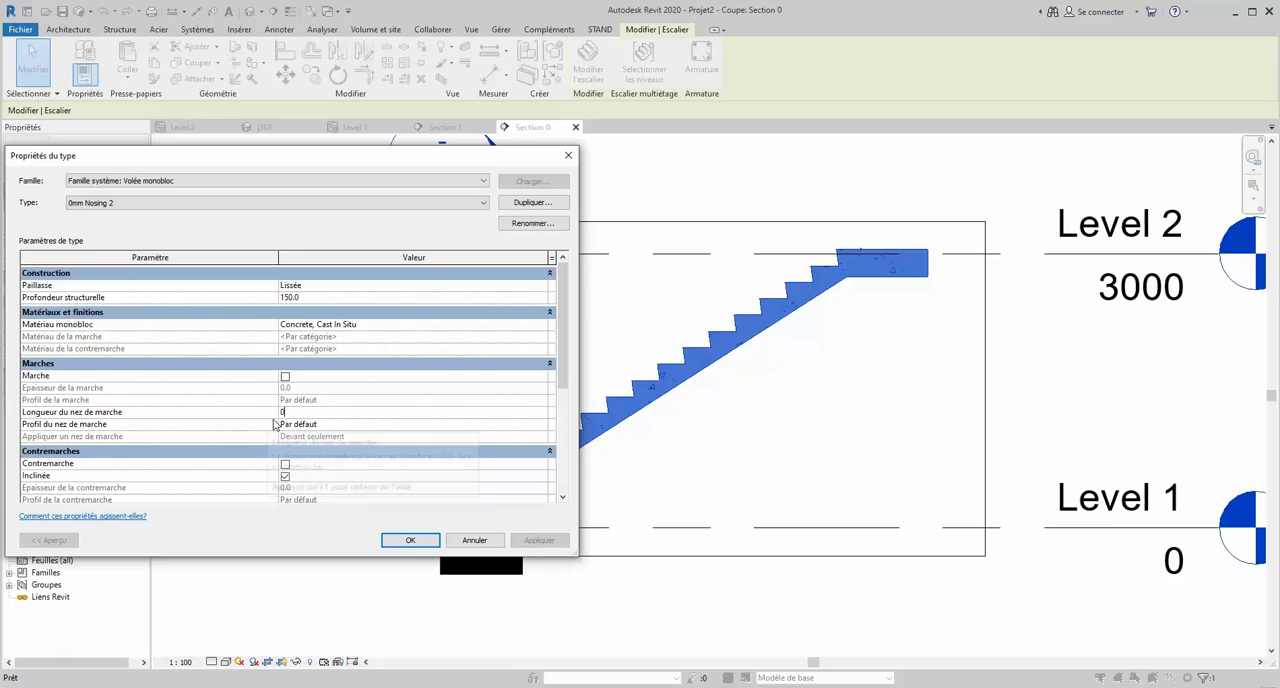
left_click(410, 540)
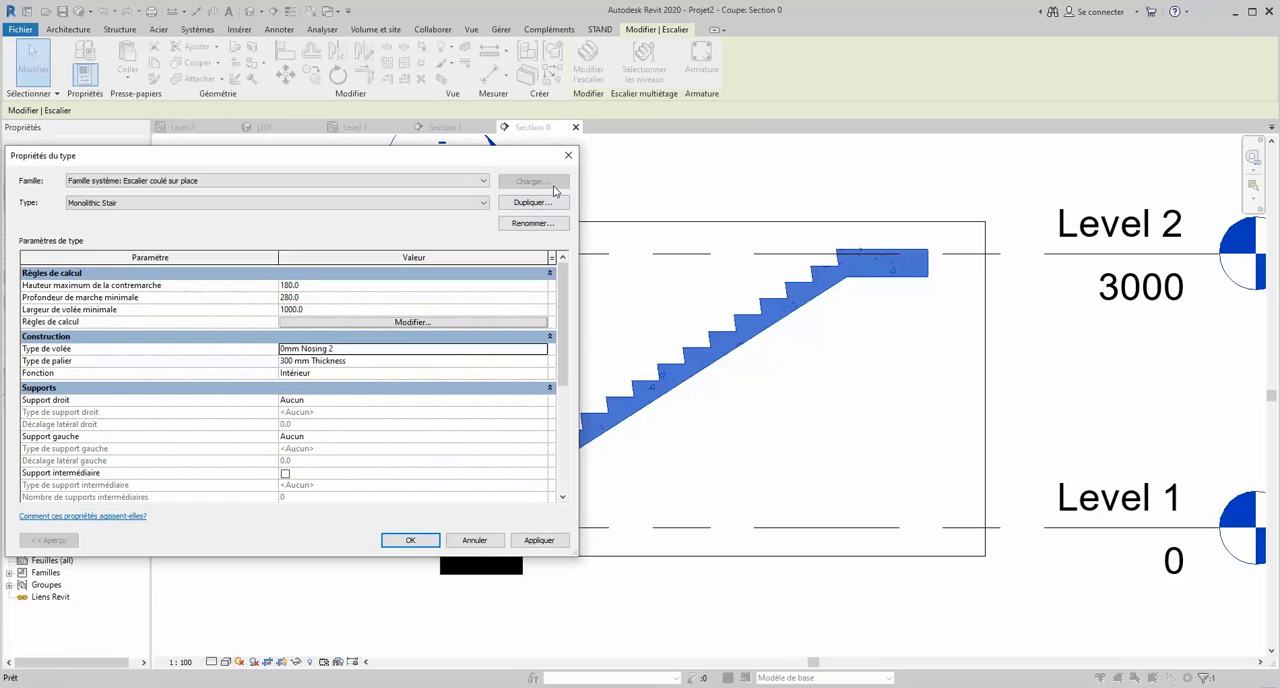
- Discard the pending changes to the stair type and reselect the stair in the section
left_click(568, 155)
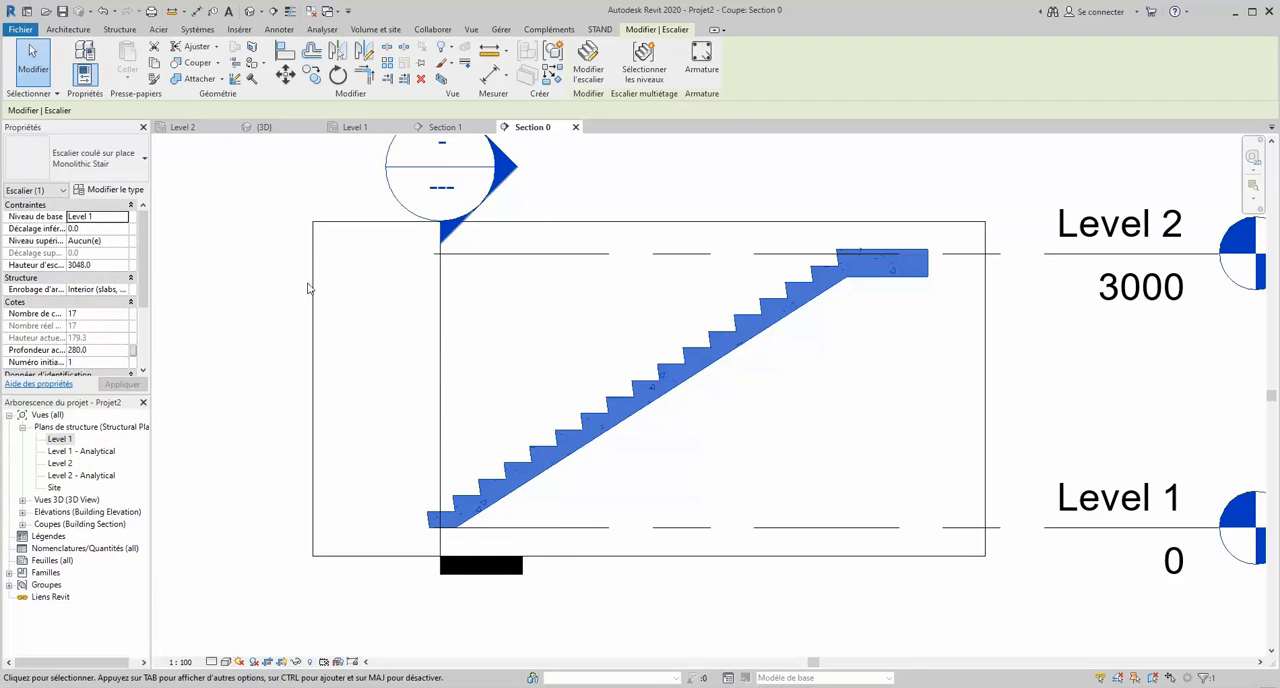
left_click(245, 354)
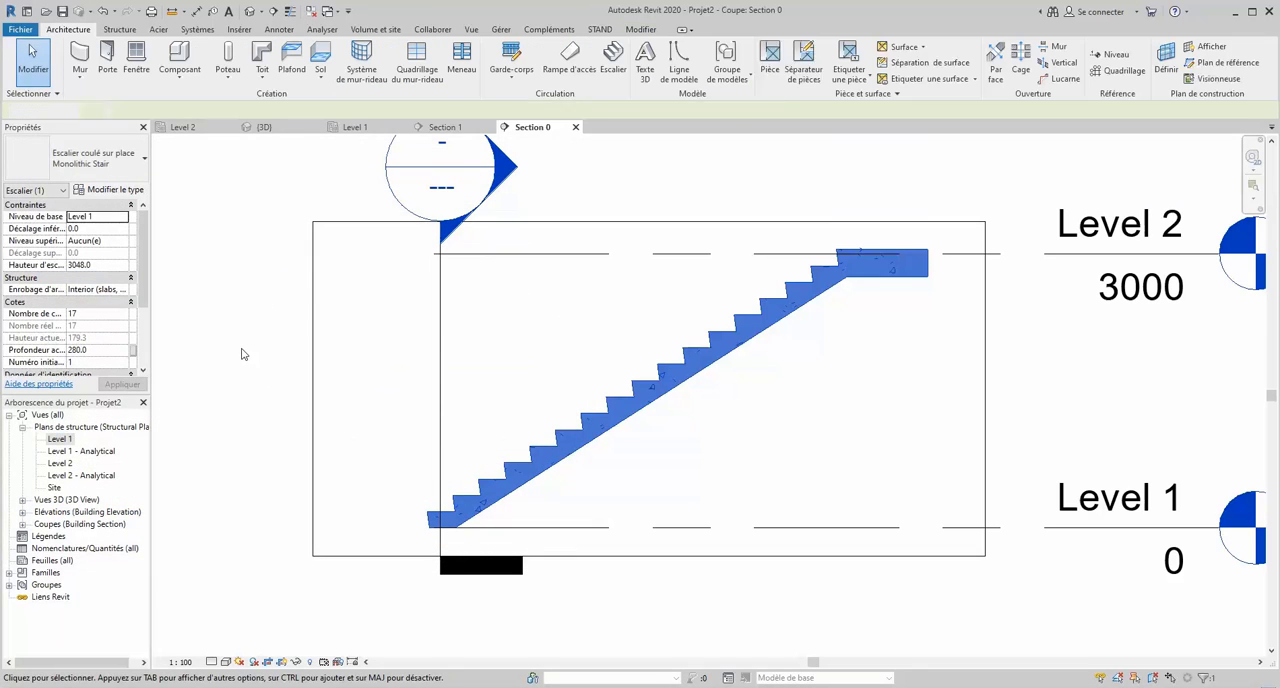
left_click(532, 456)
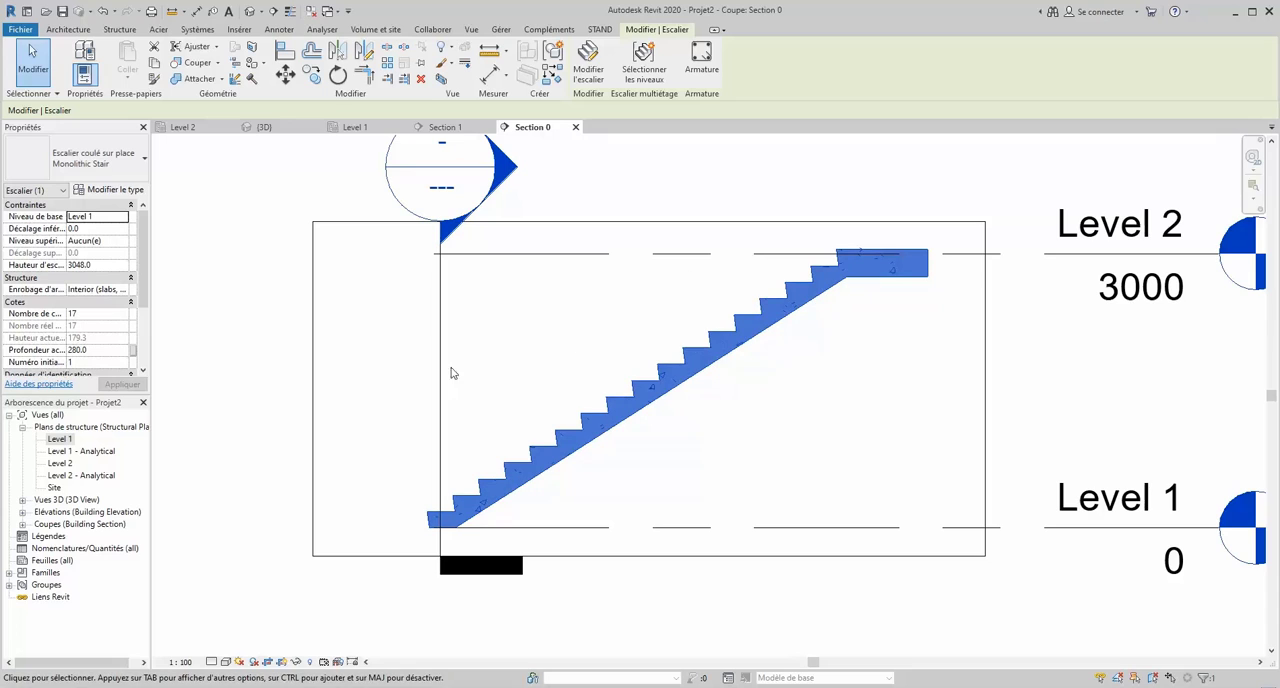
- Duplicate the stair's 25 mm Nosing run type as 0 mm Nosing 2
left_click(110, 190)
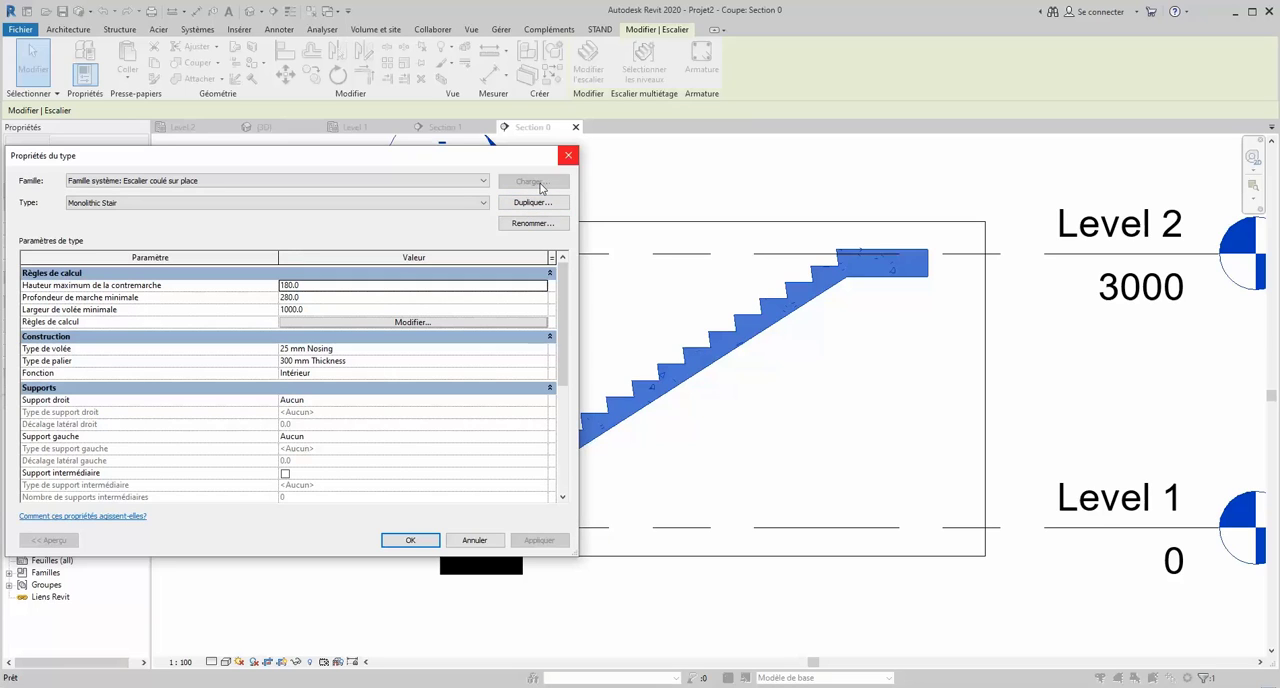
left_click(437, 347)
left_click(542, 352)
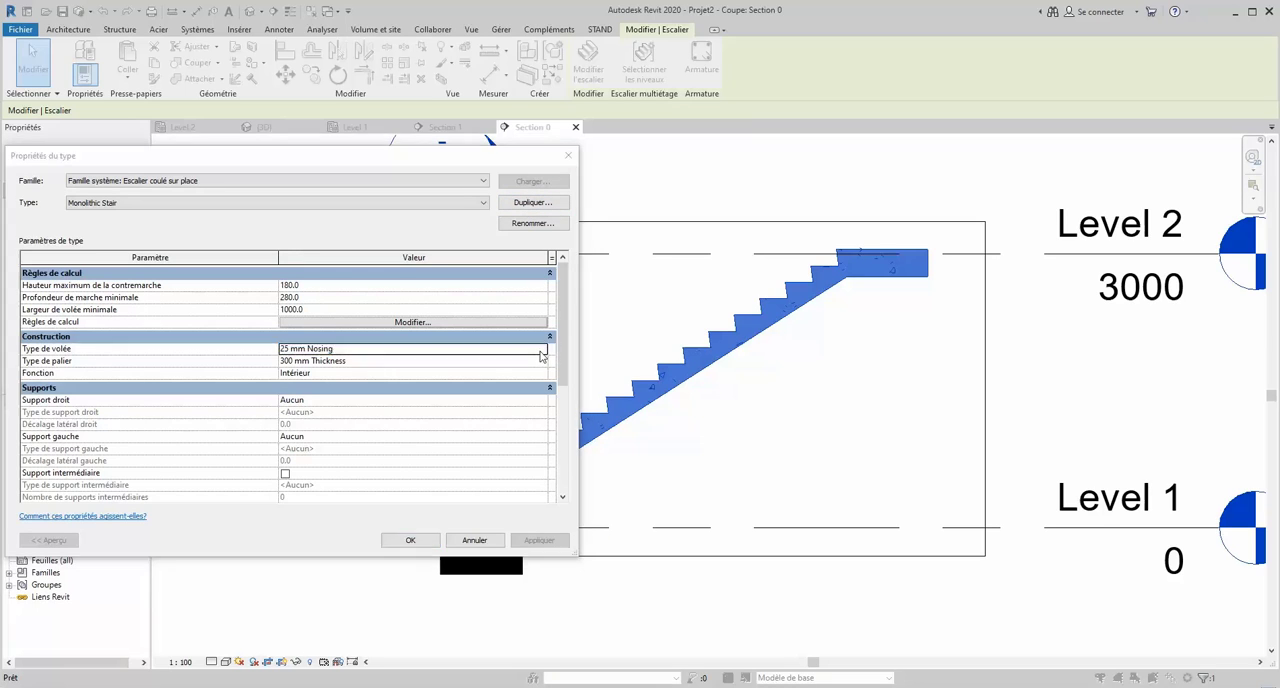
left_click(460, 204)
left_click(460, 204)
left_click(518, 204)
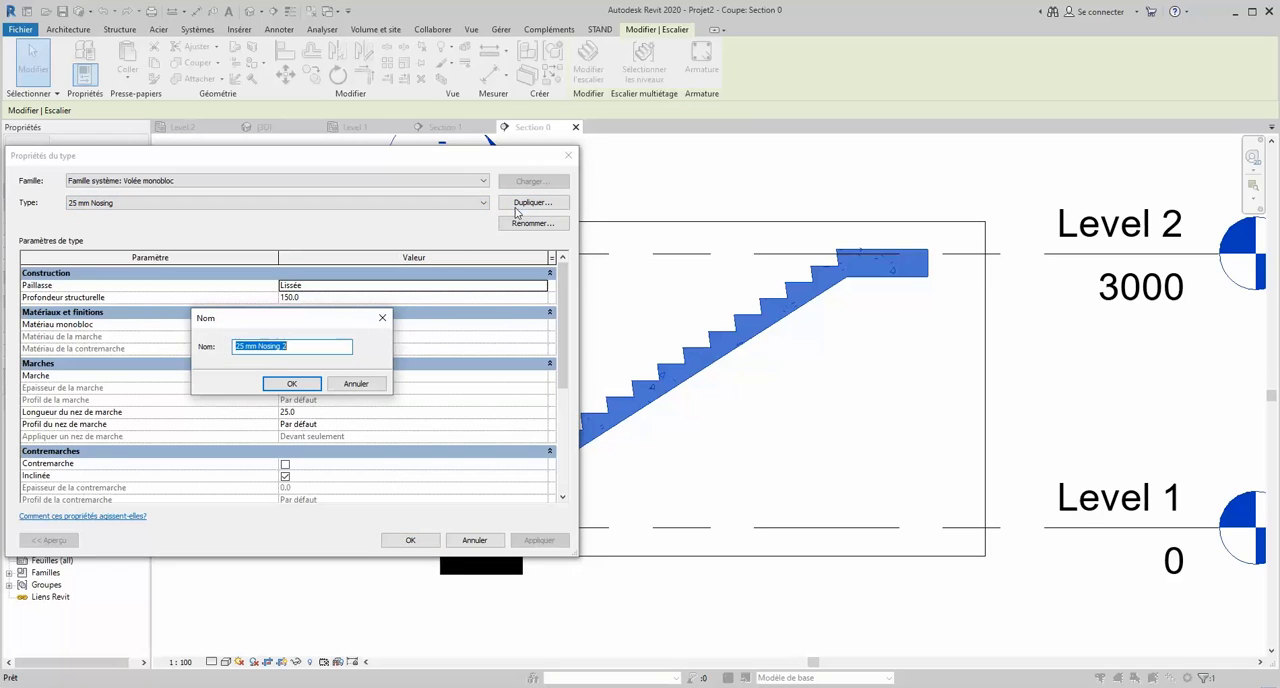
left_click_drag(244, 345, 196, 344)
type("0")
left_click(291, 383)
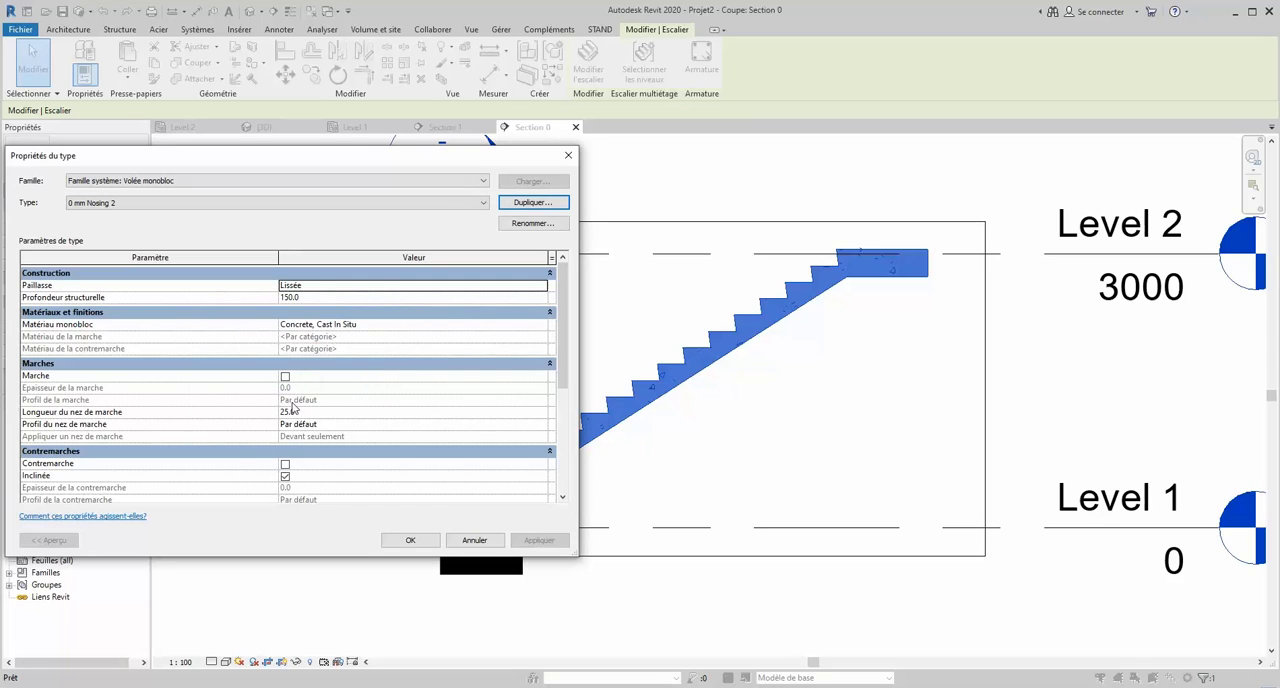
- Set the duplicated run type's nosing length to 0 and apply the type to the stair
left_click(306, 412)
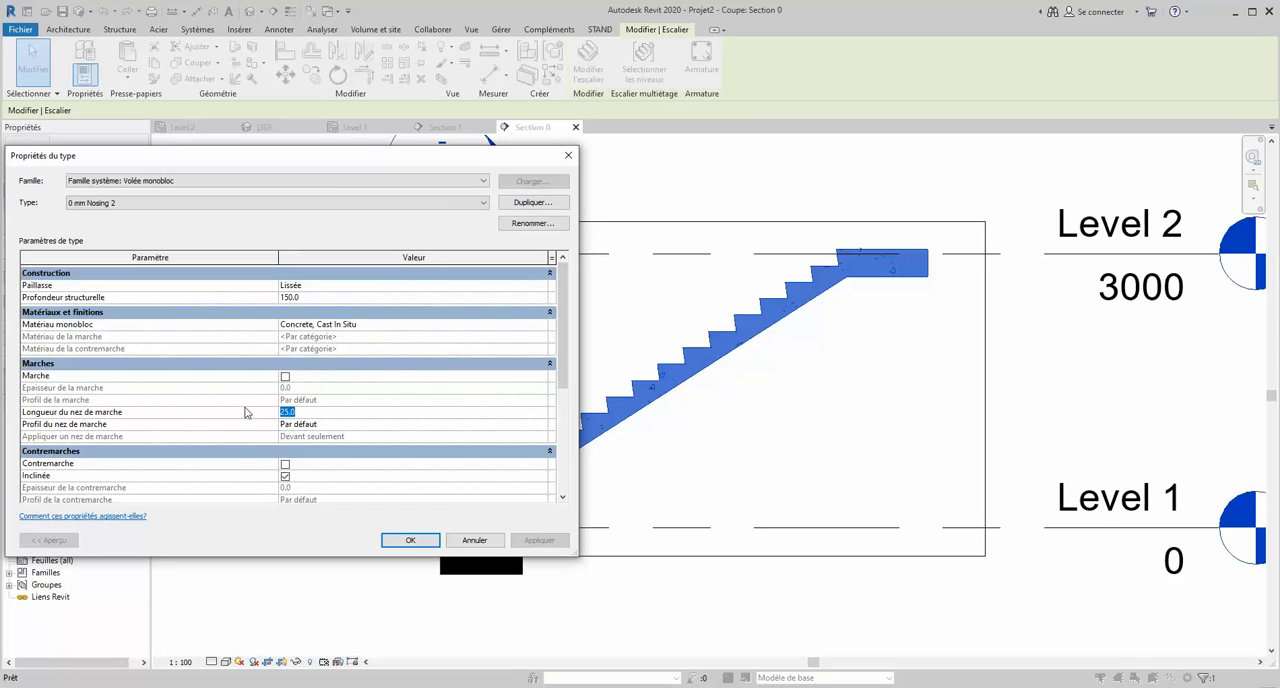
left_click(397, 541)
left_click(395, 541)
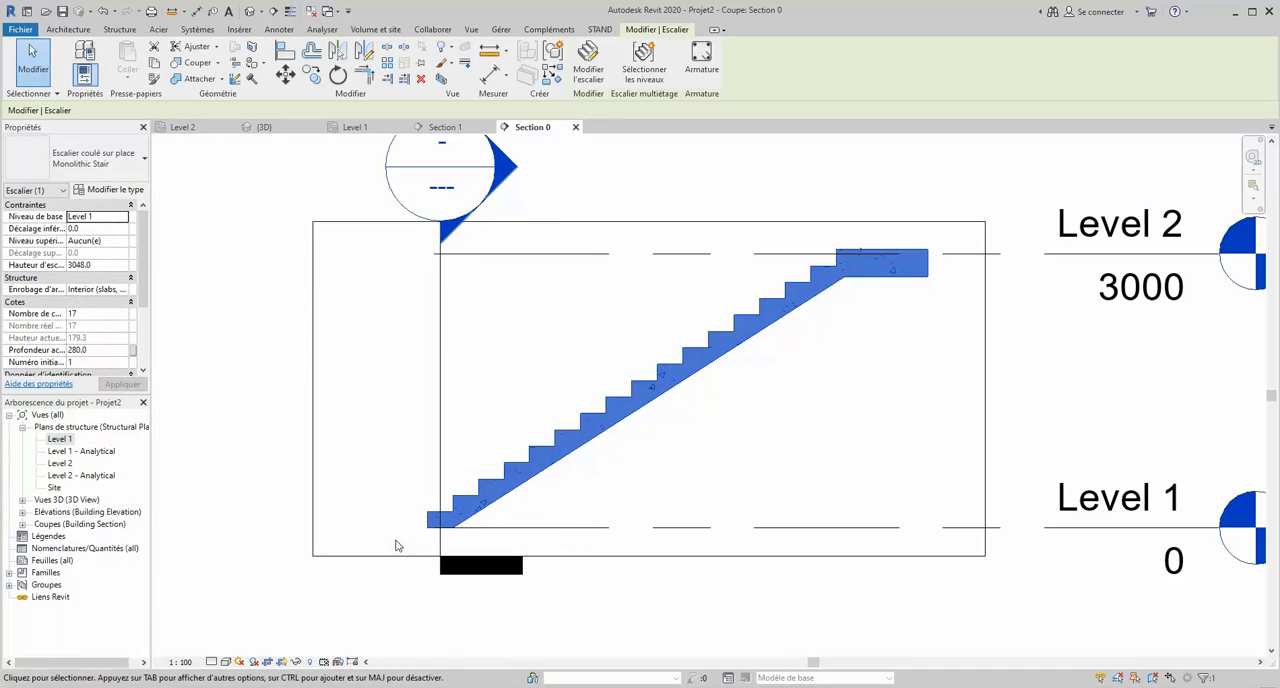
left_click(220, 329)
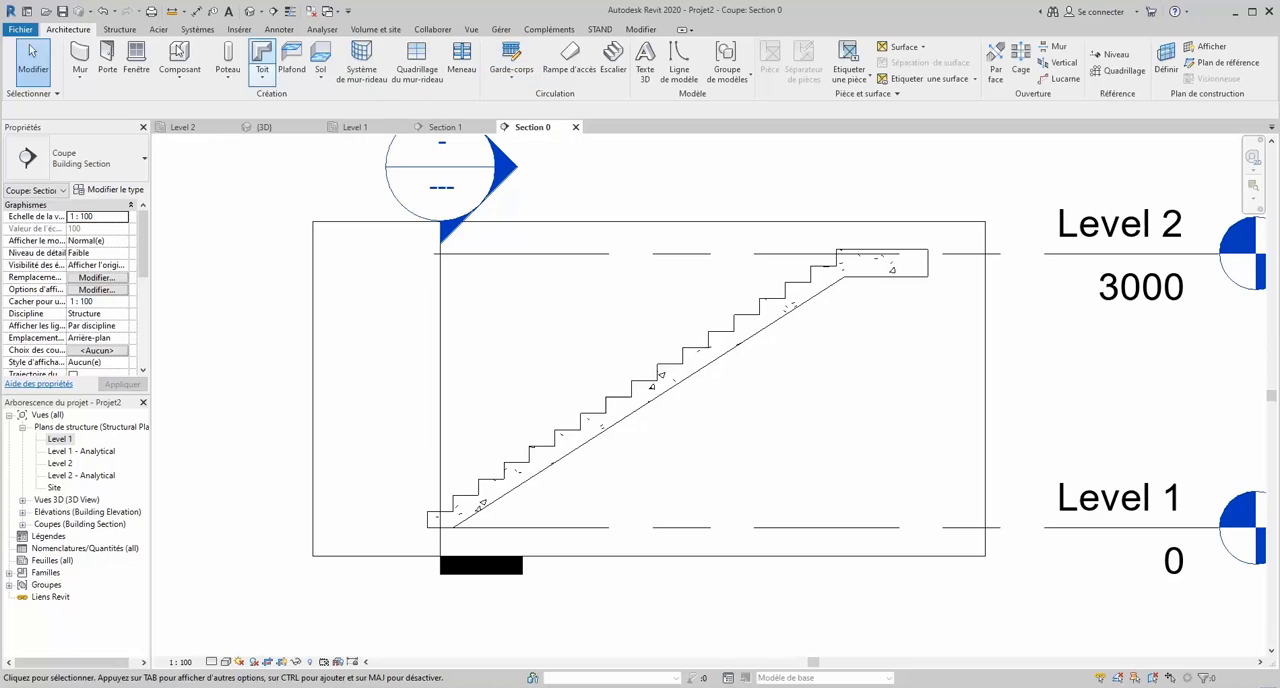
- Start a sketched 10M reinforcement bar in the section's plane, with the stair as its host
left_click(119, 29)
left_click(494, 62)
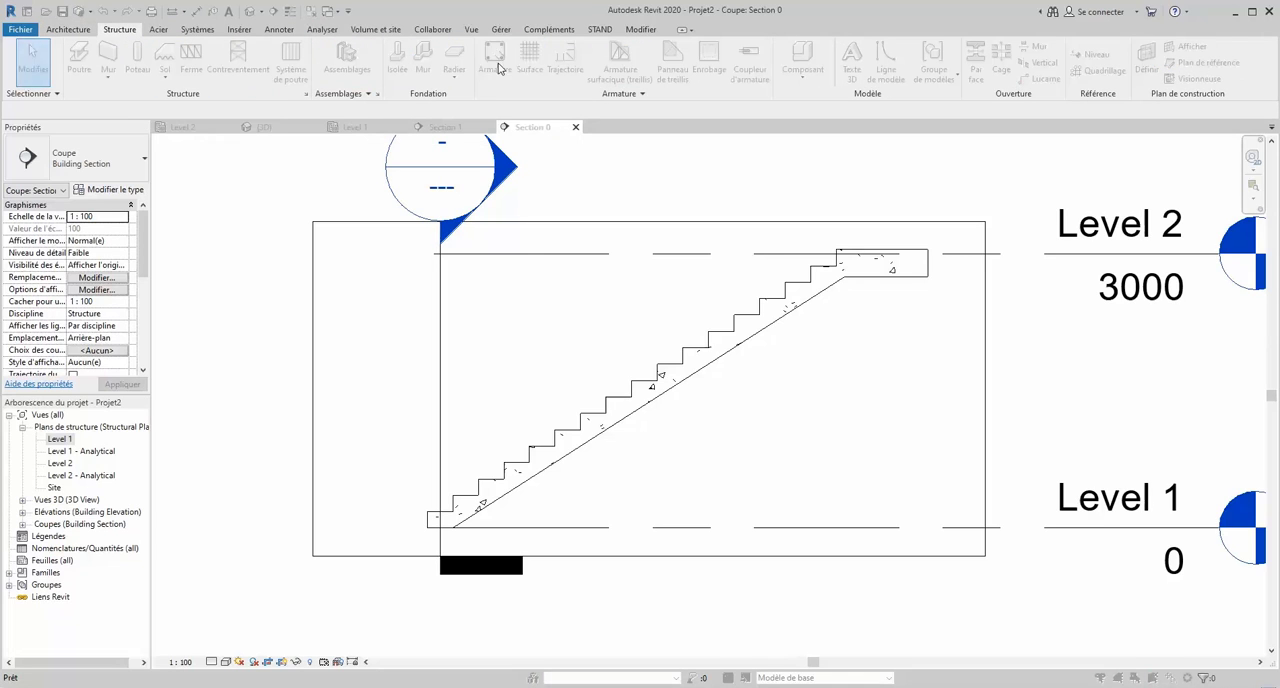
left_click(670, 394)
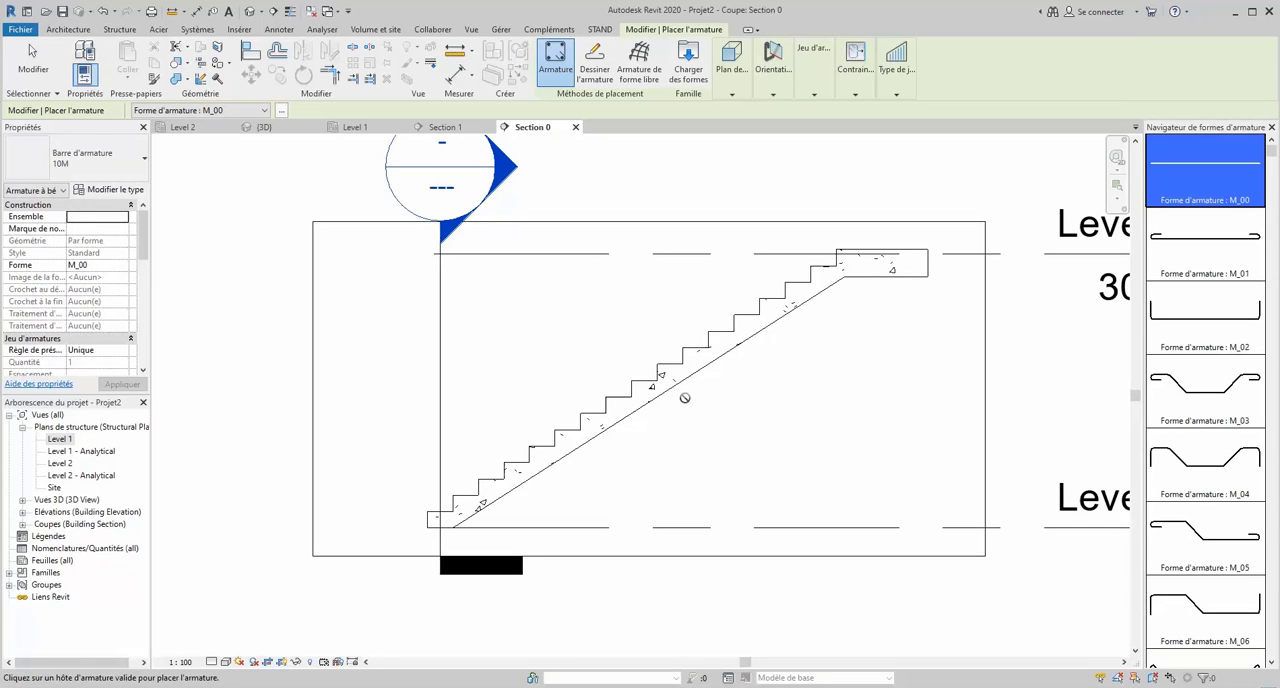
left_click(595, 62)
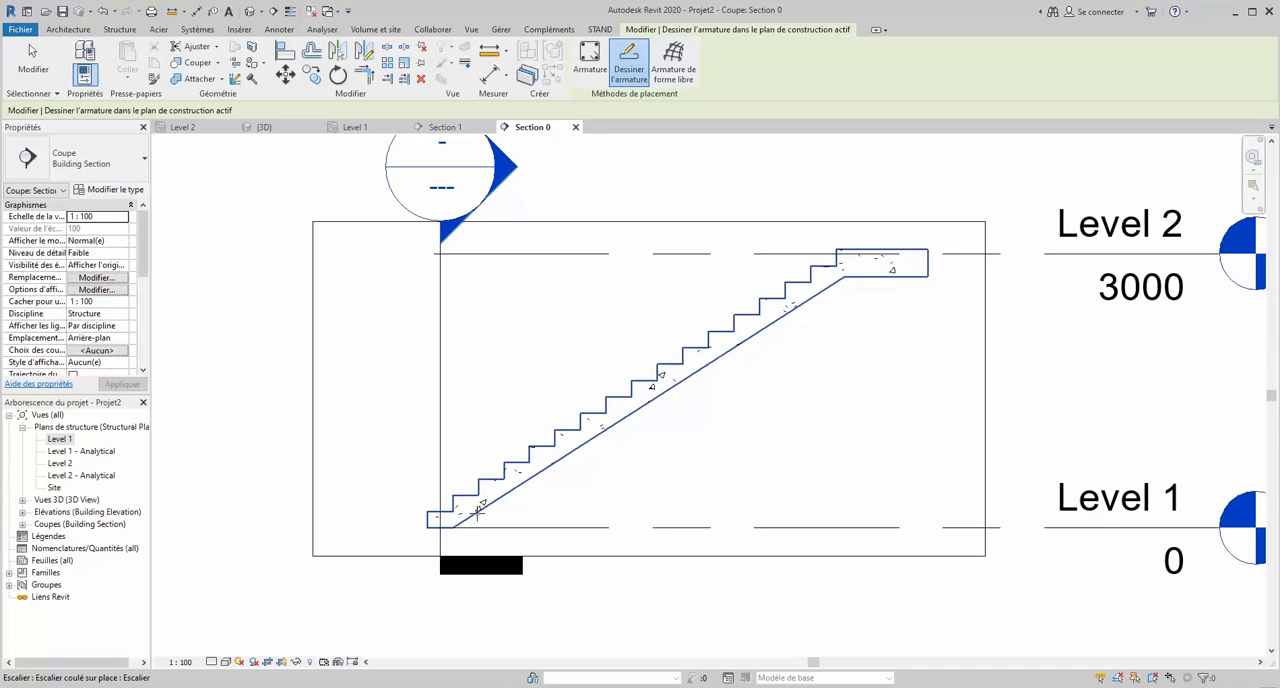
scroll(478, 518, "up", 4)
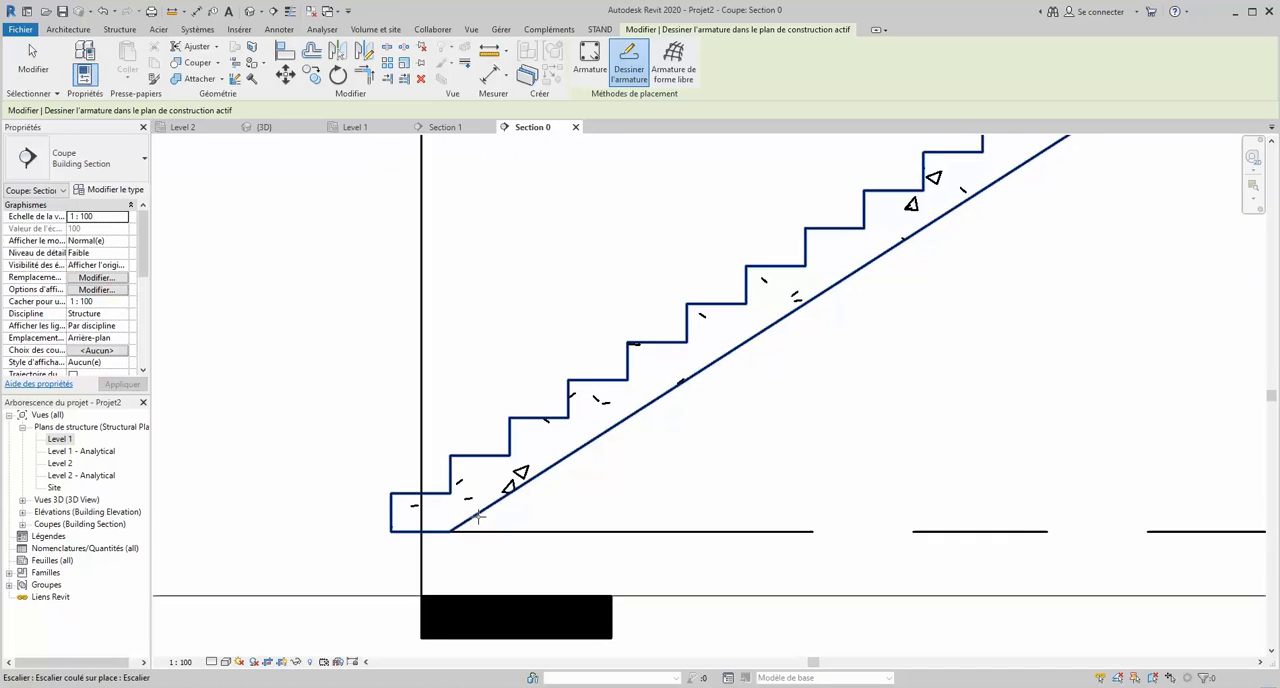
left_click(513, 527)
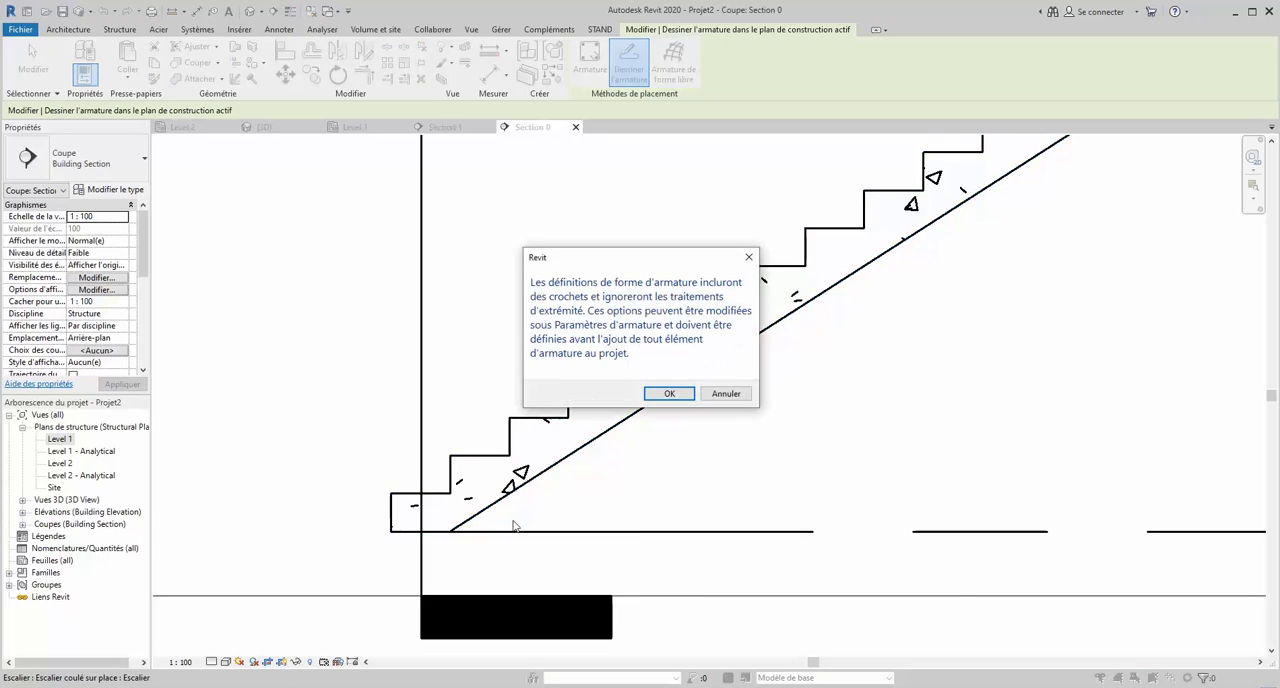
left_click(669, 393)
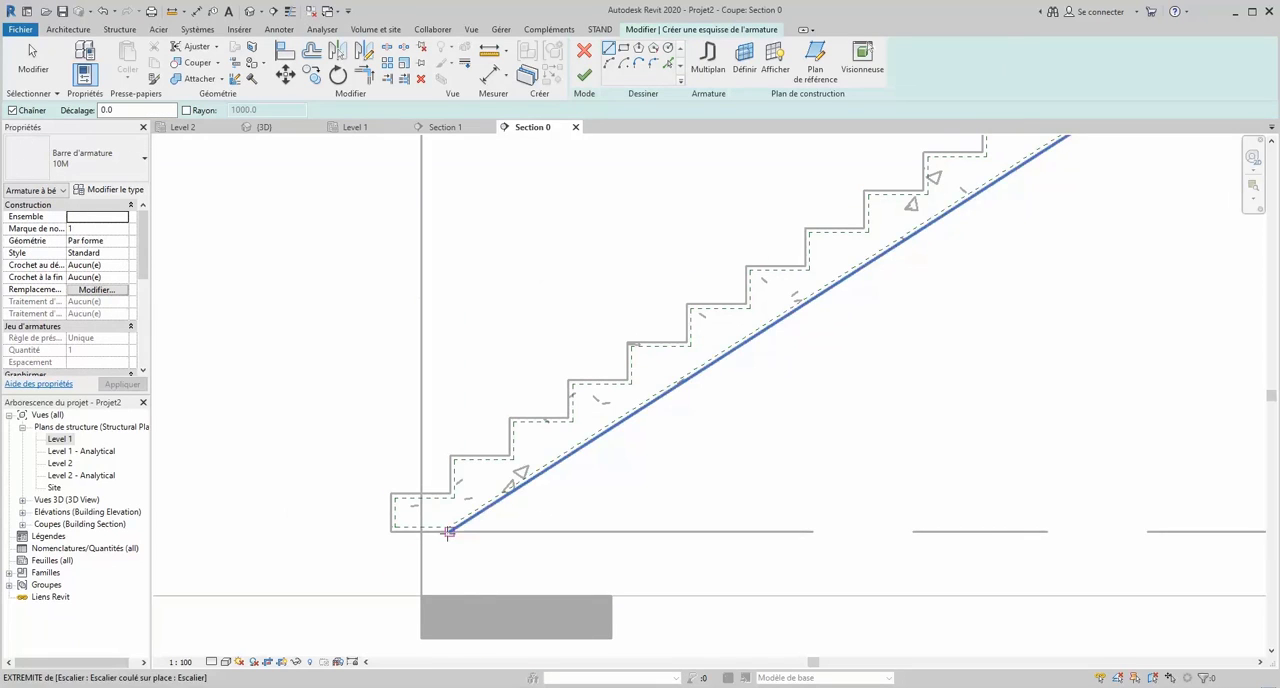
- Sketch the bar from the stair's foot along the soffit cover to the landing's top cover, continuing horizontally about 485 mm, and finish it
scroll(452, 528, "up", 4)
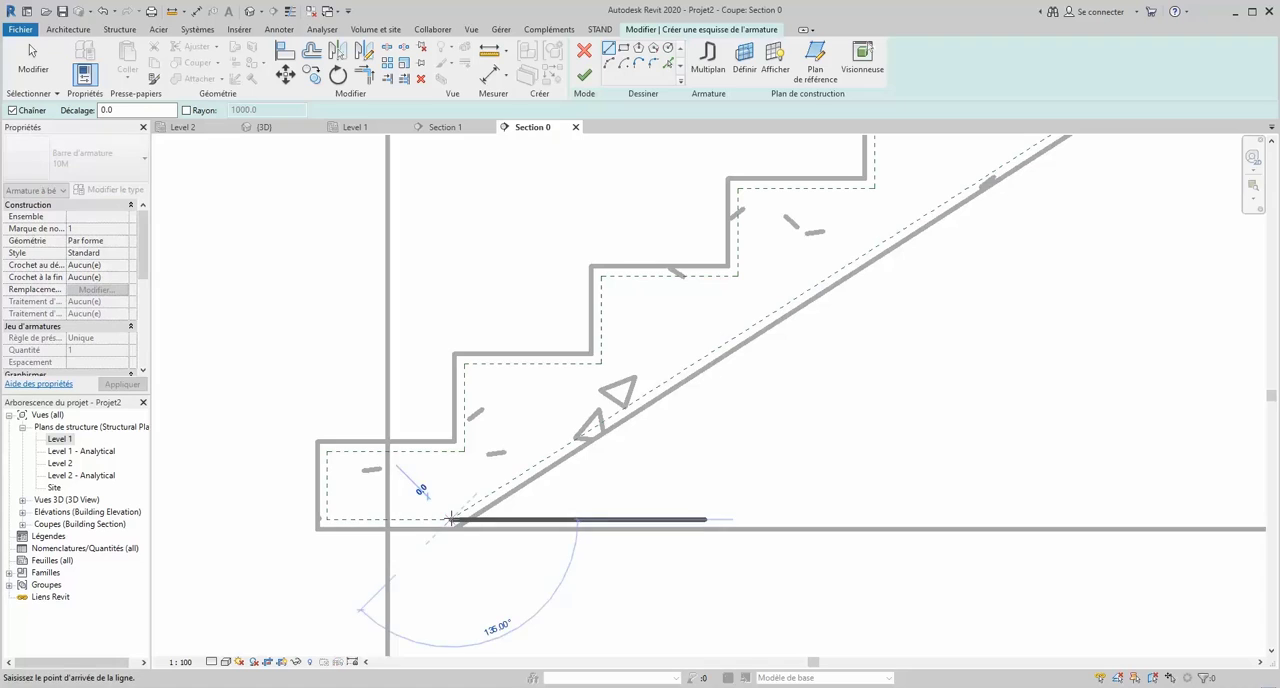
scroll(450, 518, "down", 10)
left_click(450, 518)
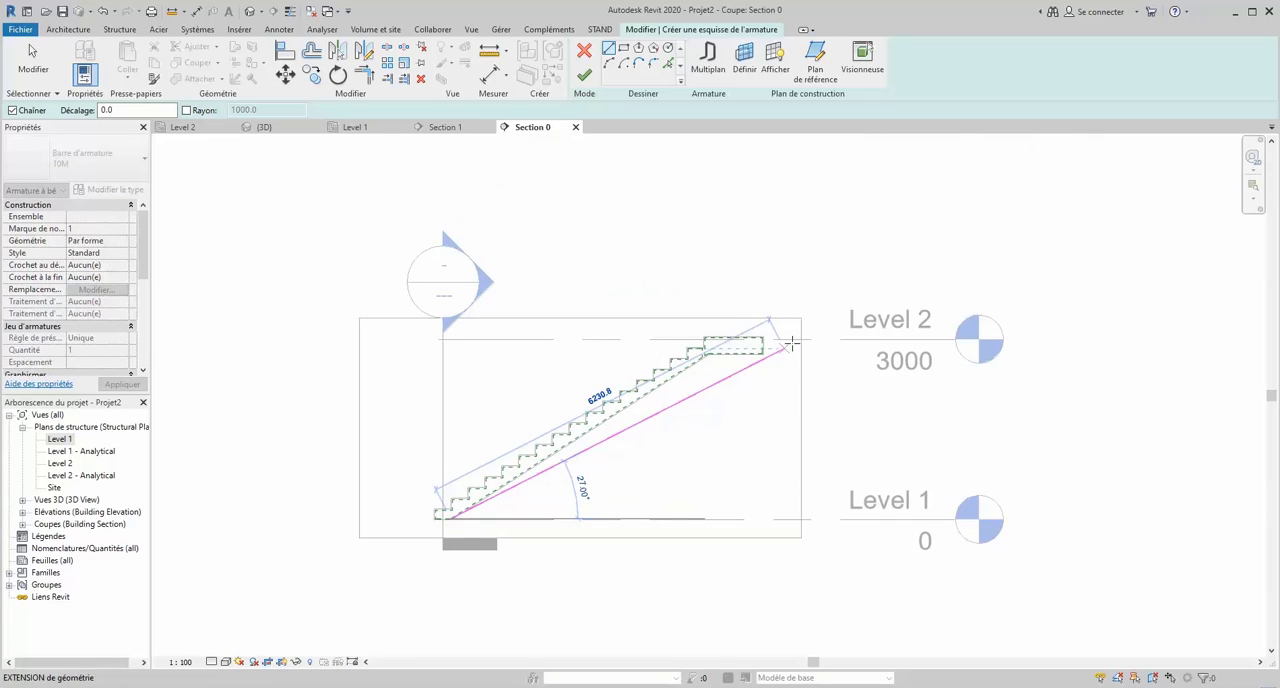
scroll(722, 345, "up", 5)
scroll(722, 345, "up", 7)
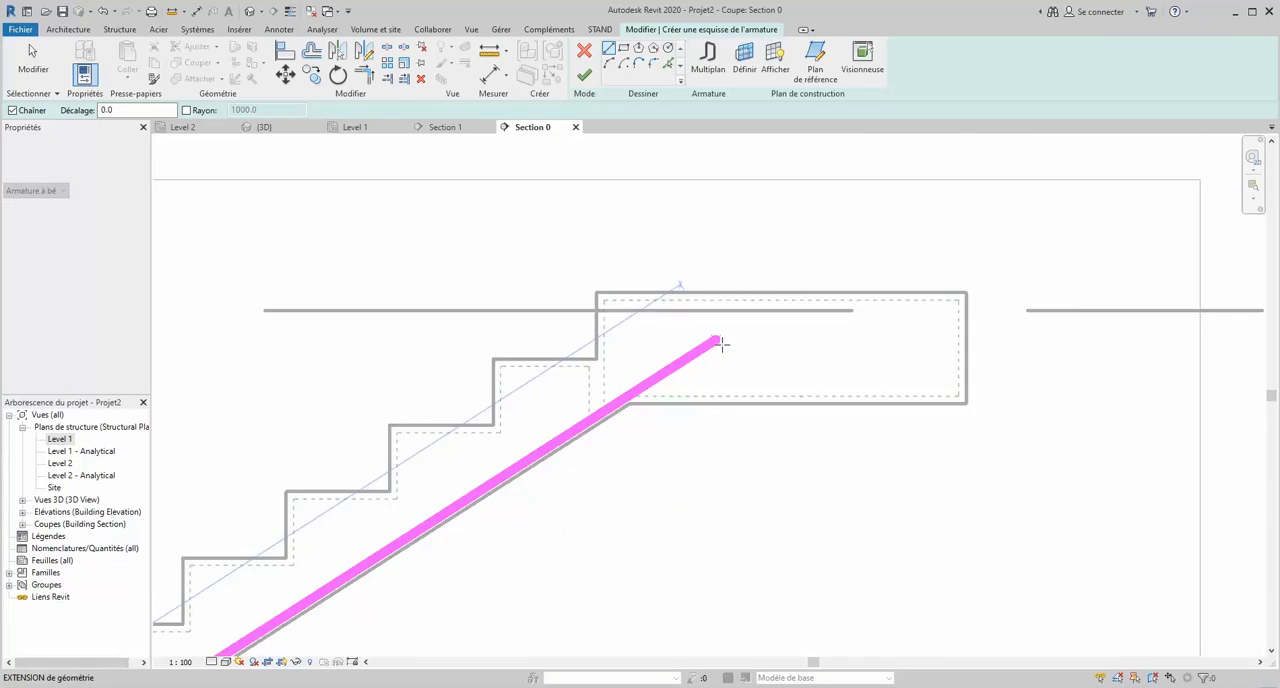
scroll(716, 327, "up", 1)
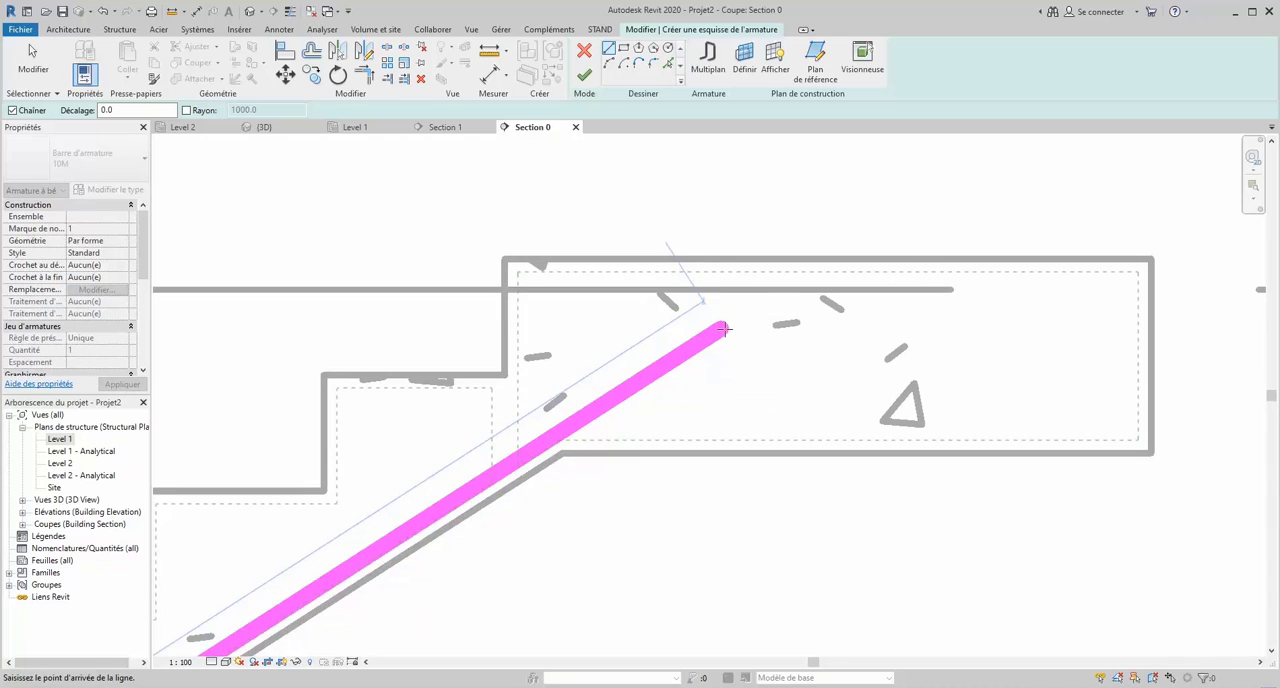
left_click(818, 276)
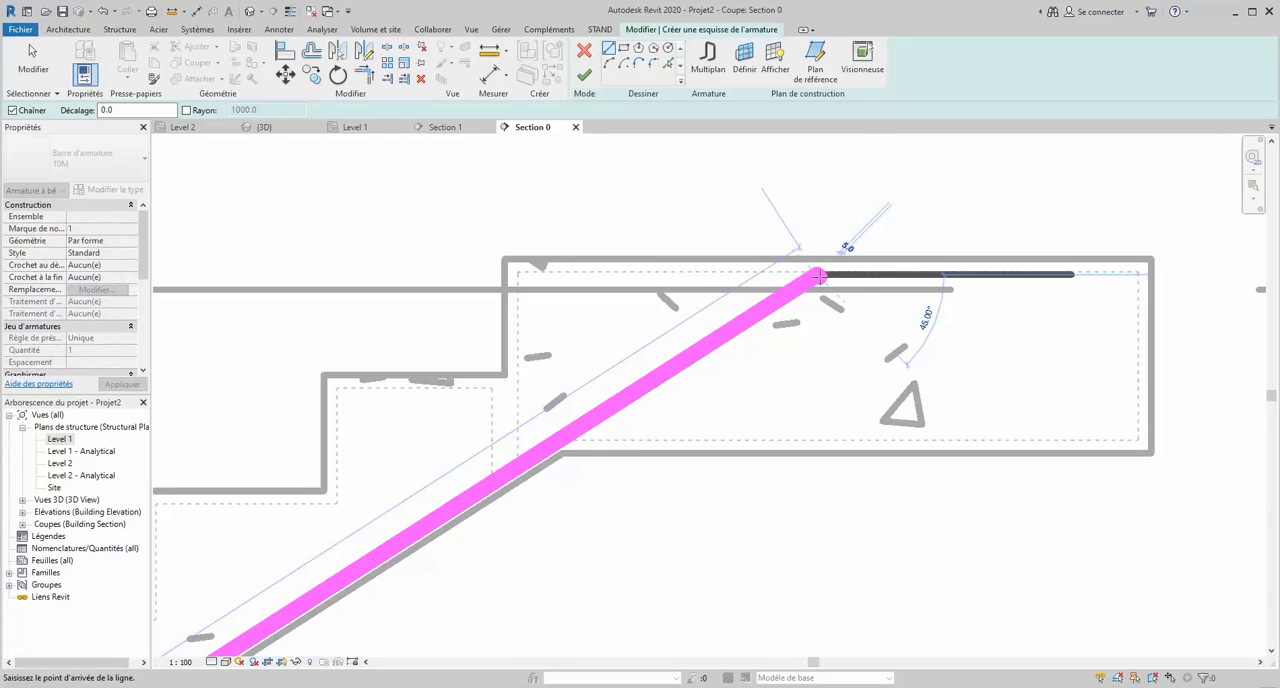
left_click(1131, 274)
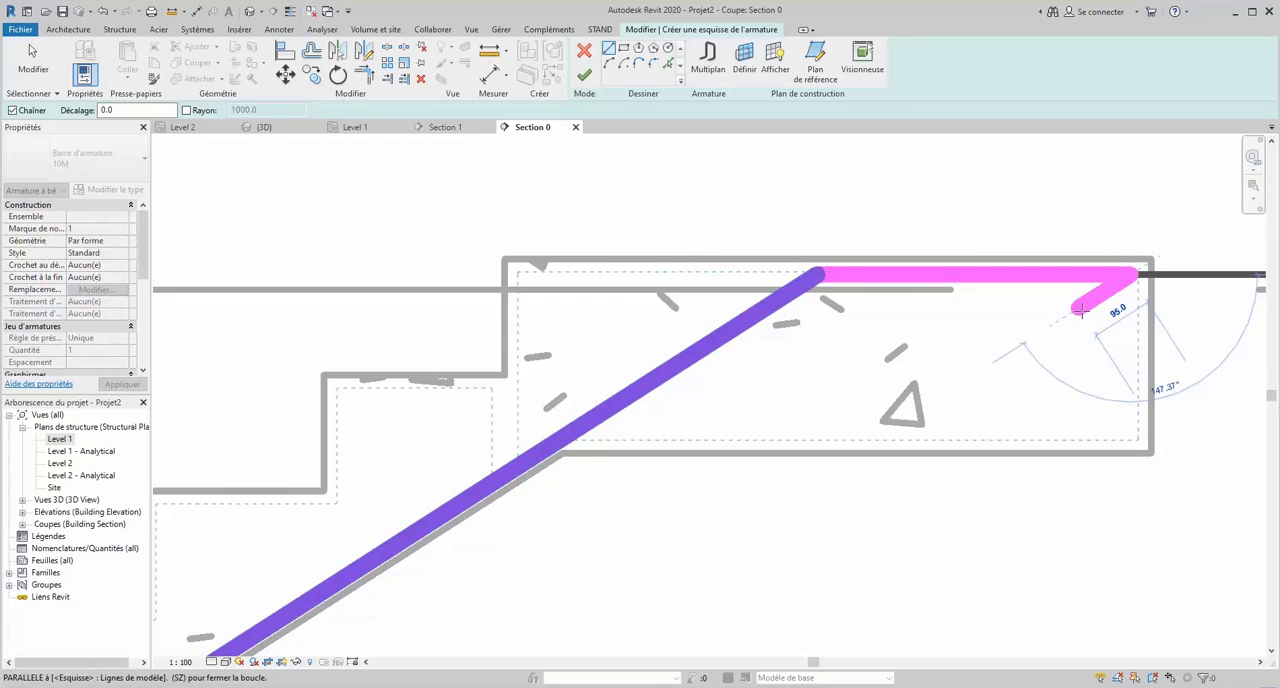
key("Escape")
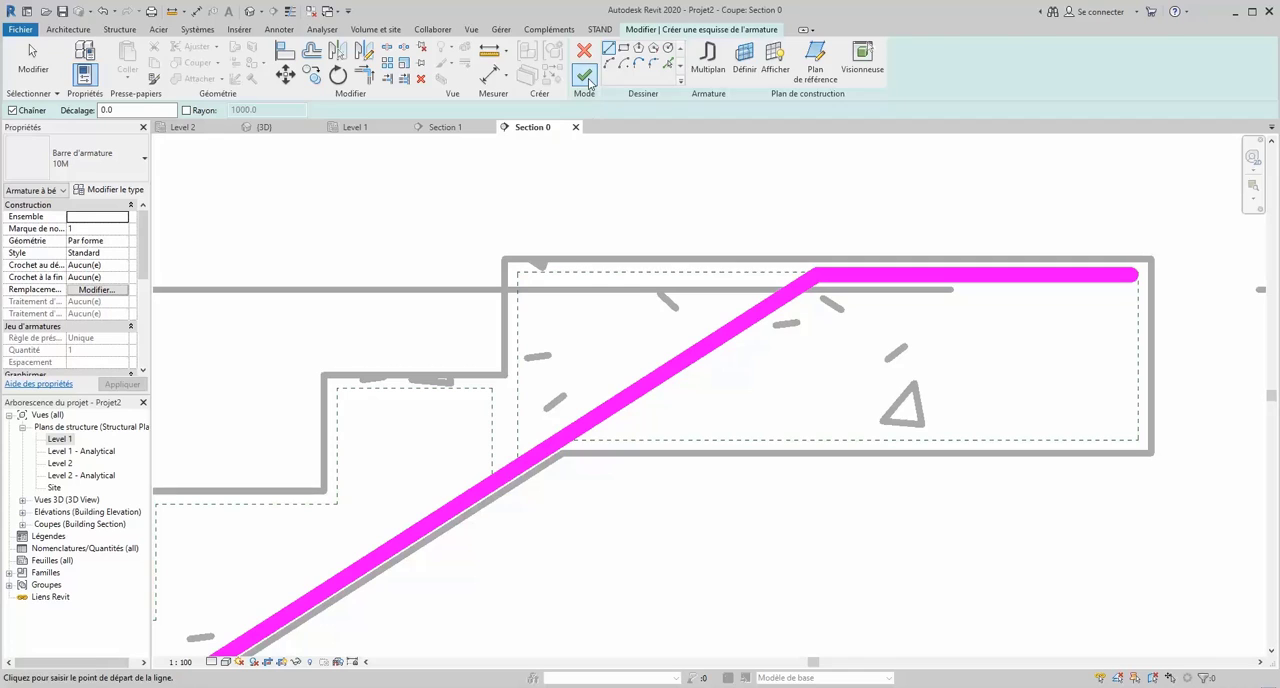
left_click(584, 75)
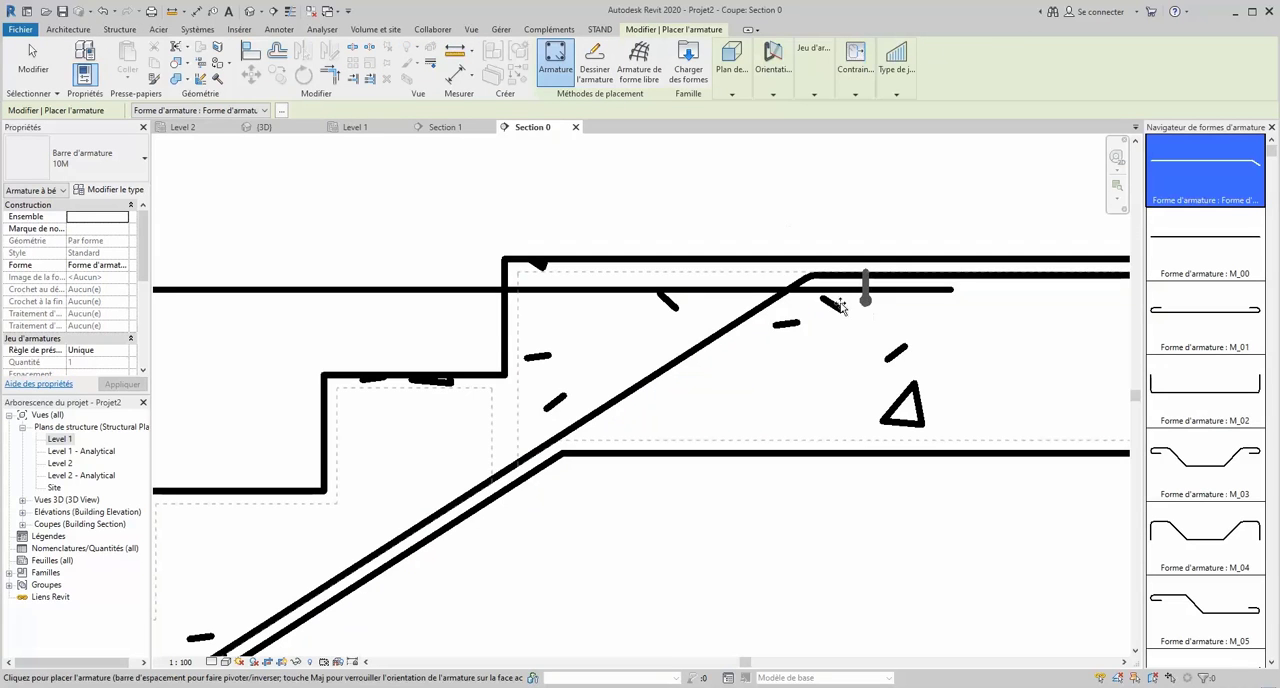
key("Escape")
- Set the sketched bar's layout rule to Espacement maximum
left_click(757, 313)
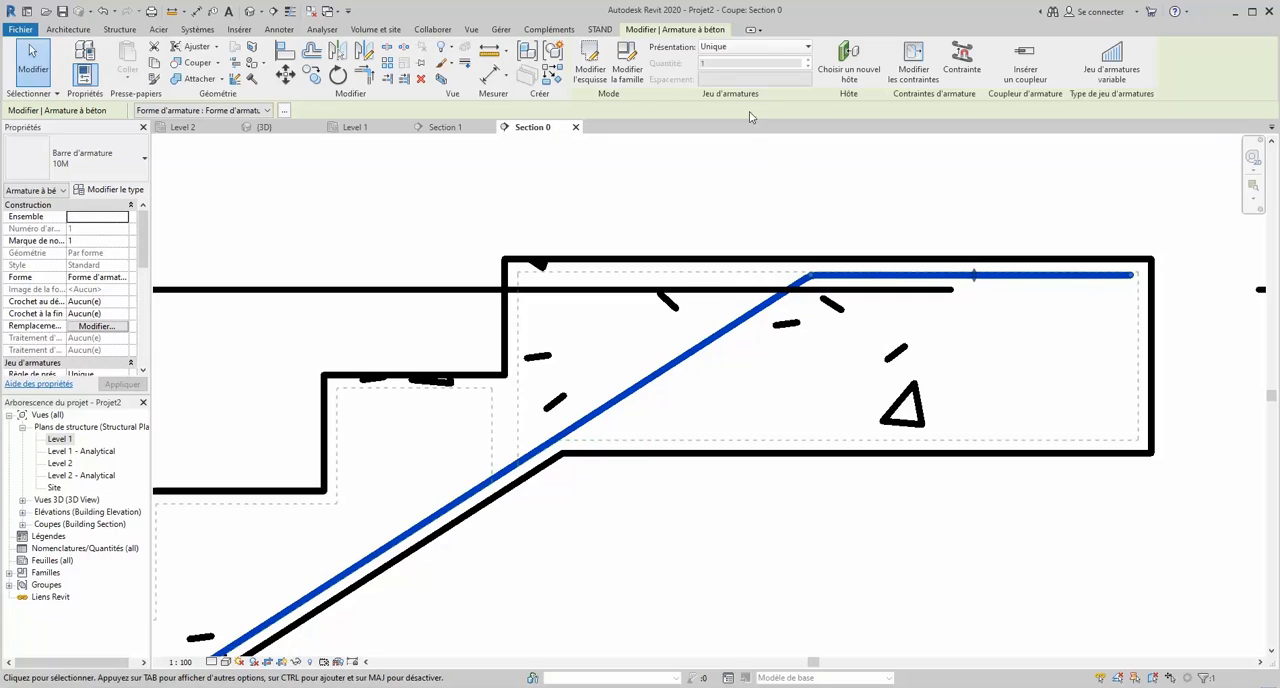
left_click(777, 50)
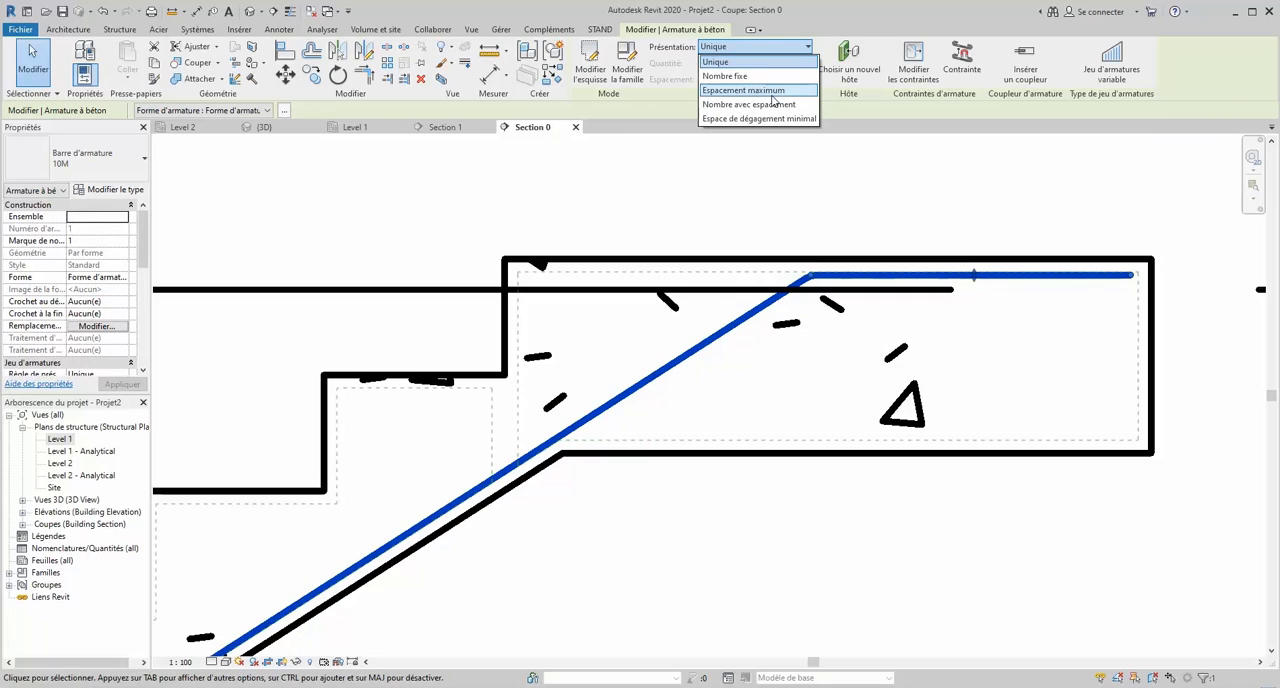
left_click(770, 92)
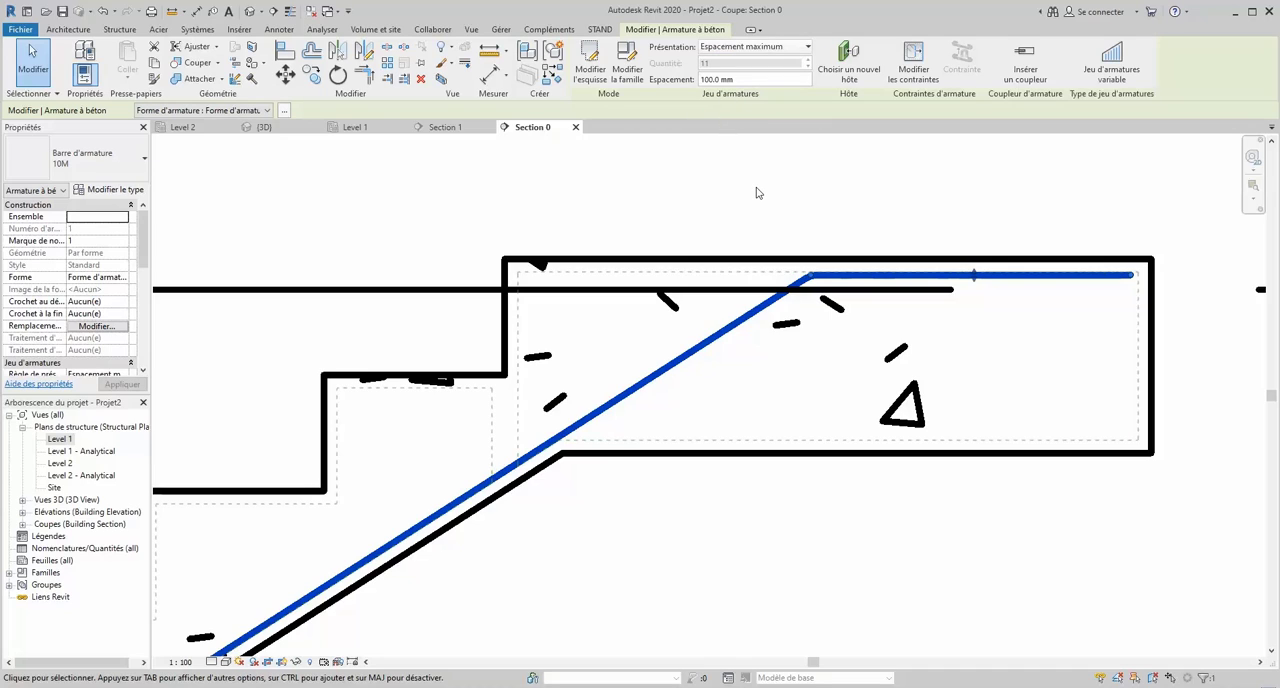
- Set the bar set's visibility to unobscured and solid in both the {3D} and Analytical Model views
scroll(120, 340, "down", 4)
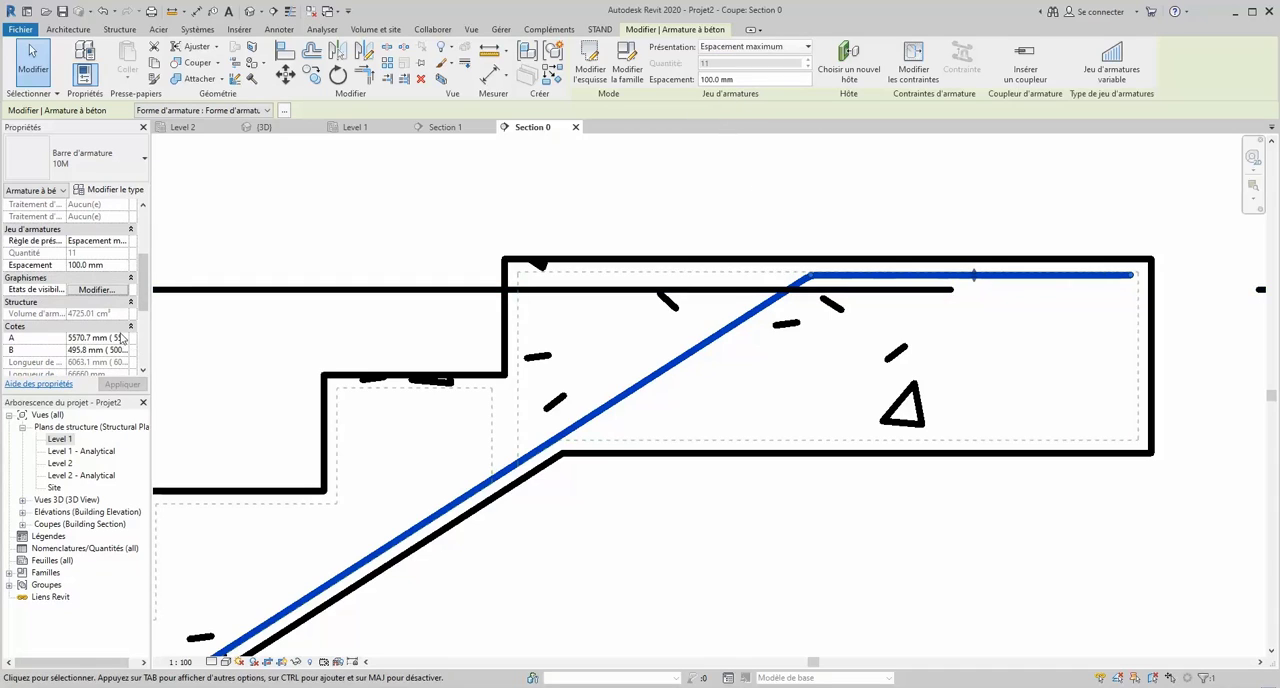
left_click(104, 291)
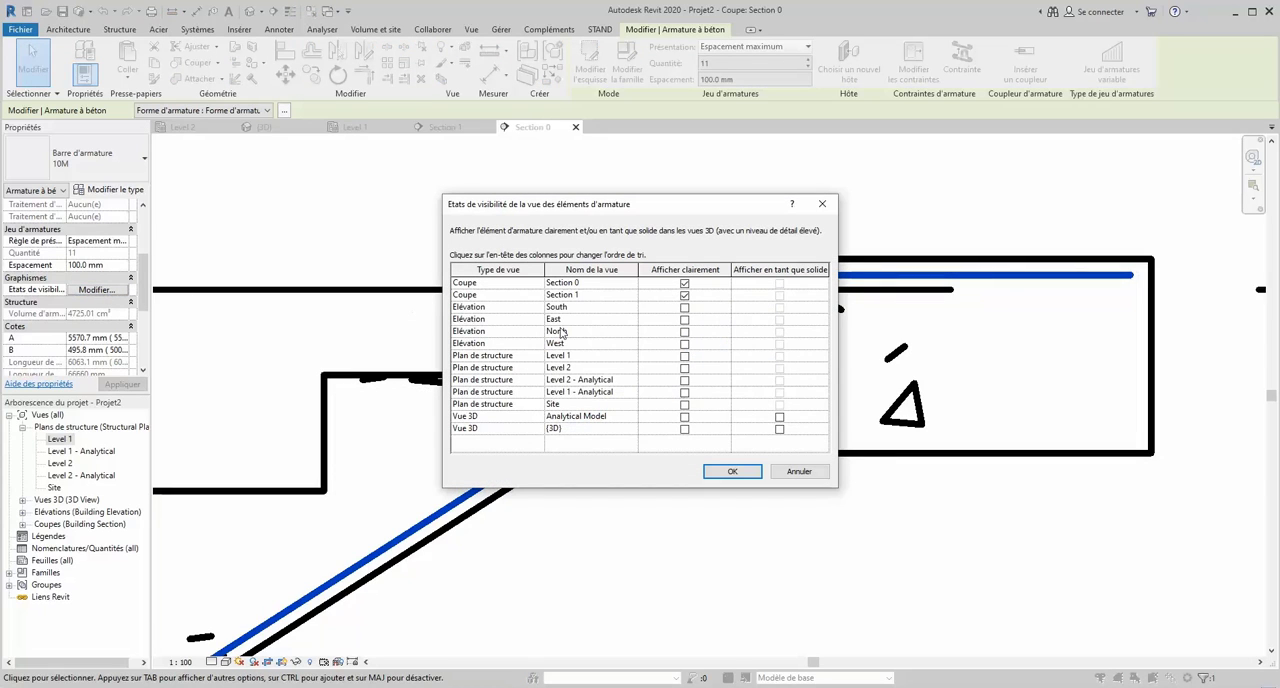
left_click(688, 430)
left_click(688, 418)
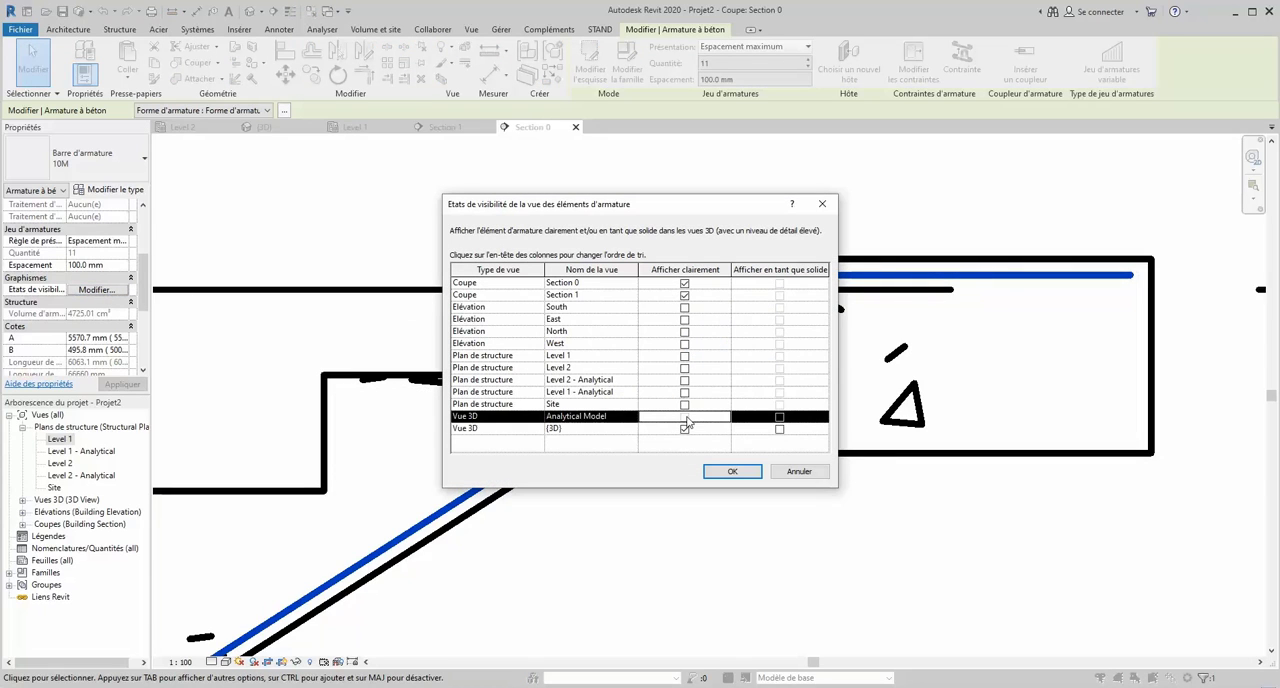
left_click(779, 417)
left_click(780, 429)
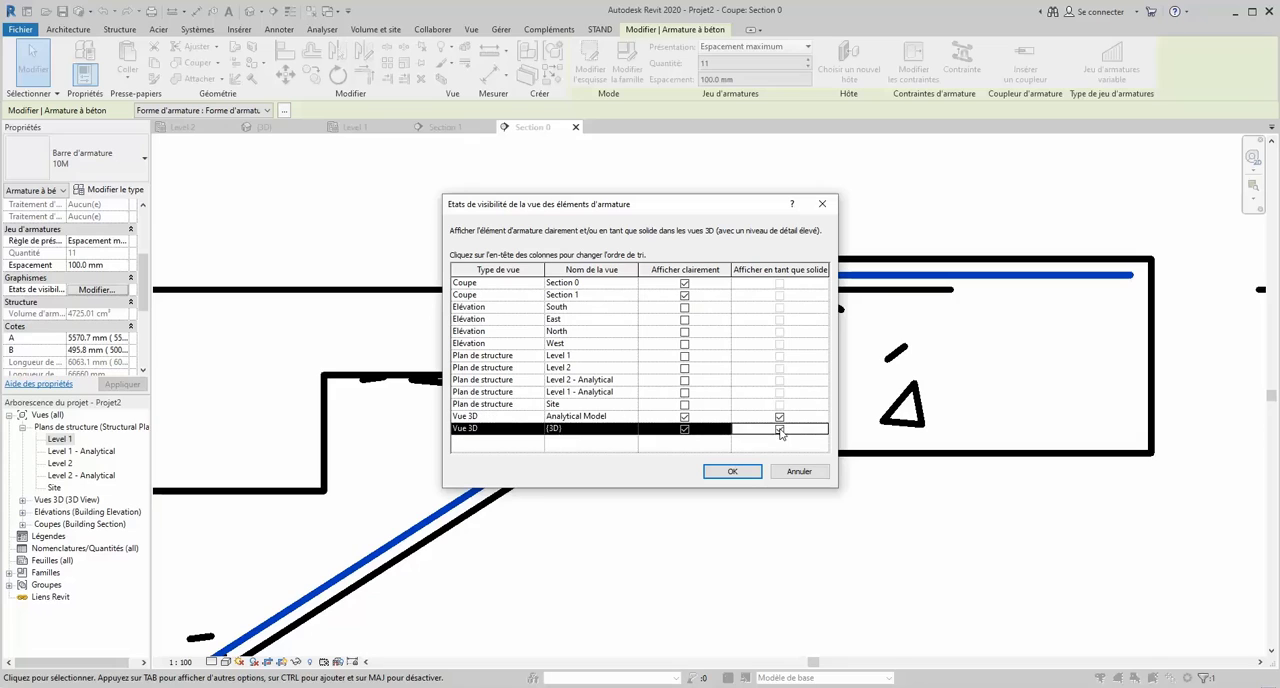
left_click(731, 472)
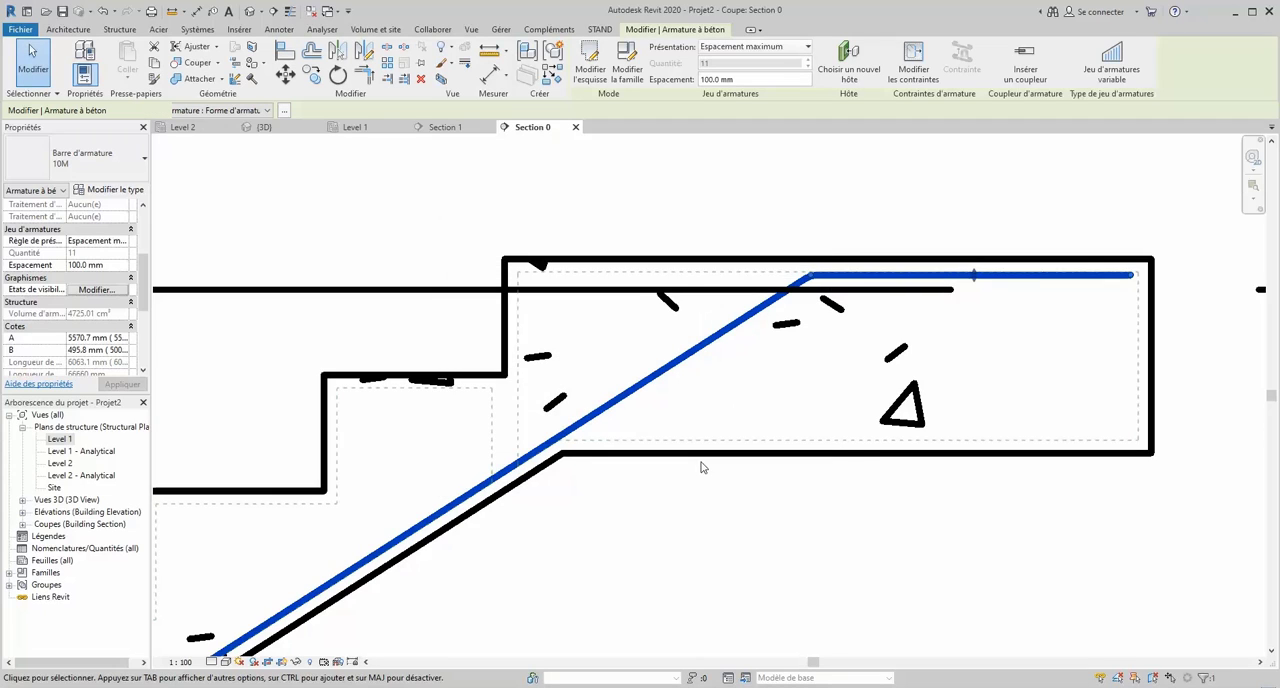
- Deselect the bar set and open the {3D} view of the reinforced stair
left_click(574, 208)
scroll(551, 228, "down", 5)
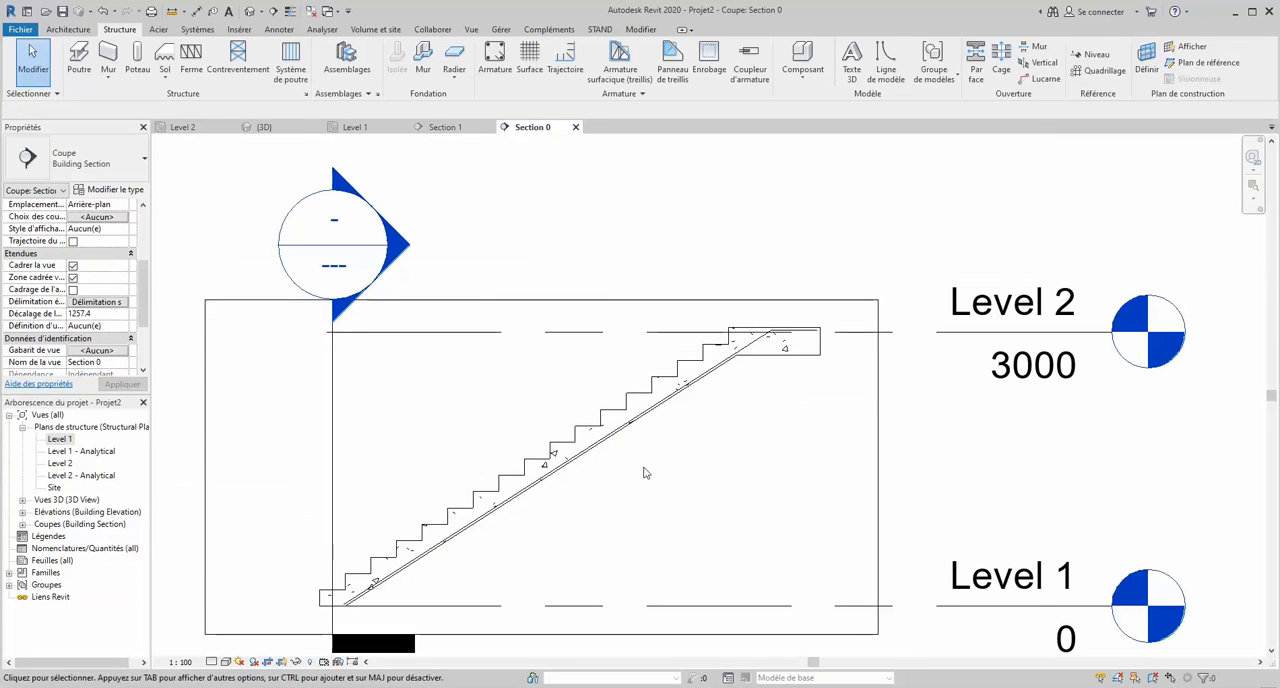
left_click(264, 127)
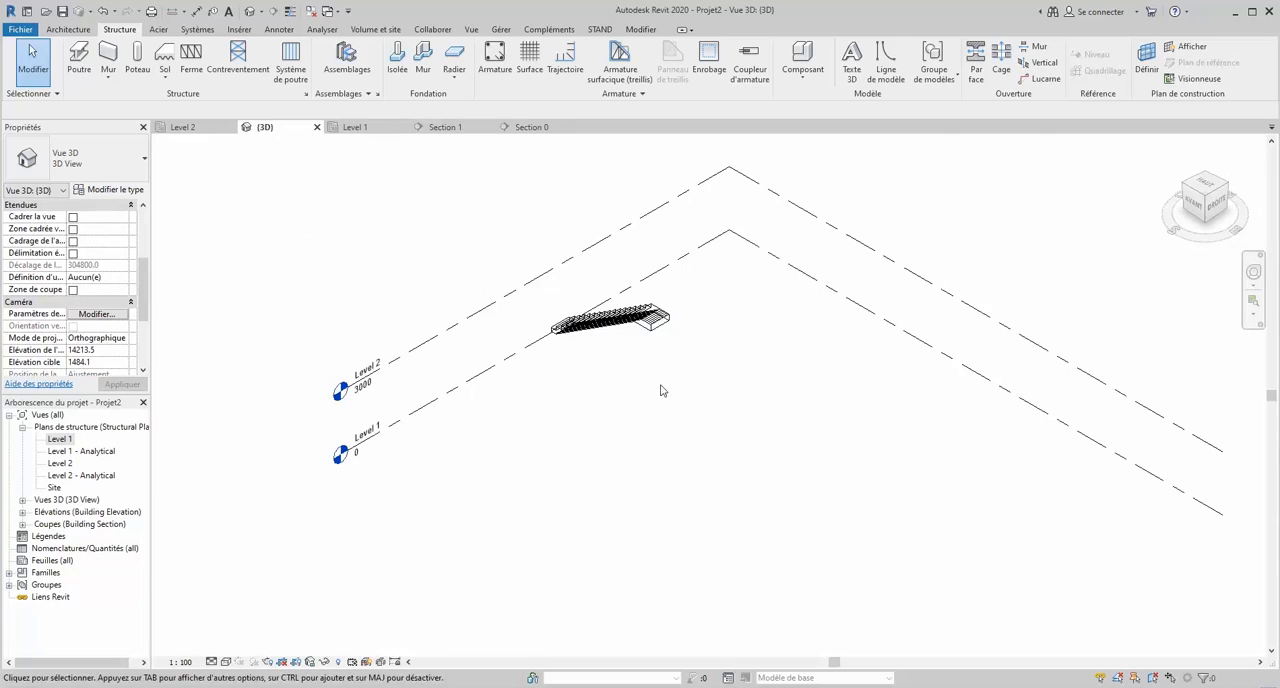
- Orbit around the stair in the 3D view and examine the rebar set from the side, below the landing and the front
scroll(628, 312, "up", 3)
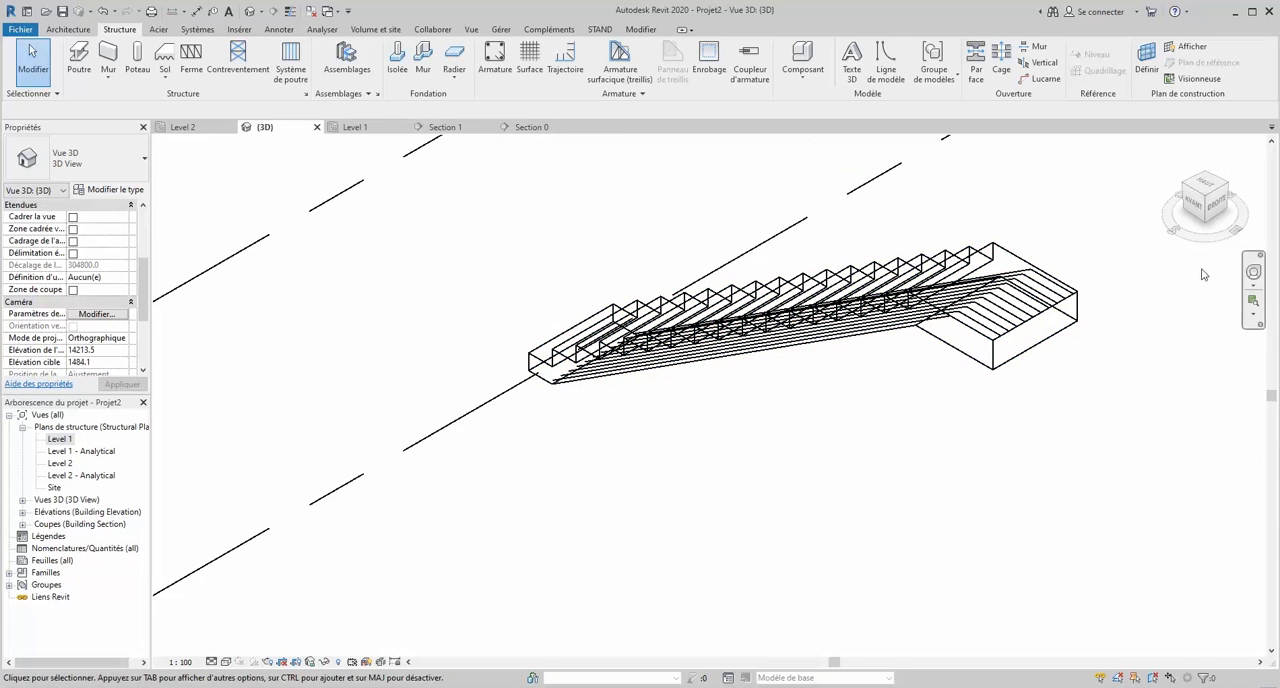
left_click(1255, 277)
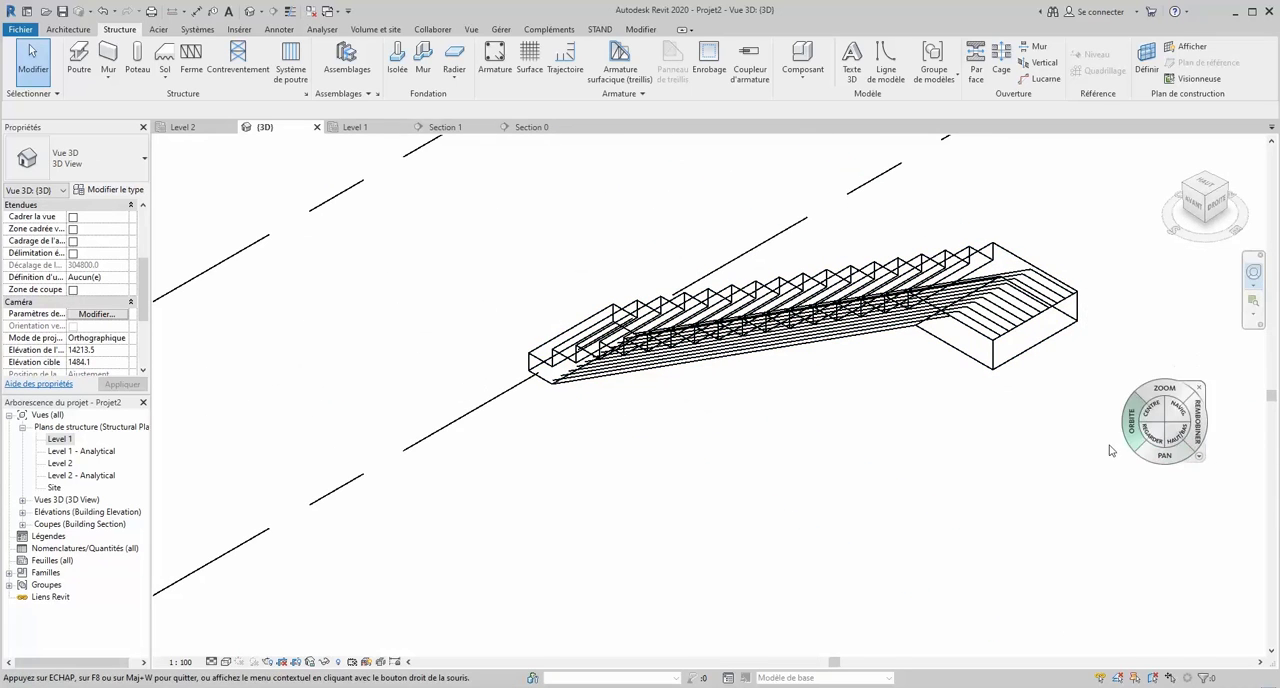
mouse_move(1044, 448)
left_mouse_down()
mouse_move(1234, 397)
mouse_move(1046, 443)
left_mouse_up()
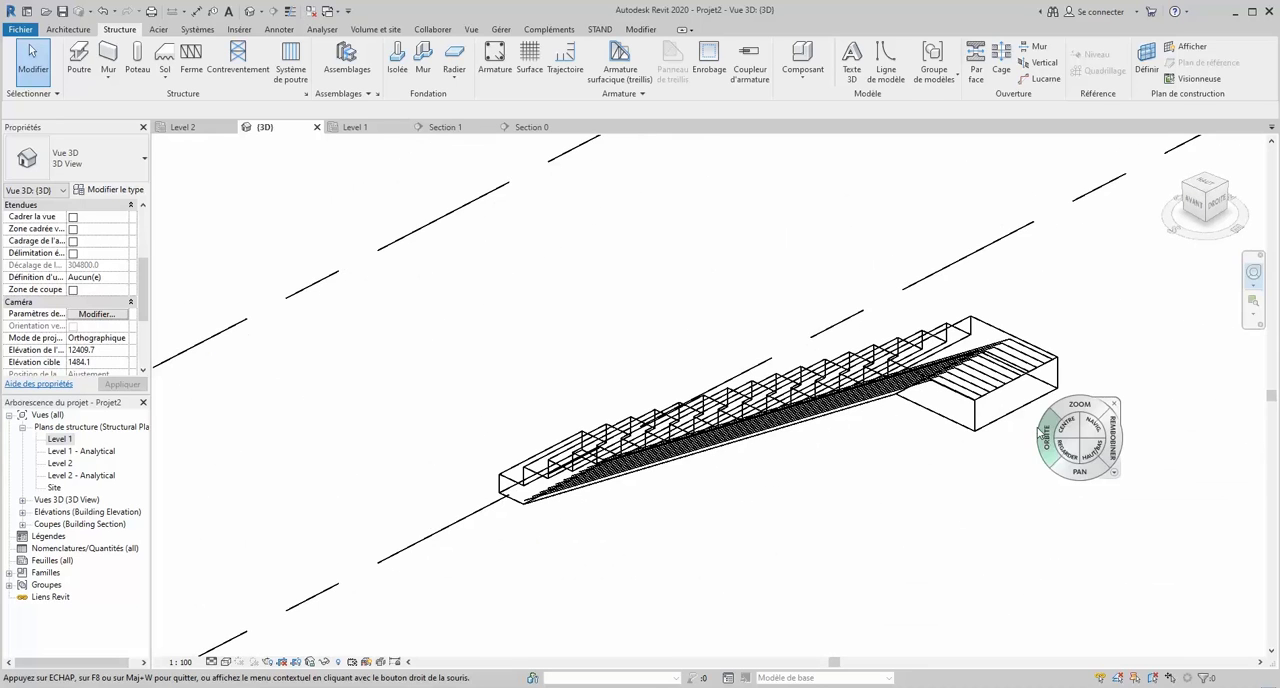
scroll(993, 402, "down", 3)
scroll(990, 397, "down", 2)
mouse_move(969, 404)
left_mouse_down()
mouse_move(1148, 378)
mouse_move(168, 387)
mouse_move(5, 424)
left_mouse_up()
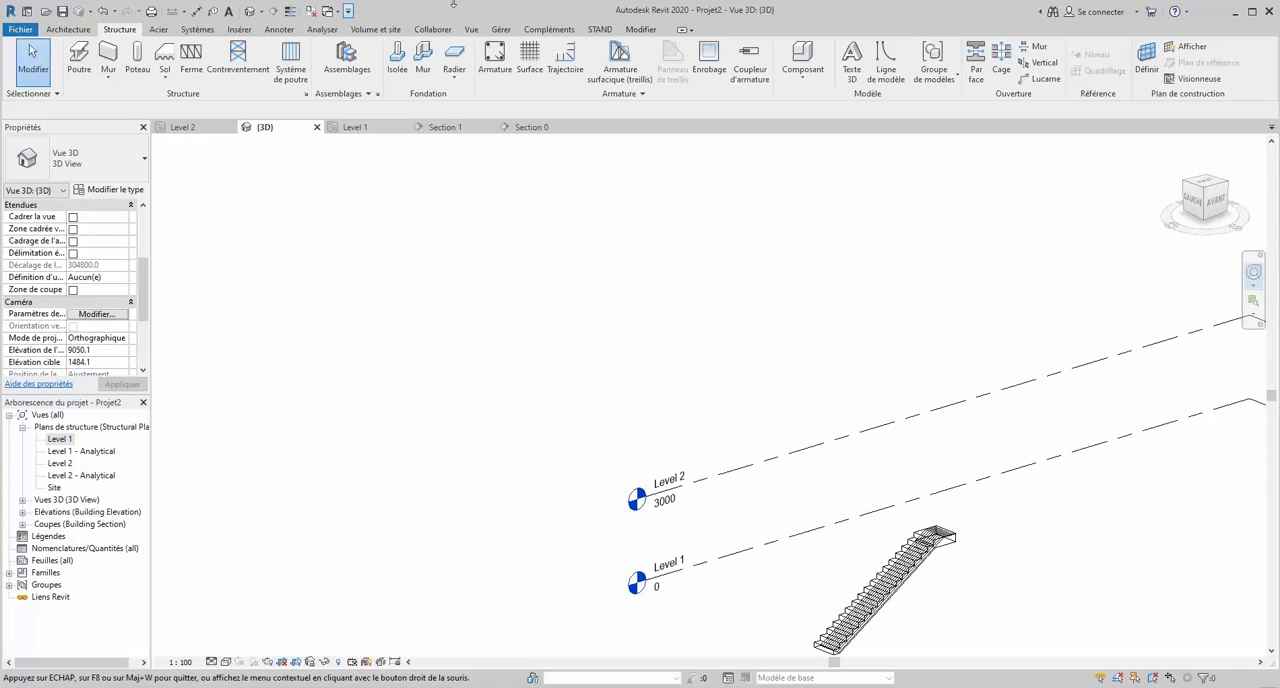
scroll(514, 214, "down", 4)
scroll(670, 384, "up", 4)
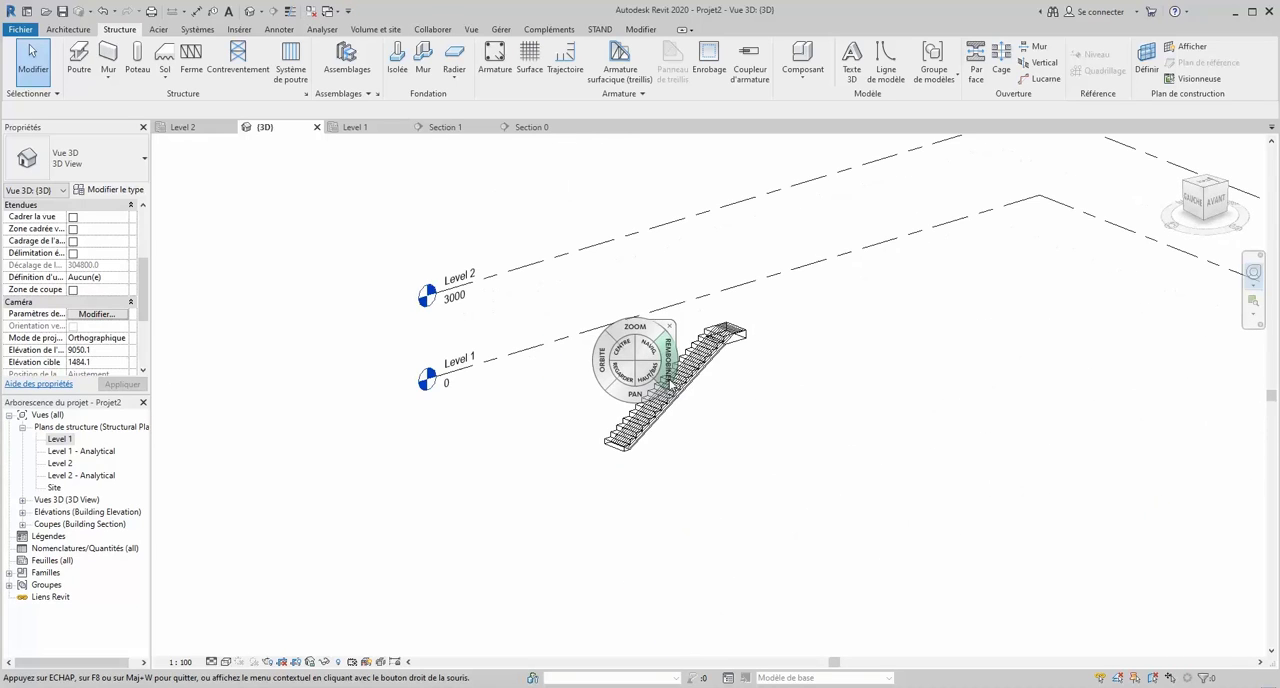
left_click_drag(604, 372, 954, 427)
scroll(971, 447, "up", 6)
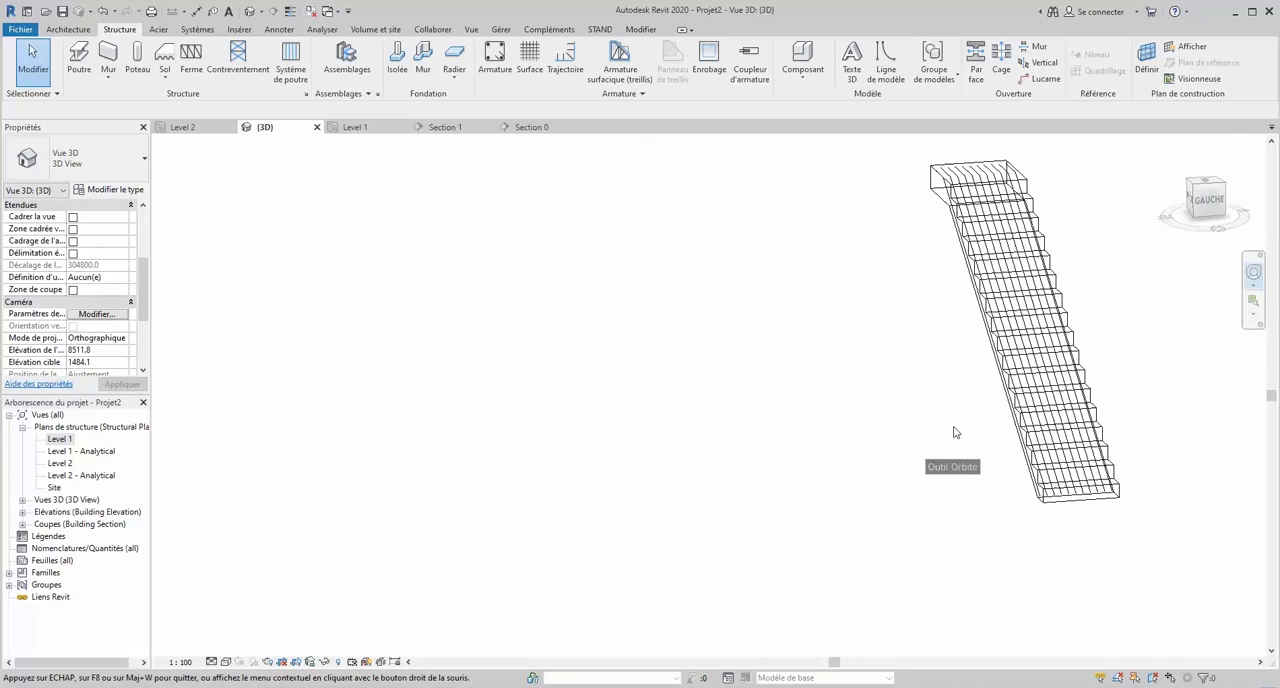
scroll(775, 447, "down", 4)
scroll(955, 427, "up", 5)
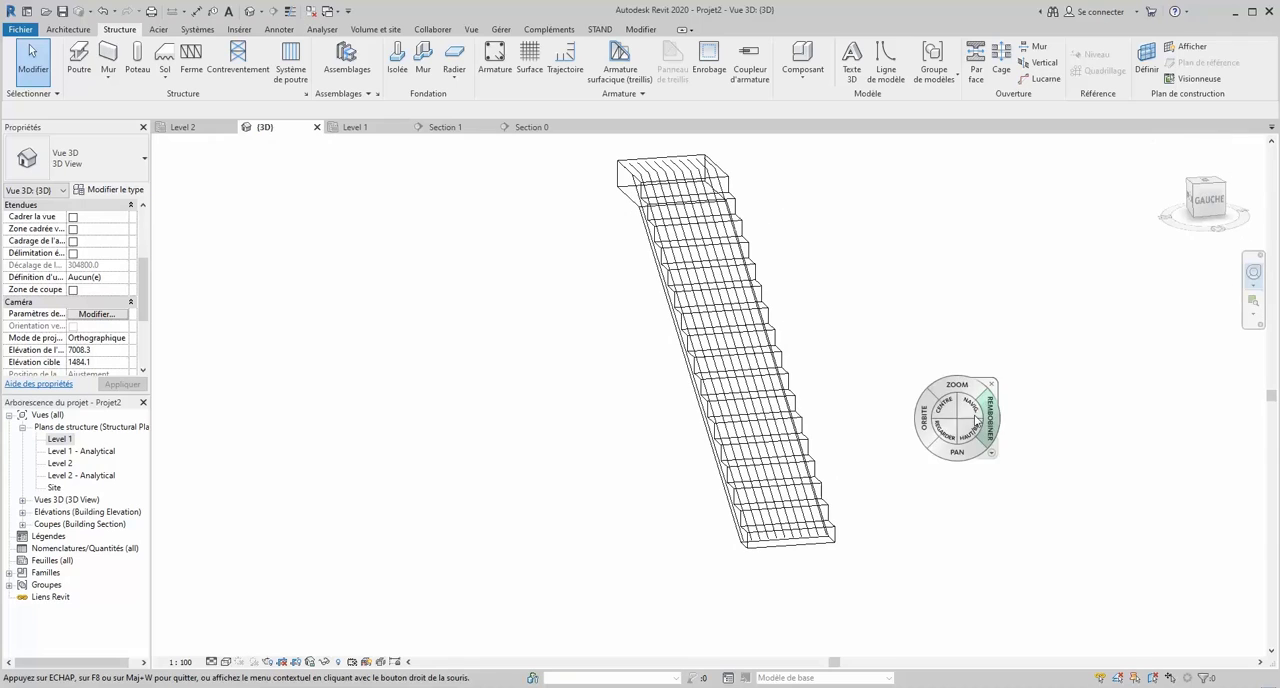
left_click(990, 384)
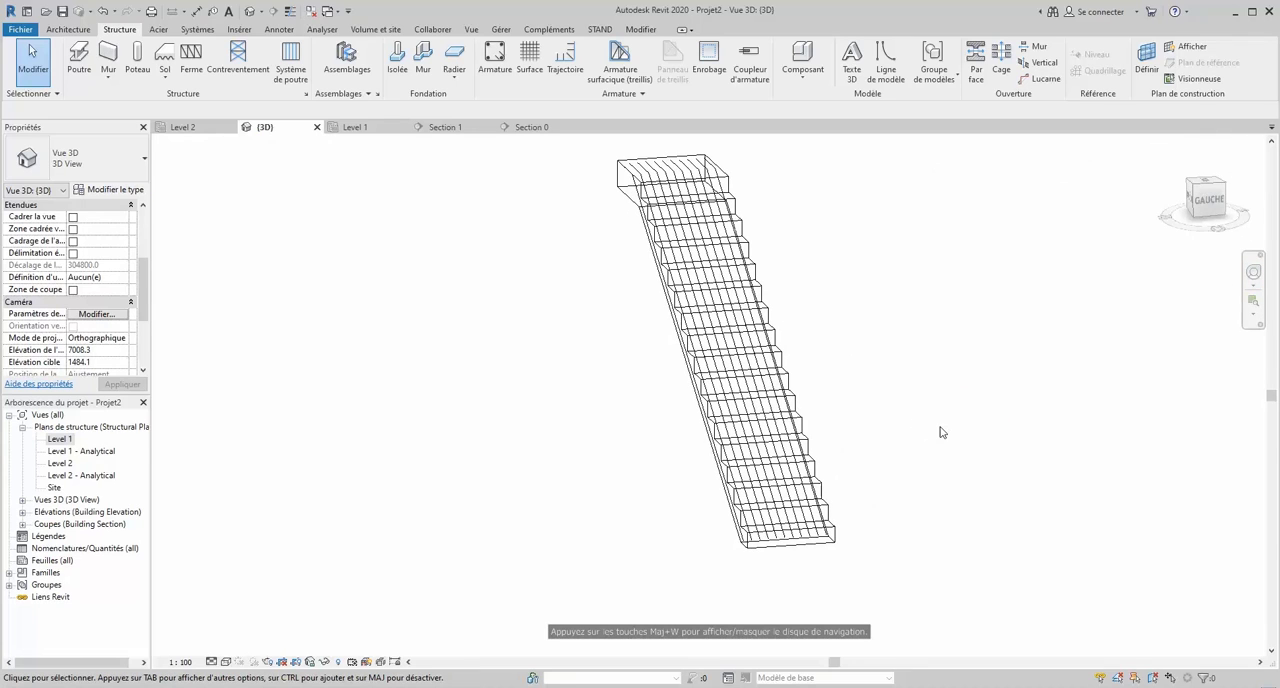
scroll(936, 420, "down", 2)
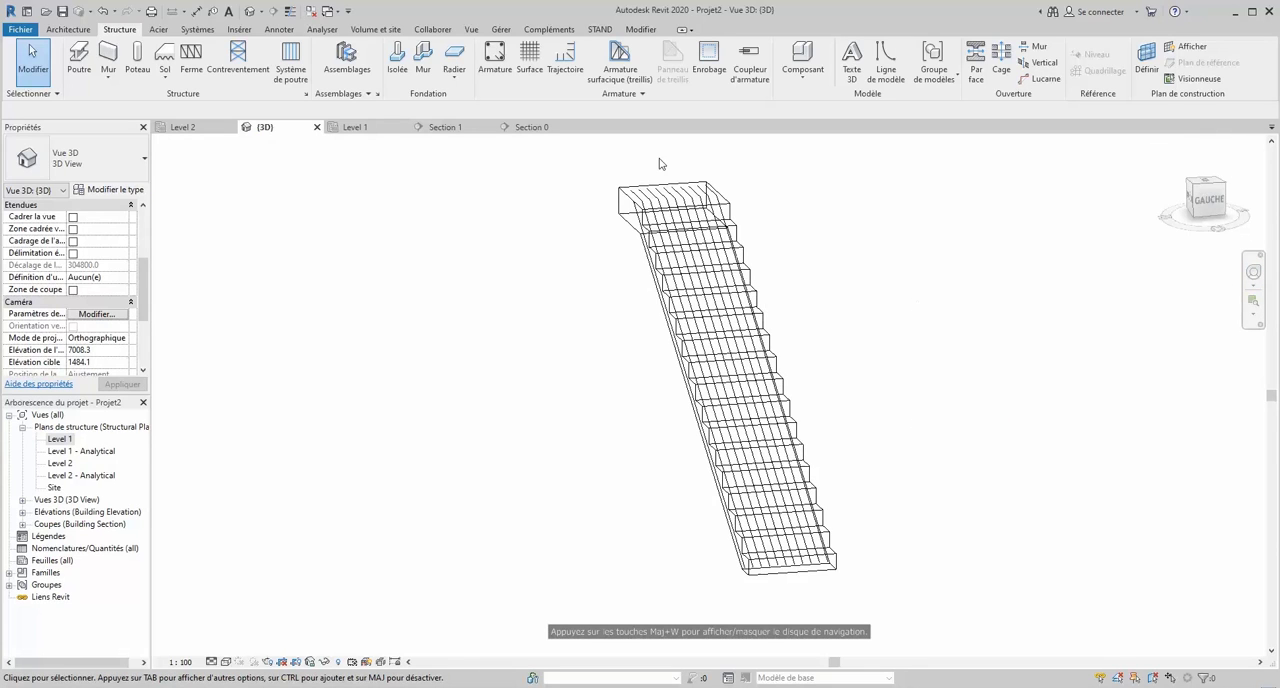
- In Section 0, sketch a stair-hosted bar from the landing's outer bottom cover corner, about 1075 mm horizontally and 600 mm down parallel to the flight
left_click(528, 127)
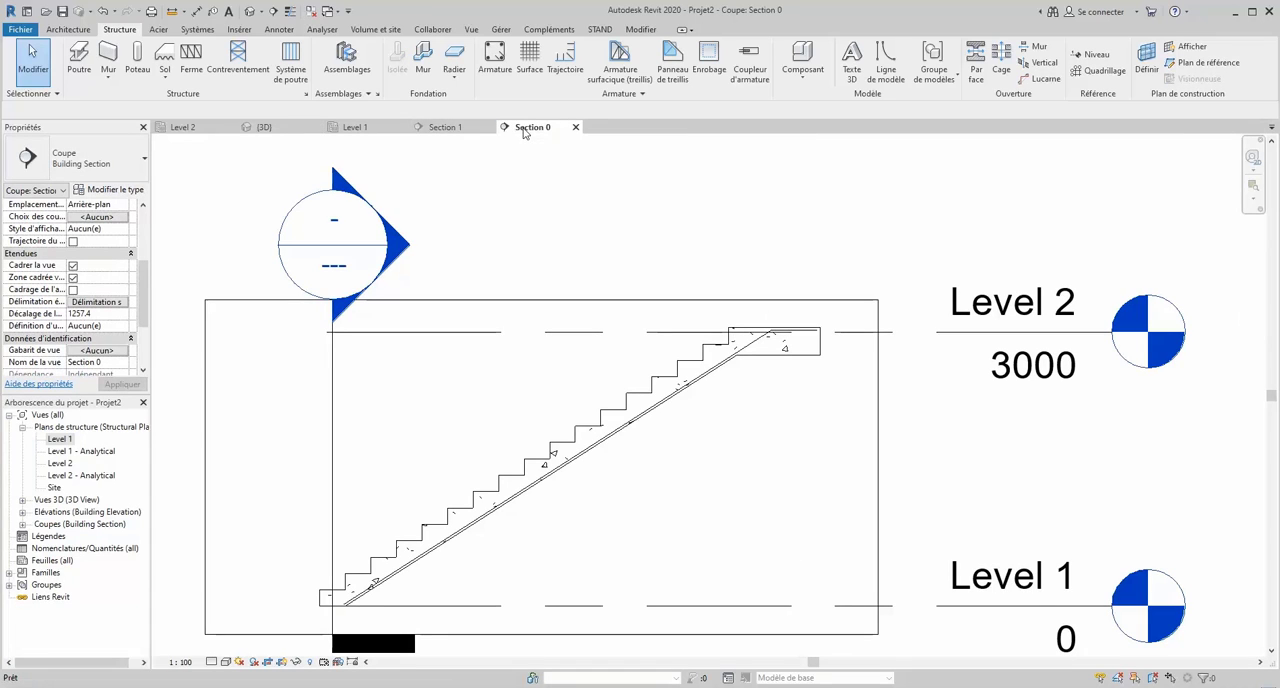
left_click(495, 60)
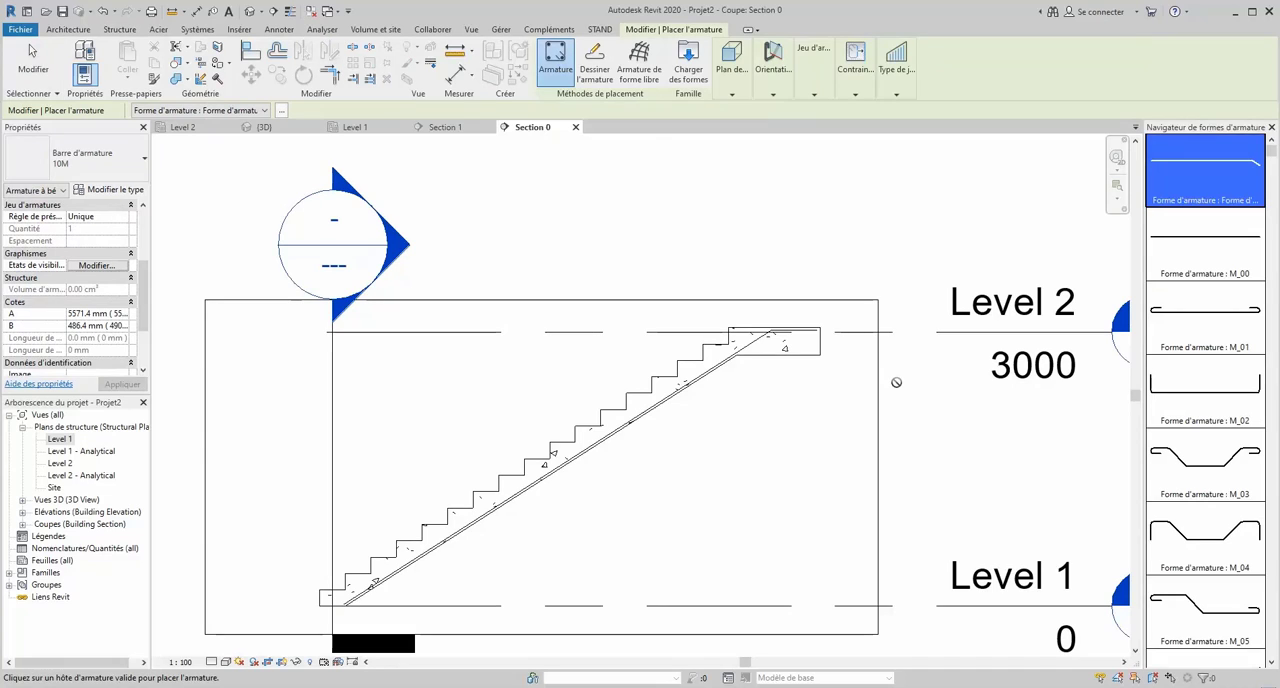
left_click(600, 66)
scroll(883, 384, "up", 3)
scroll(883, 384, "up", 2)
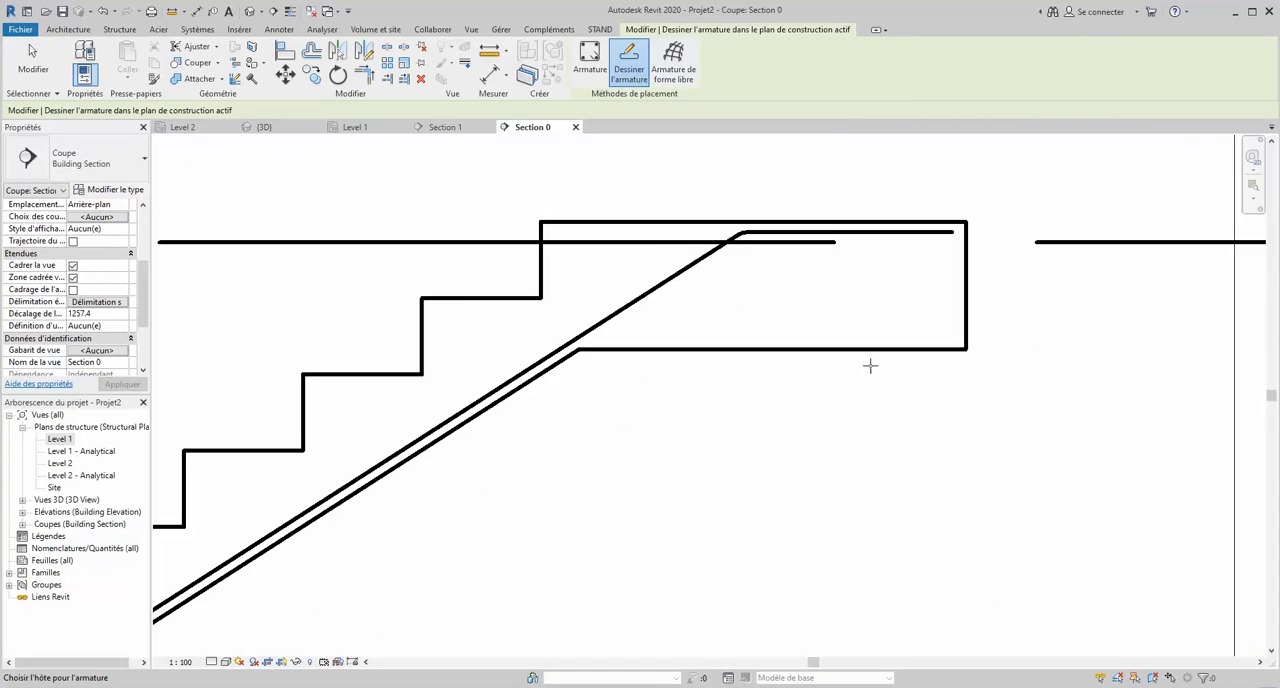
left_click(874, 354)
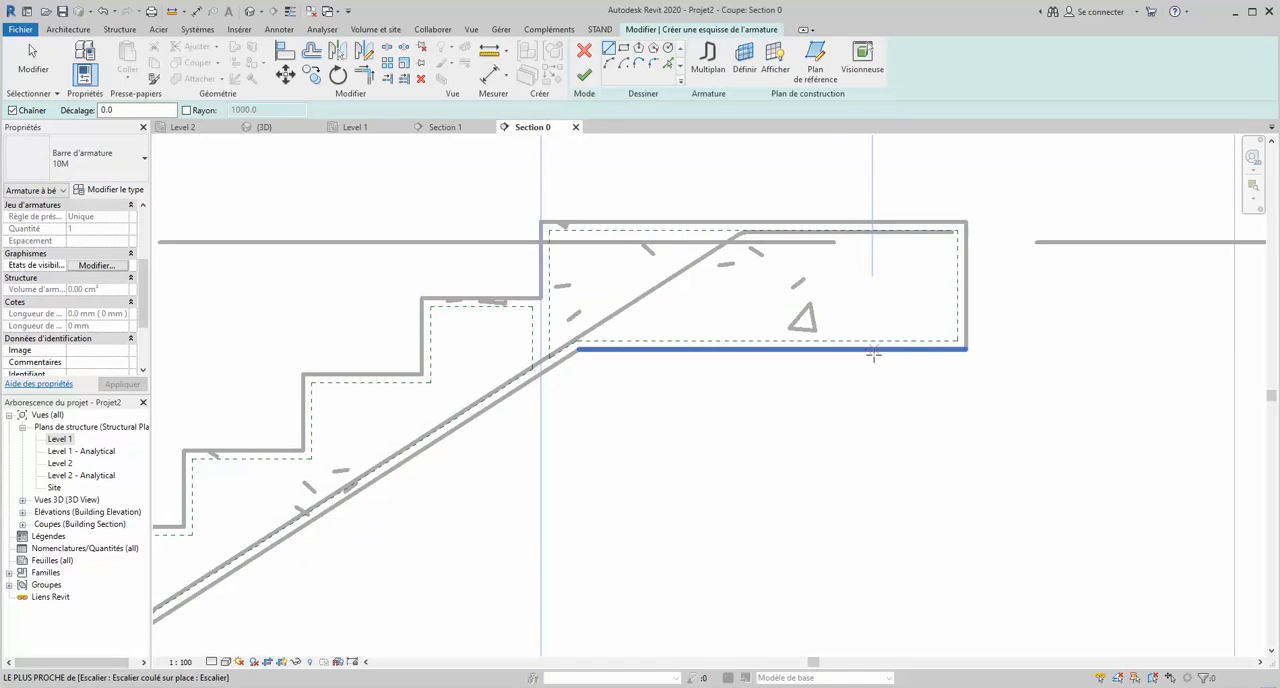
scroll(874, 352, "down", 3)
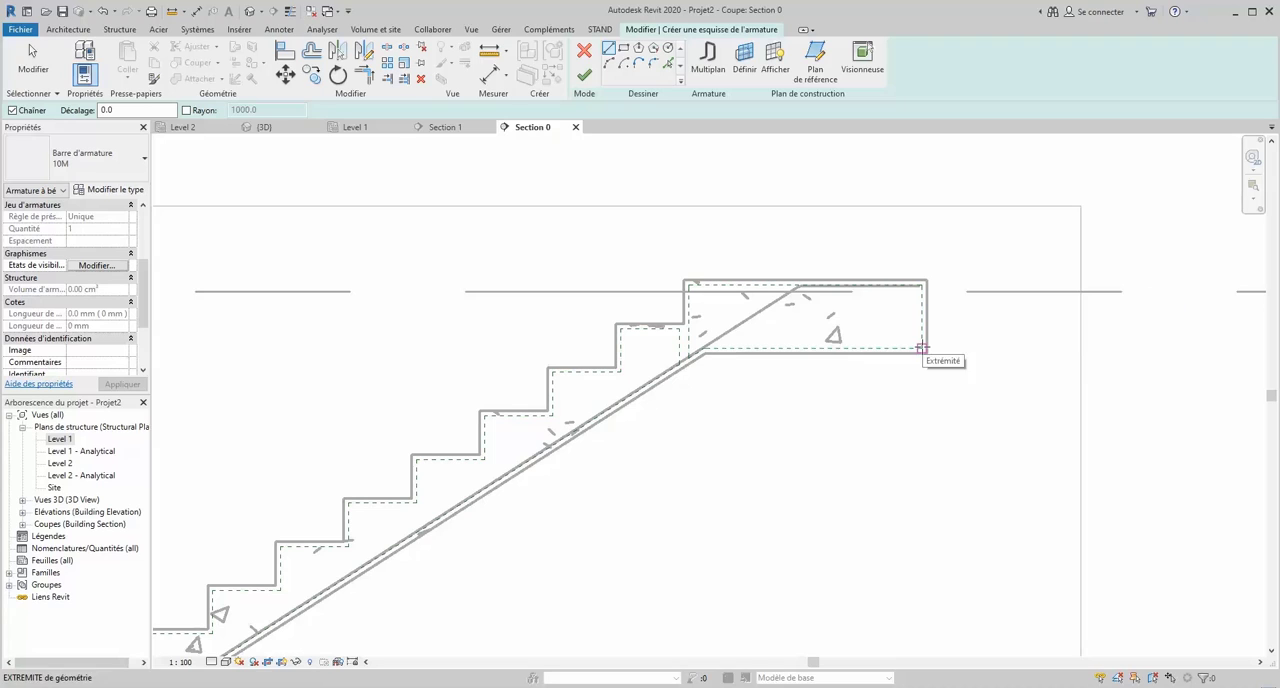
left_click(922, 348)
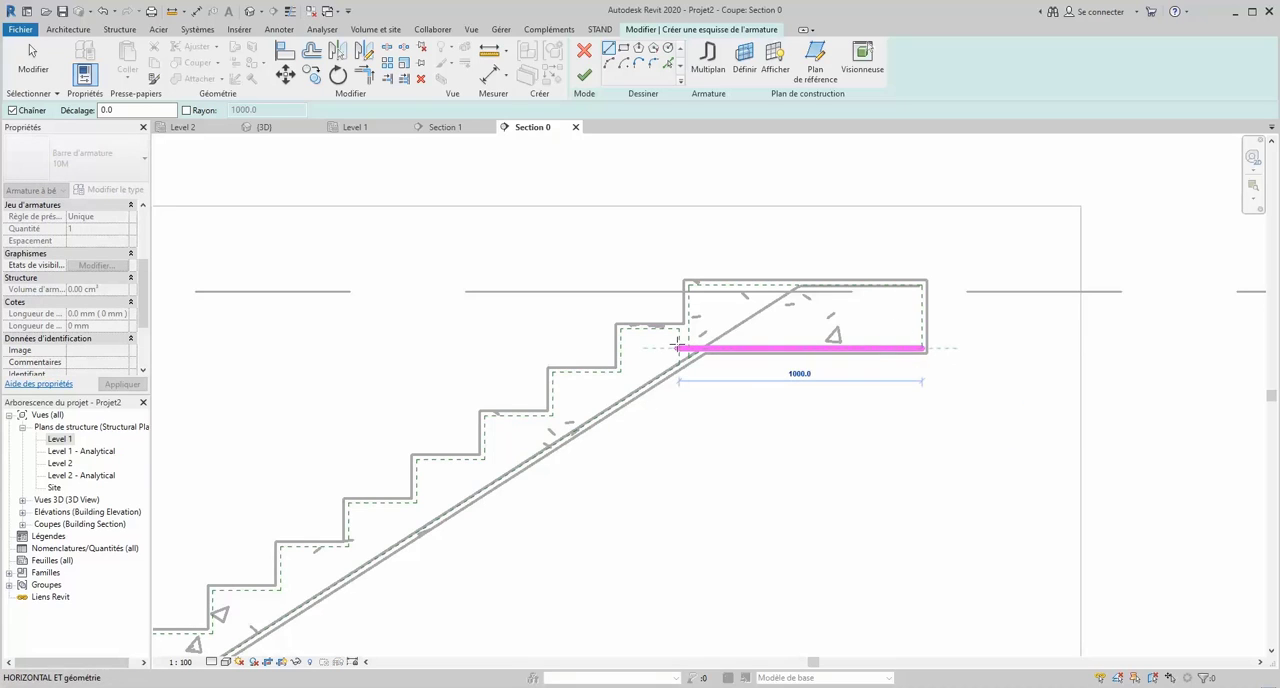
scroll(676, 345, "up", 3)
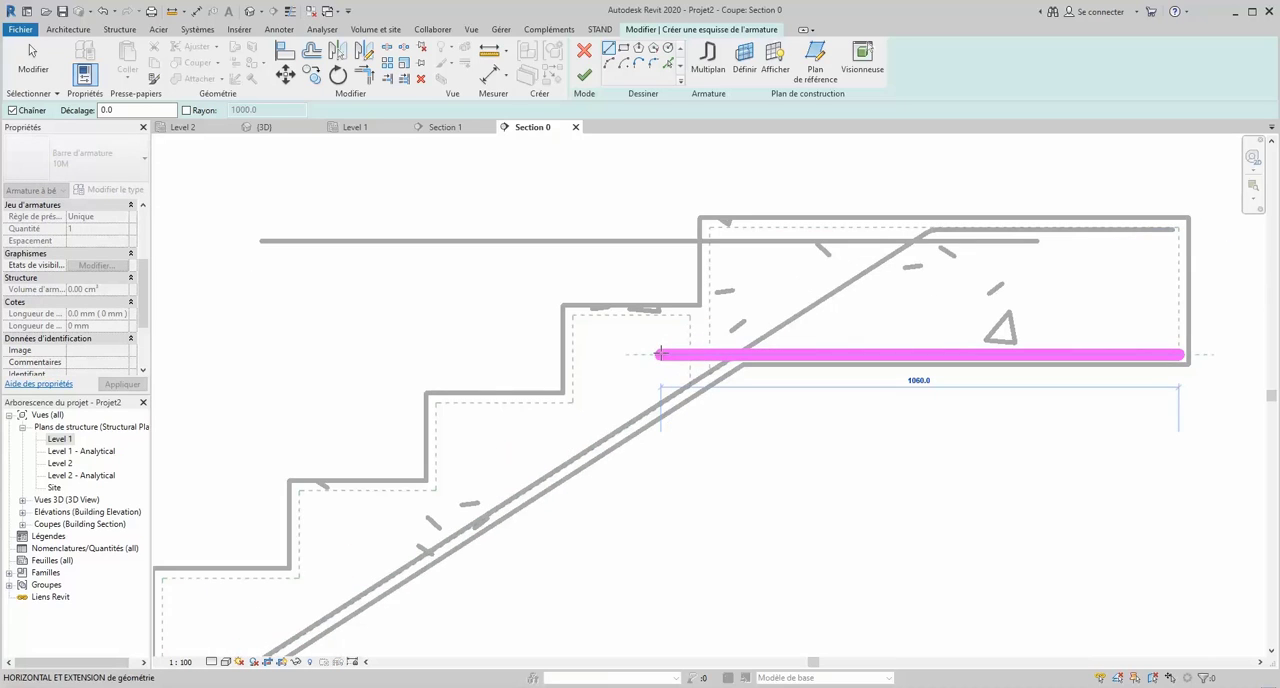
left_click(652, 355)
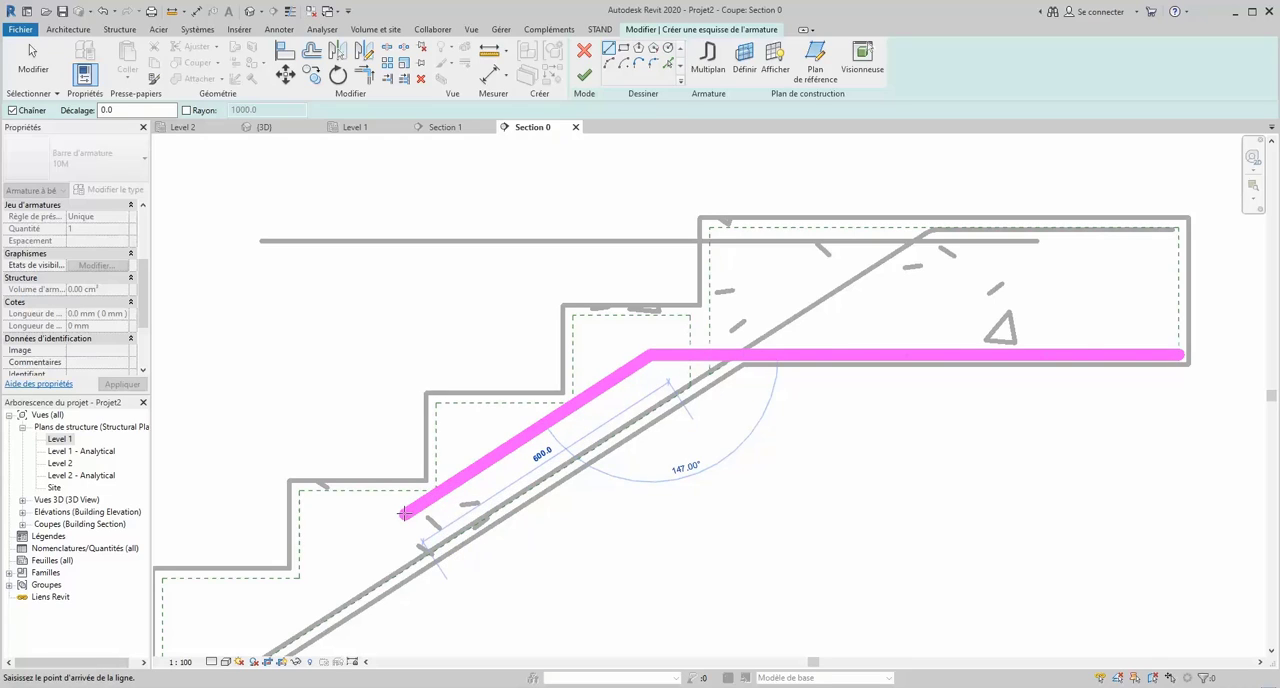
left_click(404, 513)
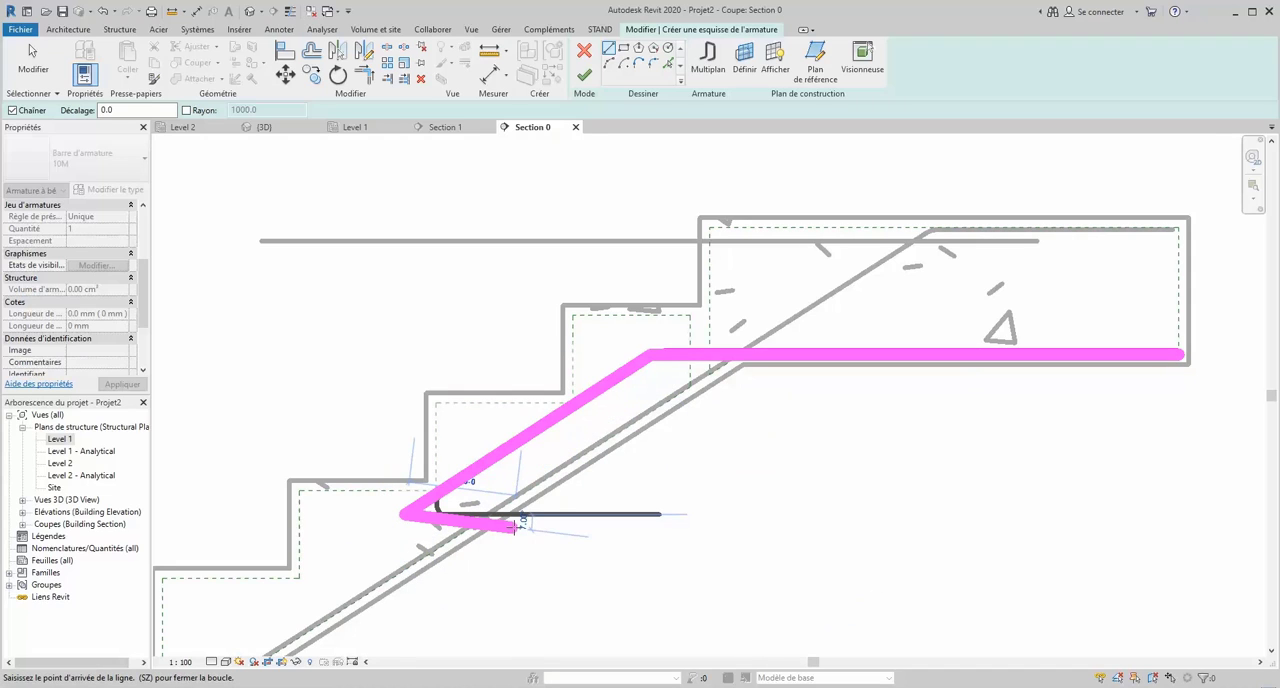
key("Escape")
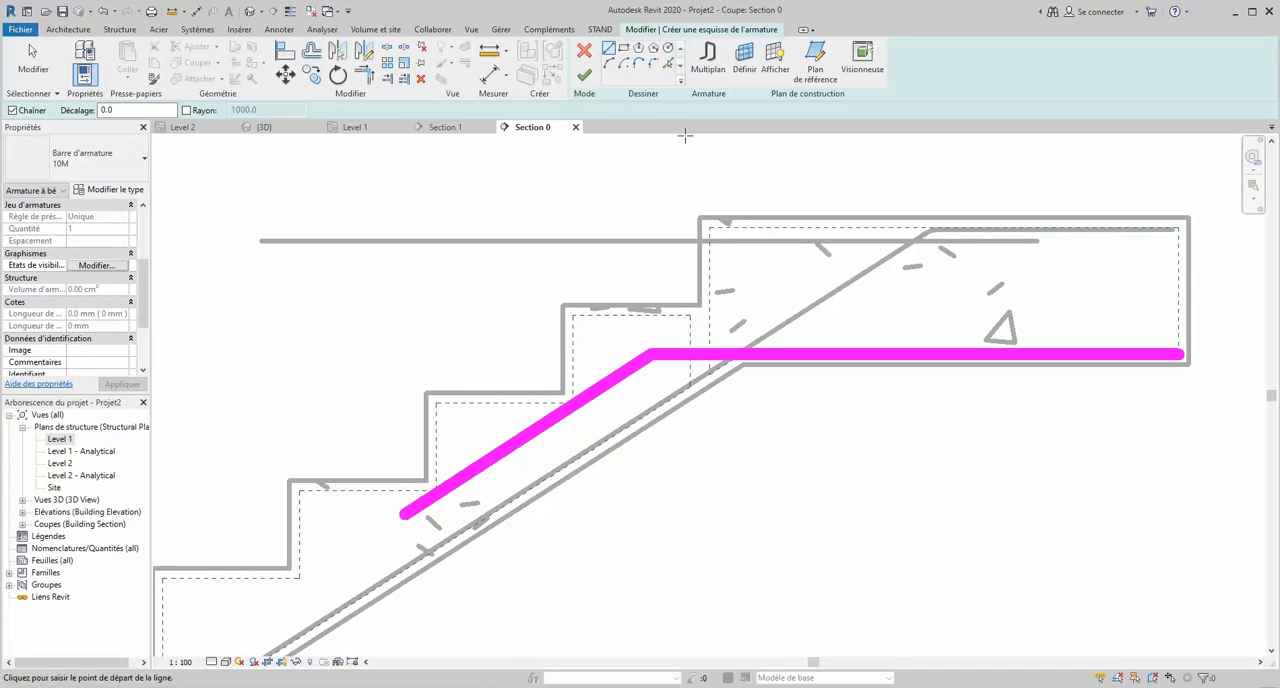
left_click(585, 76)
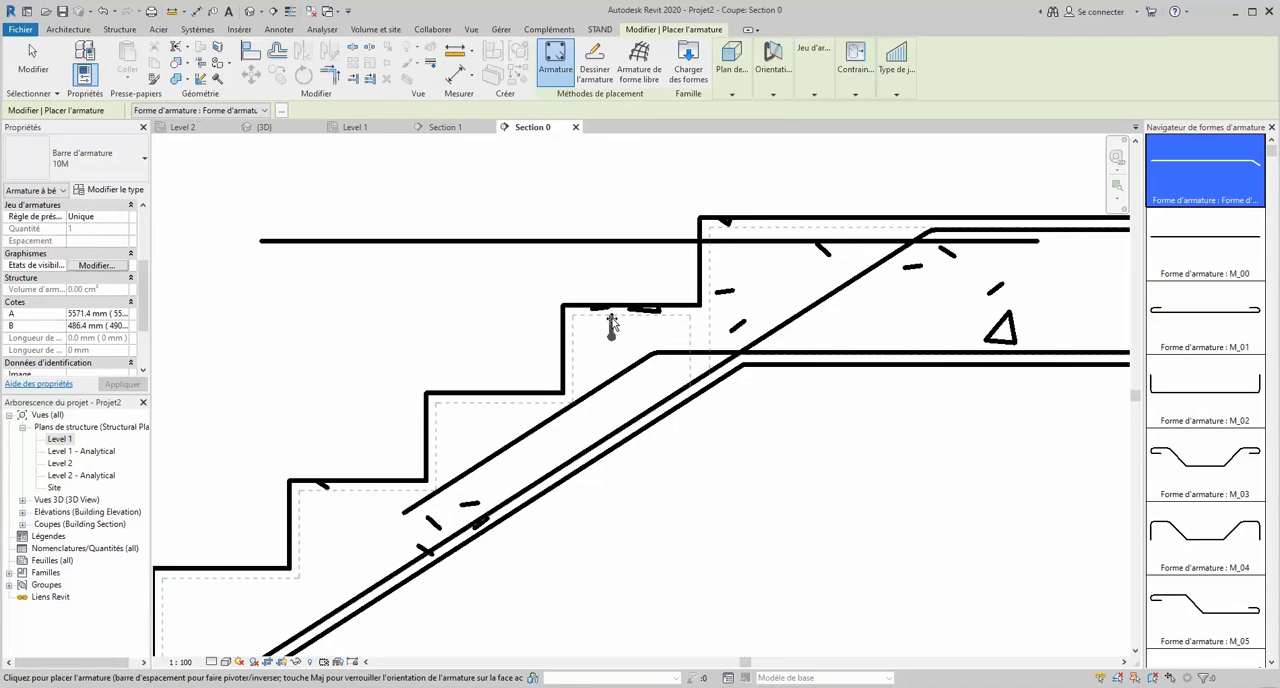
key("Escape")
- Set the new landing bar's layout rule to Espacement maximum
left_click(650, 362)
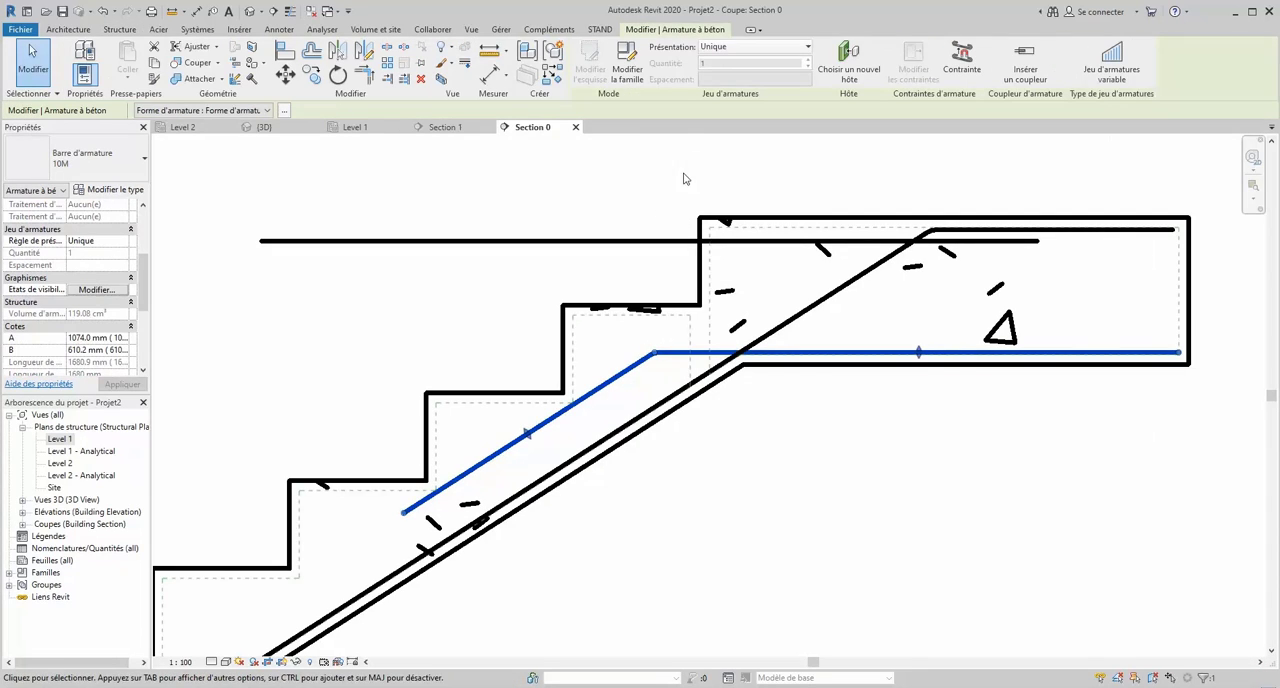
left_click(793, 52)
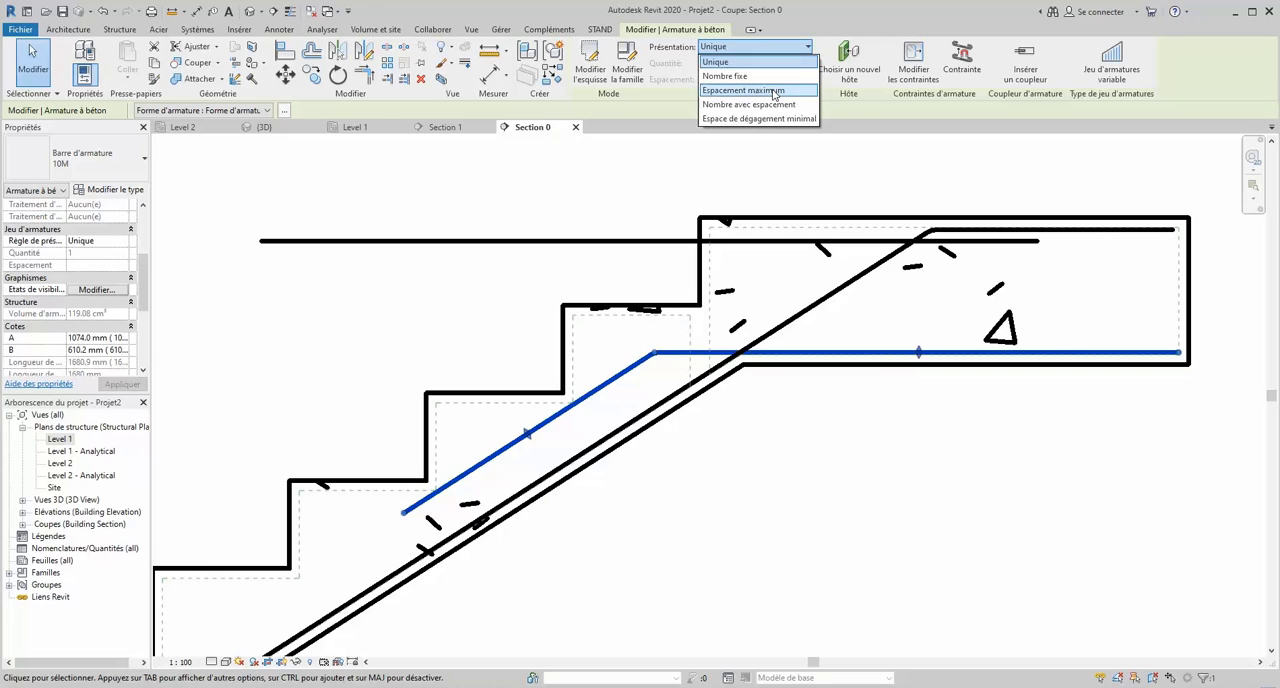
left_click(745, 85)
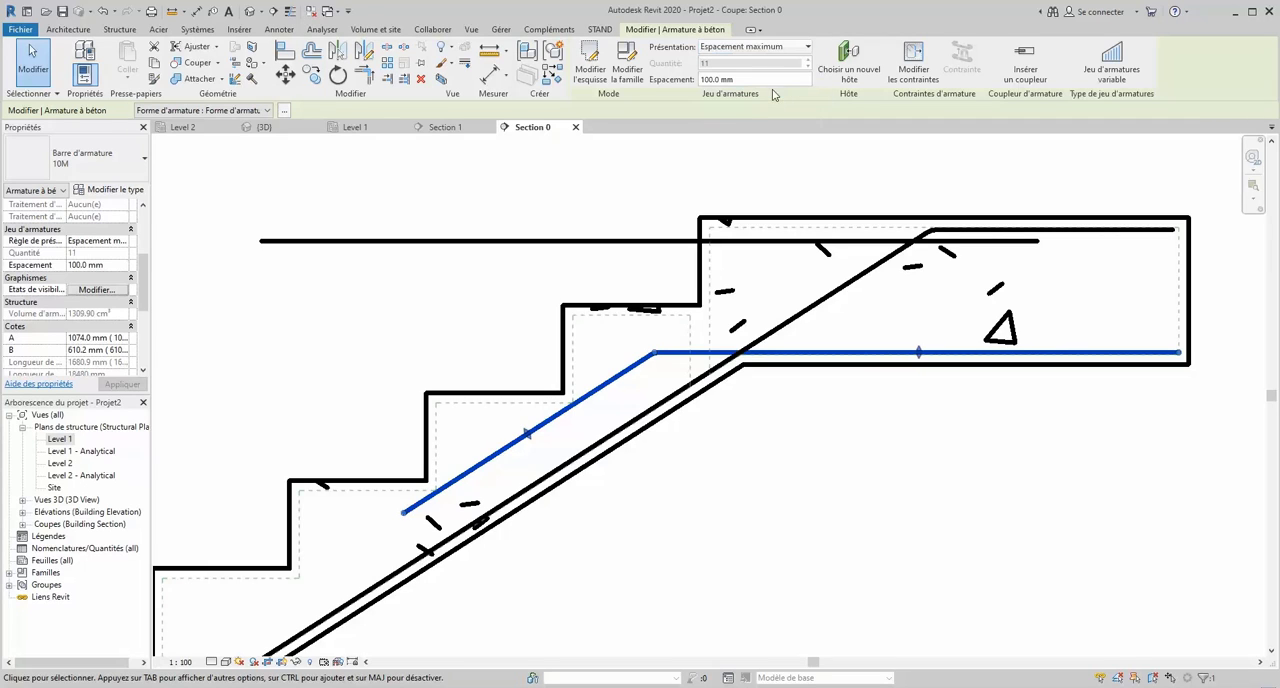
left_click(663, 194)
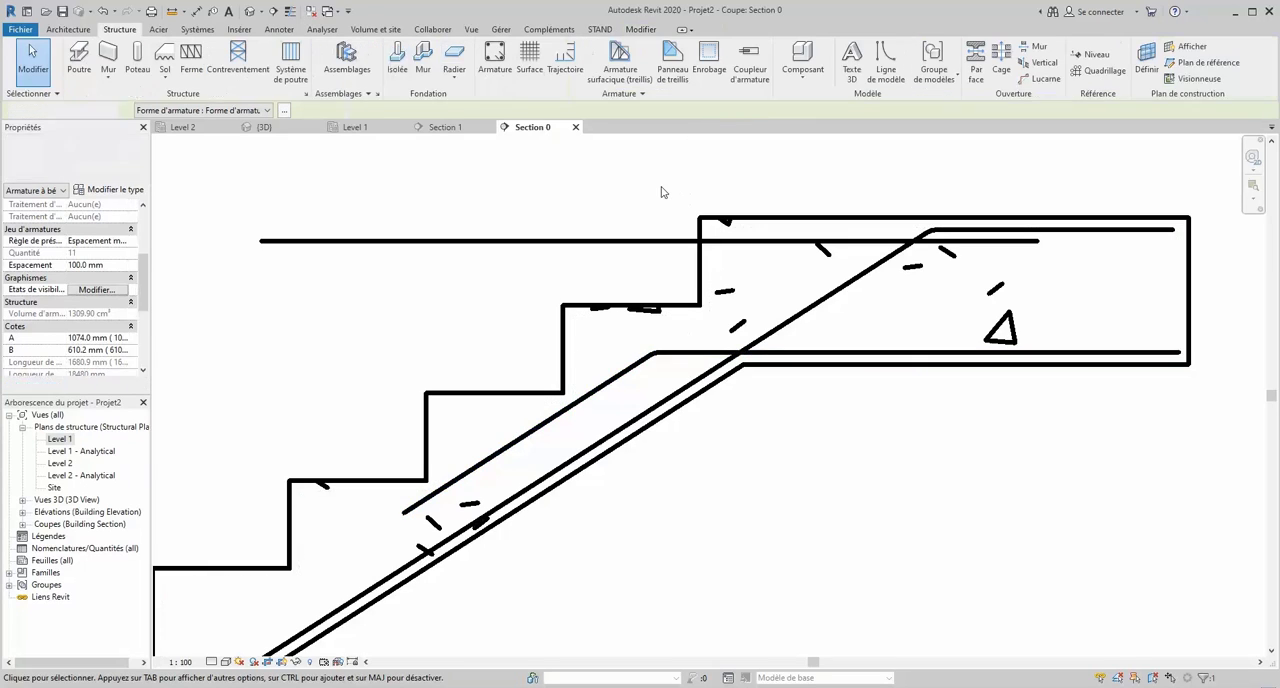
- Set the landing bar set to display unobscured and as solid in both the {3D} and Analytical Model views
left_click(643, 366)
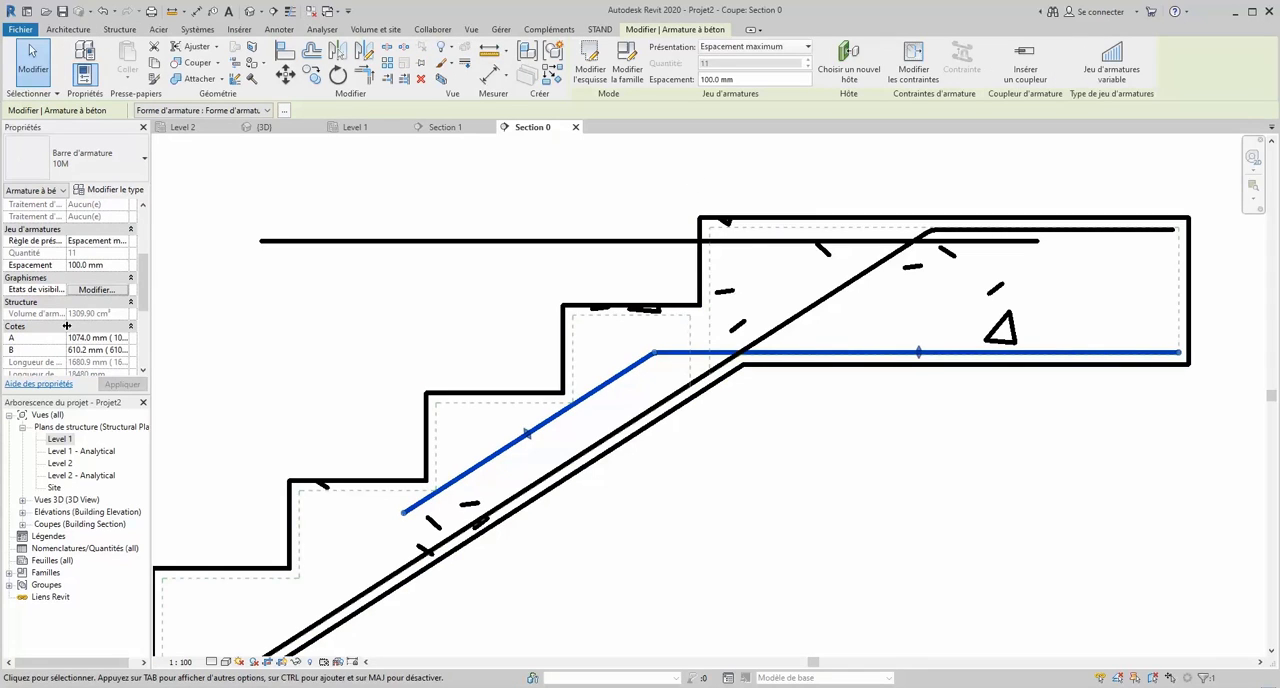
left_click(100, 290)
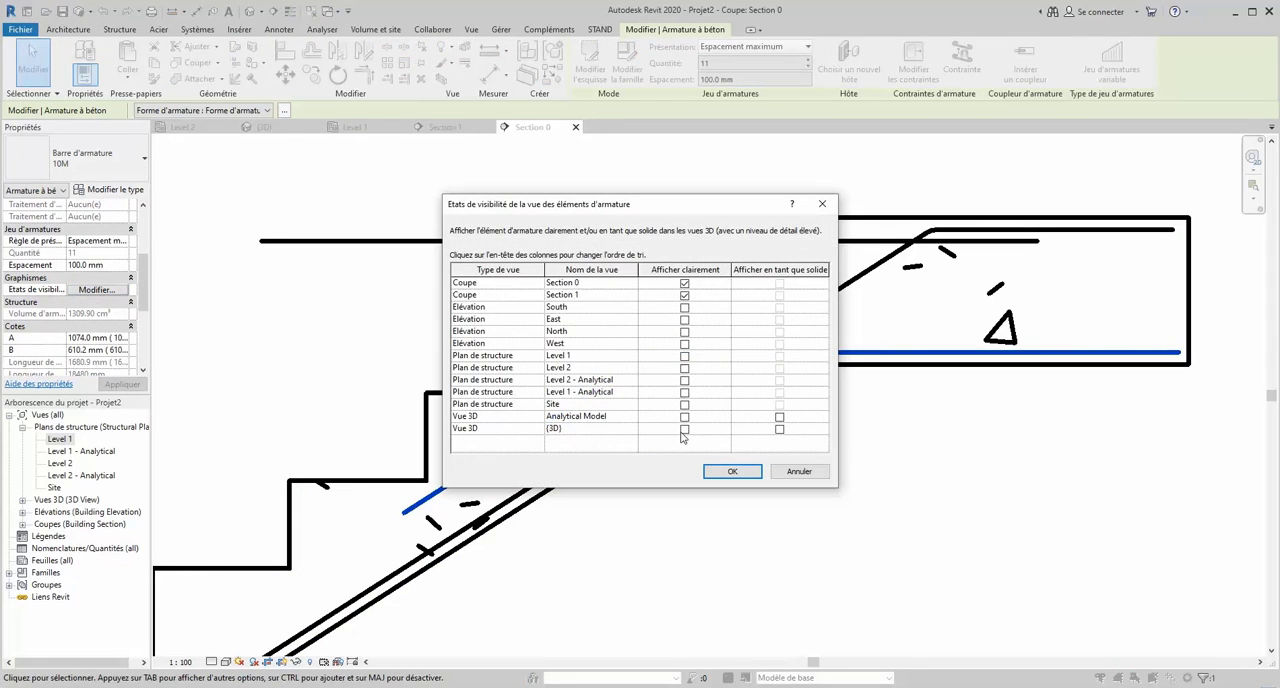
left_click(684, 428)
left_click(684, 417)
left_click(779, 417)
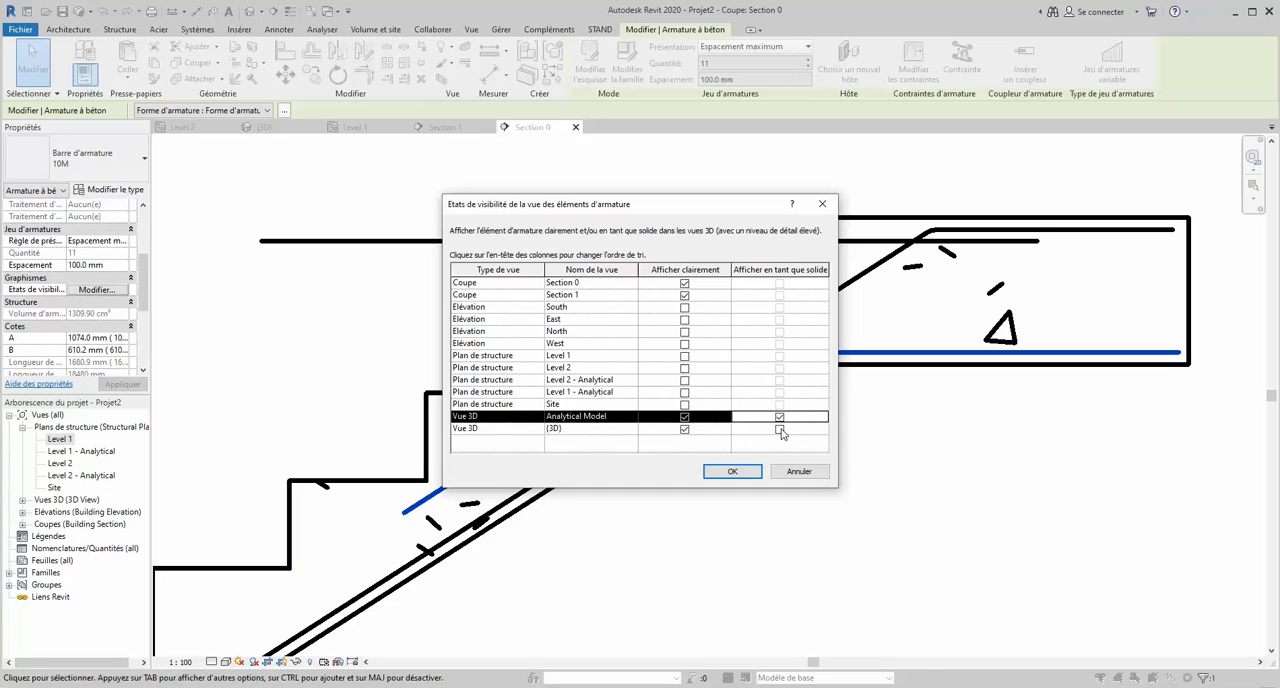
left_click(779, 428)
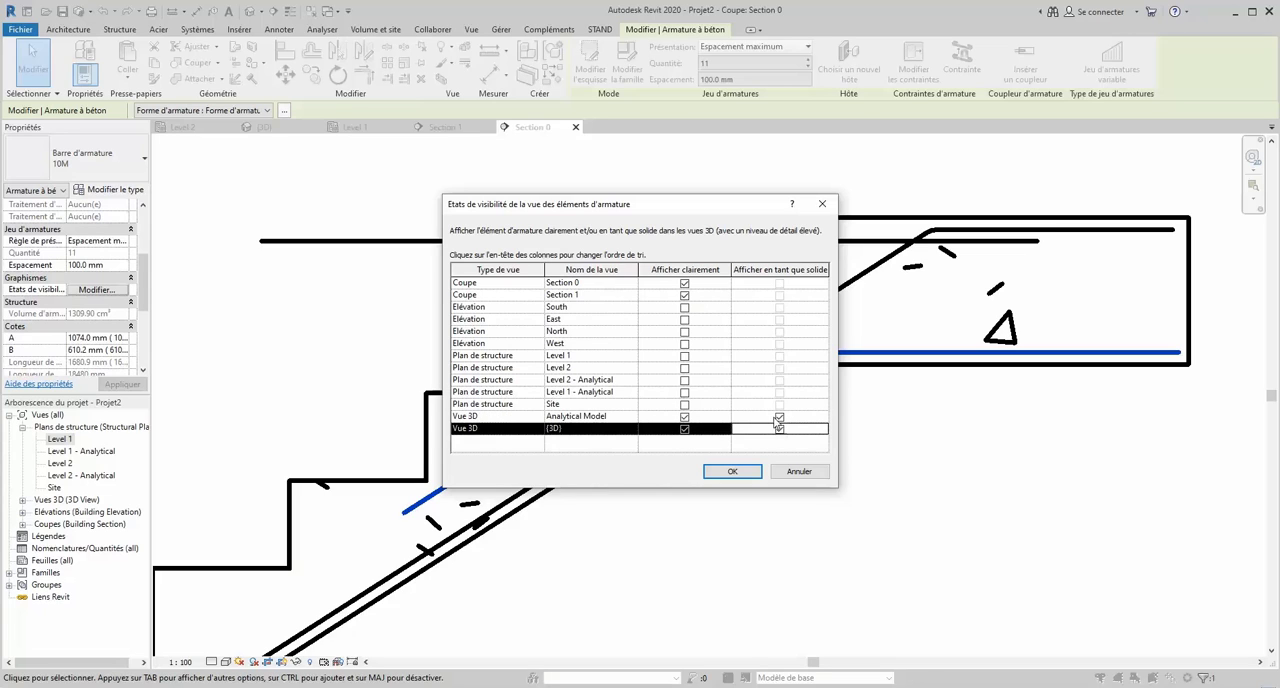
left_click(730, 472)
scroll(812, 285, "down", 6)
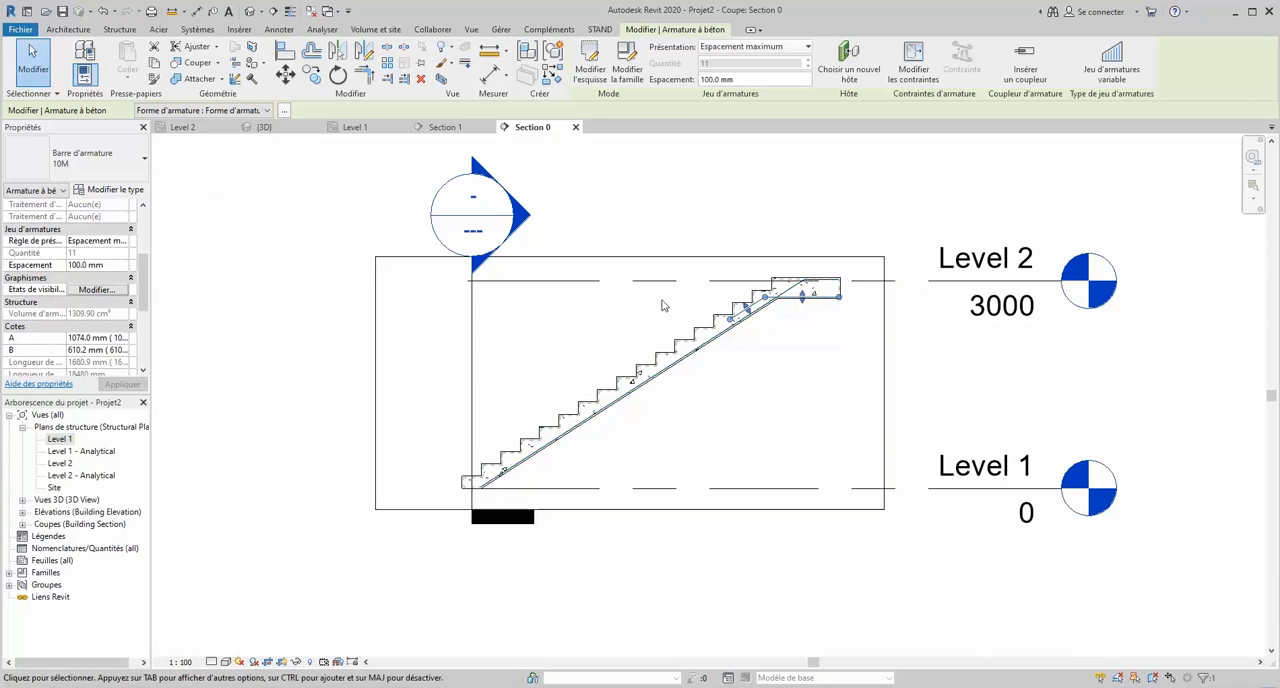
left_click(740, 220)
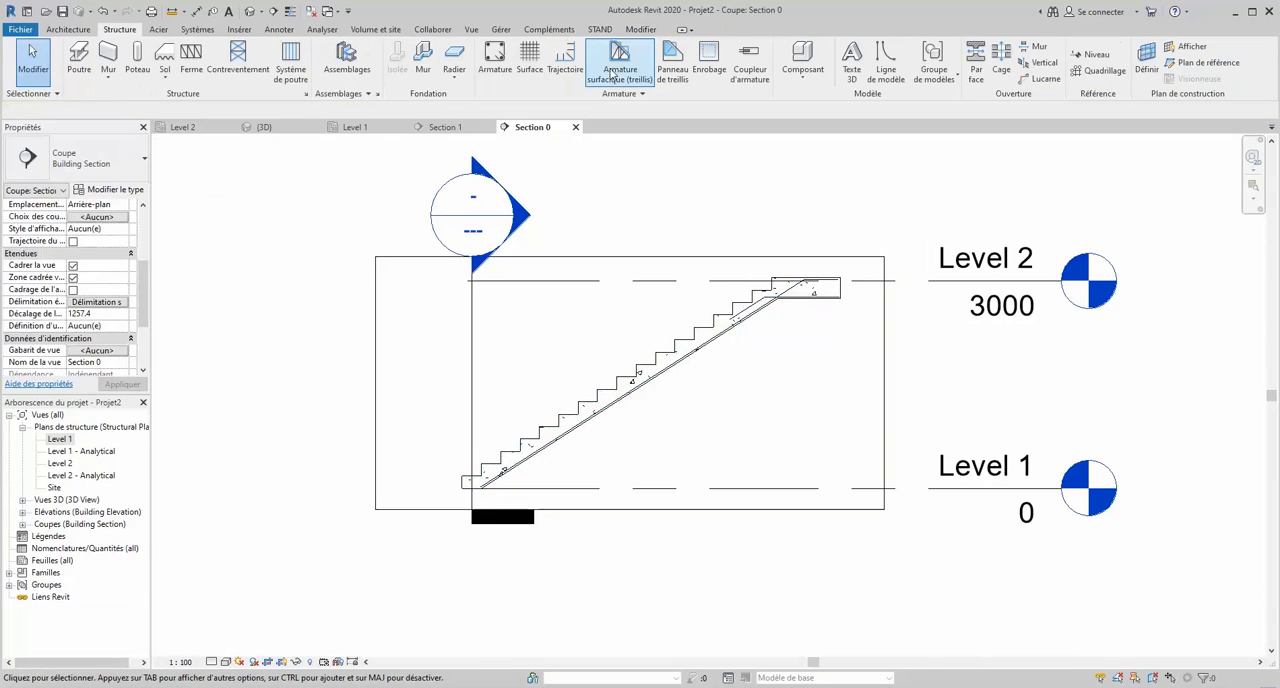
- In Section 0, sketch a stair-hosted bar from the foot's outer bottom cover corner, about 250 mm horizontally and 600 mm up along the flight
left_click(495, 60)
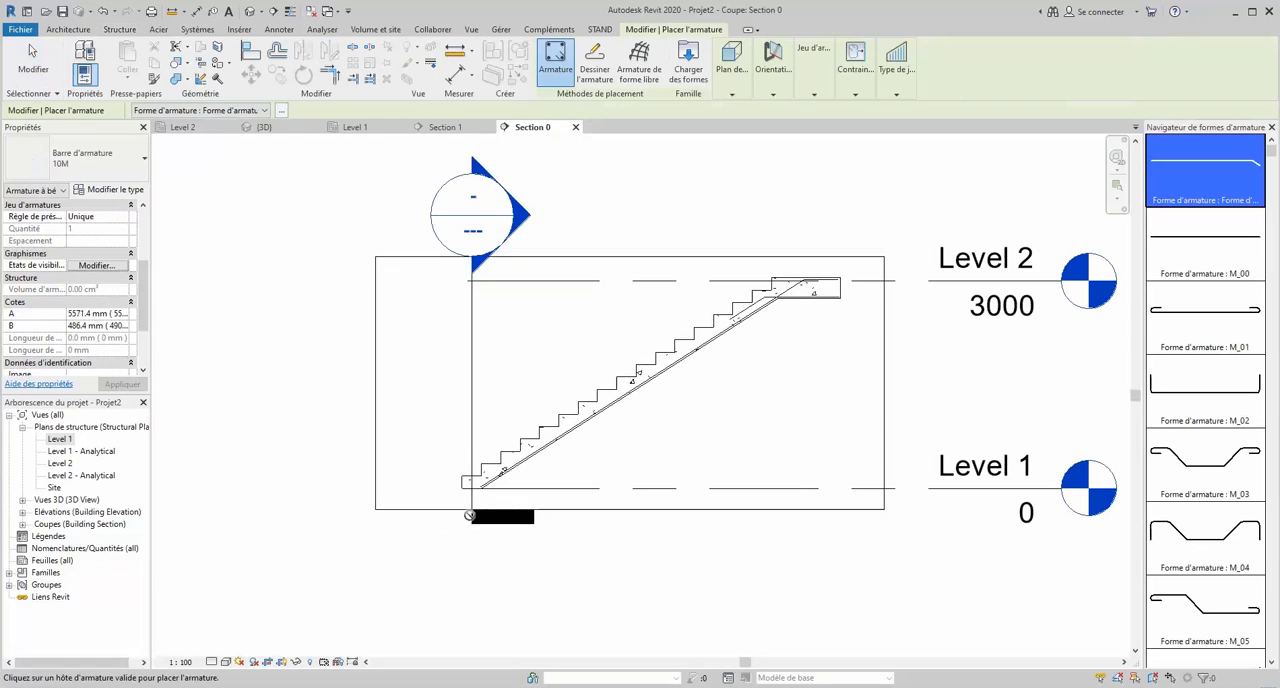
scroll(469, 515, "up", 3)
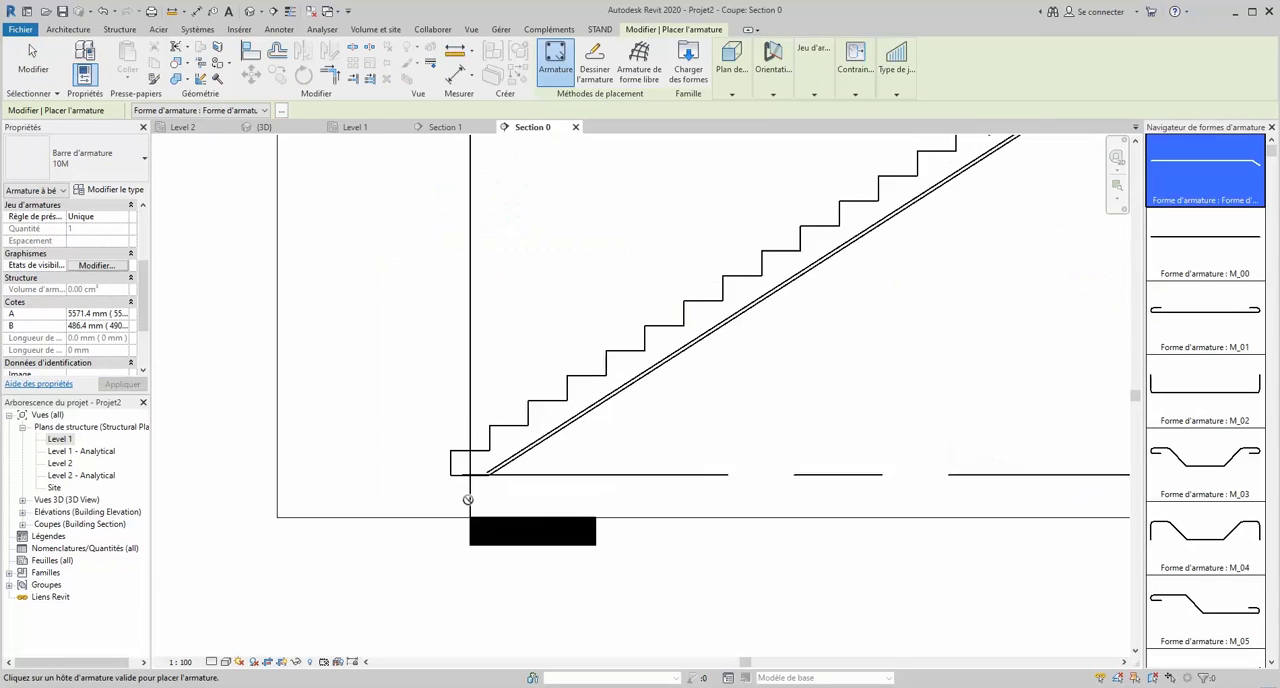
left_click(595, 60)
scroll(434, 496, "down", 2)
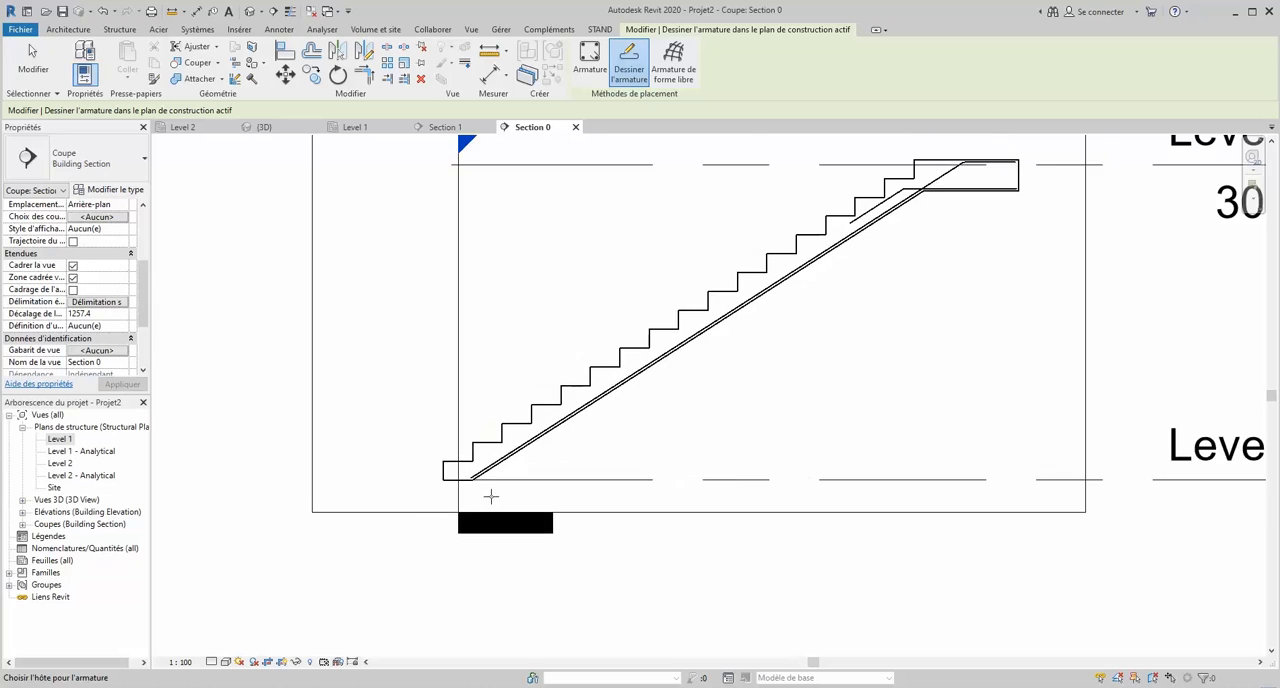
scroll(443, 471, "up", 4)
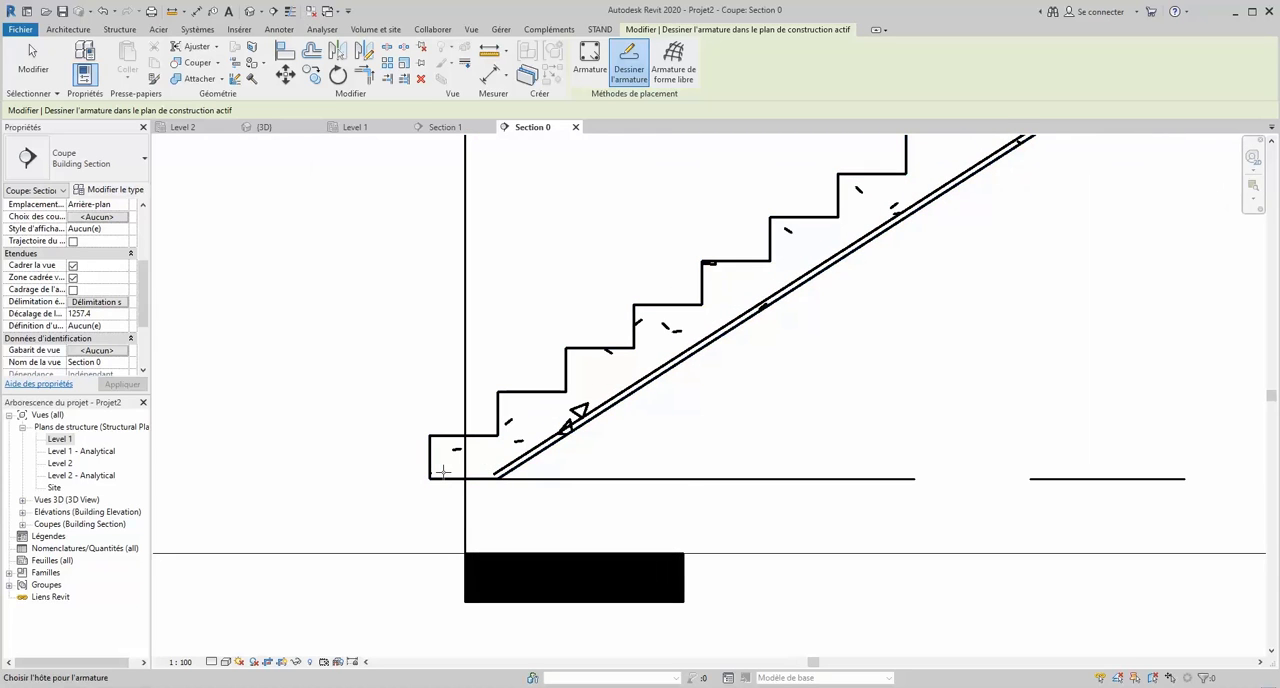
scroll(443, 471, "up", 3)
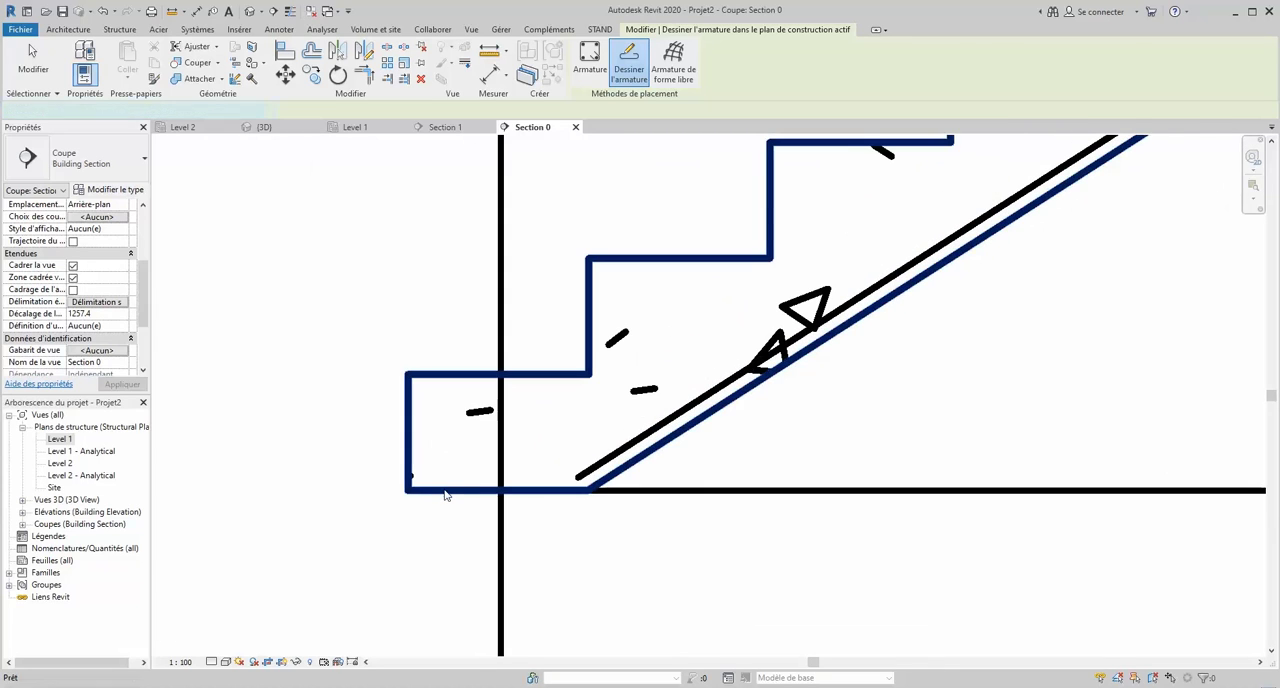
left_click(445, 489)
left_click(420, 477)
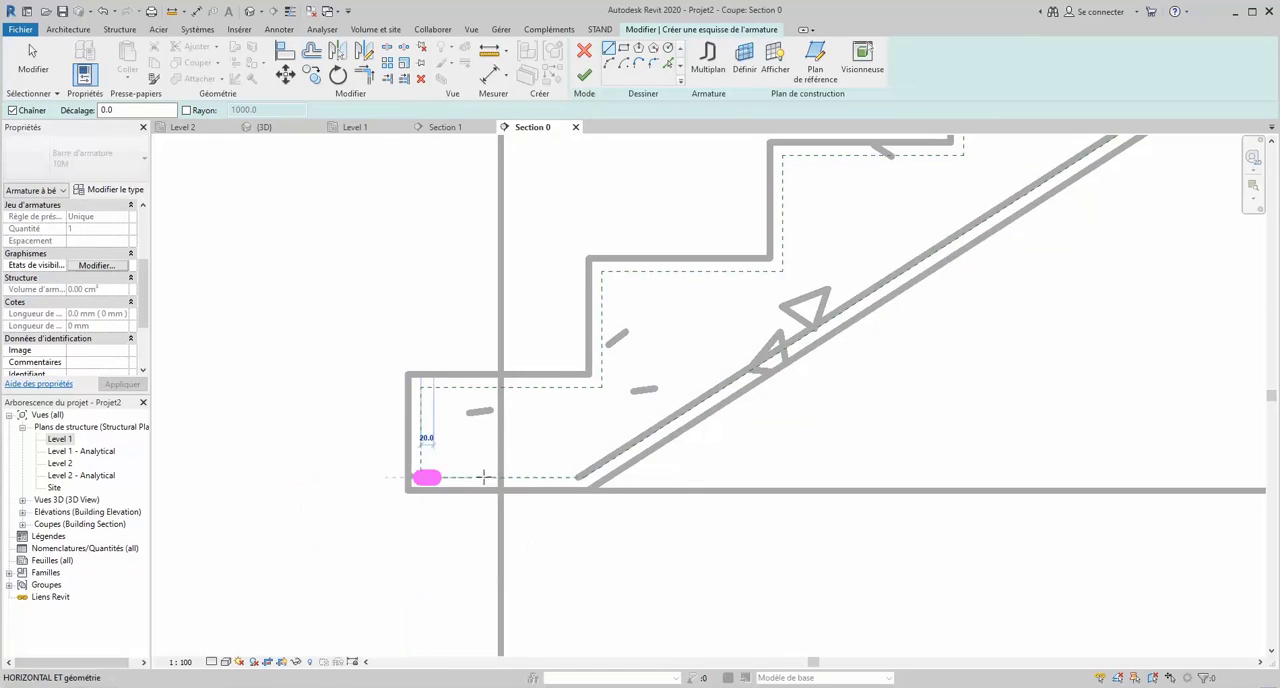
left_click(580, 477)
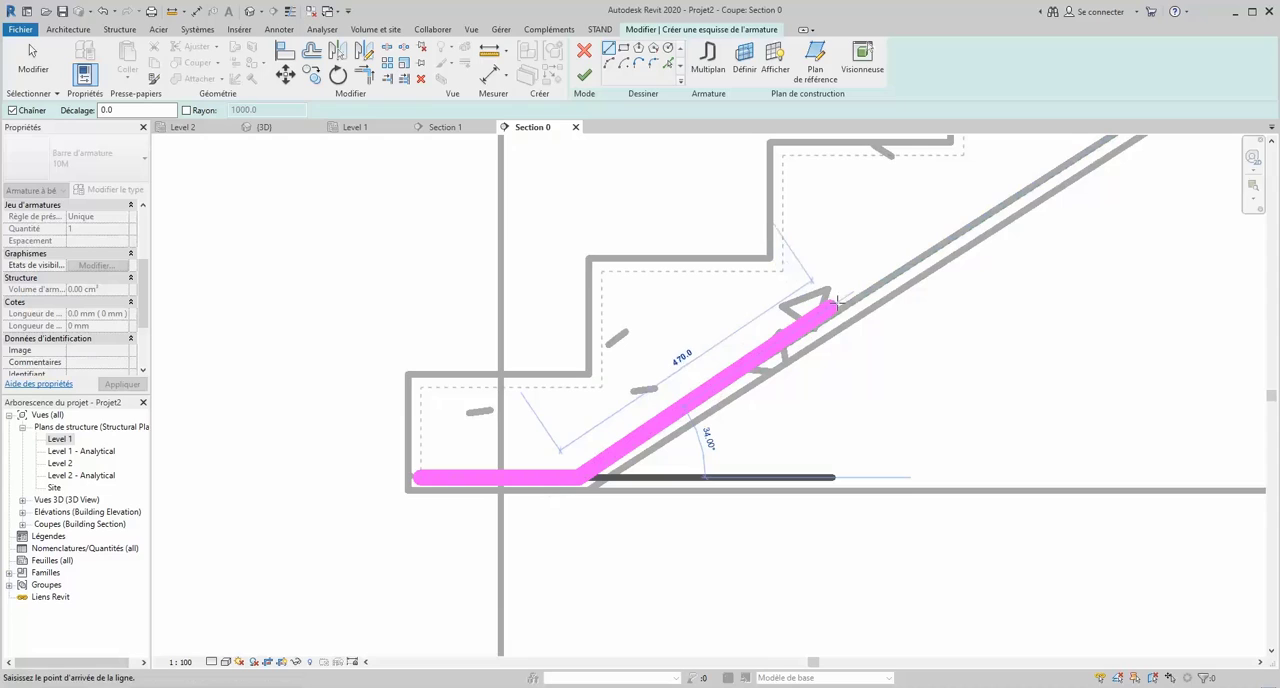
left_click(904, 268)
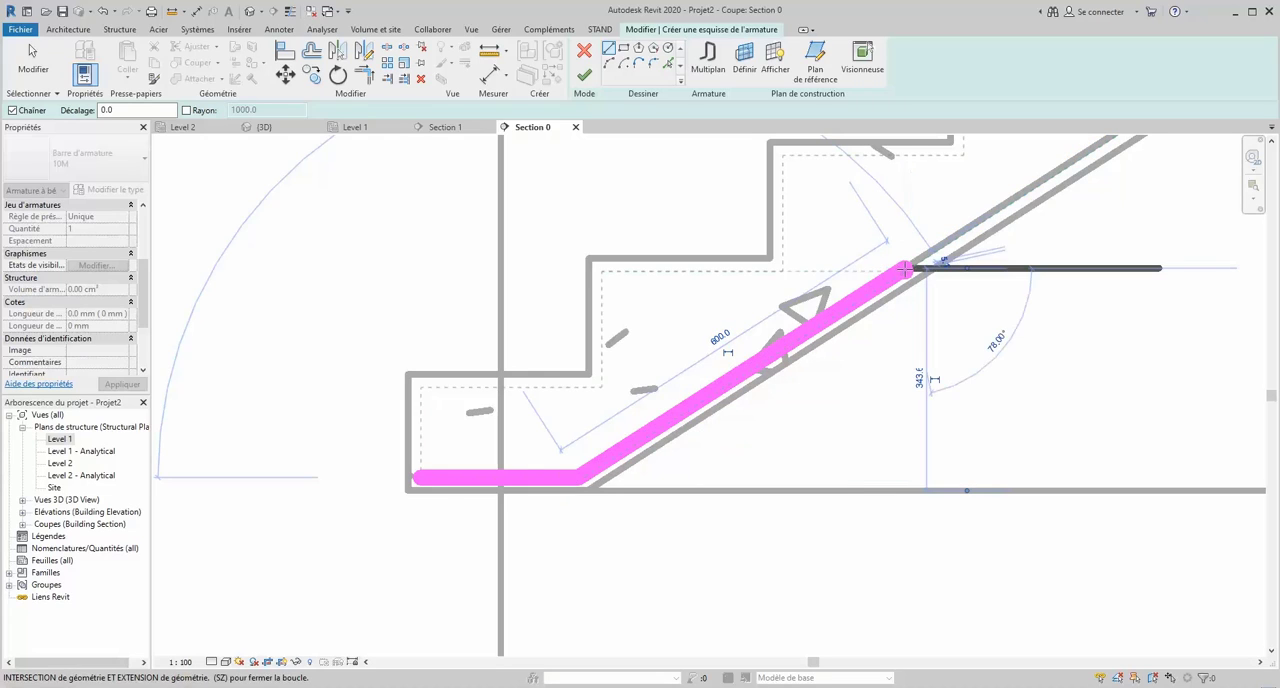
key("Escape")
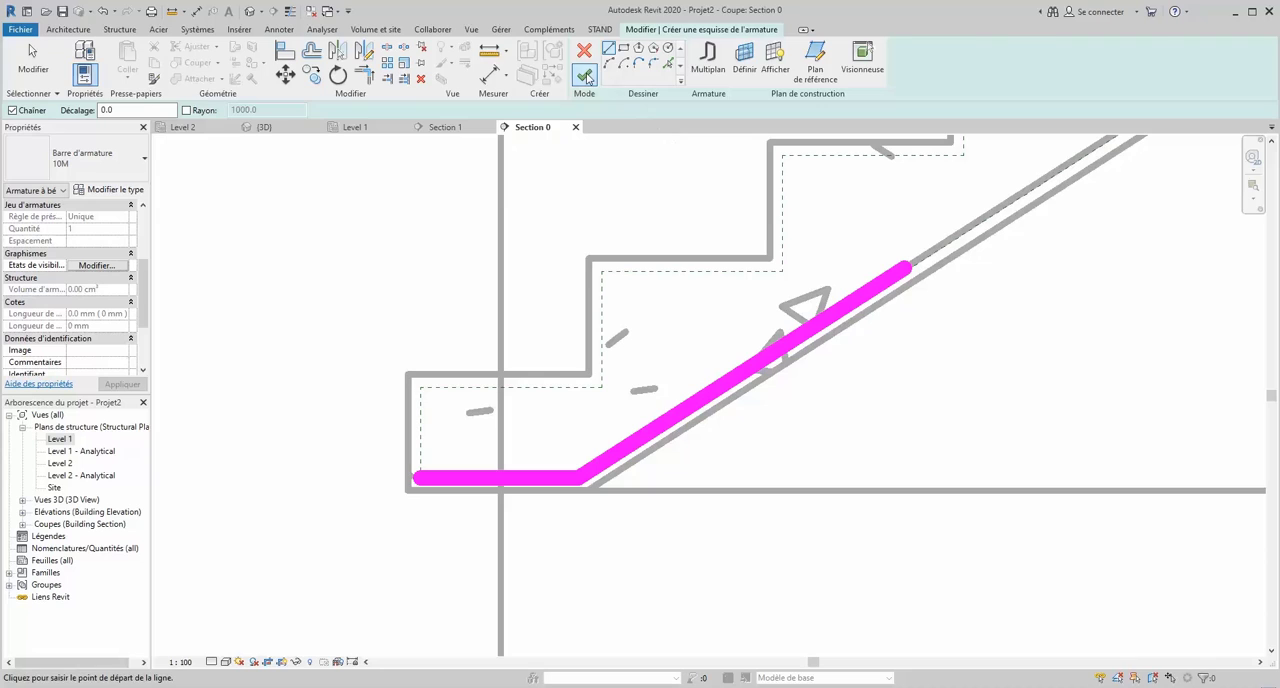
left_click(585, 75)
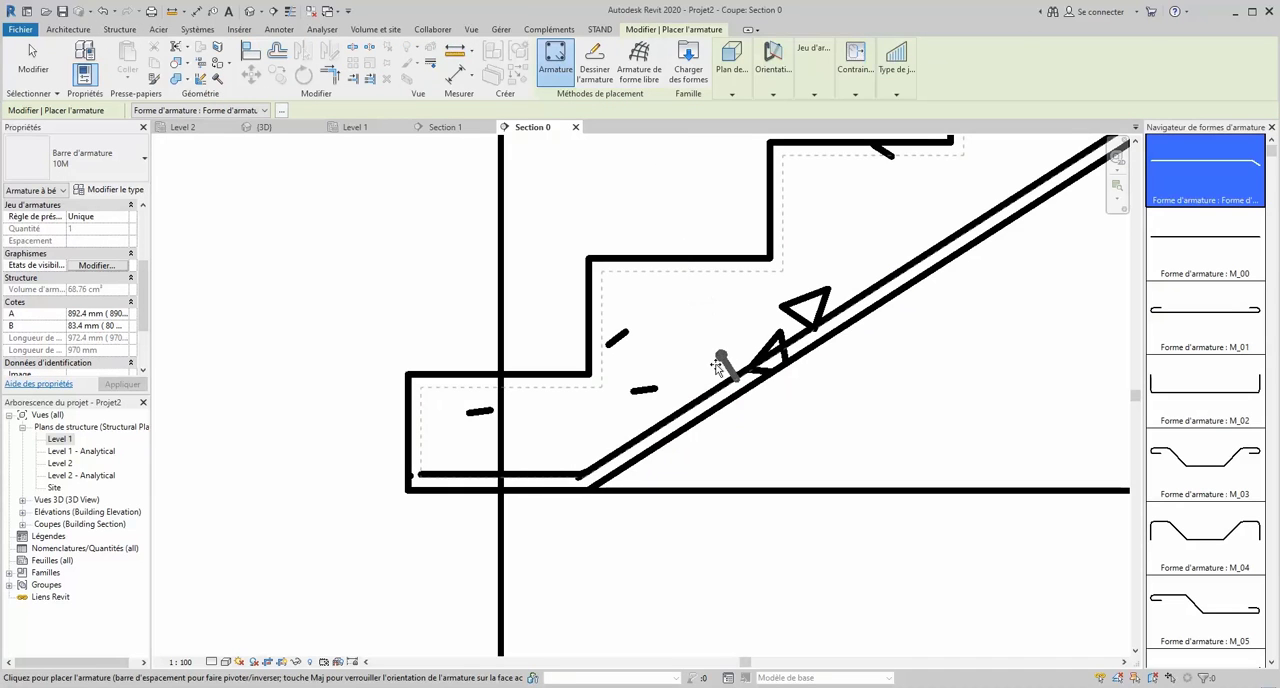
key("Escape")
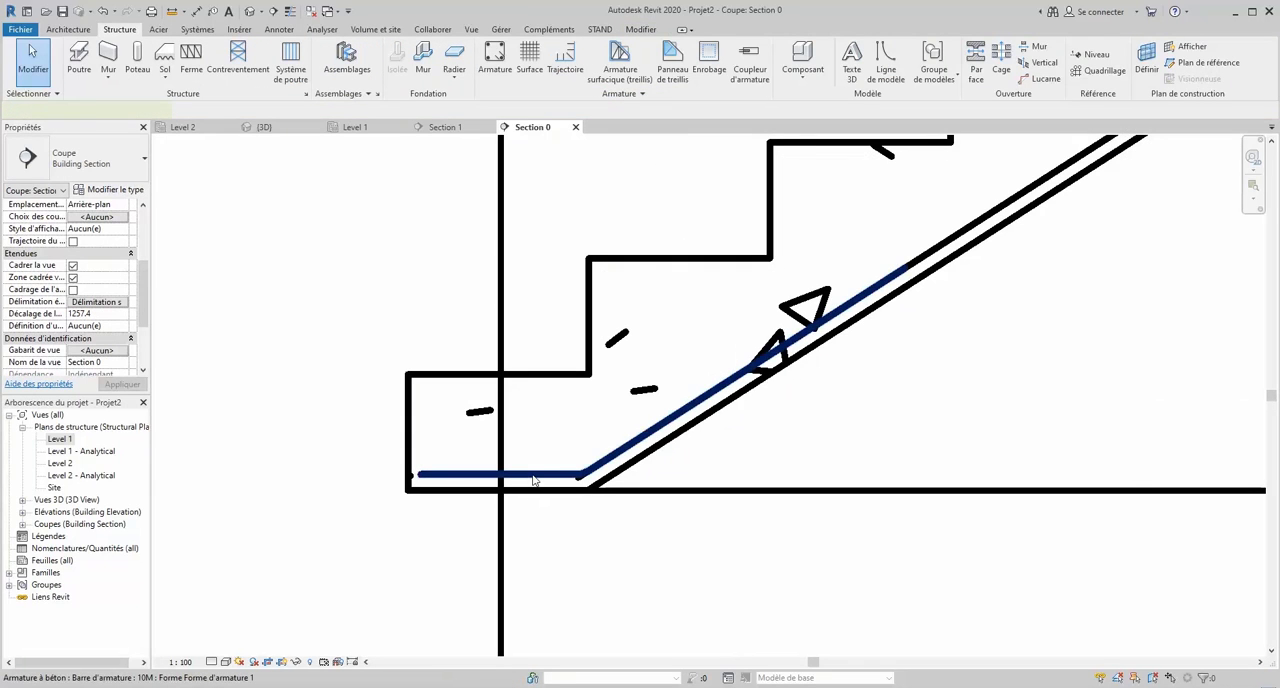
- Set the layout rule of the bar along the foot's underside to Espacement maximum
left_click(533, 480)
left_click(790, 48)
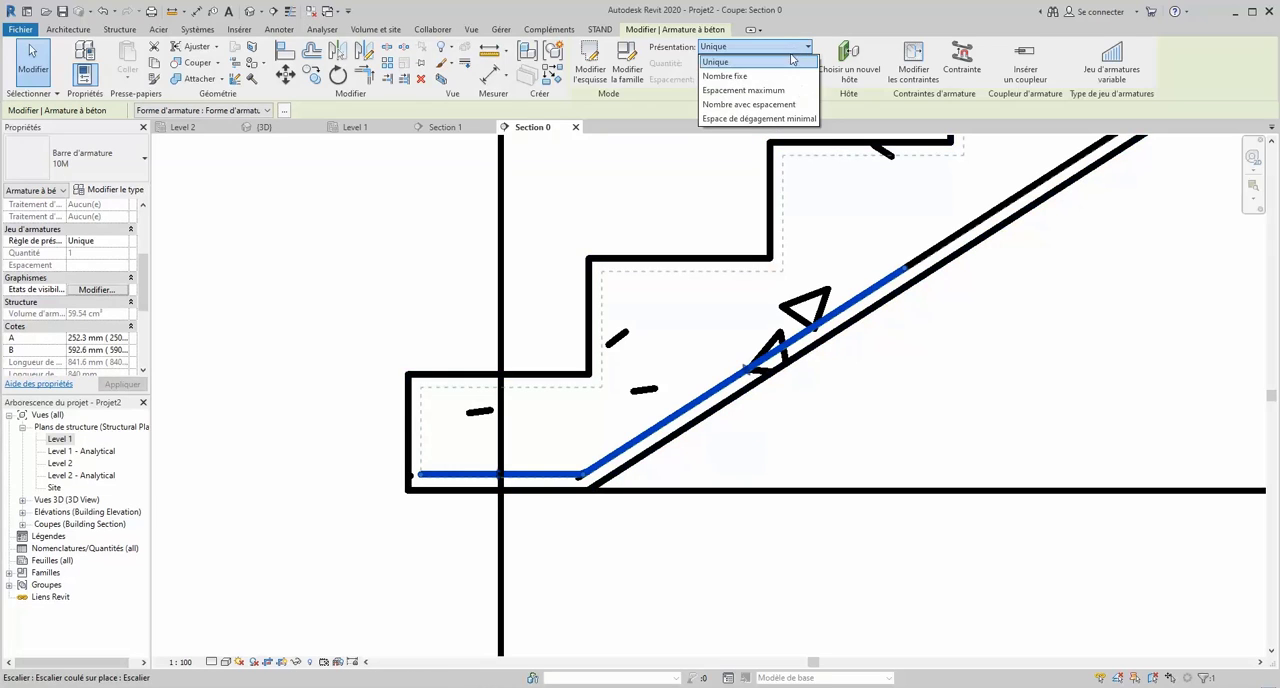
left_click(783, 91)
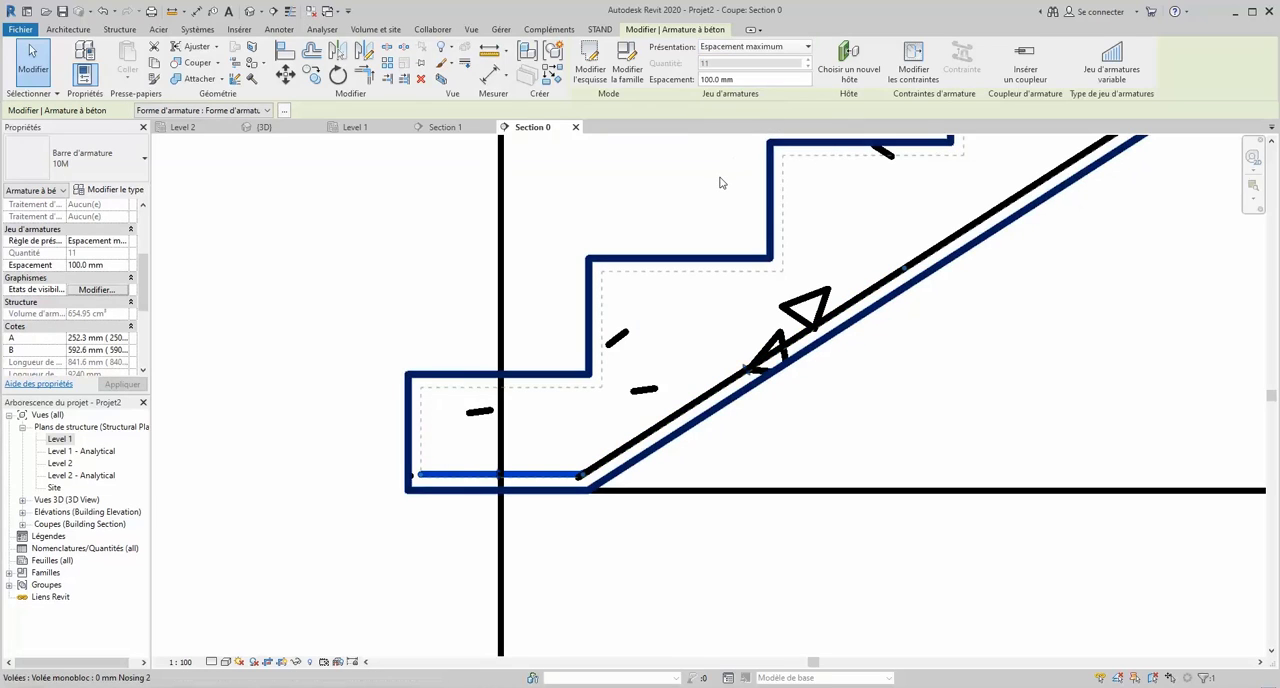
- Set the foot's lower bar set to display unobscured and as solid in both the {3D} and Analytical Model views
left_click(104, 289)
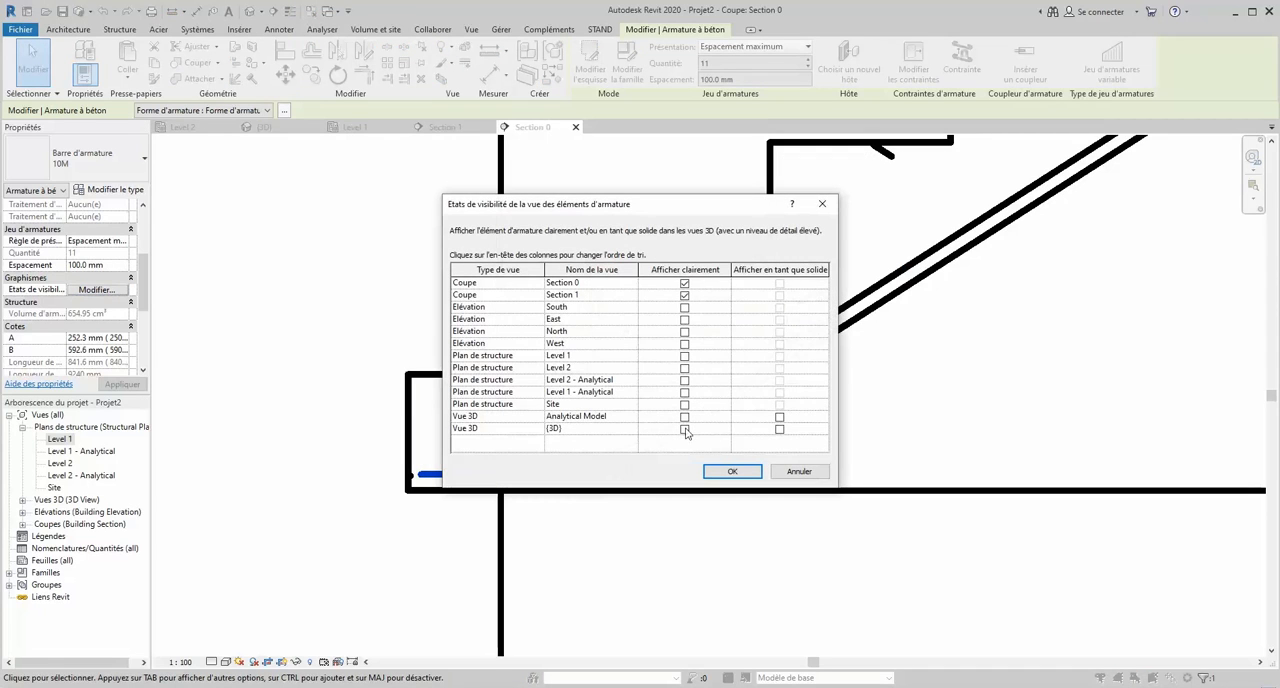
left_click(684, 428)
left_click(684, 416)
left_click(779, 416)
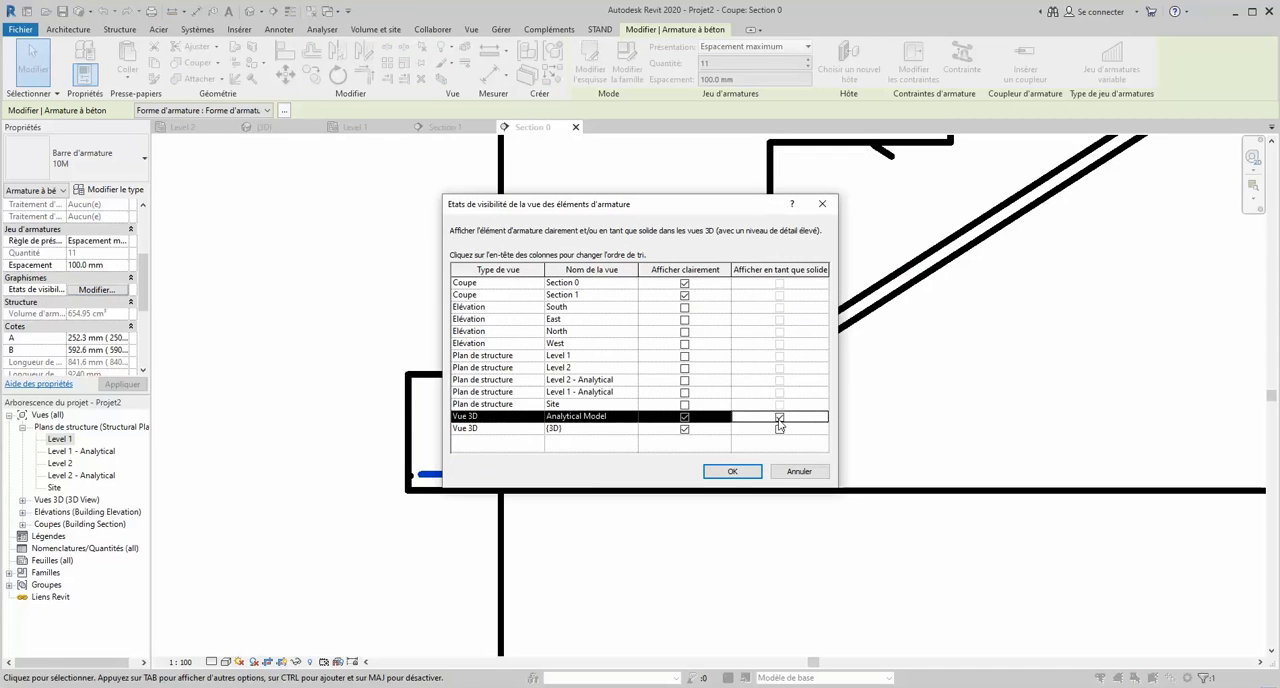
left_click(779, 428)
left_click(725, 477)
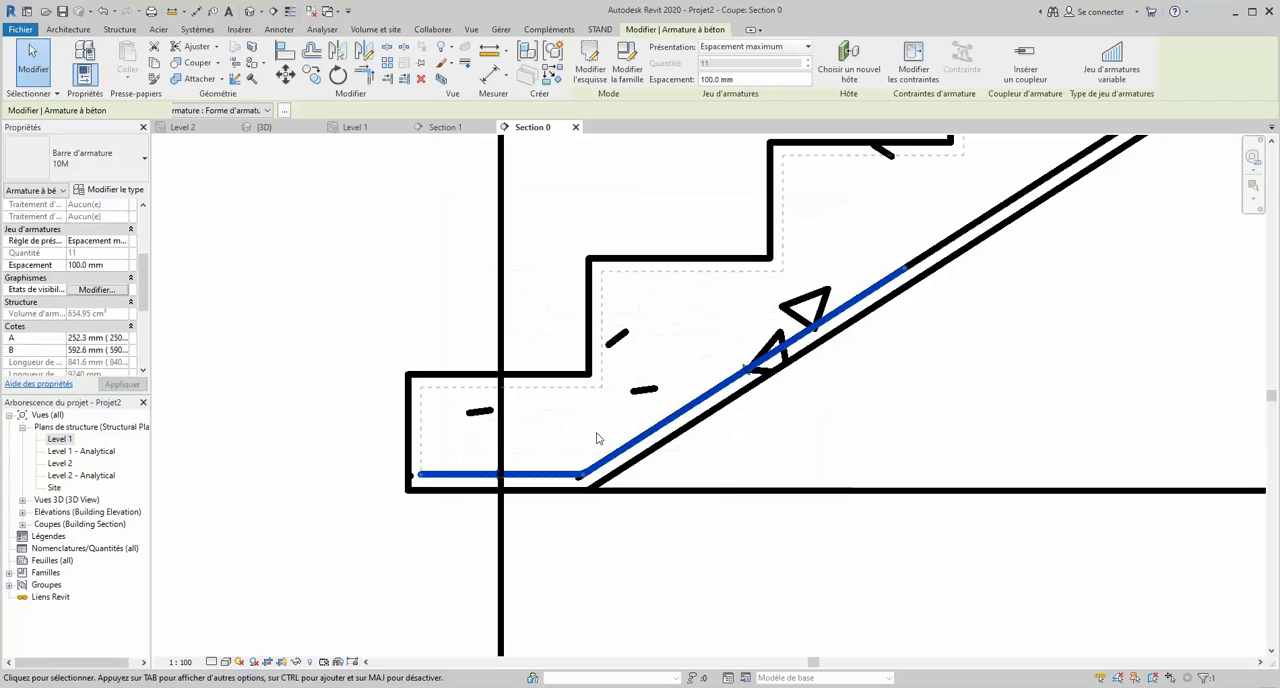
left_click(395, 286)
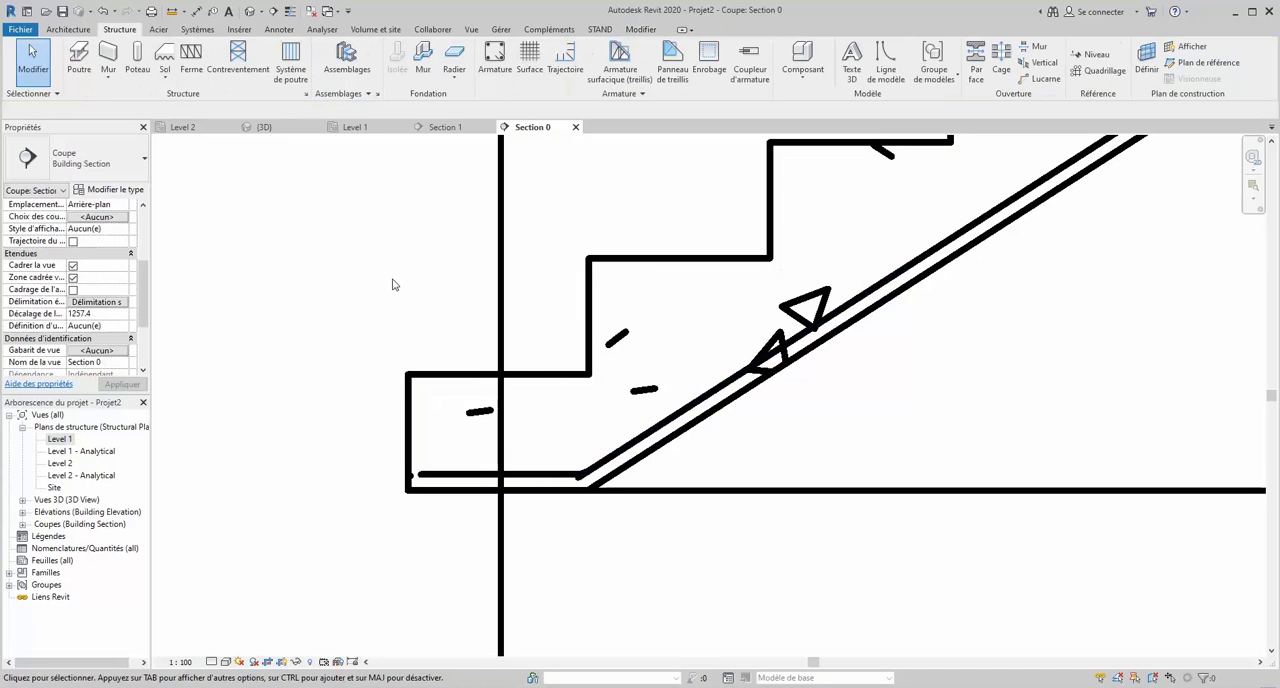
- Sketch a stair-hosted bar from the foot's outer top cover corner, about 450 mm horizontally and 600 mm up parallel to the flight
left_click(502, 74)
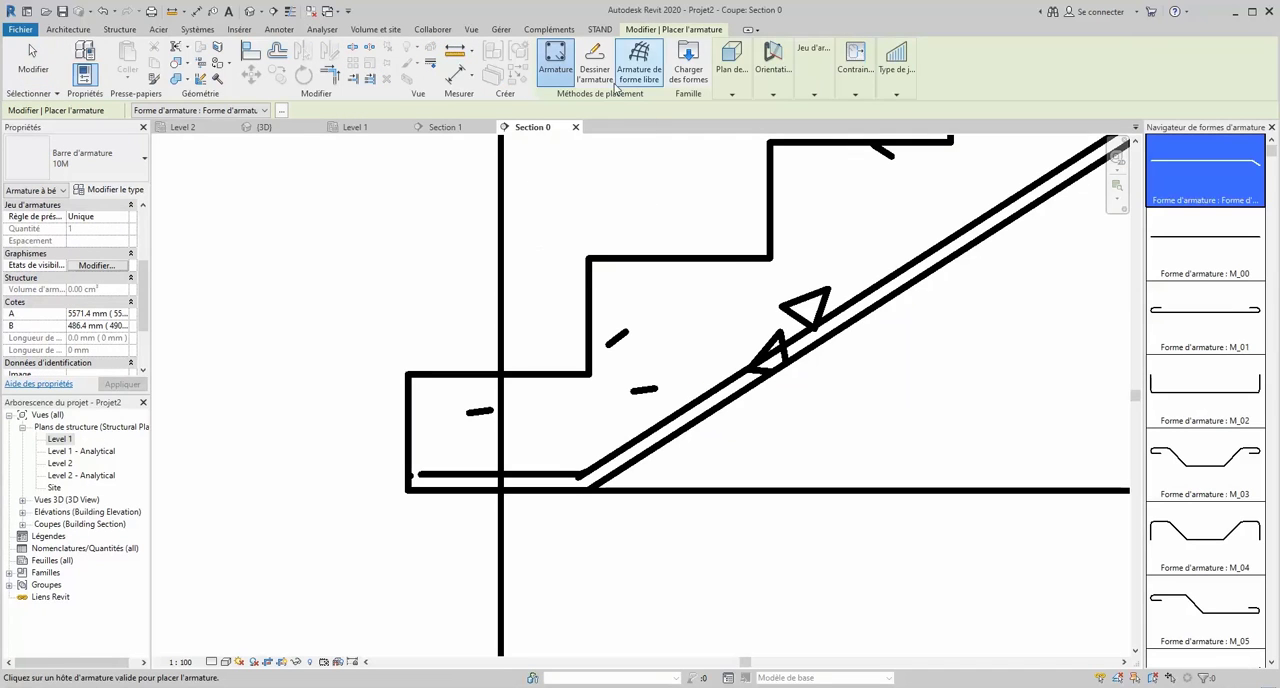
left_click(594, 64)
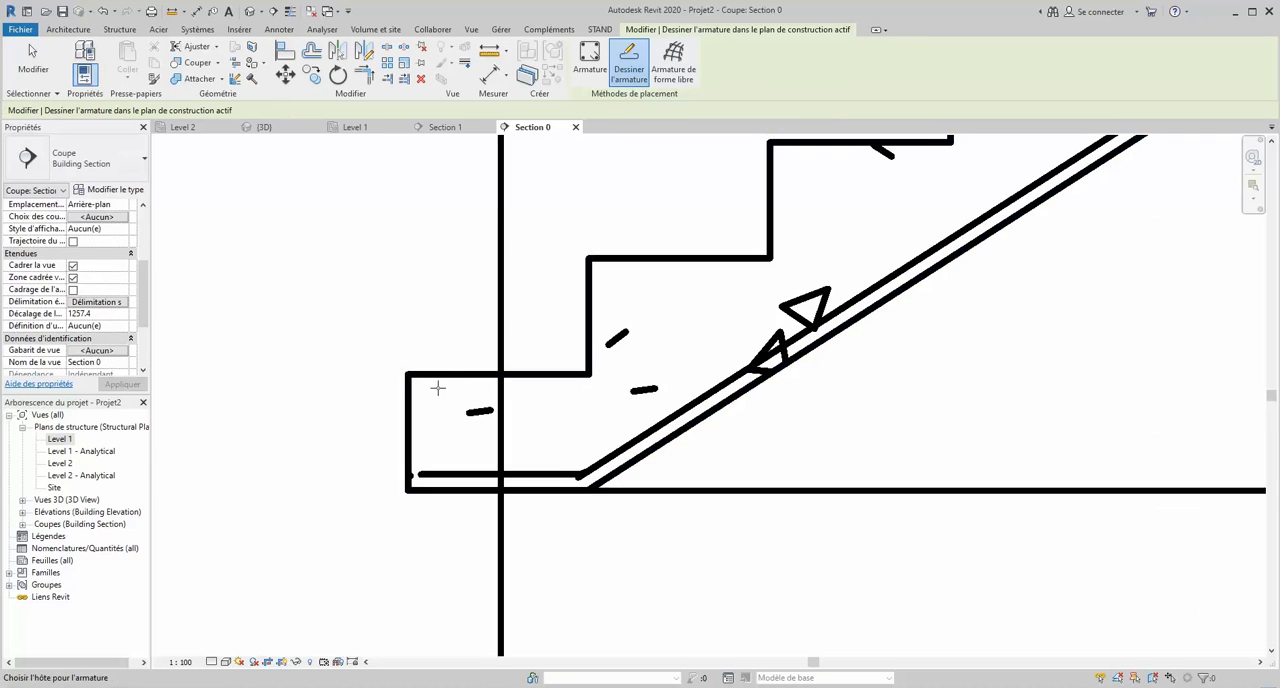
left_click(429, 376)
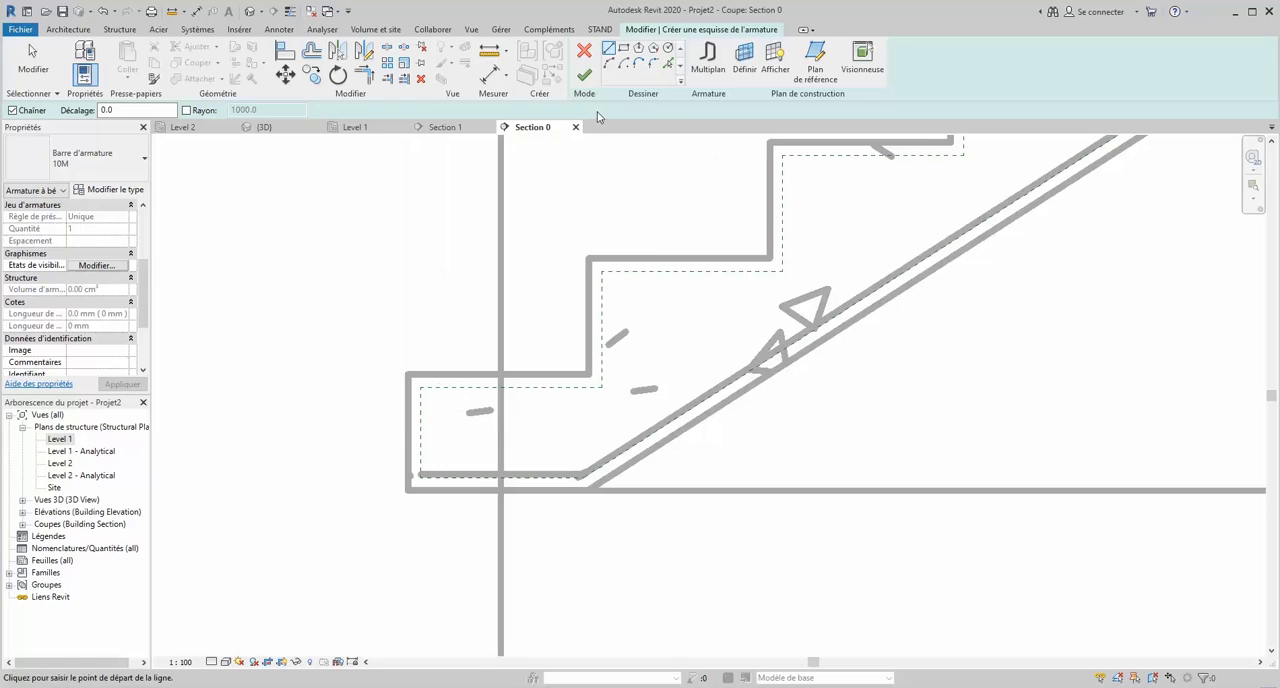
left_click(421, 386)
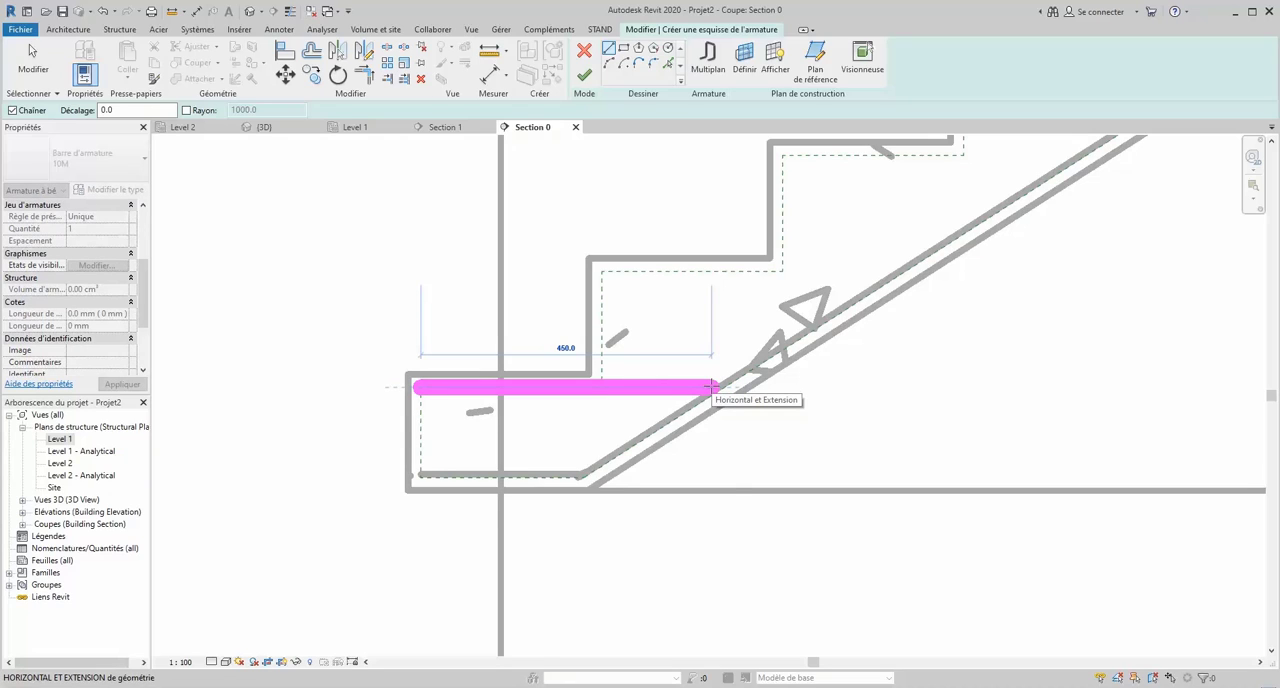
left_click(710, 386)
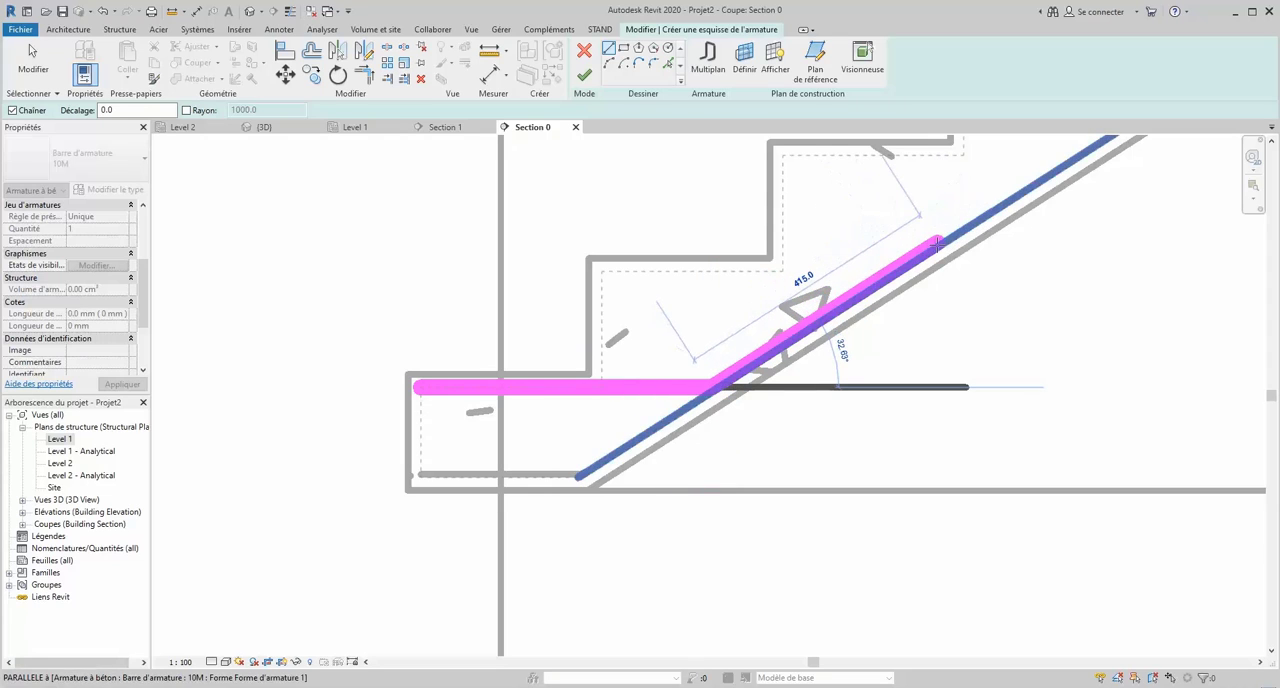
scroll(940, 244, "down", 1)
scroll(955, 210, "up", 2)
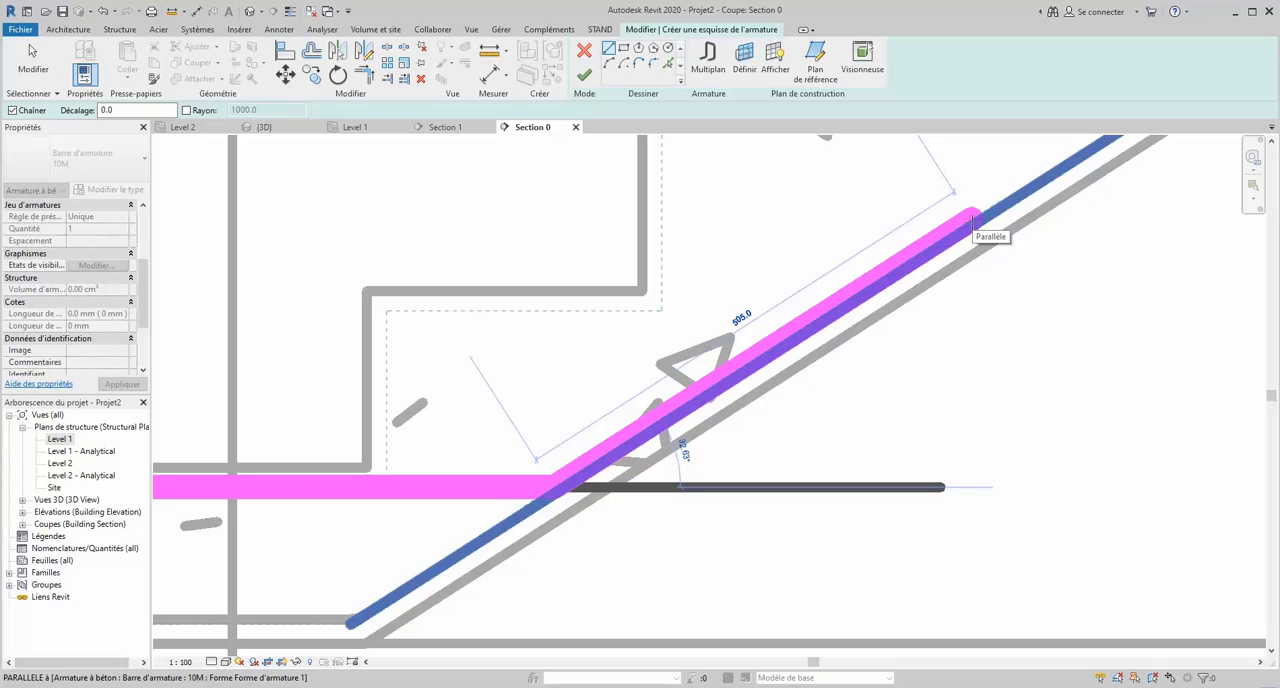
type("6")
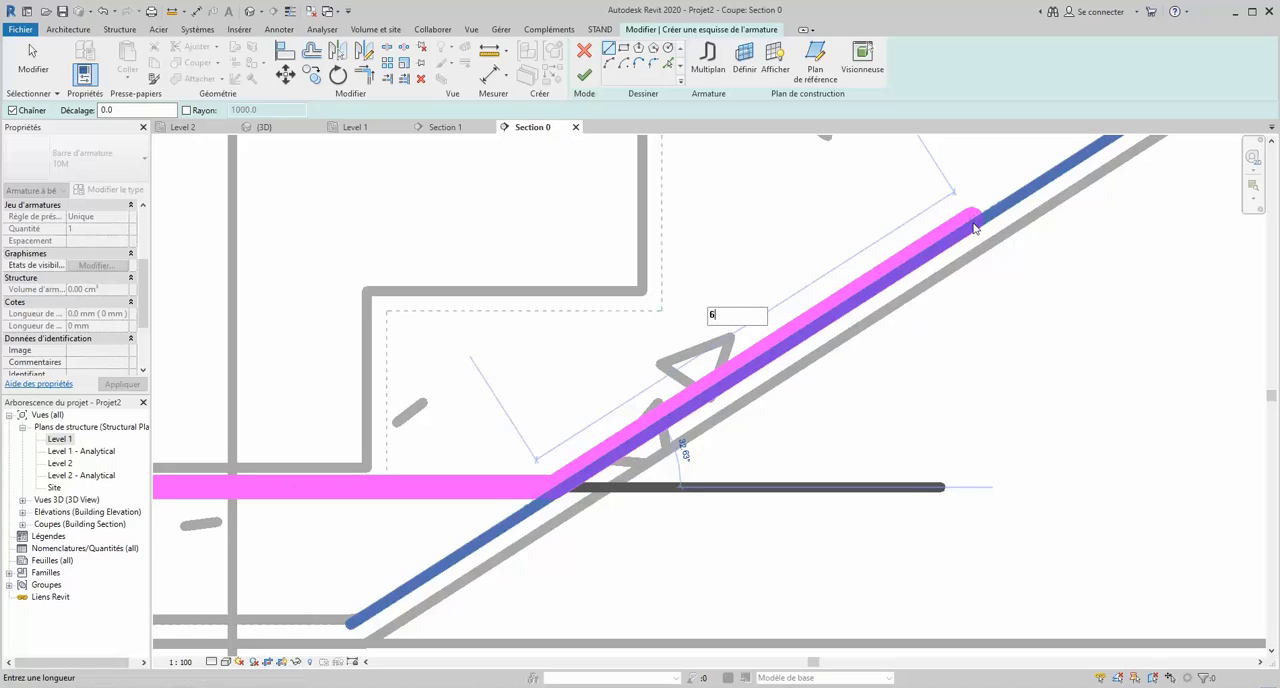
type("00")
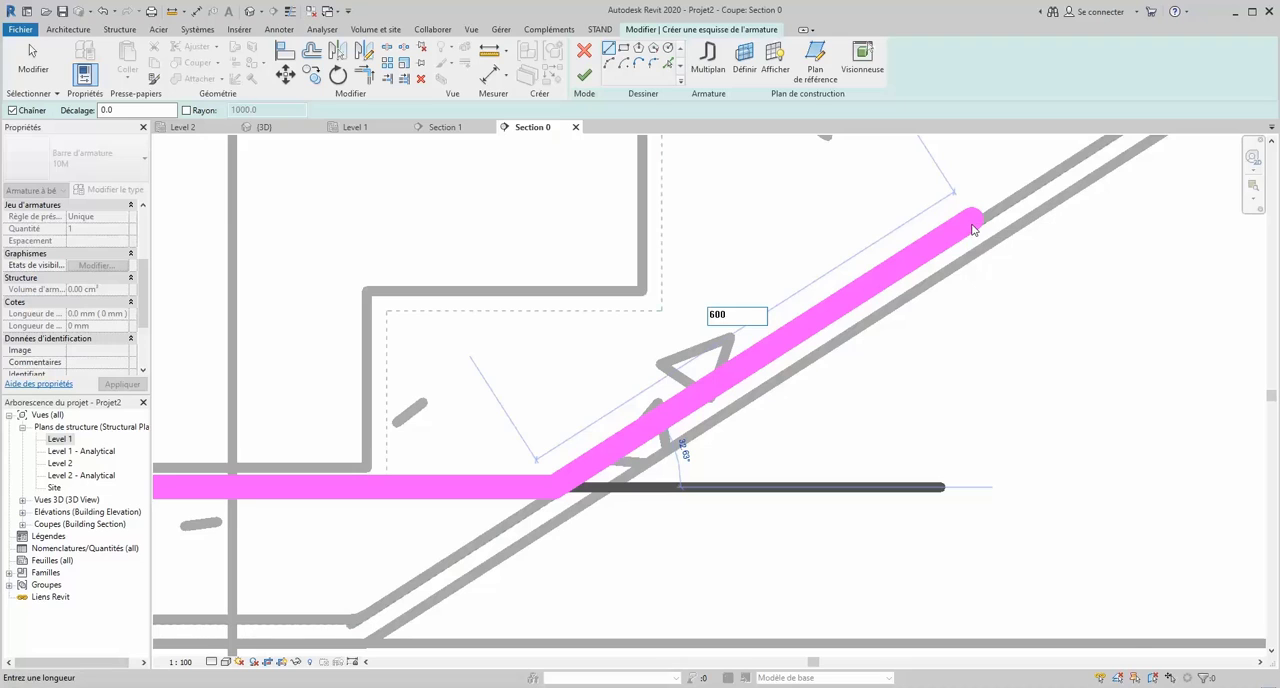
key("Return")
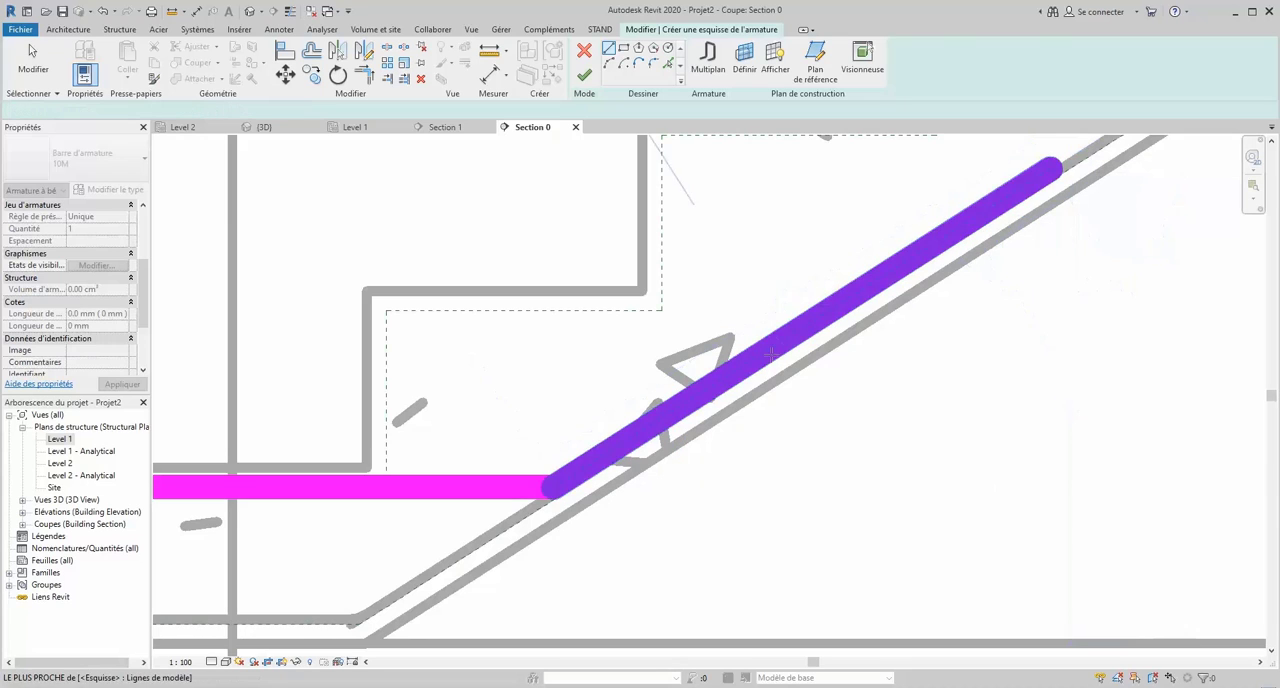
key("Escape")
scroll(715, 420, "down", 3)
left_click(585, 76)
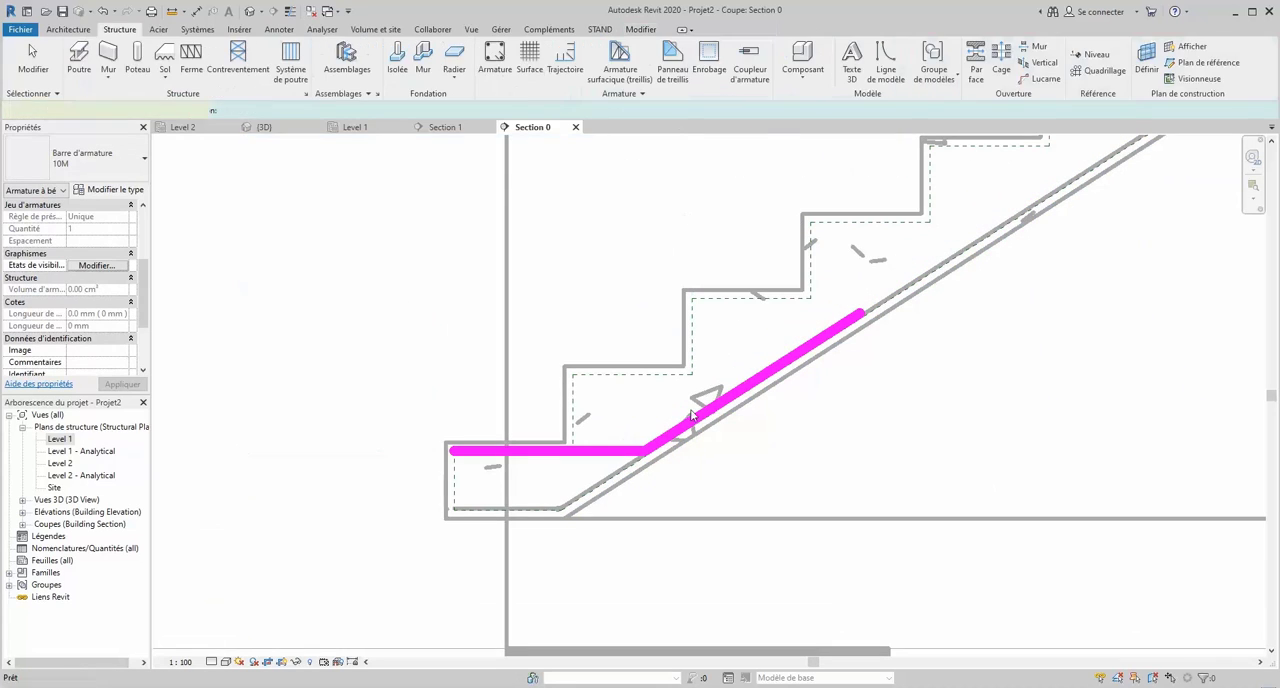
key("Escape")
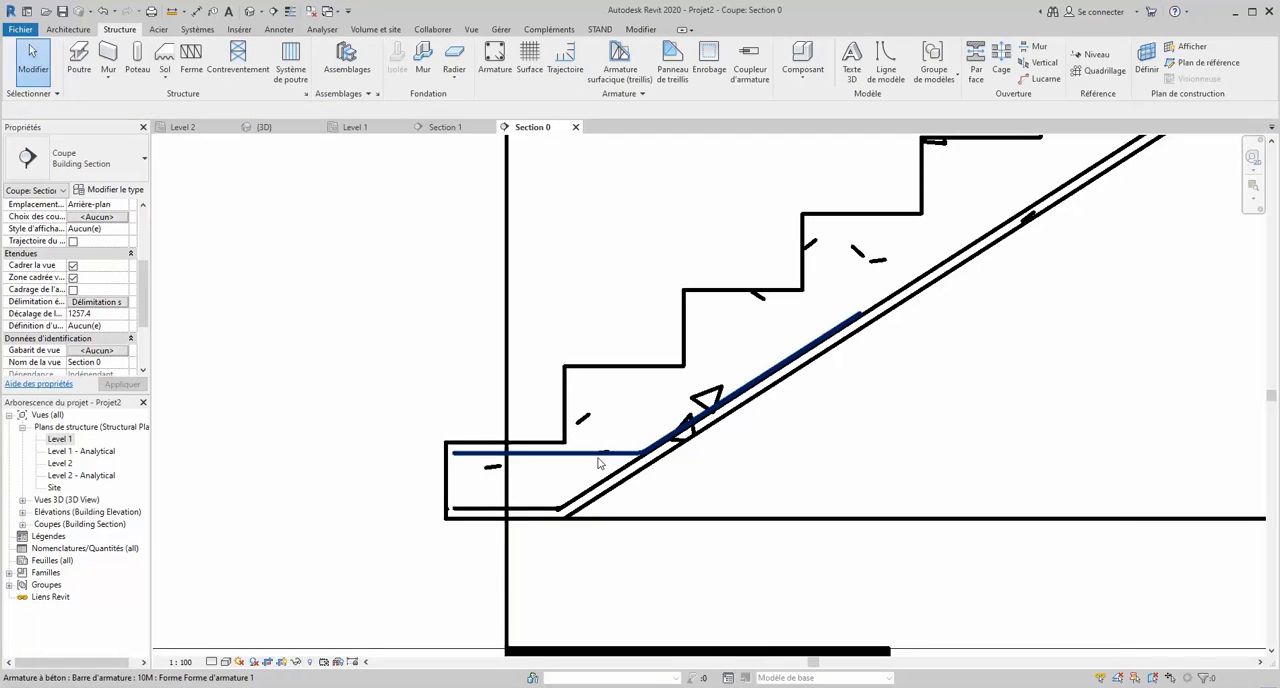
- Set the layout rule of the bar along the foot's top to Espacement maximum
left_click(607, 455)
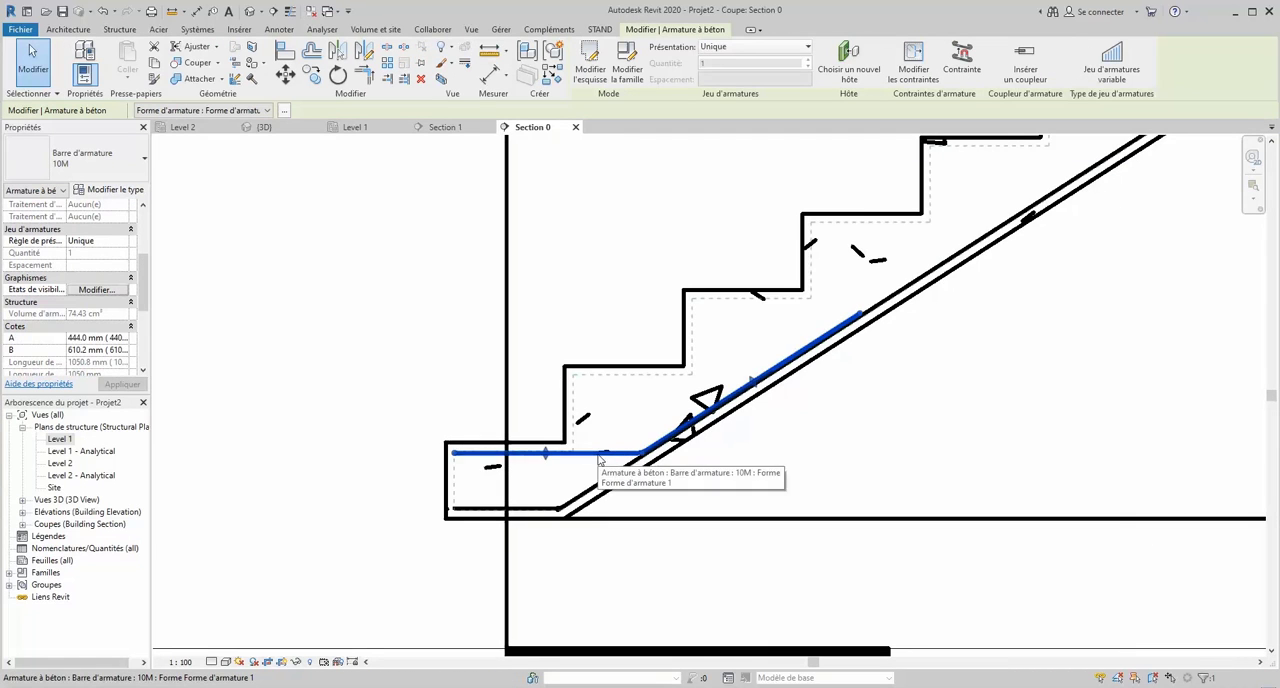
left_click(768, 52)
left_click(763, 91)
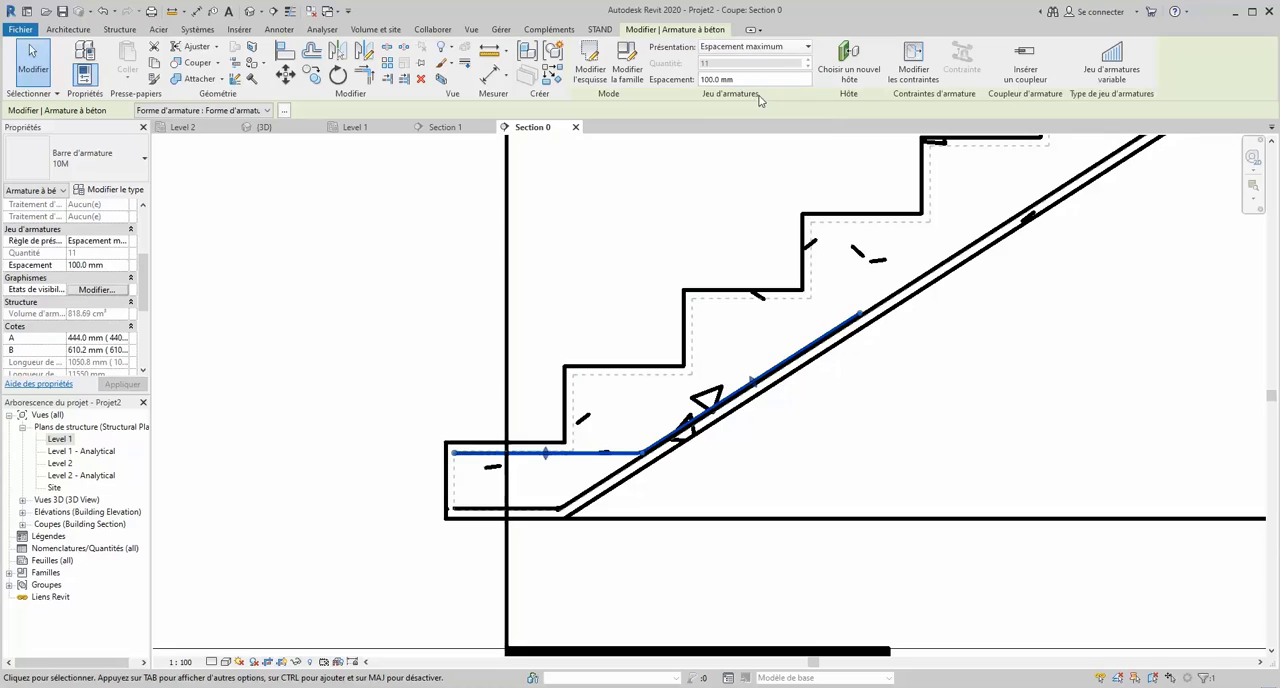
- Set the foot's upper bar set to display unobscured and as solid in both the {3D} and Analytical Model views
left_click(97, 289)
left_click(684, 428)
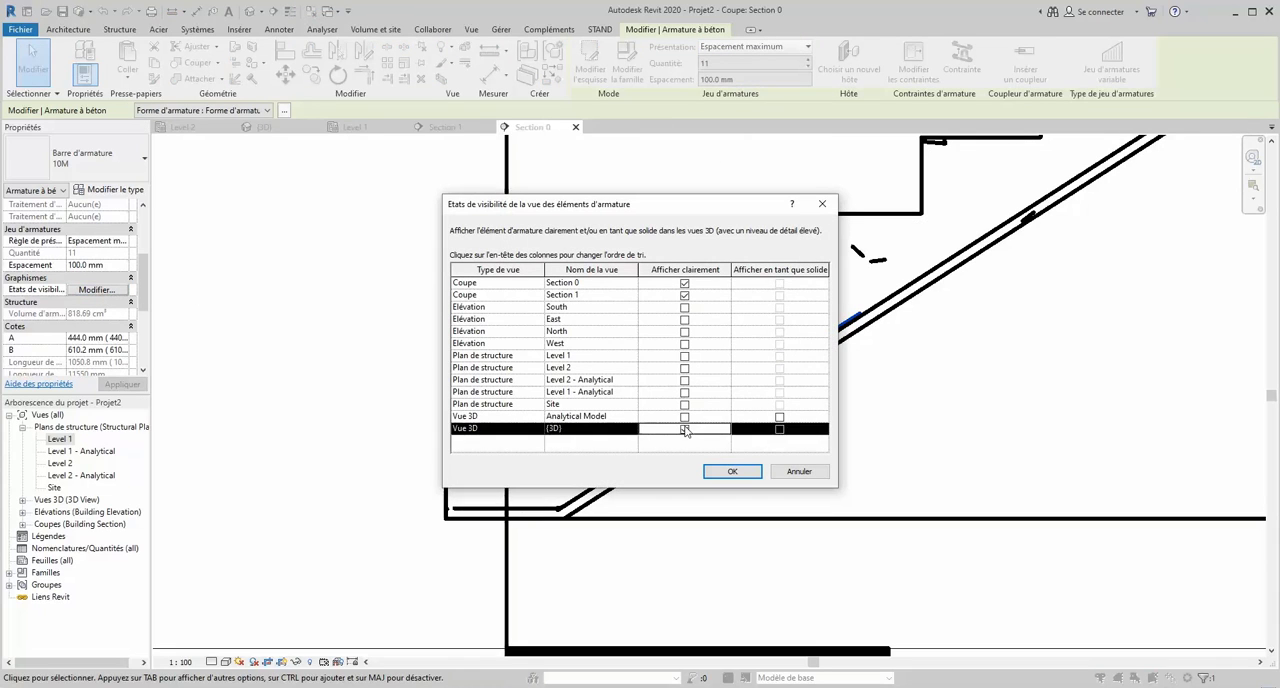
left_click(684, 416)
left_click(780, 428)
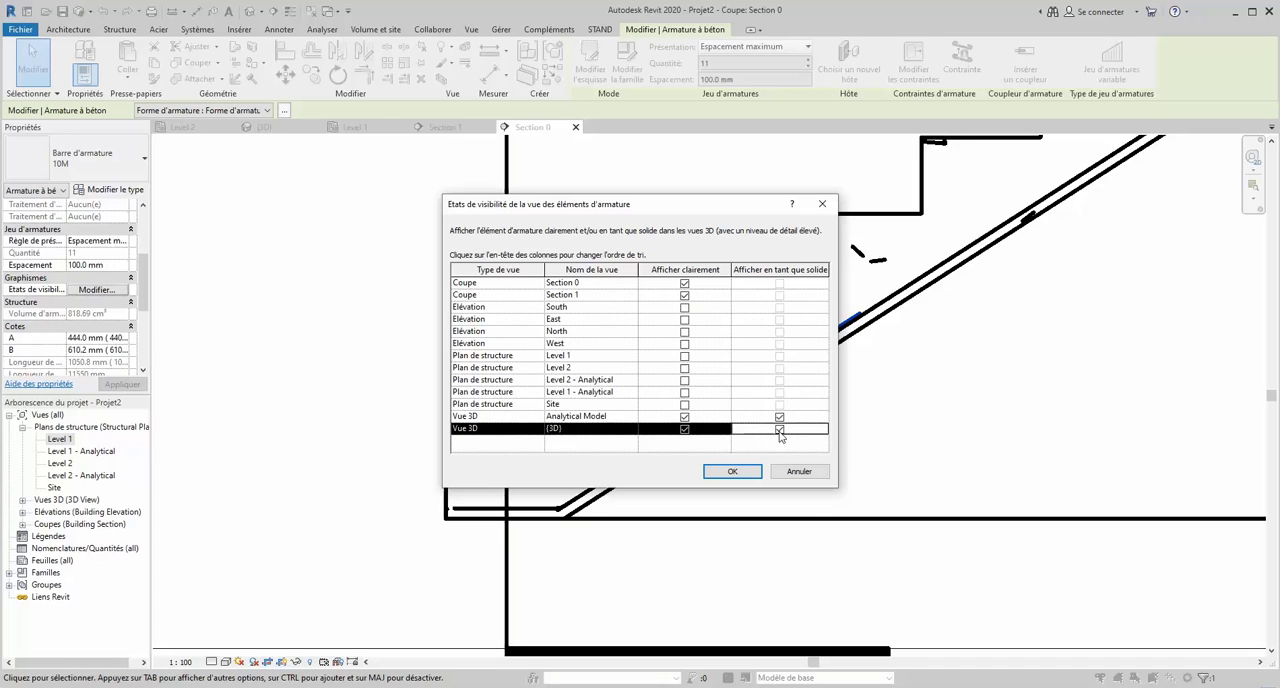
left_click(732, 471)
scroll(520, 507, "down", 3)
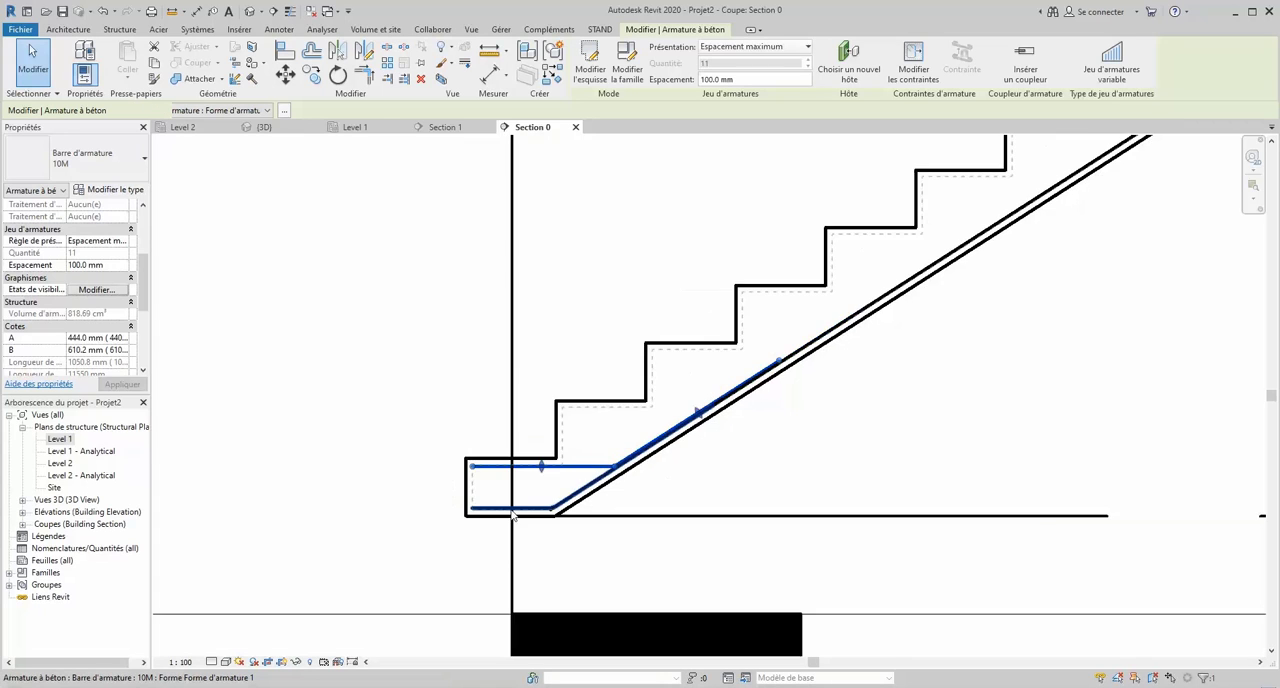
left_click(433, 450)
scroll(413, 461, "down", 3)
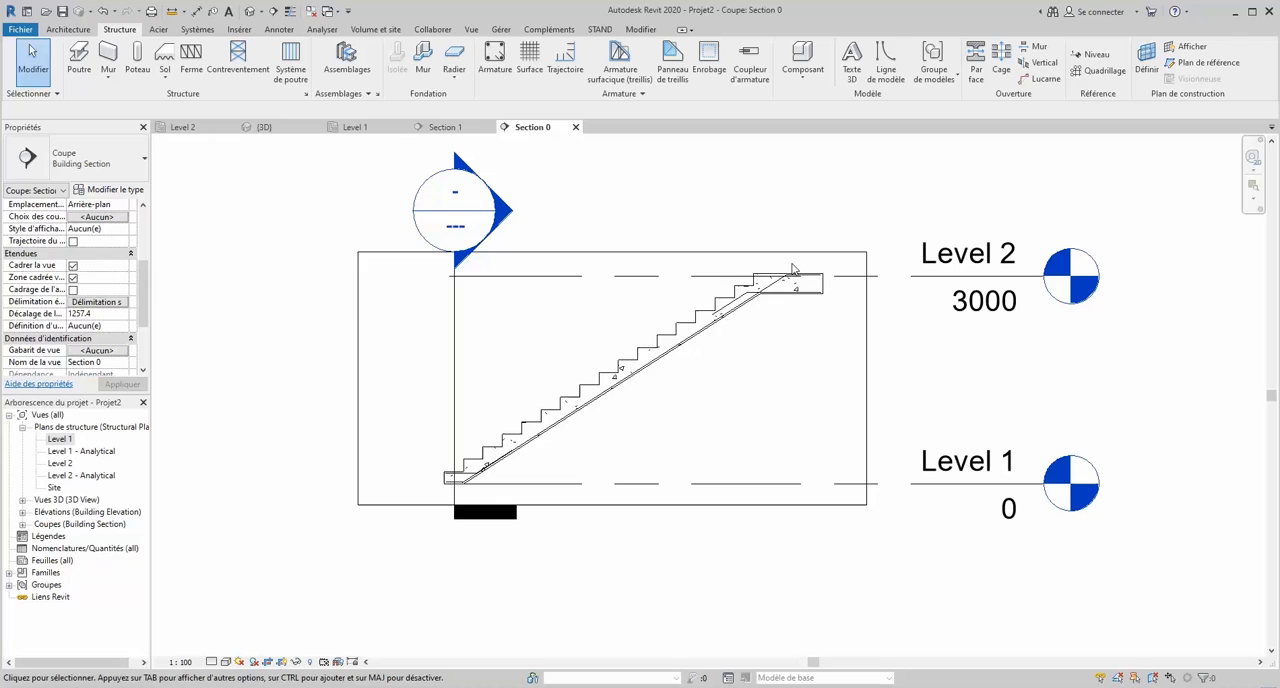
- Place a straight M_00 bar, oriented Perpendiculaire à l'enrobage, at the foot of the flight just above the lower bar's bend
left_click(494, 58)
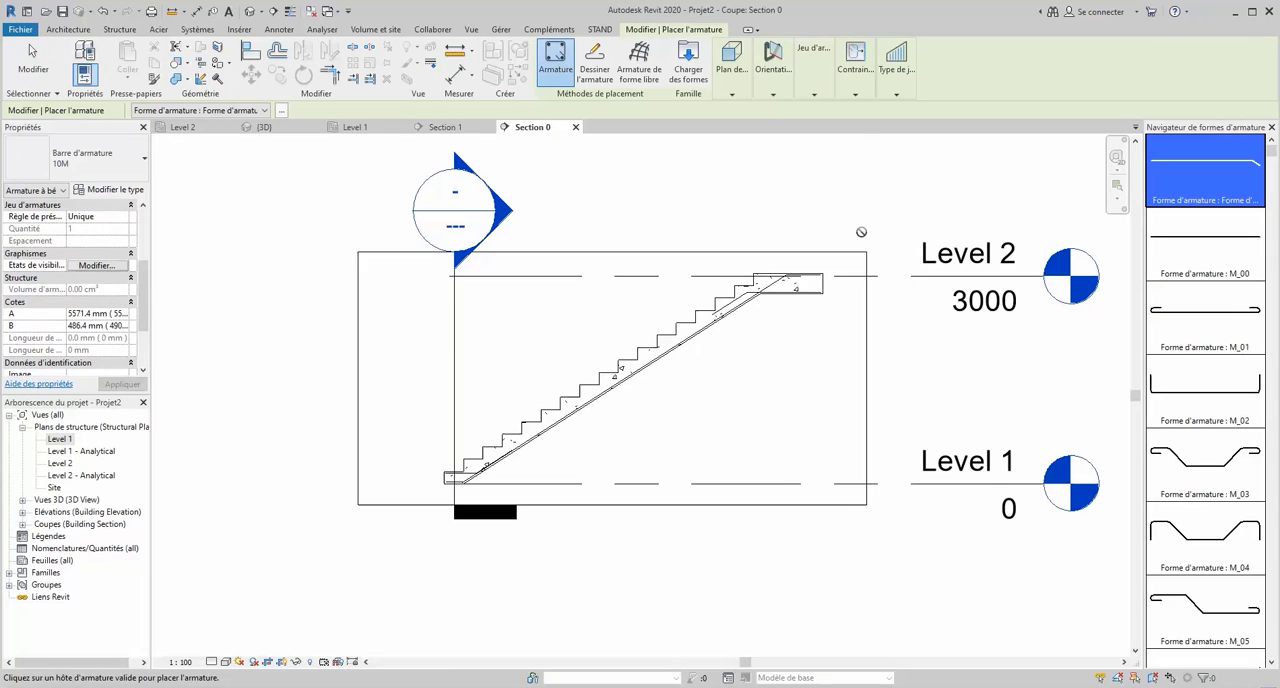
left_click(1184, 248)
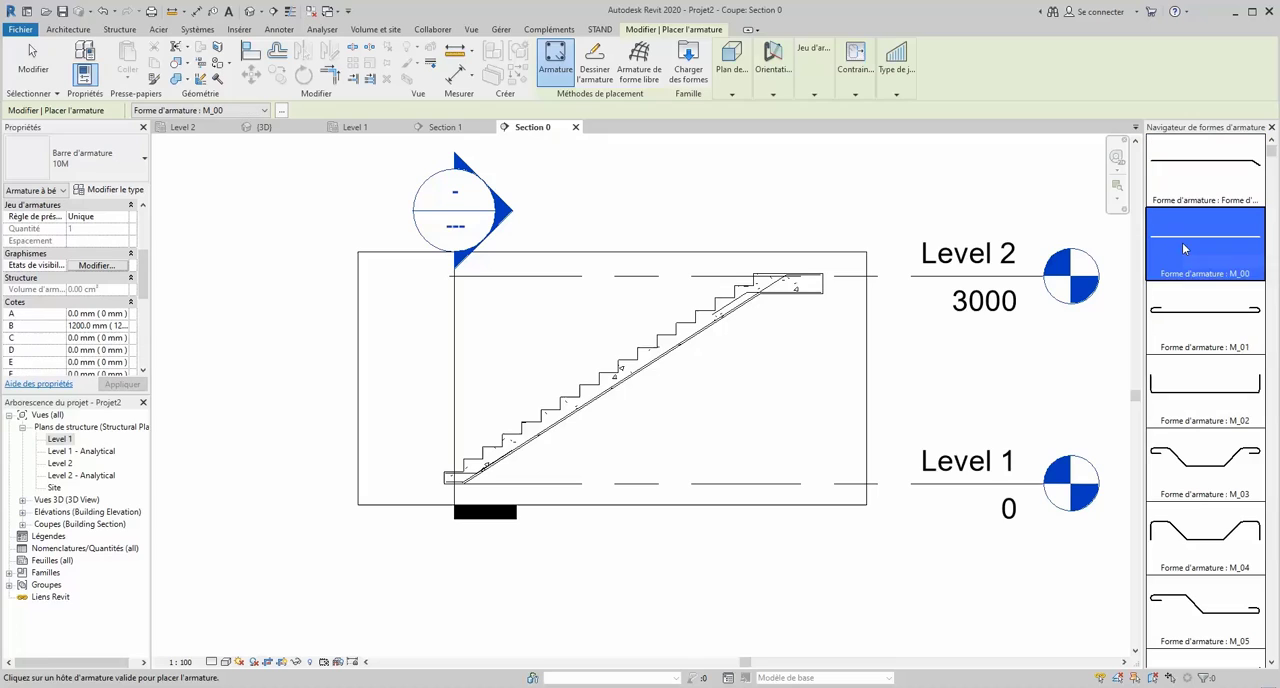
left_click(730, 94)
left_click(814, 95)
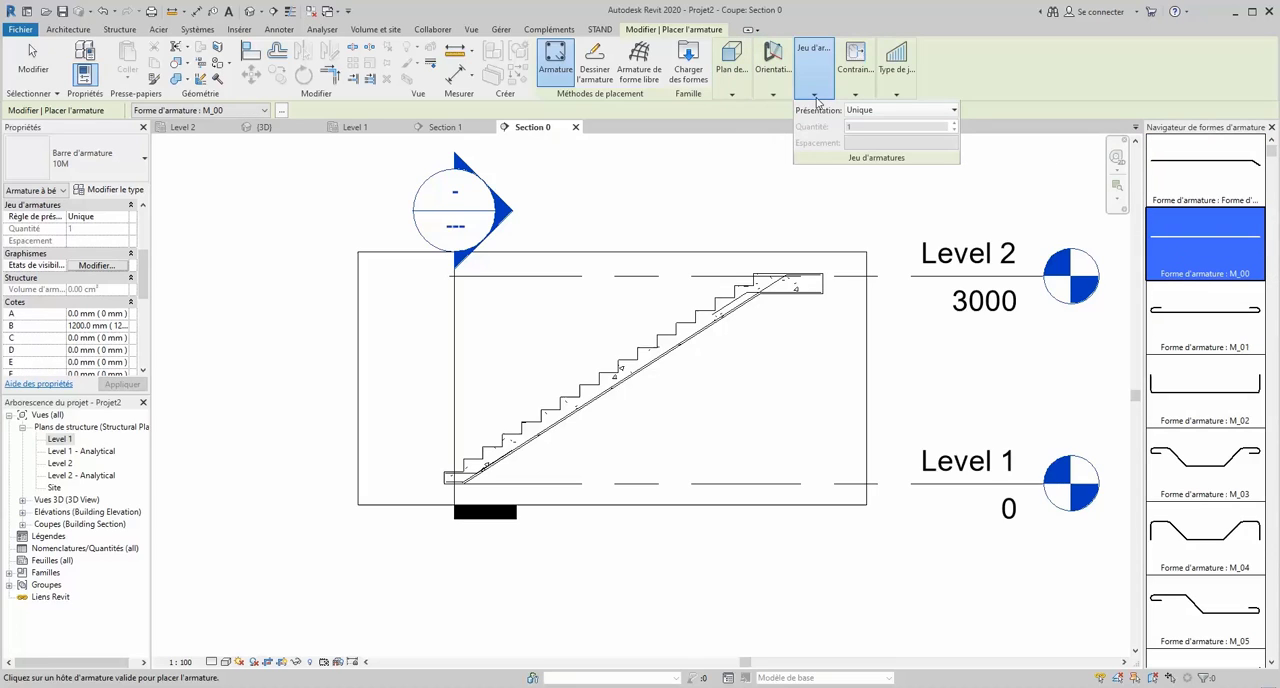
left_click(775, 95)
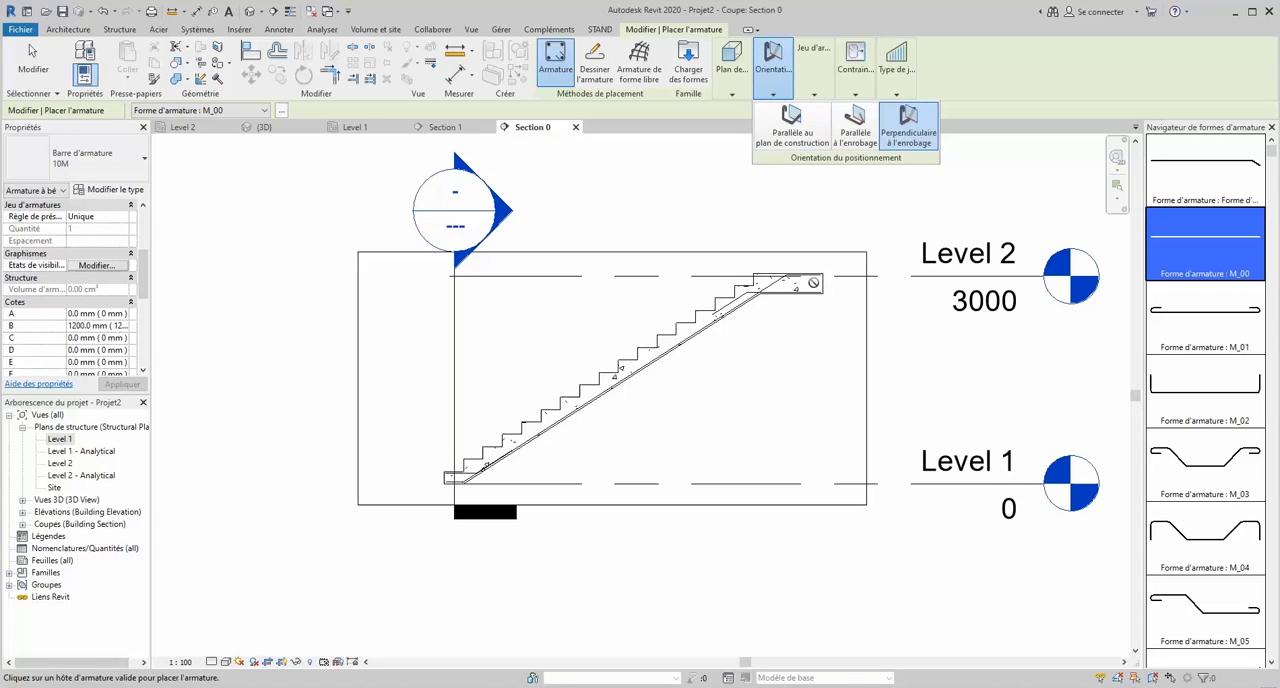
scroll(815, 289, "up", 5)
scroll(815, 289, "up", 1)
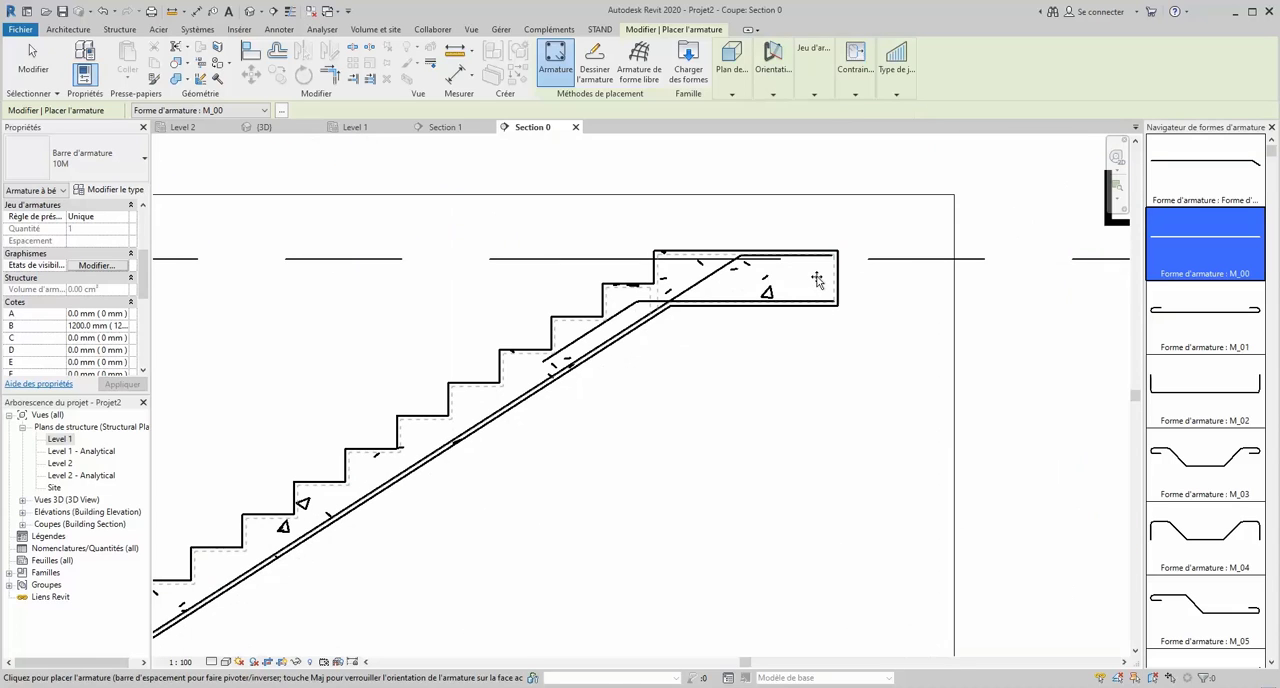
scroll(834, 270, "down", 5)
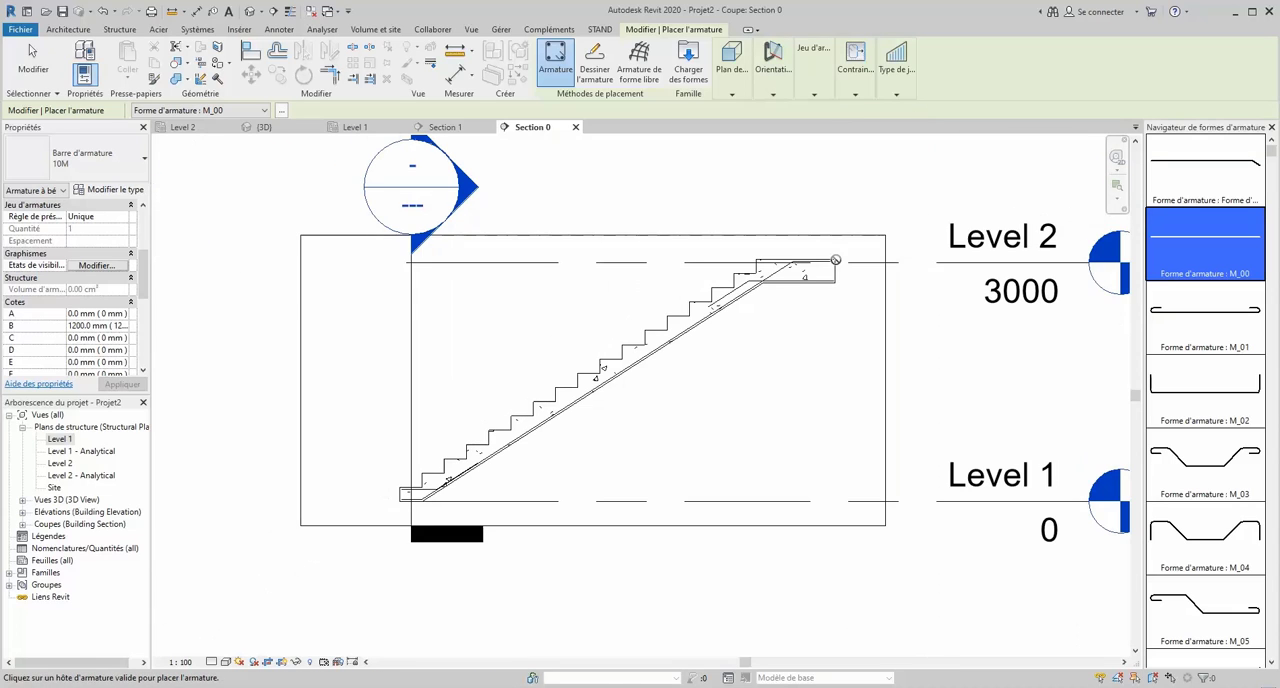
scroll(826, 278, "up", 5)
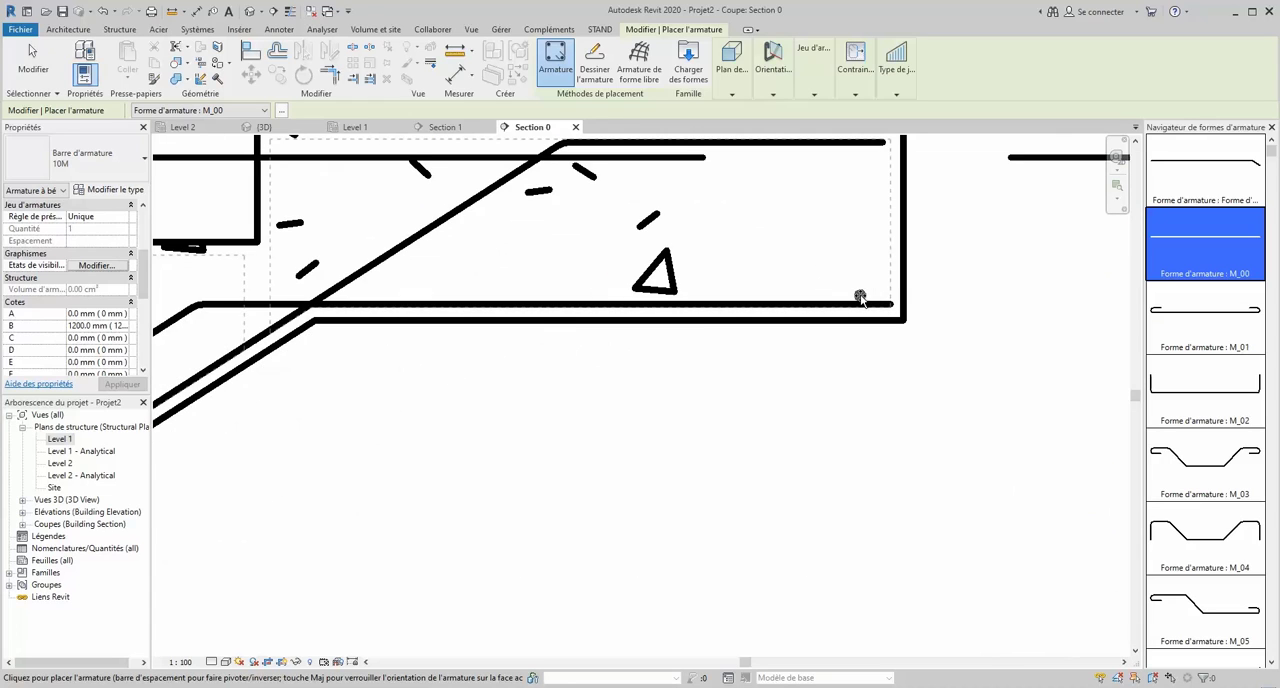
scroll(860, 298, "down", 6)
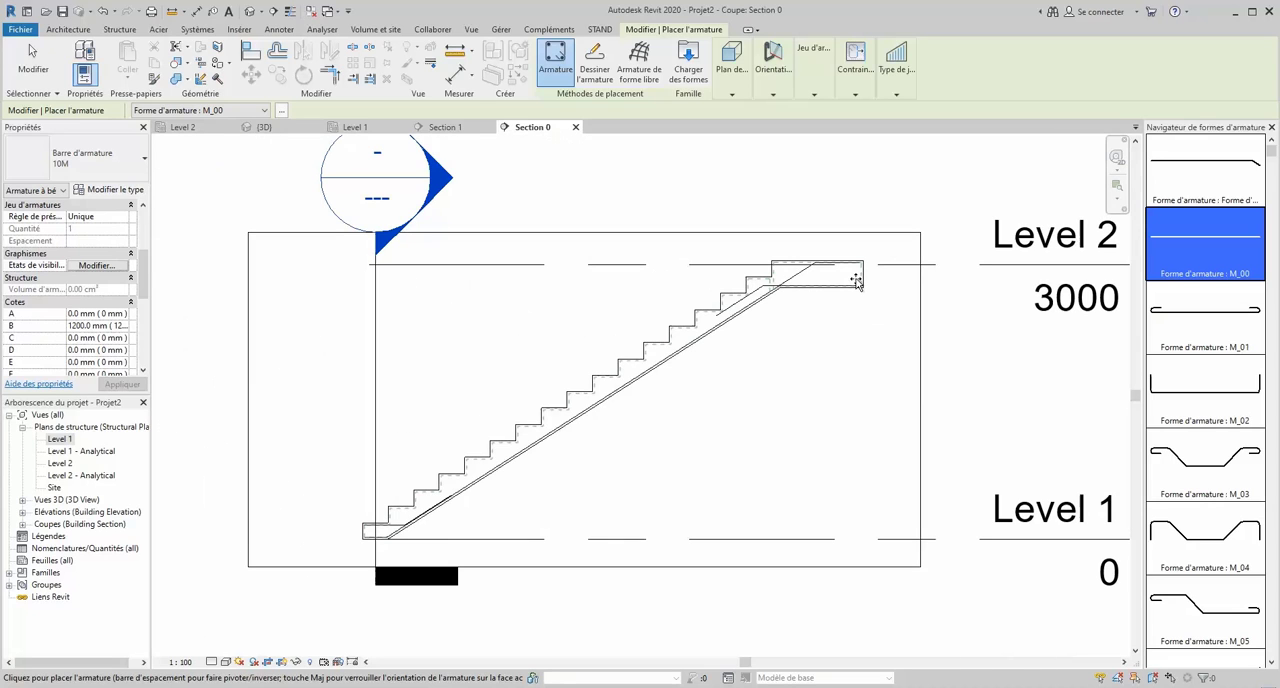
scroll(387, 543, "up", 3)
scroll(387, 543, "up", 4)
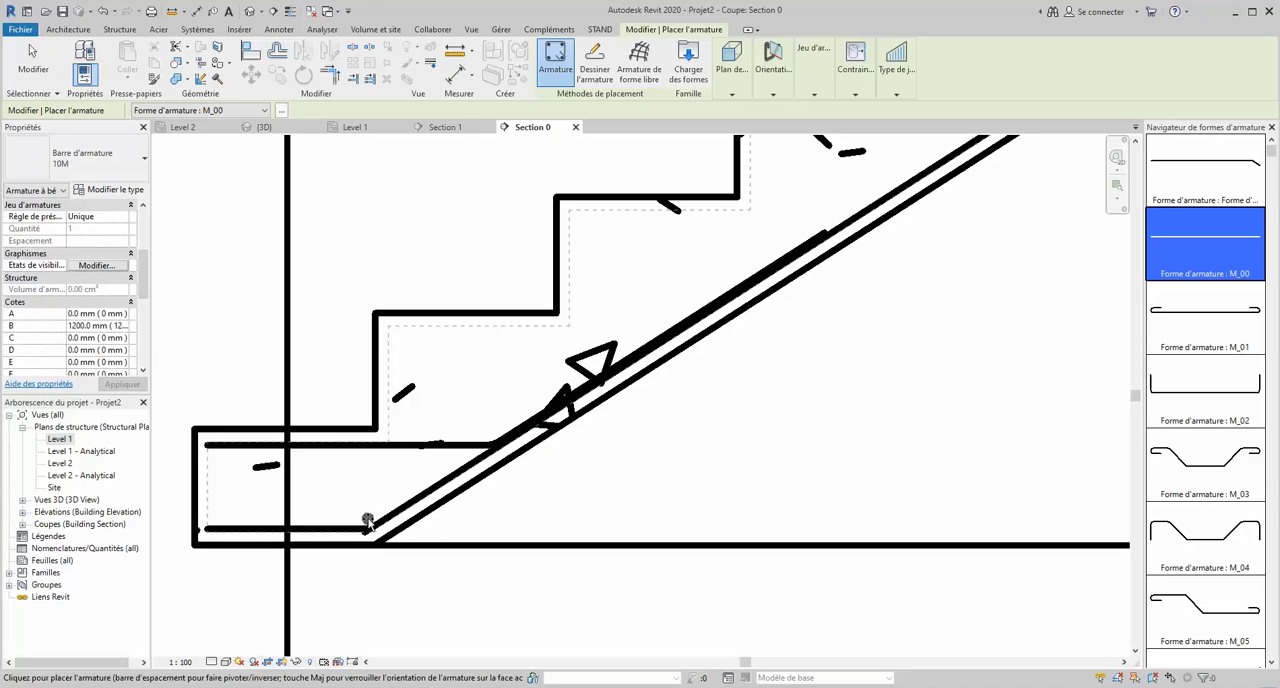
left_click(368, 521)
key("Escape")
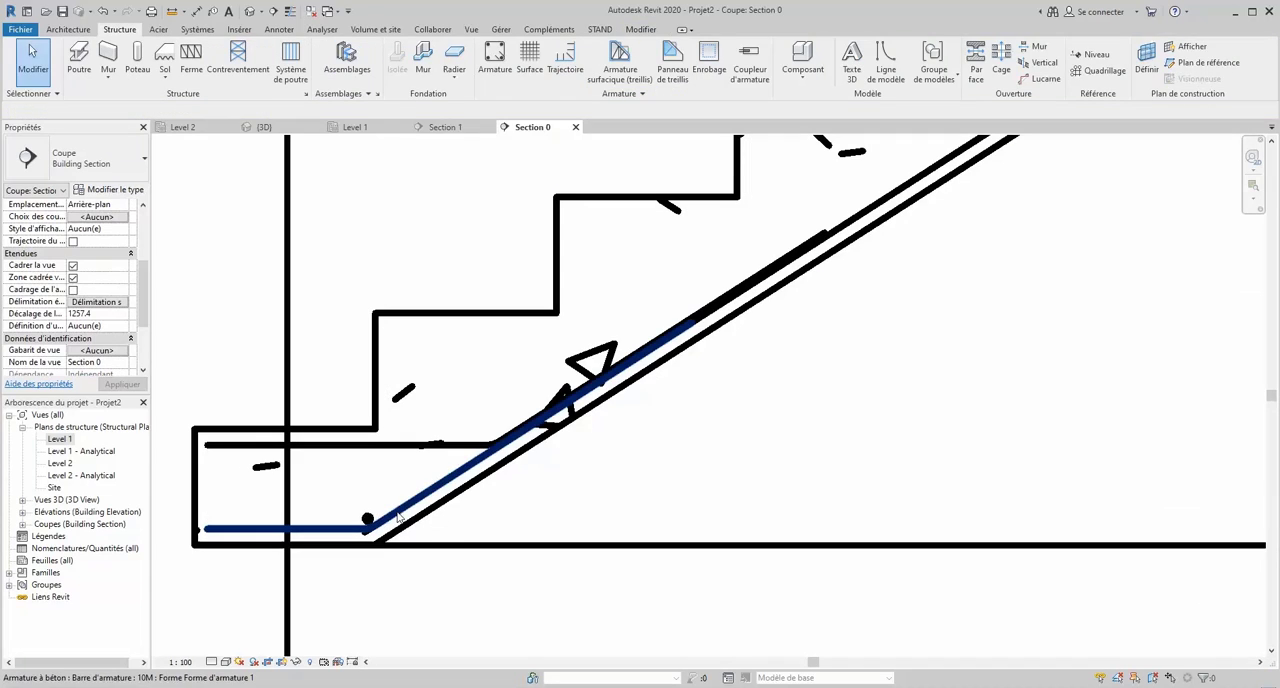
- Lay out the new transverse bar along the flight as a set using Espacement maximum with 200 mm spacing
left_click(449, 520)
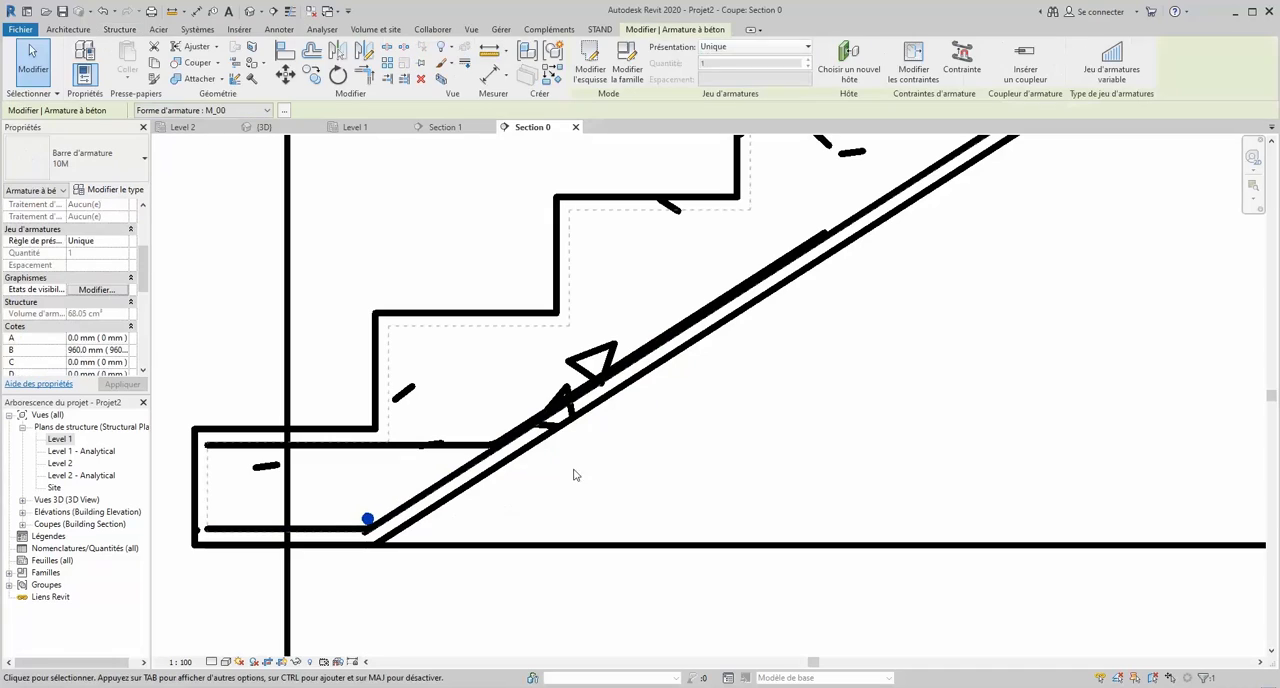
left_click(757, 47)
left_click(745, 90)
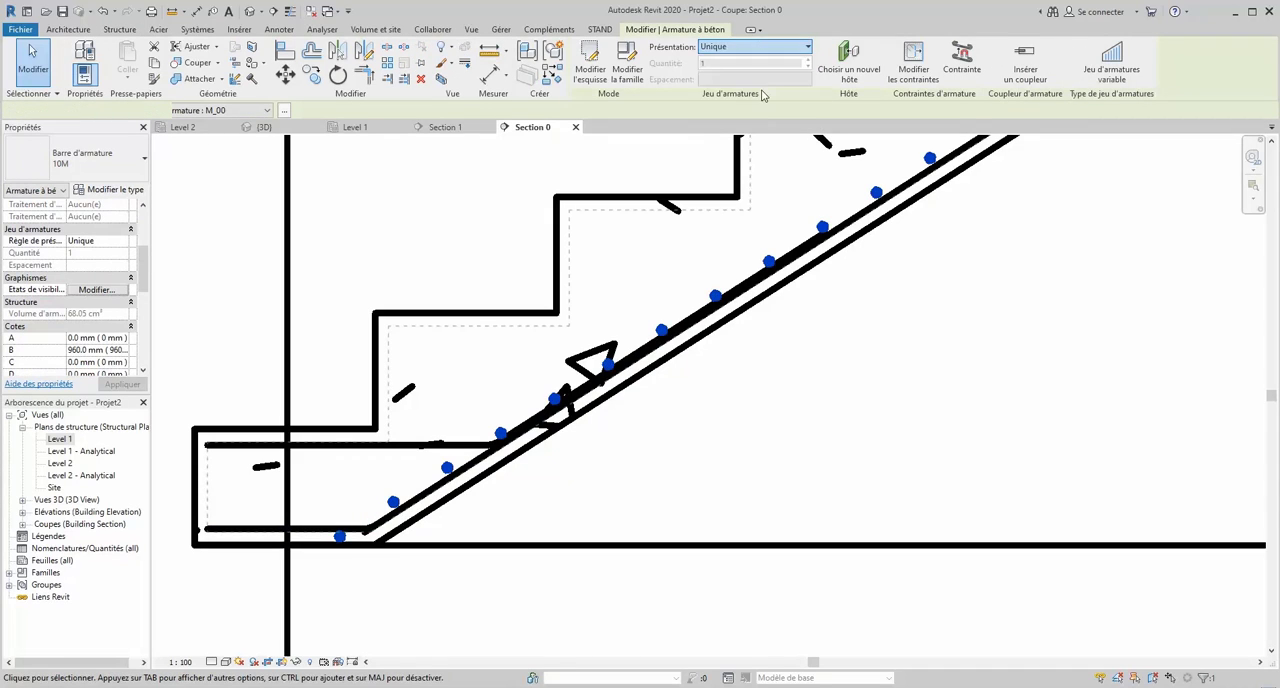
mouse_move(749, 88)
left_click_drag(711, 80, 659, 88)
type("200")
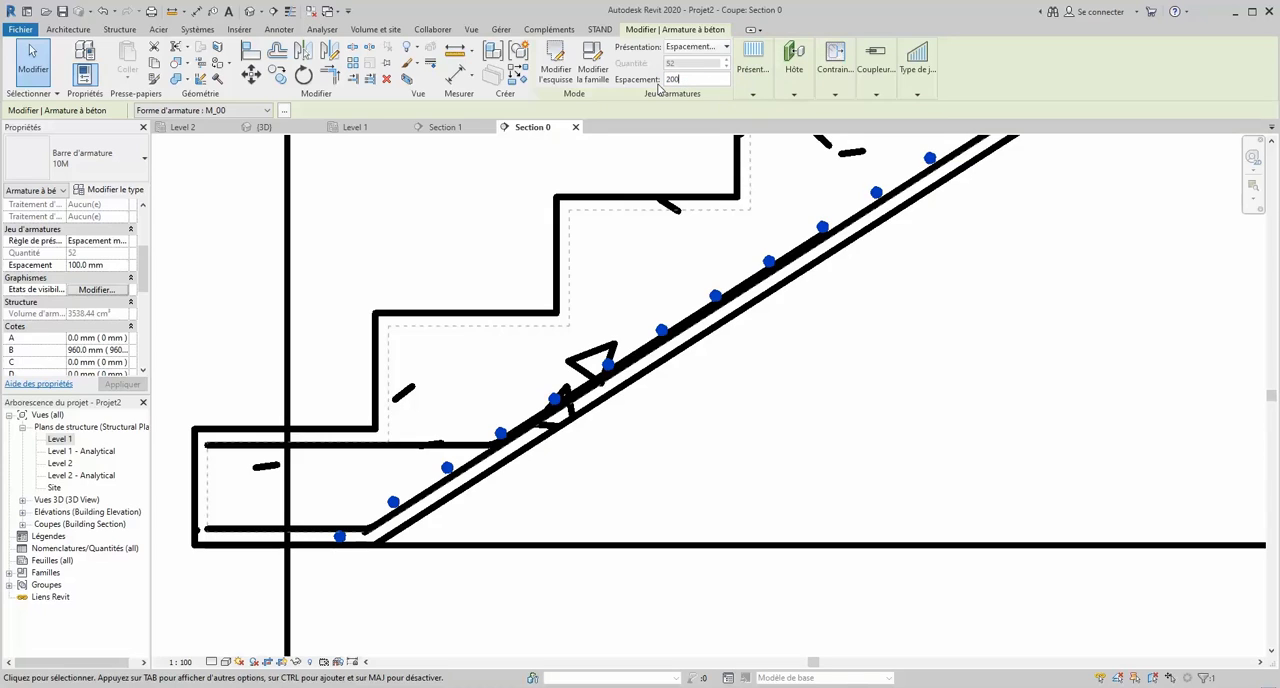
key("Return")
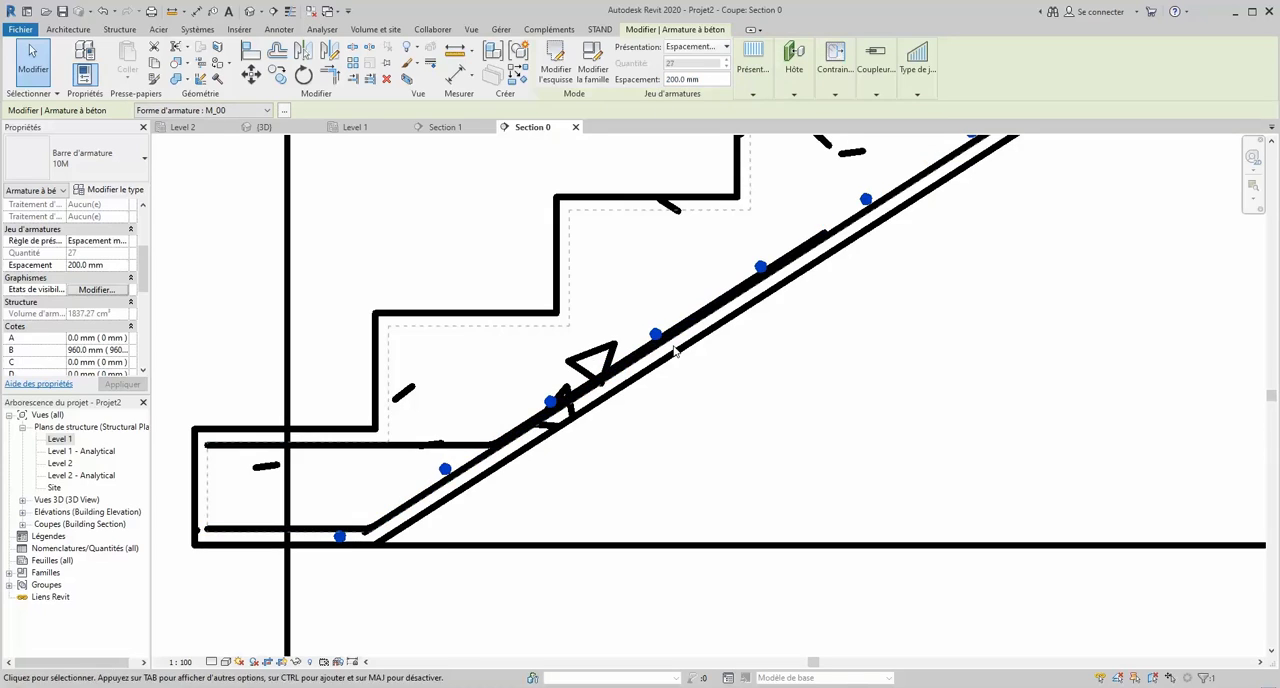
- Shift the transverse bar set so its bars sit on top of the flight's lower longitudinal bars, starting at the bend
left_click_drag(340, 537, 370, 521)
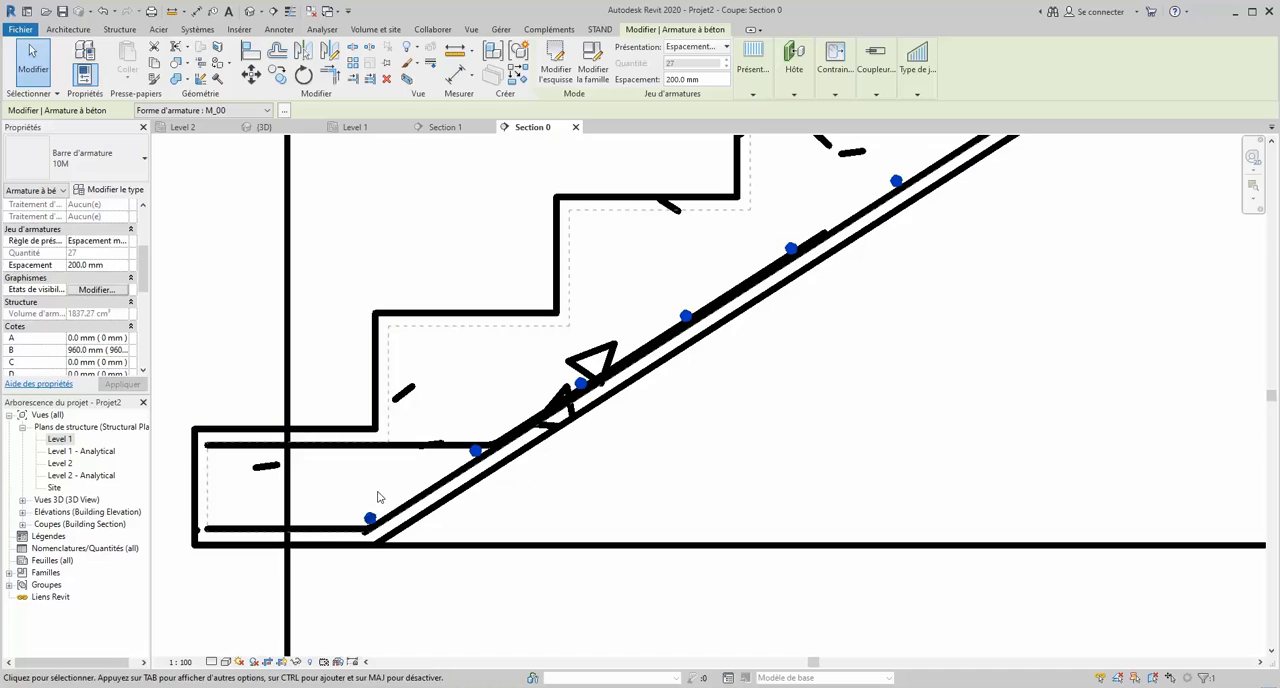
left_click_drag(370, 518, 366, 514)
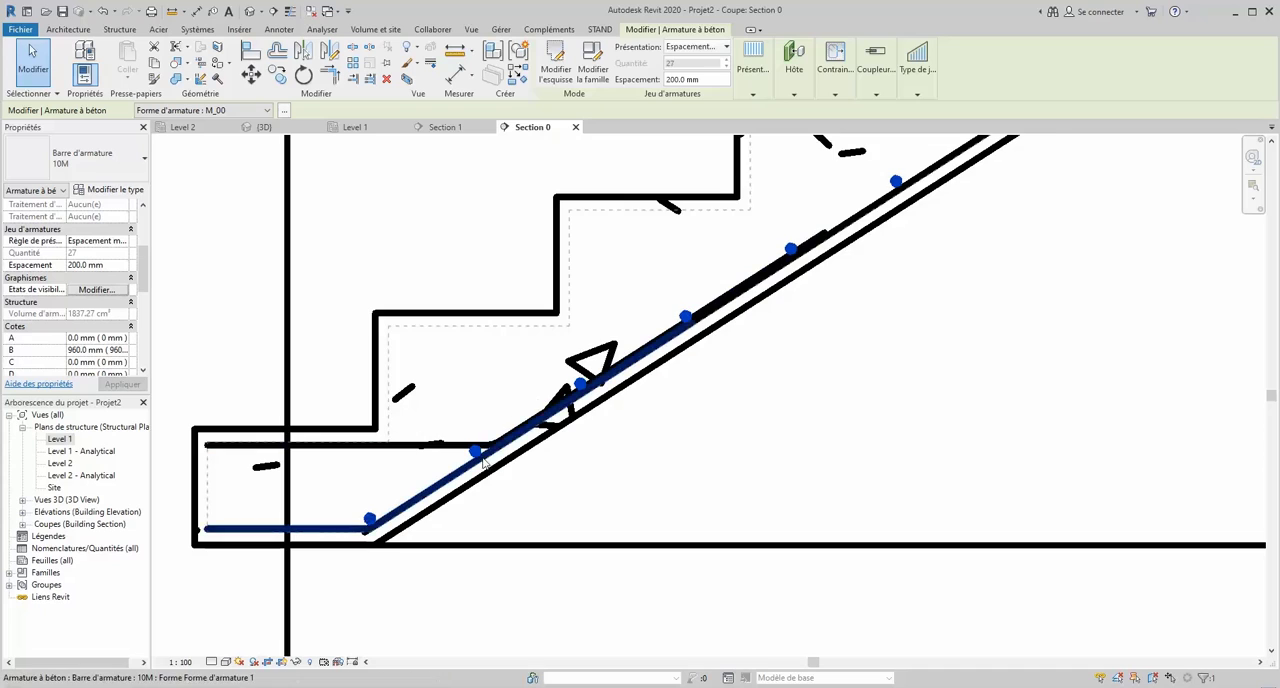
scroll(478, 450, "up", 3)
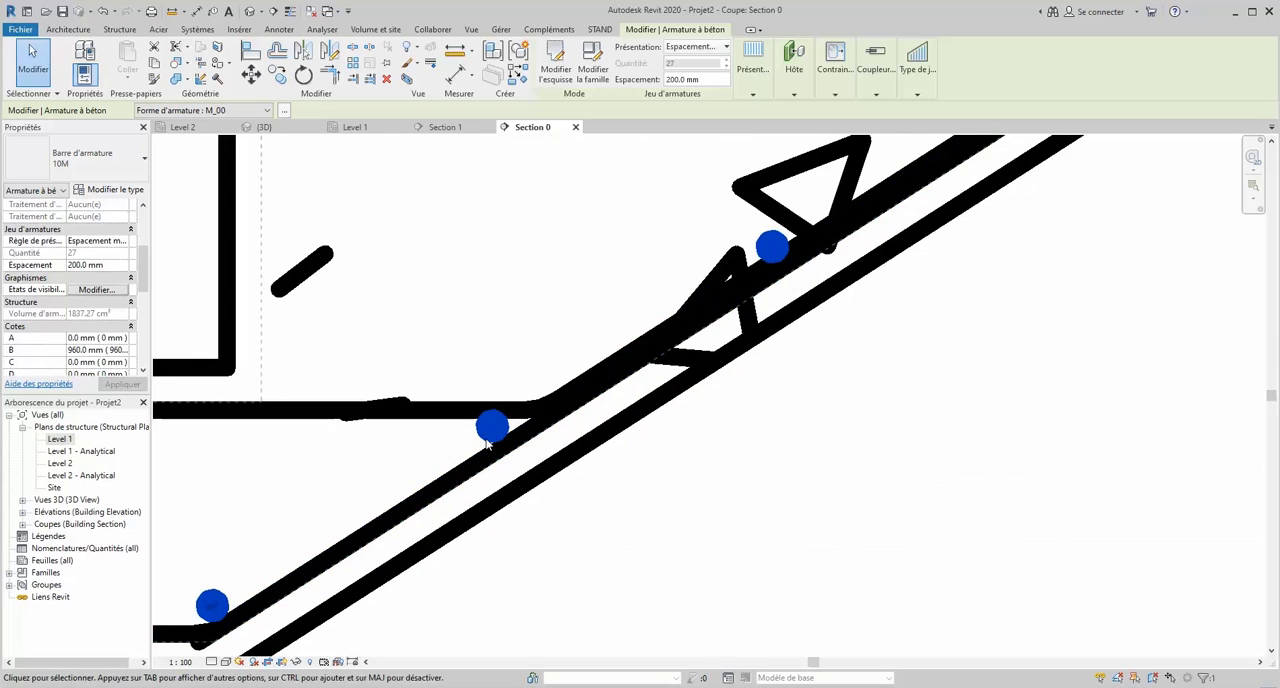
left_click_drag(214, 611, 205, 597)
scroll(266, 565, "down", 4)
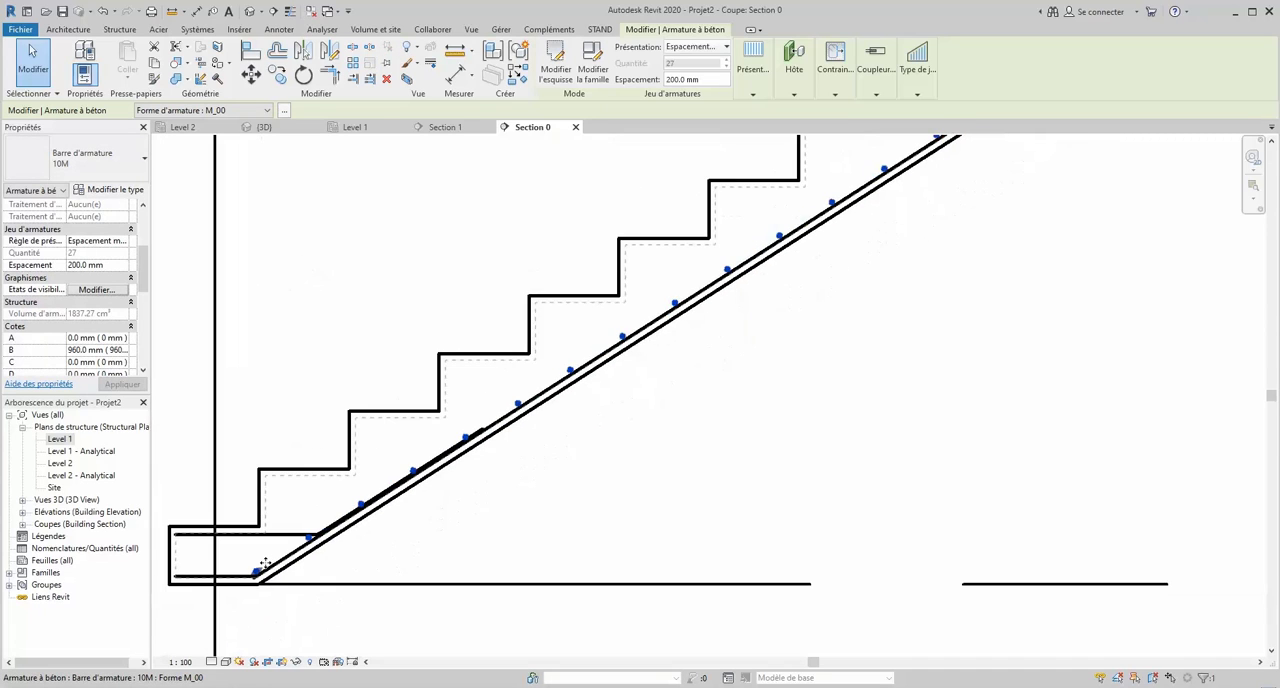
scroll(310, 573, "down", 2)
scroll(310, 573, "down", 3)
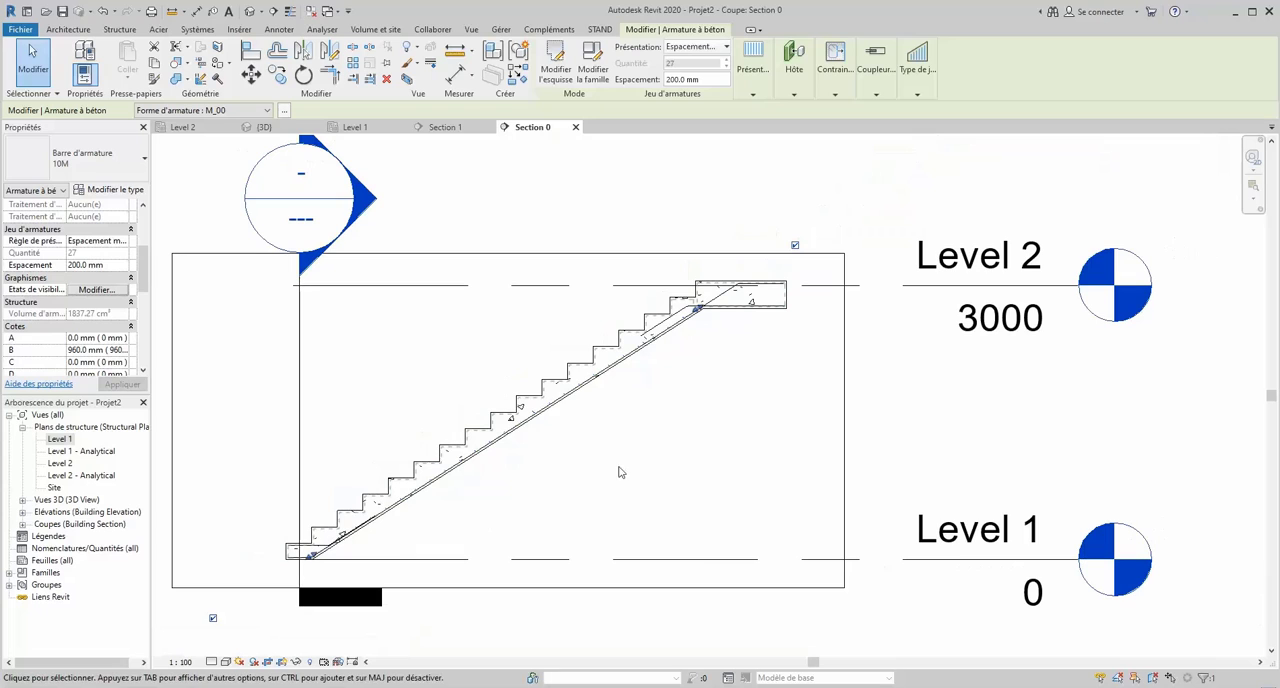
left_click(782, 175)
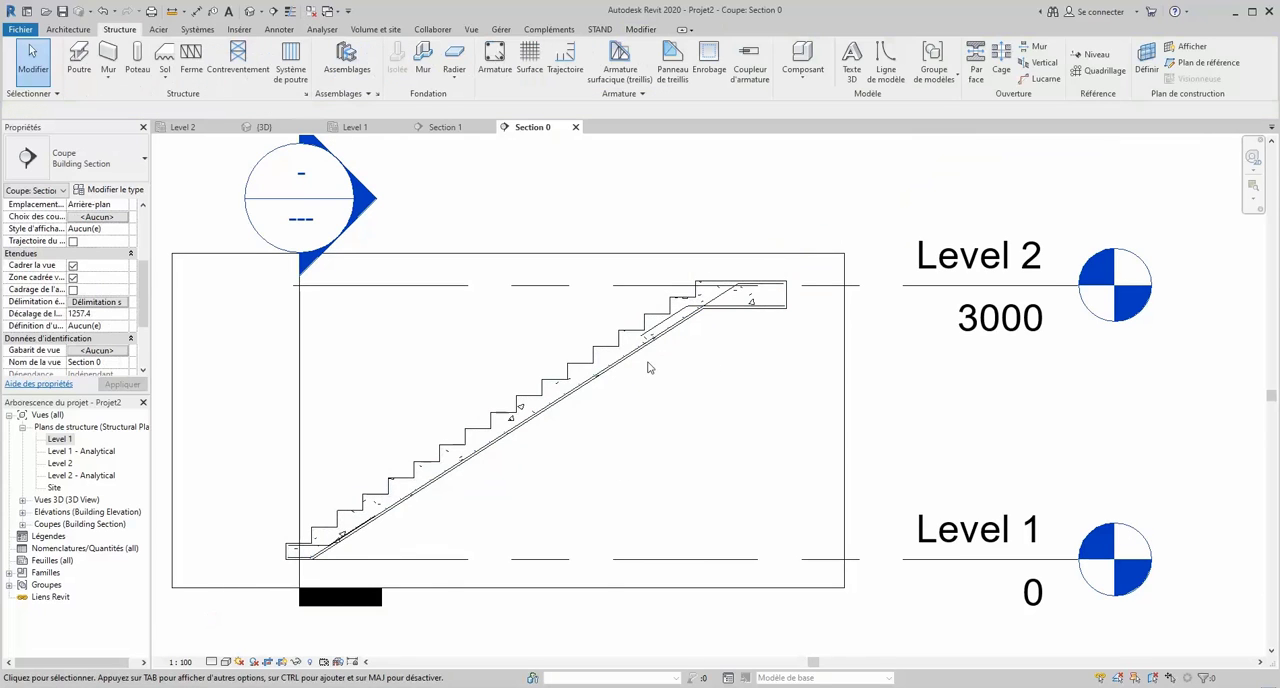
- Set the flight's transverse bar set to display unobscured and as solid in both the Analytical Model and {3D} views
scroll(651, 350, "up", 4)
left_click(623, 323)
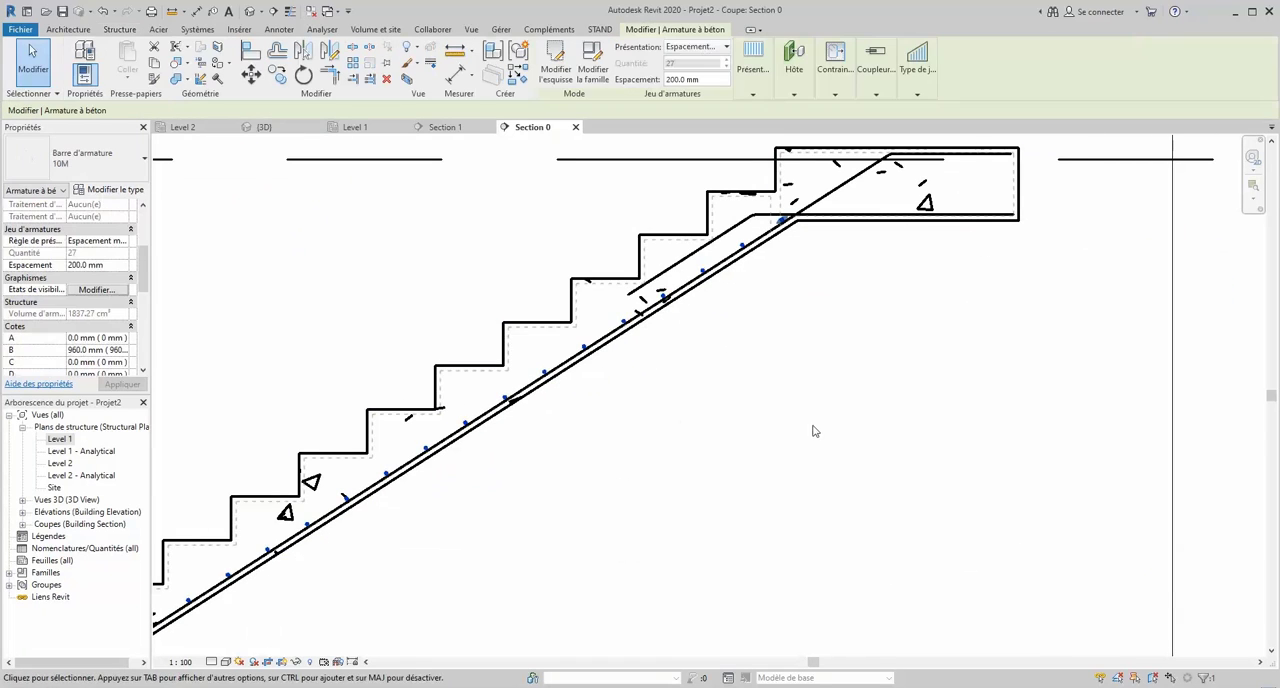
left_click(97, 289)
left_click(685, 419)
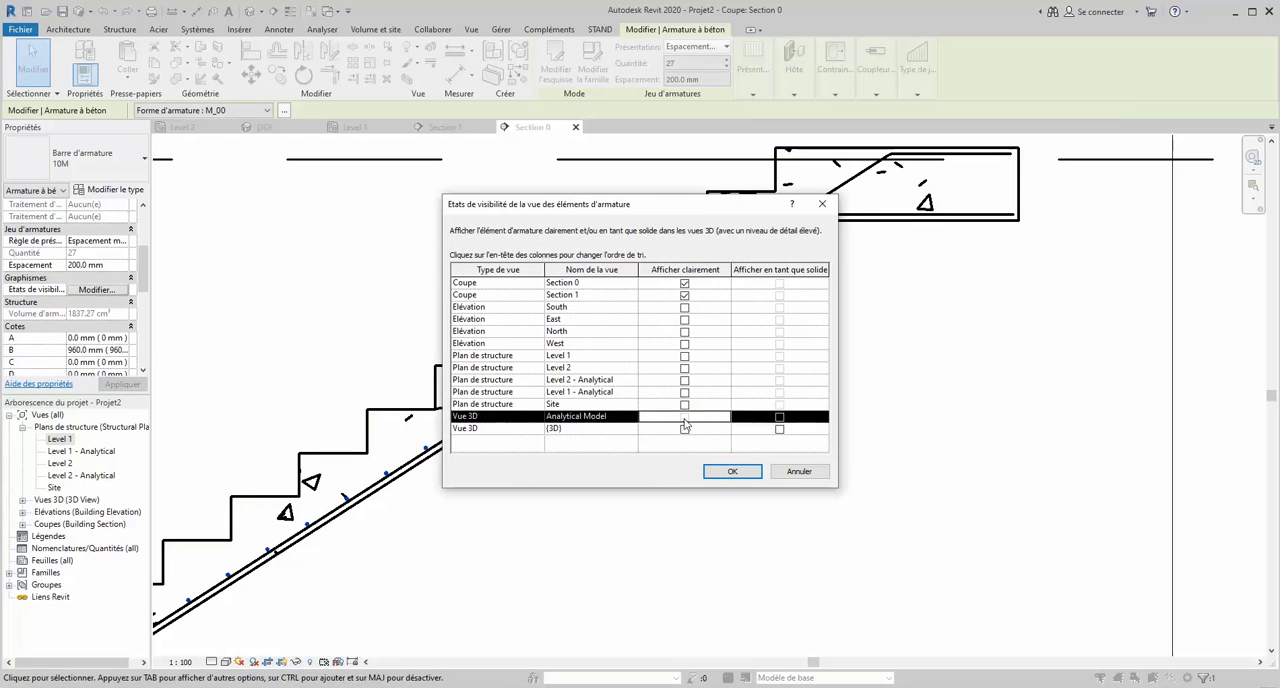
left_click(780, 417)
left_click(780, 429)
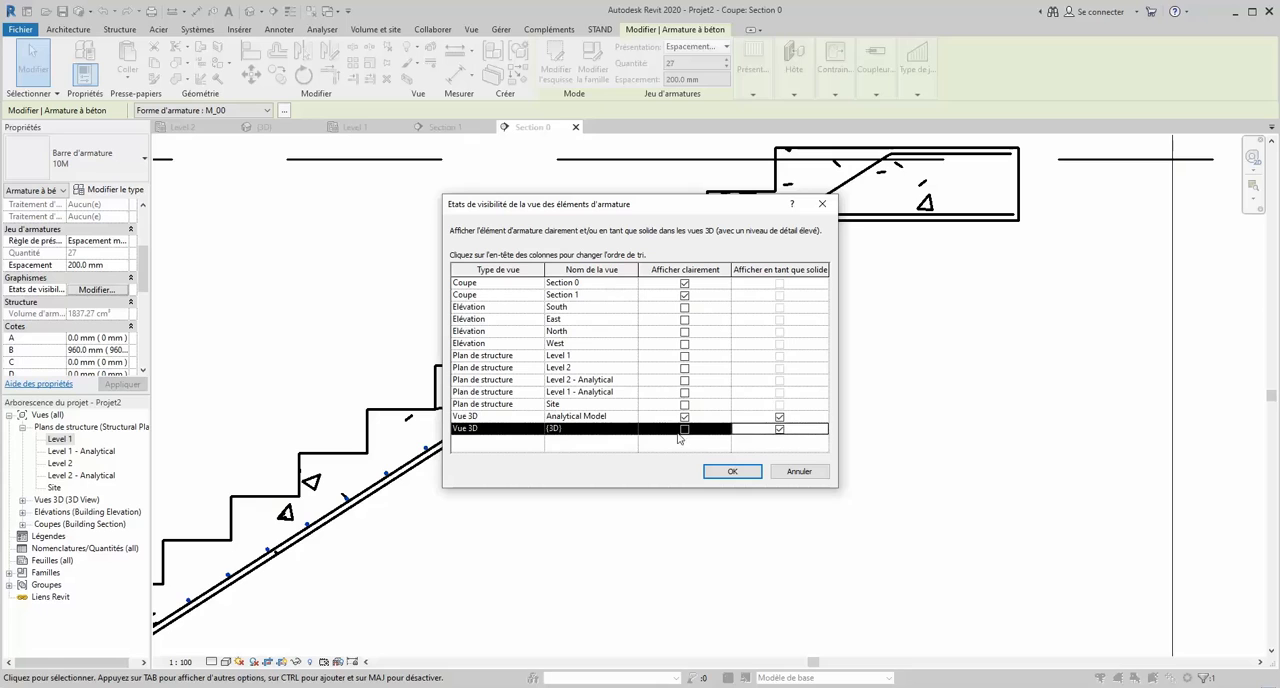
left_click(684, 429)
left_click(732, 472)
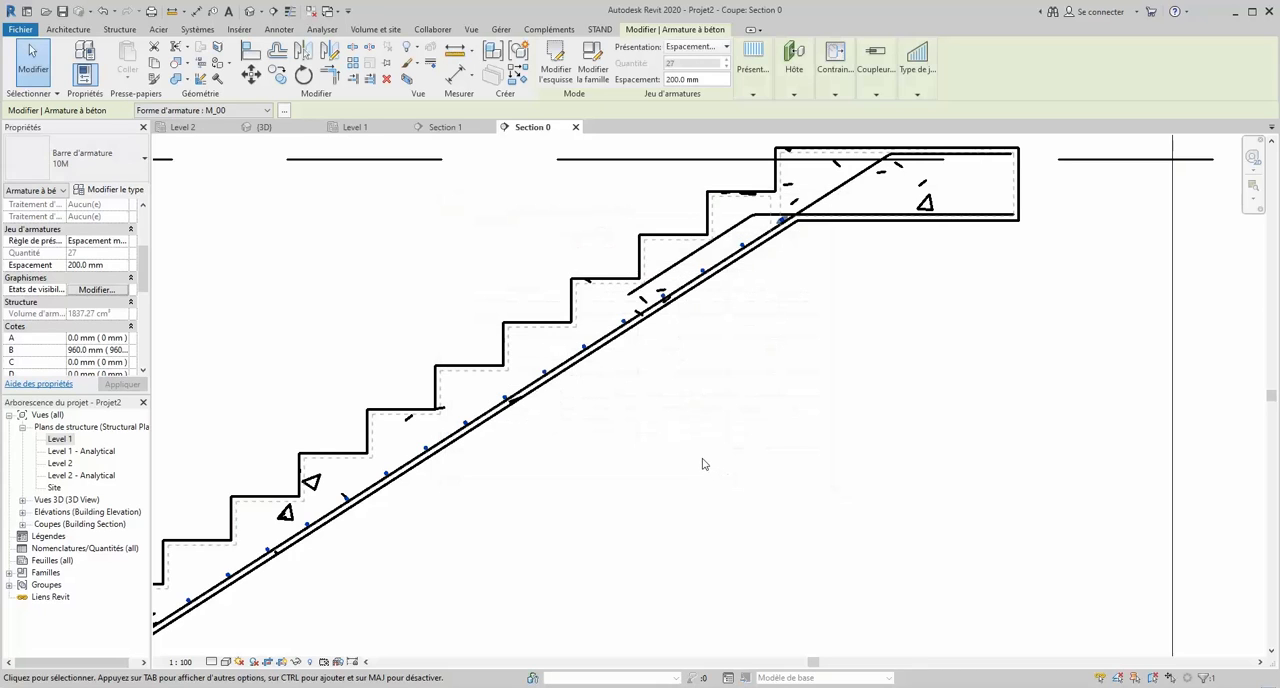
left_click(837, 447)
- Place a straight M_00 bar perpendicular to the cover on the landing's lower bar, just past its junction with the flight
scroll(700, 414, "down", 5)
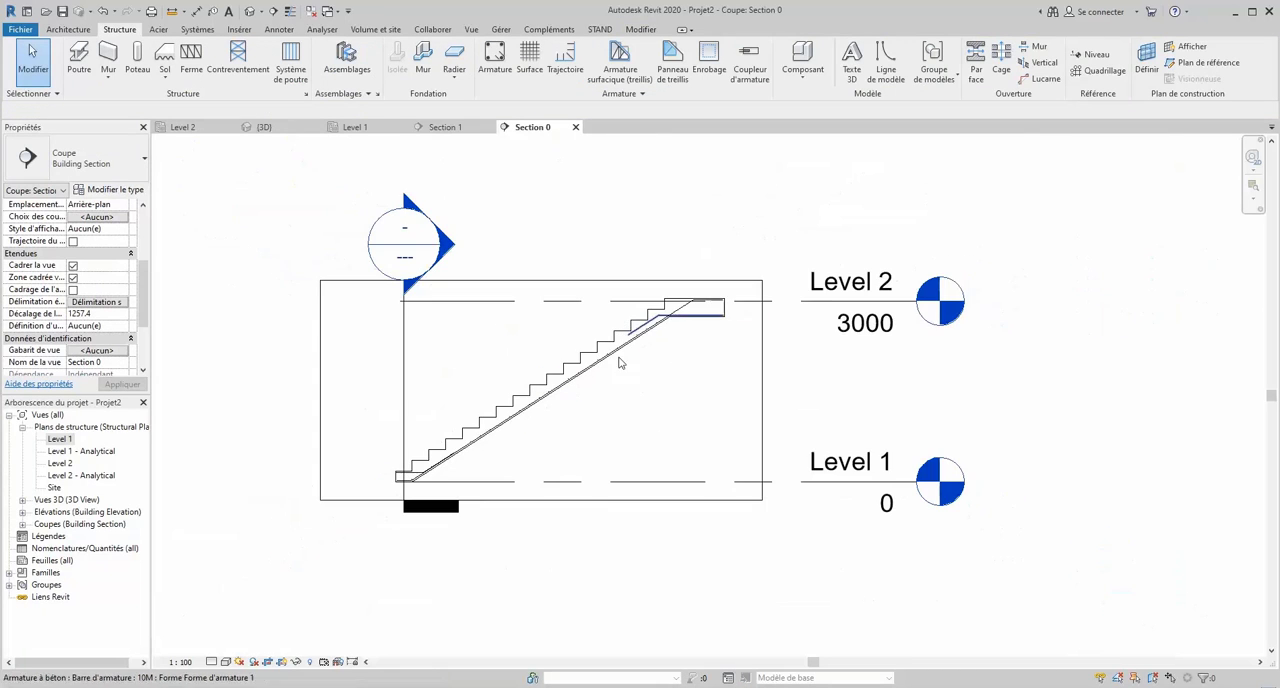
scroll(440, 460, "up", 3)
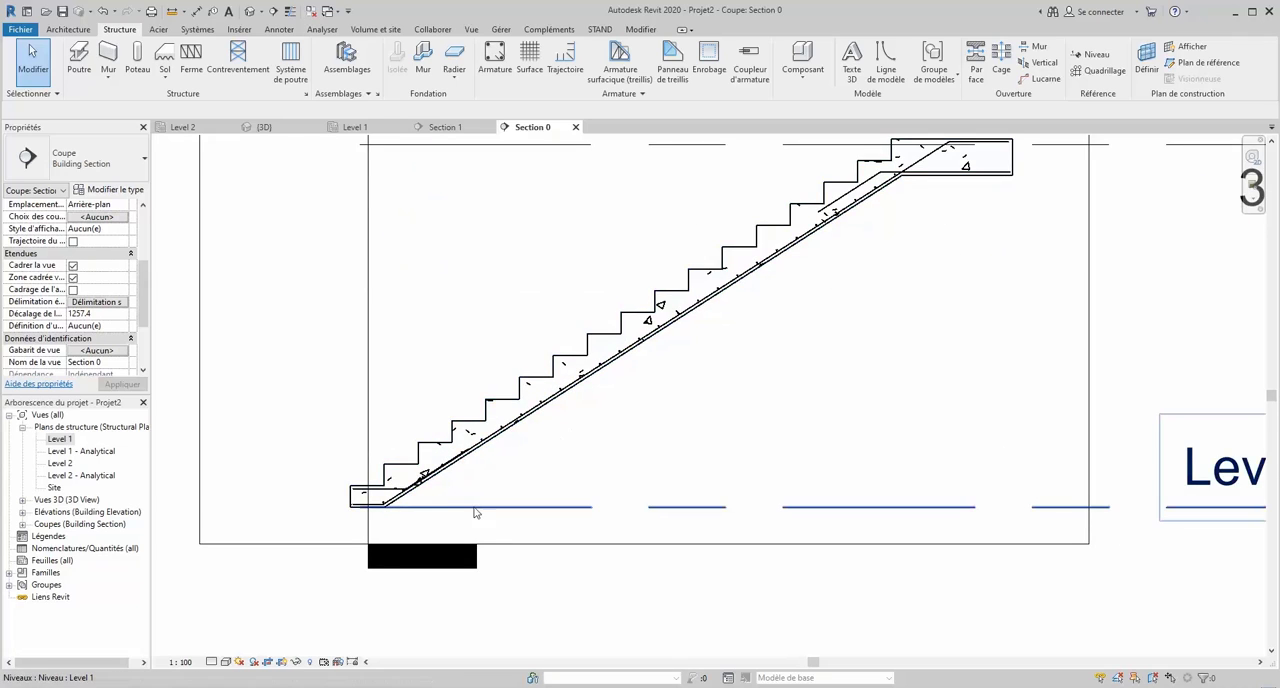
scroll(459, 510, "down", 2)
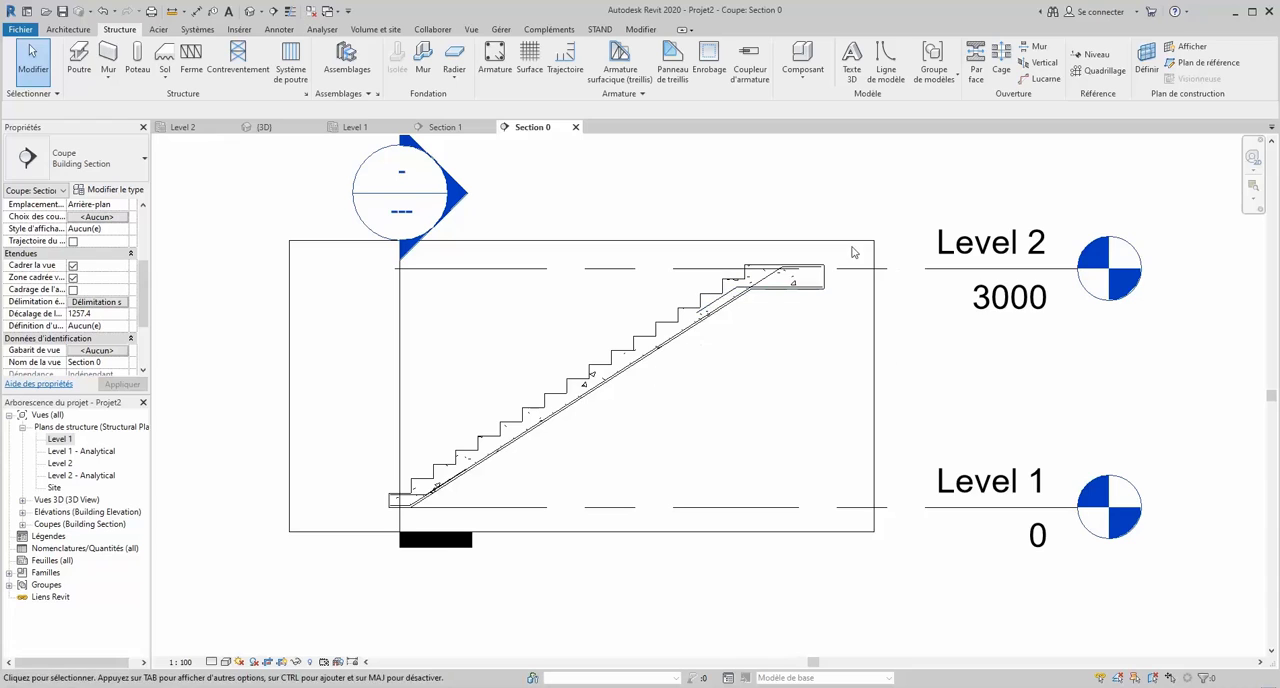
left_click(497, 58)
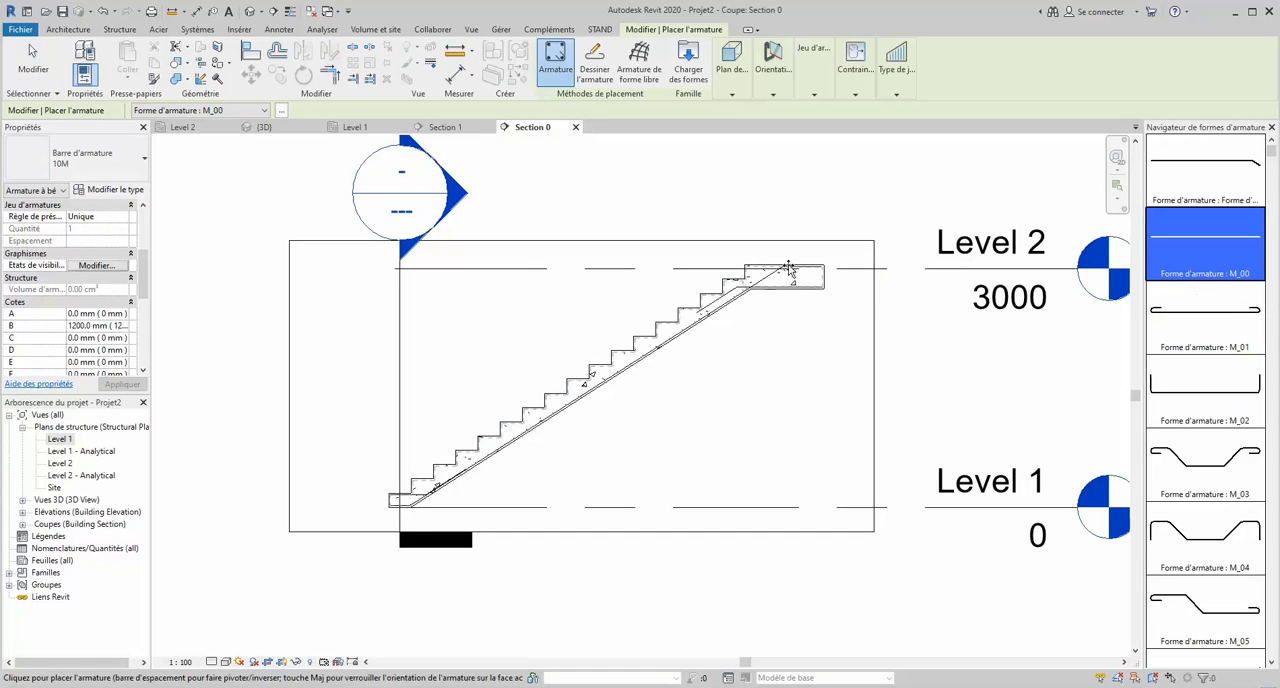
scroll(790, 282, "up", 3)
scroll(746, 277, "up", 4)
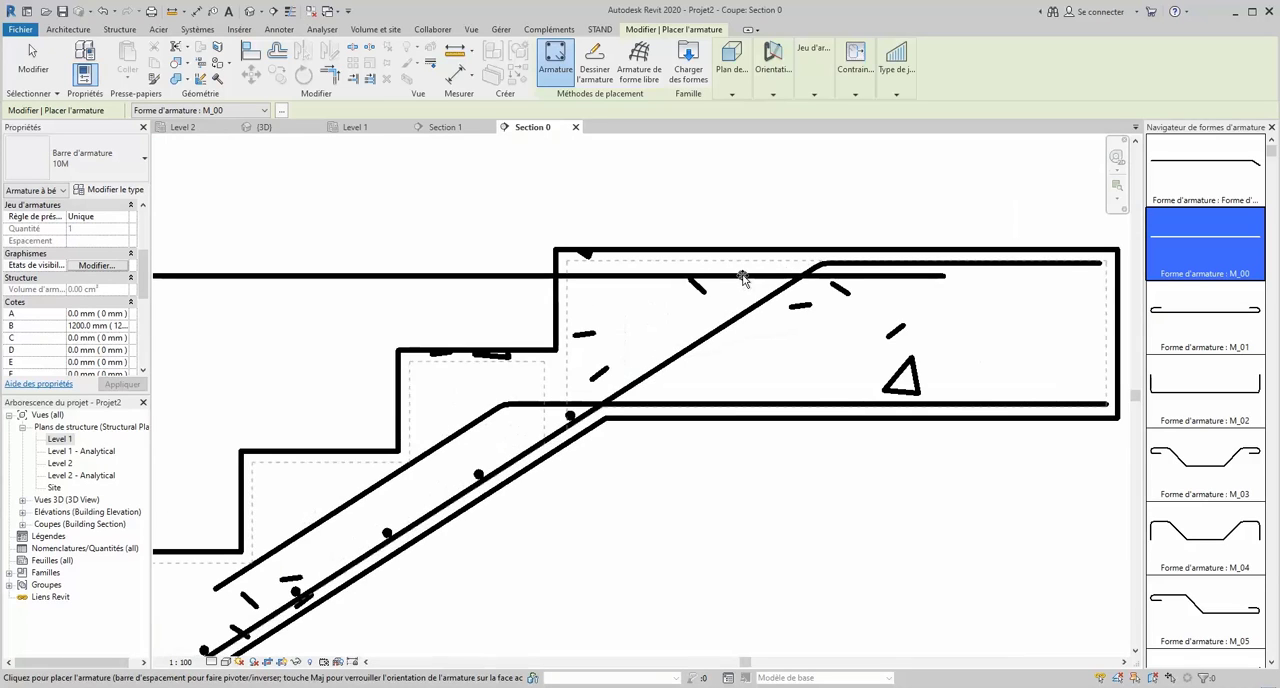
scroll(572, 288, "down", 4)
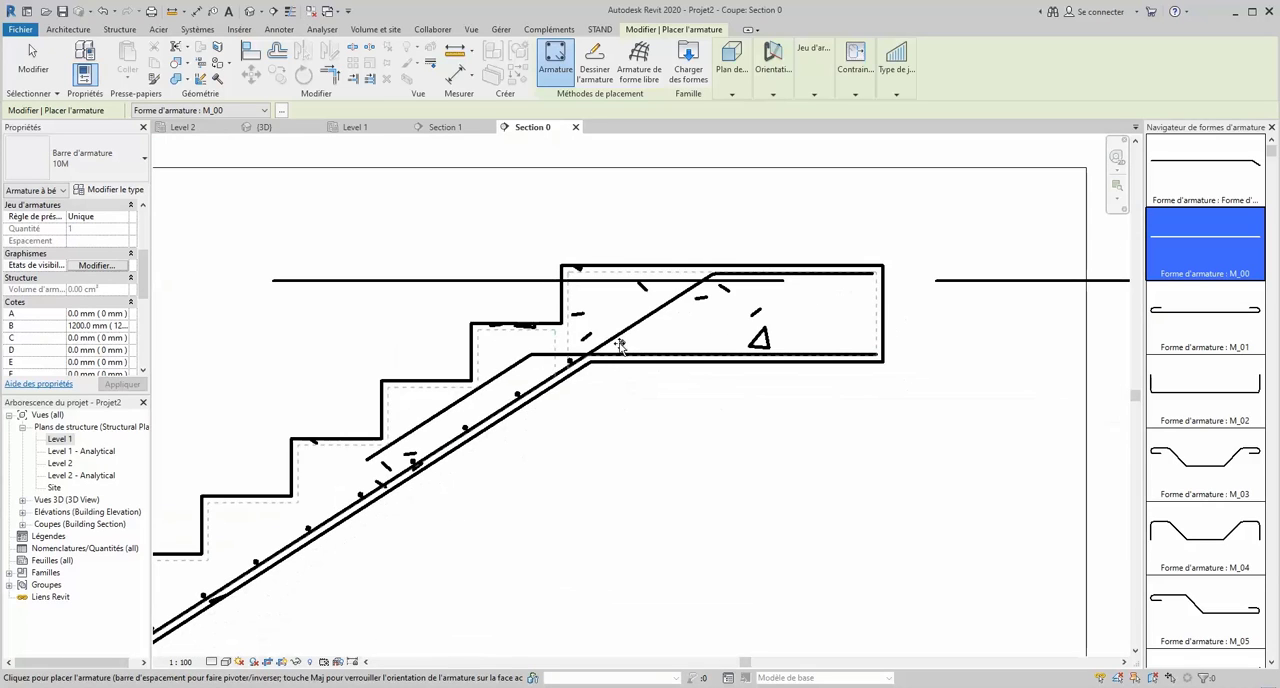
scroll(602, 352, "up", 5)
scroll(606, 350, "up", 4)
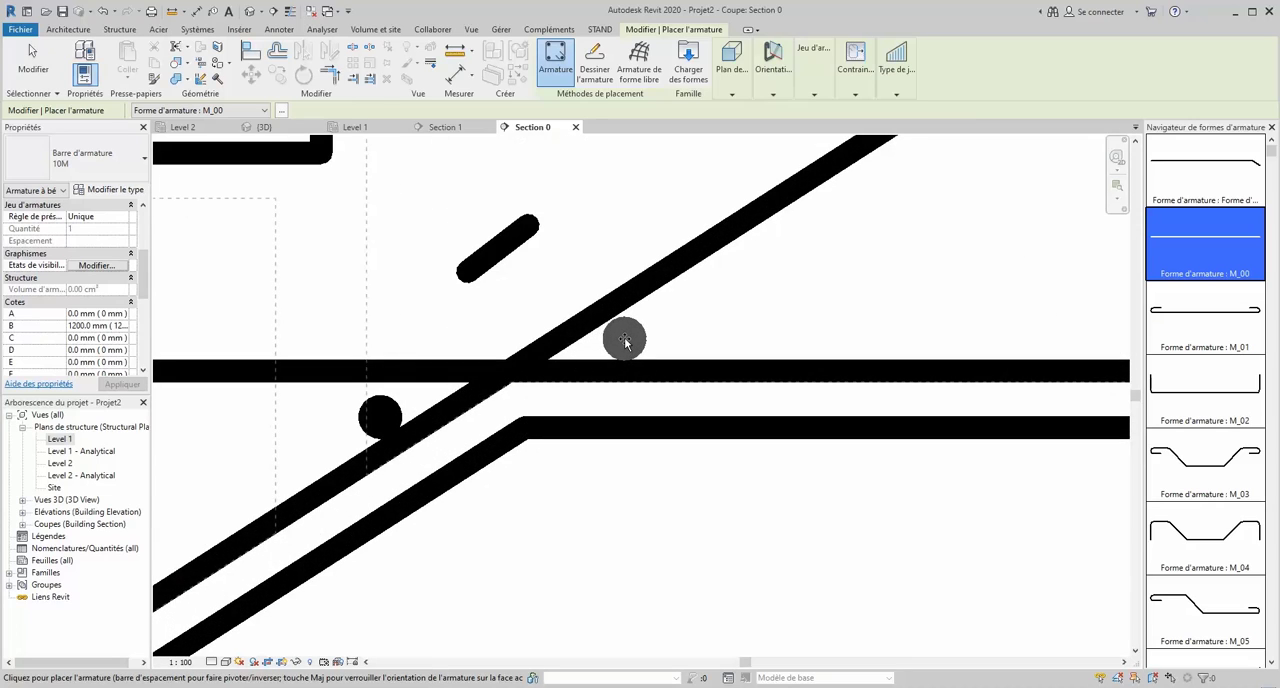
scroll(546, 368, "down", 3)
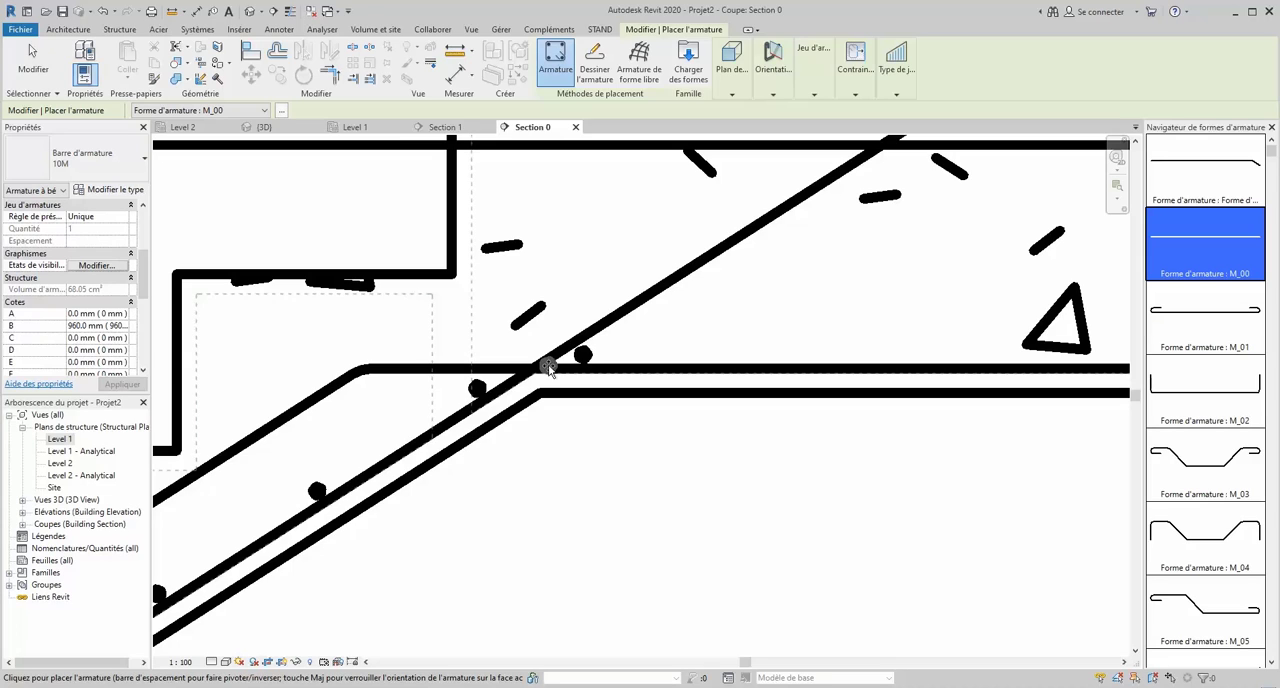
scroll(548, 367, "down", 3)
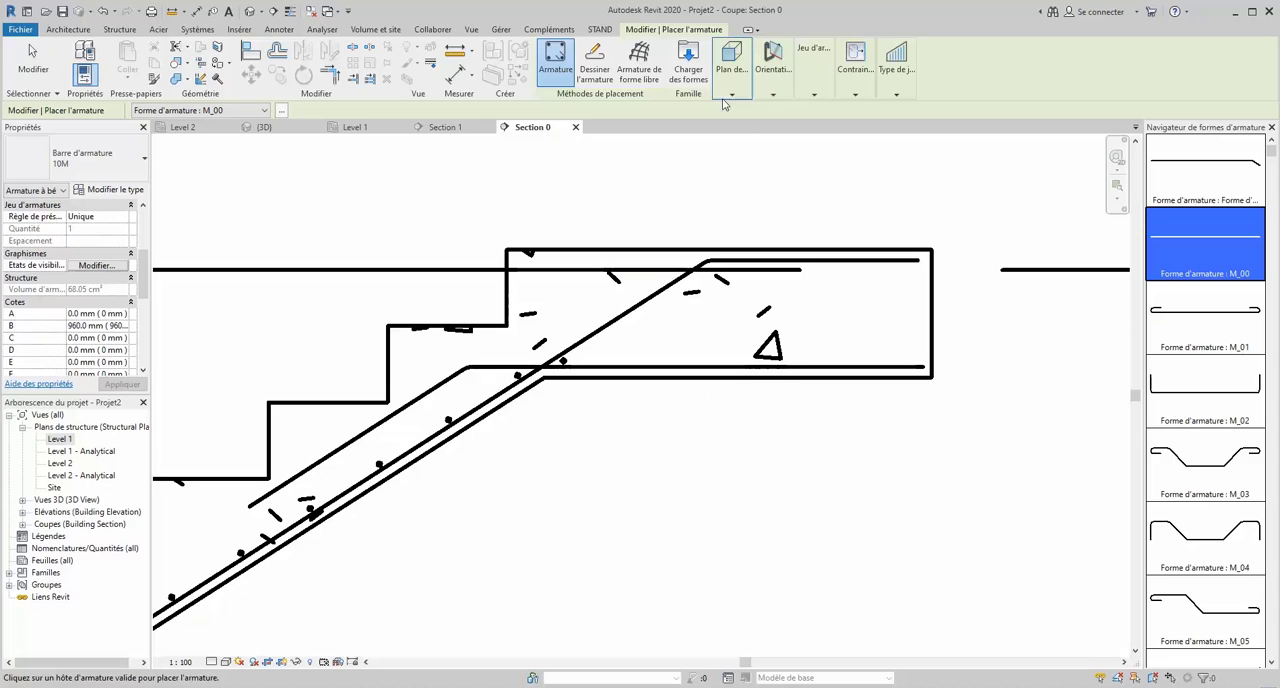
left_click(789, 88)
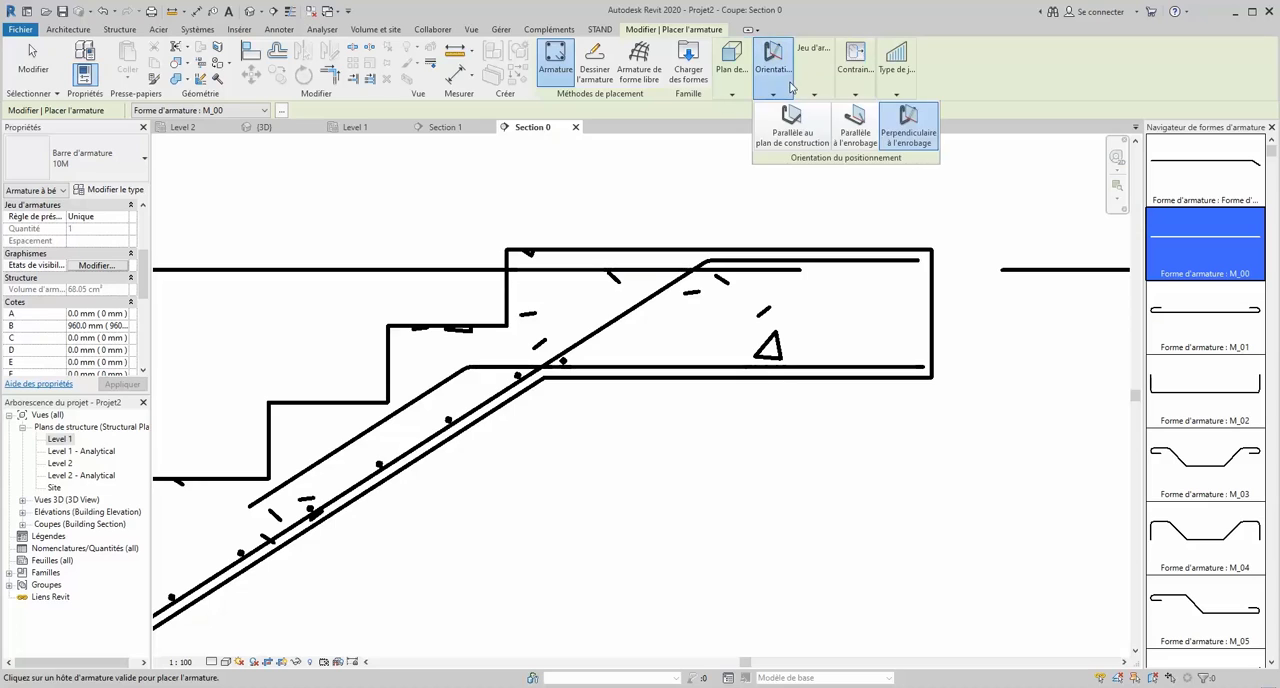
left_click(714, 270)
key("Escape")
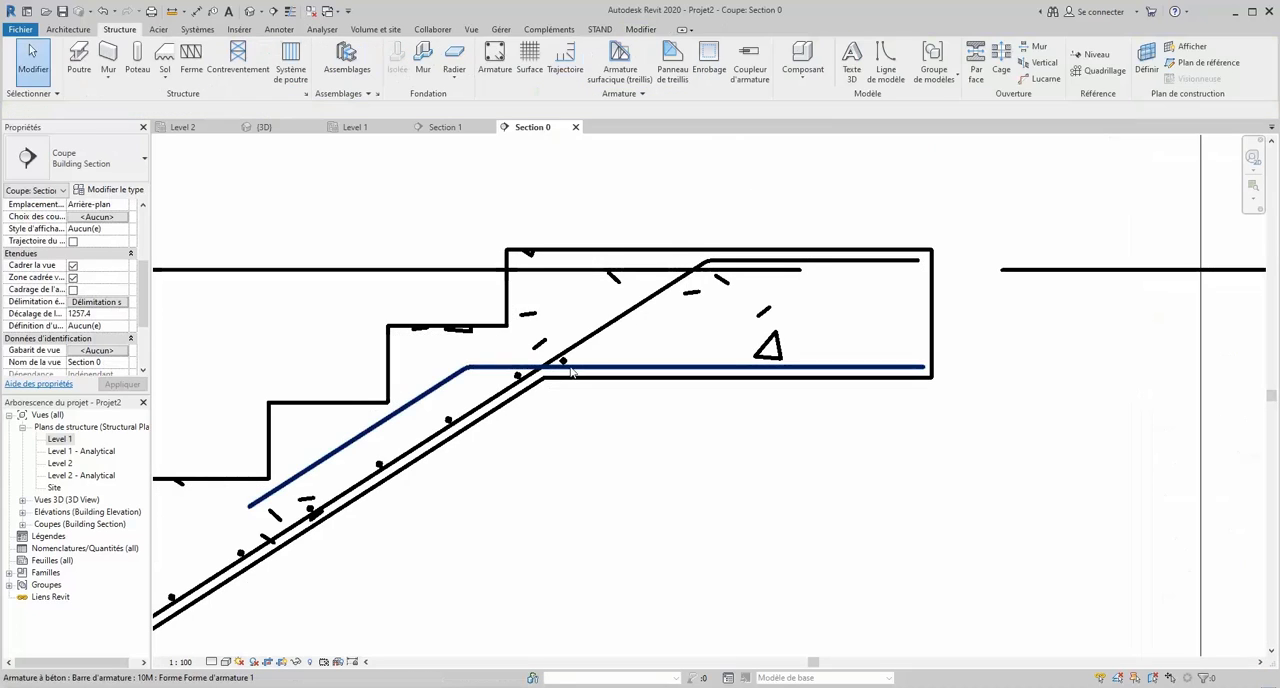
- Lay out the landing's lower transverse bar as a set using Espacement maximum with 200 mm spacing
scroll(557, 360, "up", 3)
left_click(557, 358)
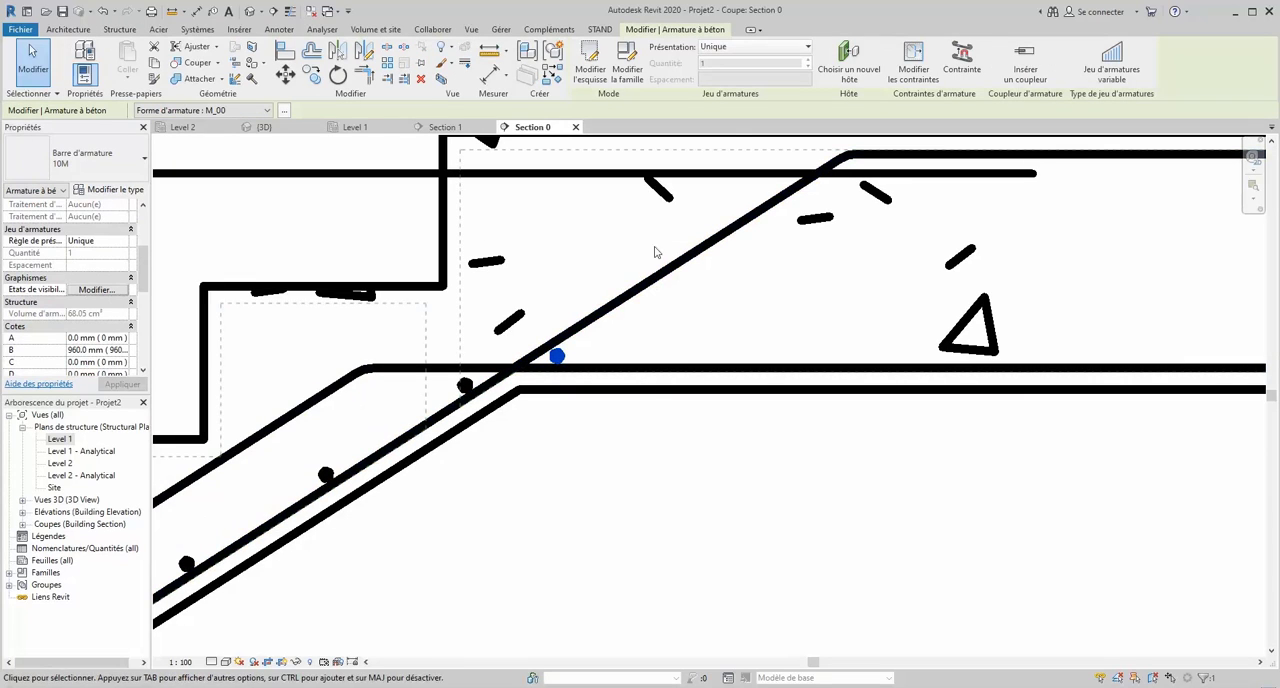
left_click(790, 47)
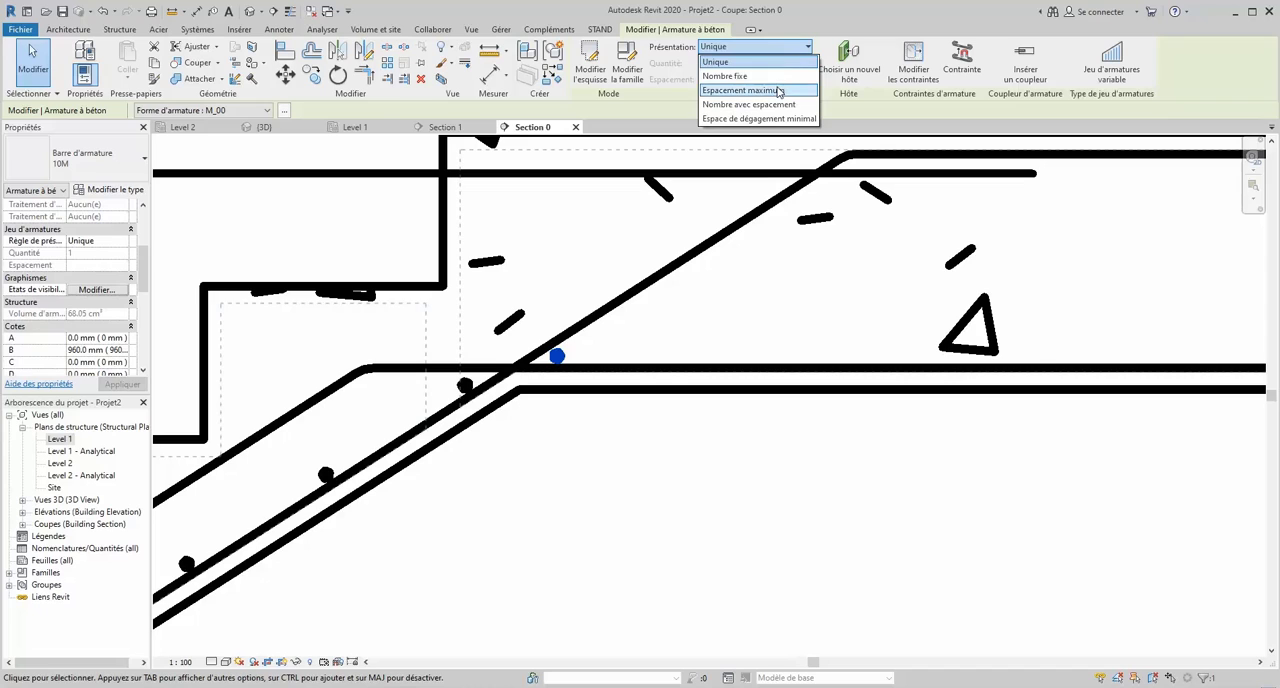
left_click(778, 89)
scroll(697, 356, "down", 3)
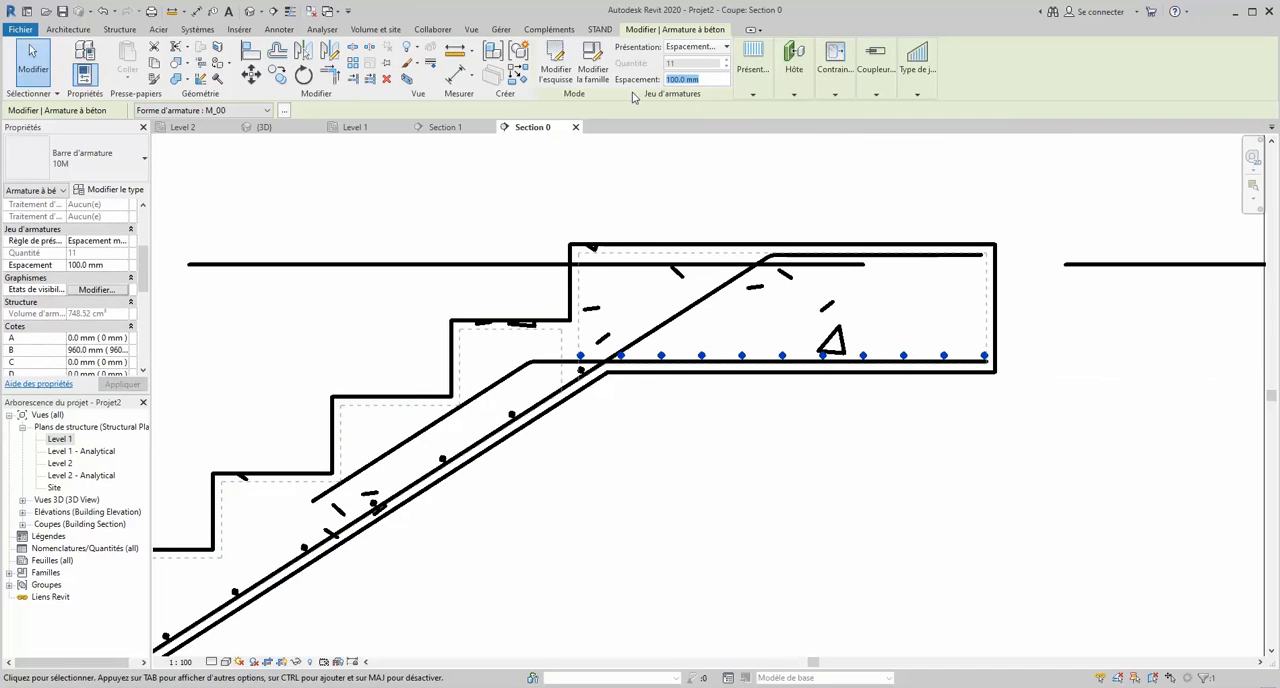
type("2")
scroll(797, 215, "down", 4)
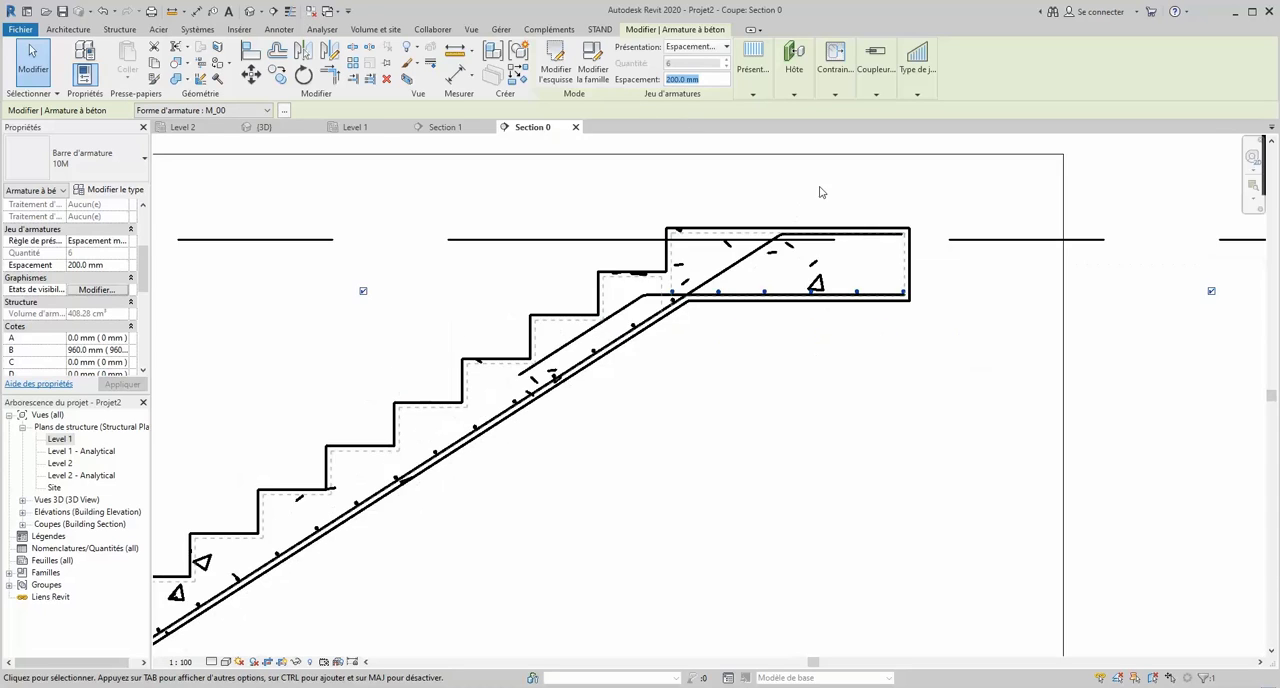
left_click(807, 166)
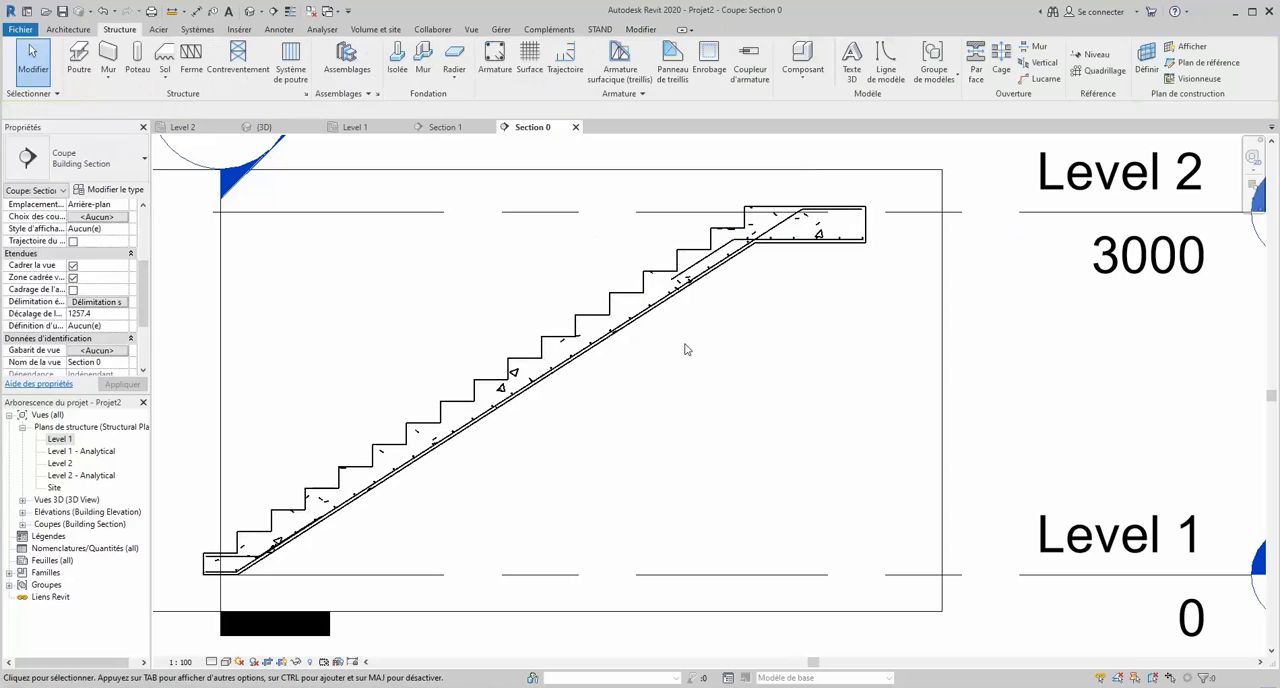
- Place two straight M_00 transverse bars on the foot's lower longitudinal bar, one midway along it and one at its outer end
scroll(234, 562, "up", 3)
scroll(560, 545, "down", 1)
scroll(576, 549, "down", 2)
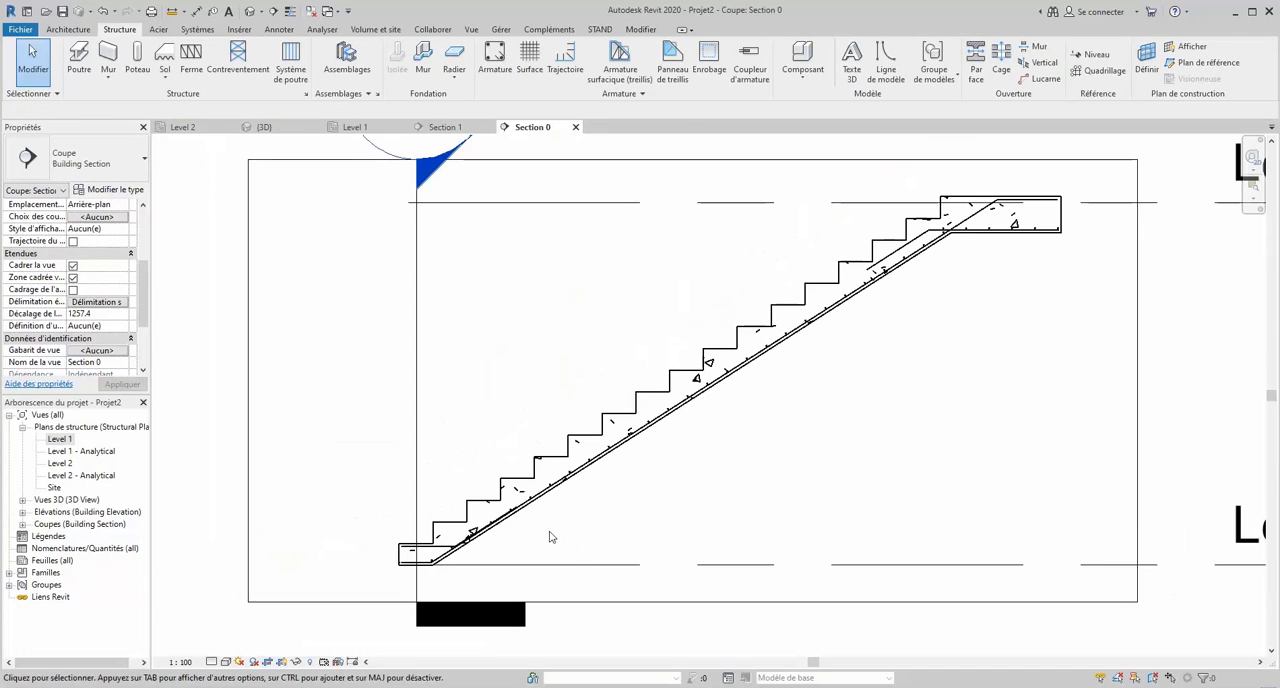
scroll(435, 572, "up", 3)
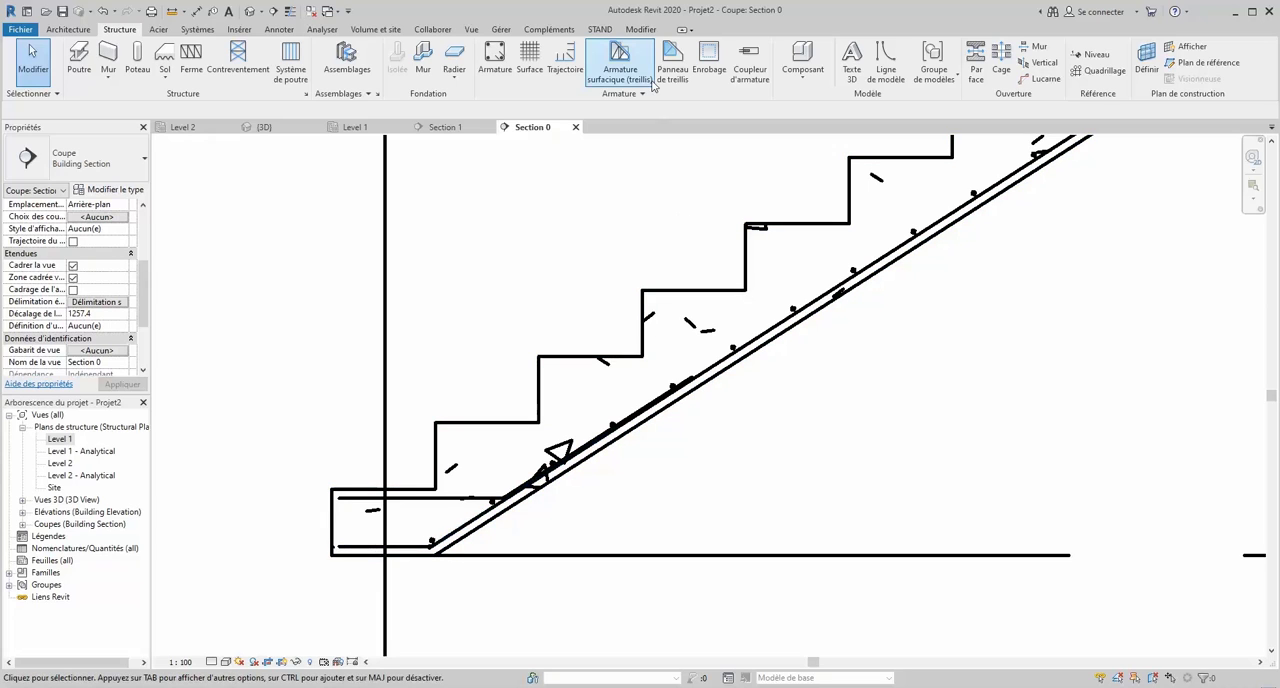
left_click(495, 58)
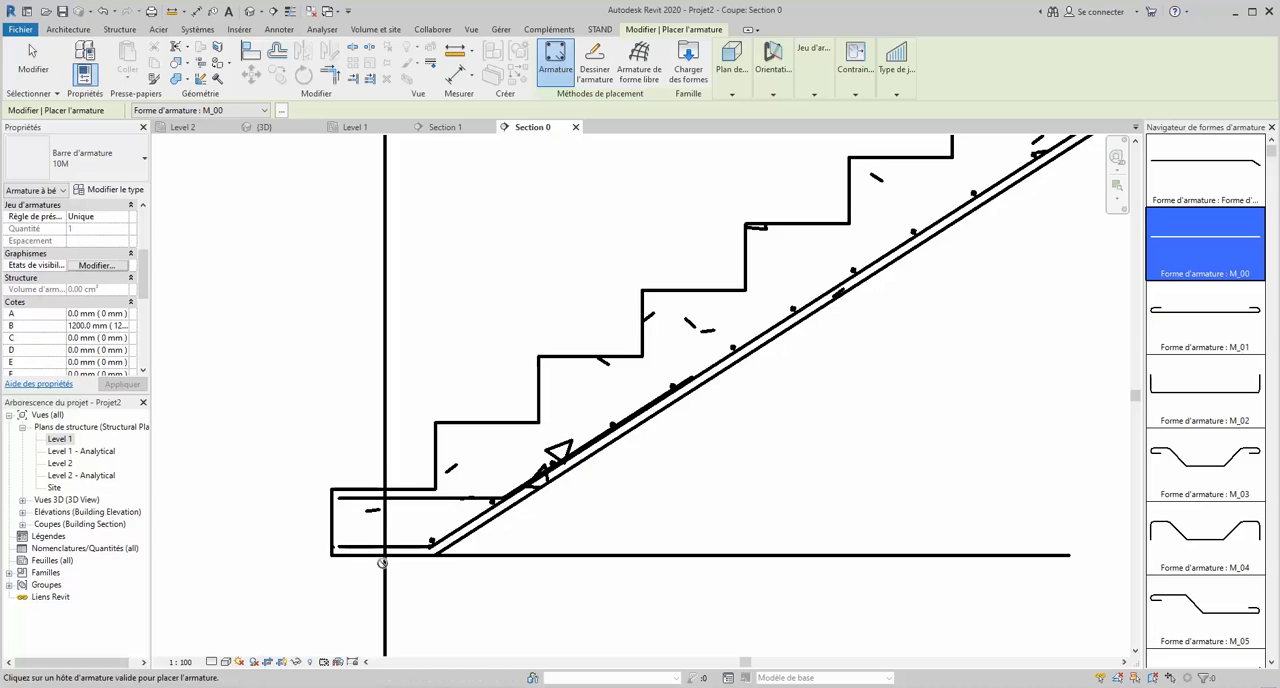
scroll(382, 563, "up", 3)
scroll(394, 517, "up", 2)
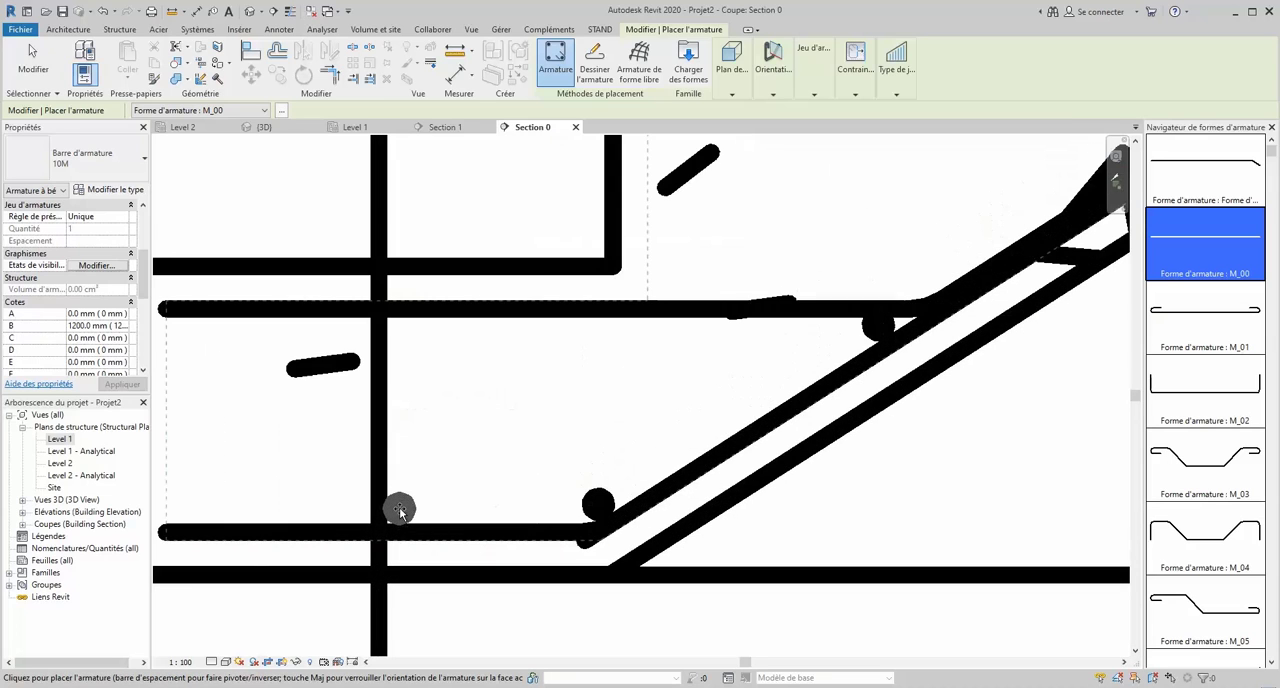
scroll(494, 530, "down", 3)
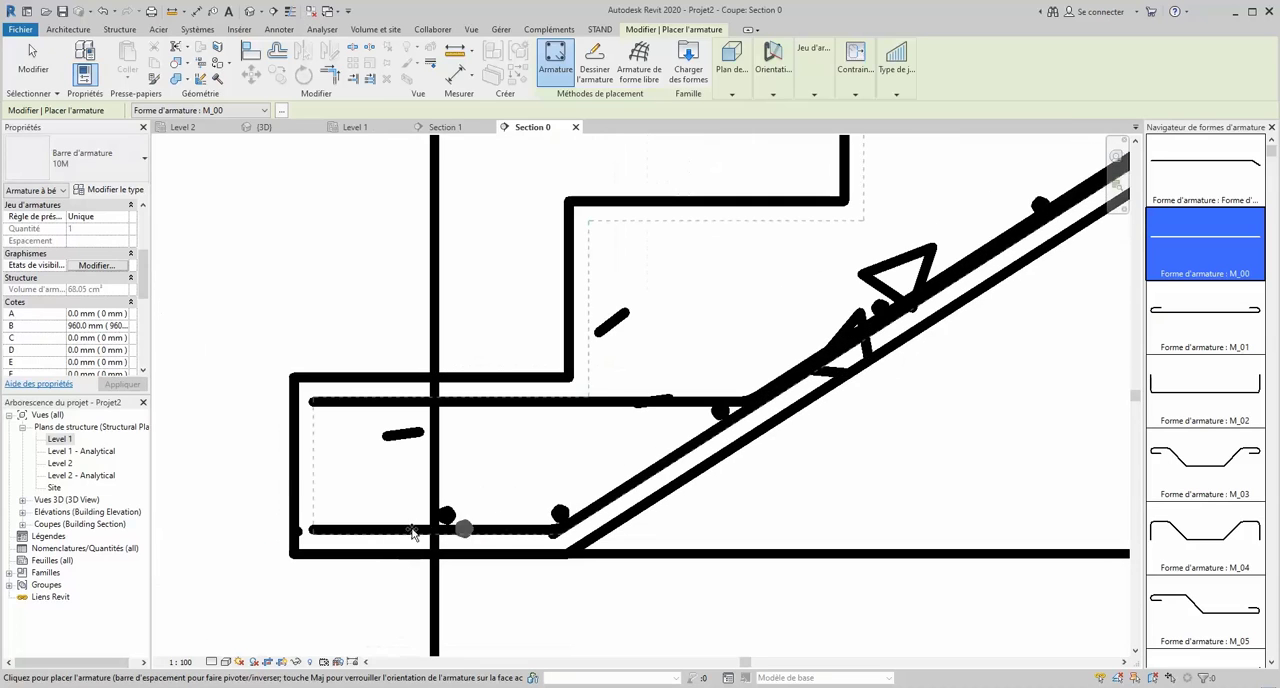
scroll(321, 519, "up", 4)
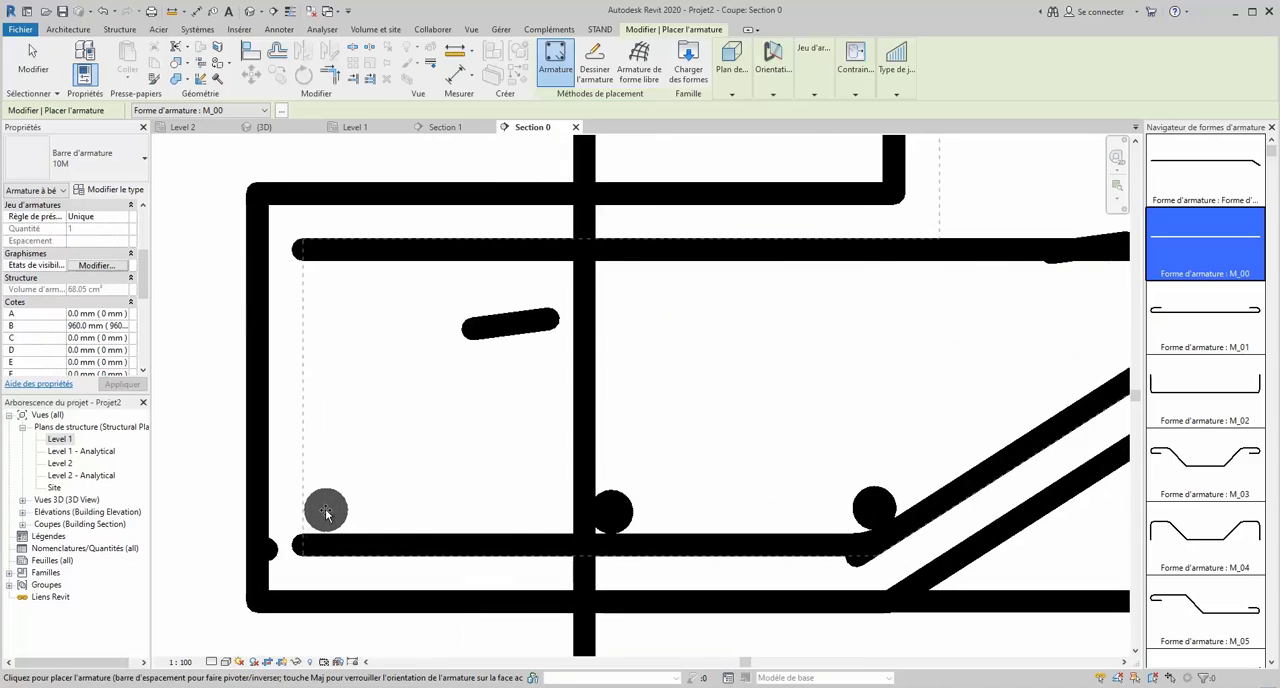
left_click(325, 513)
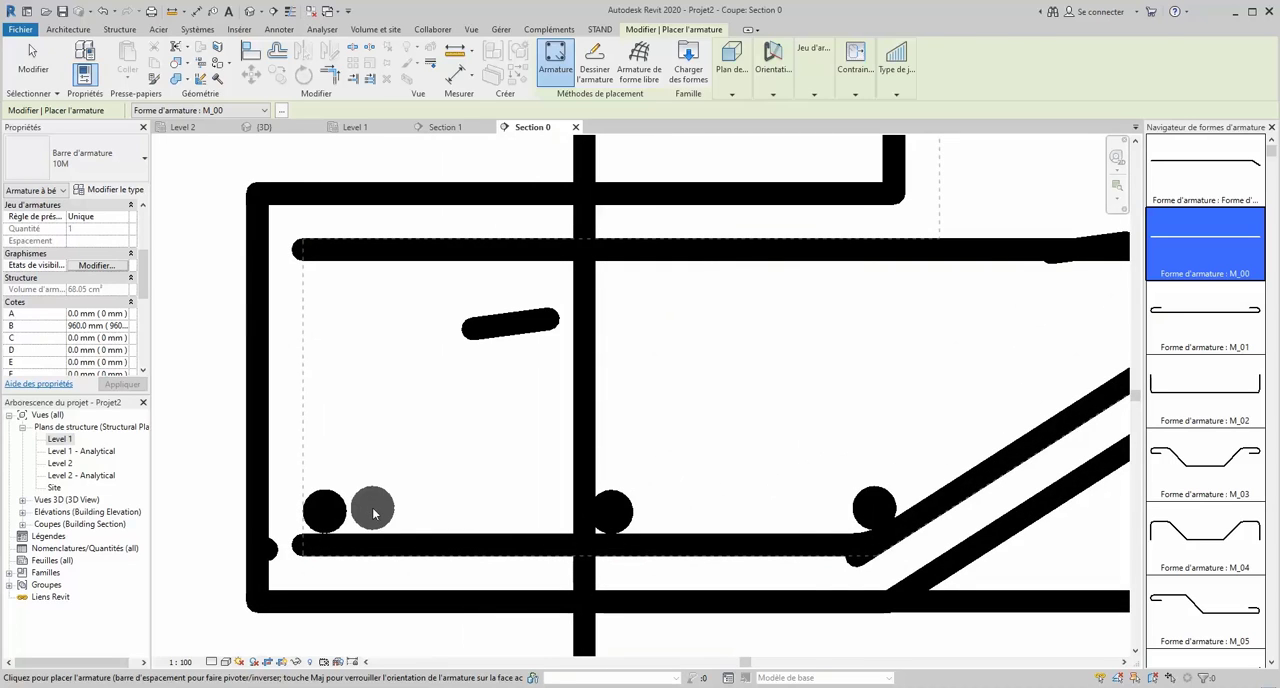
key("Escape")
scroll(448, 486, "down", 3)
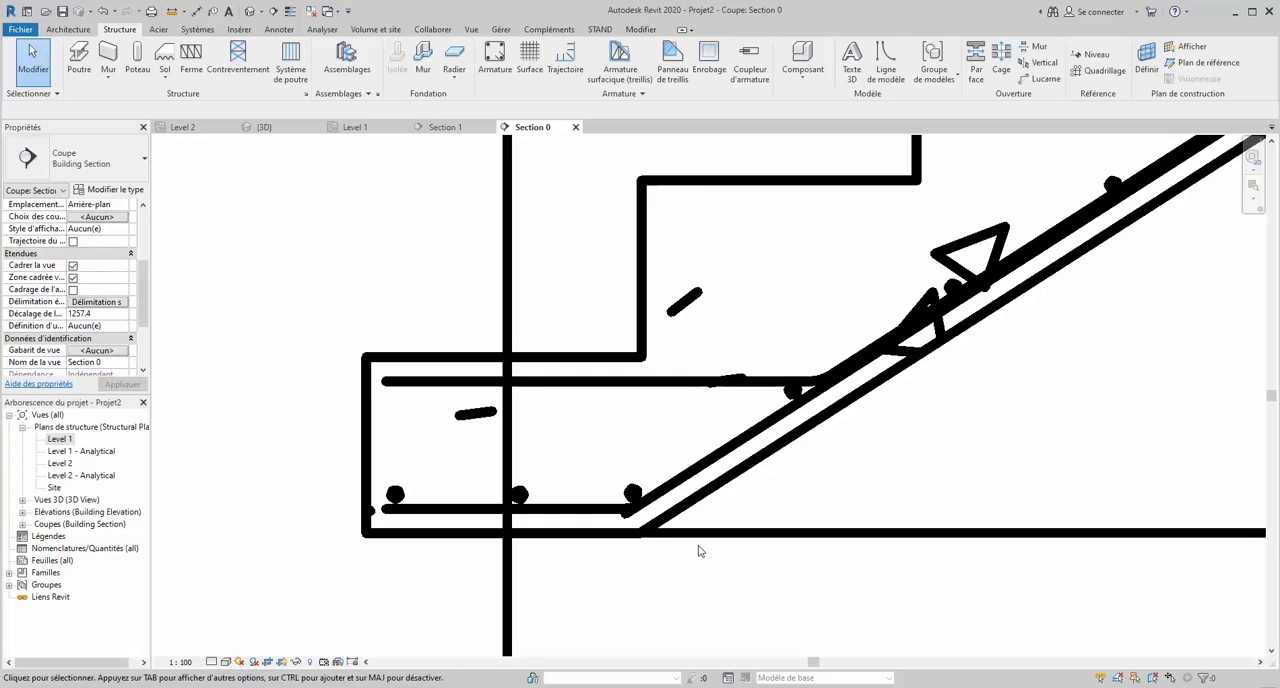
scroll(677, 552, "down", 10)
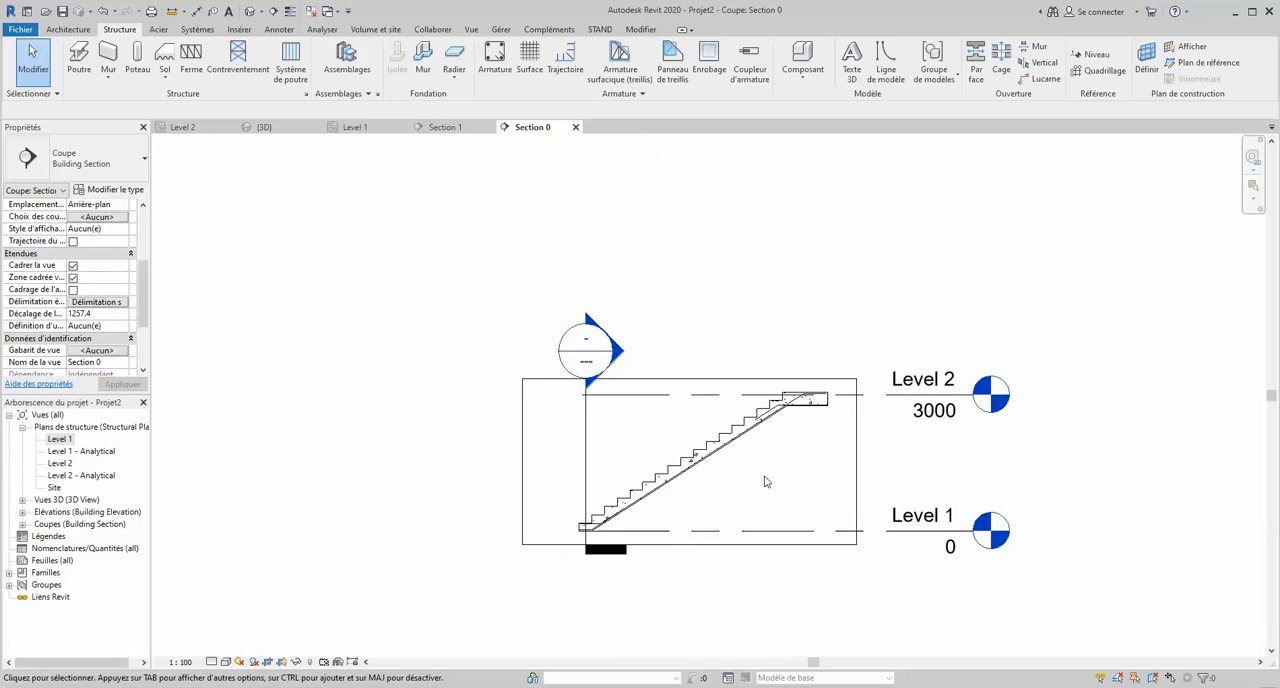
scroll(719, 479, "up", 3)
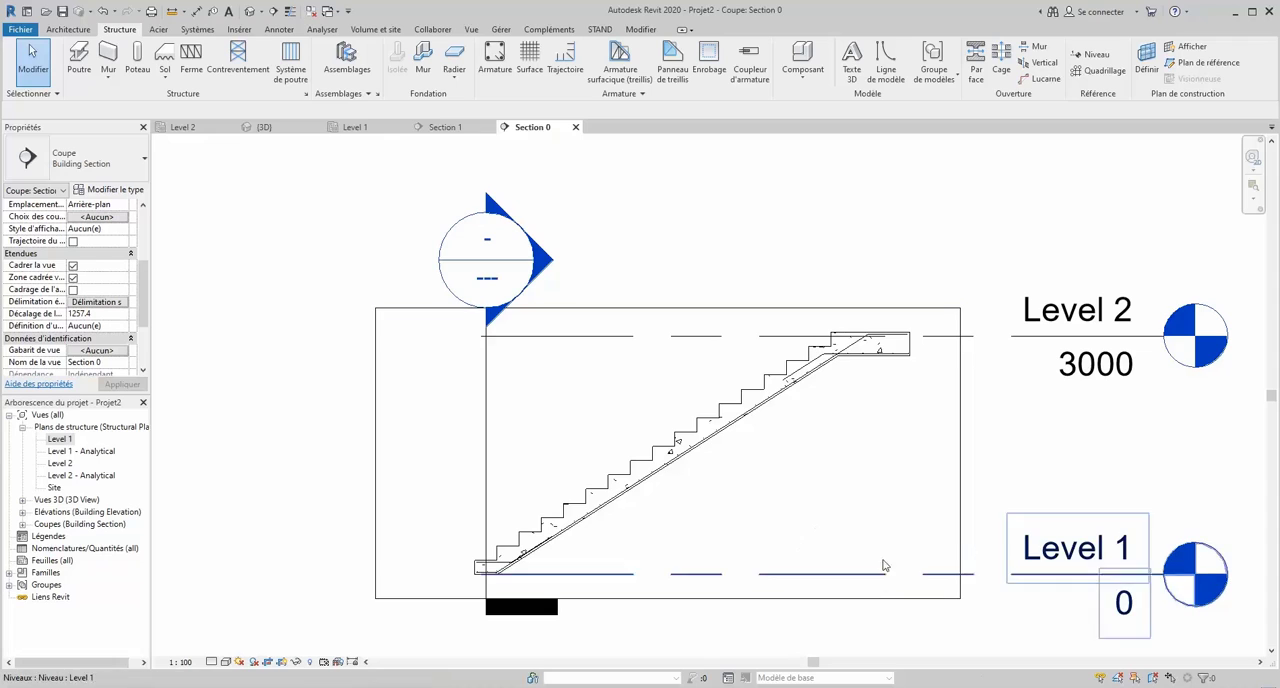
scroll(700, 498, "down", 3)
scroll(706, 497, "up", 3)
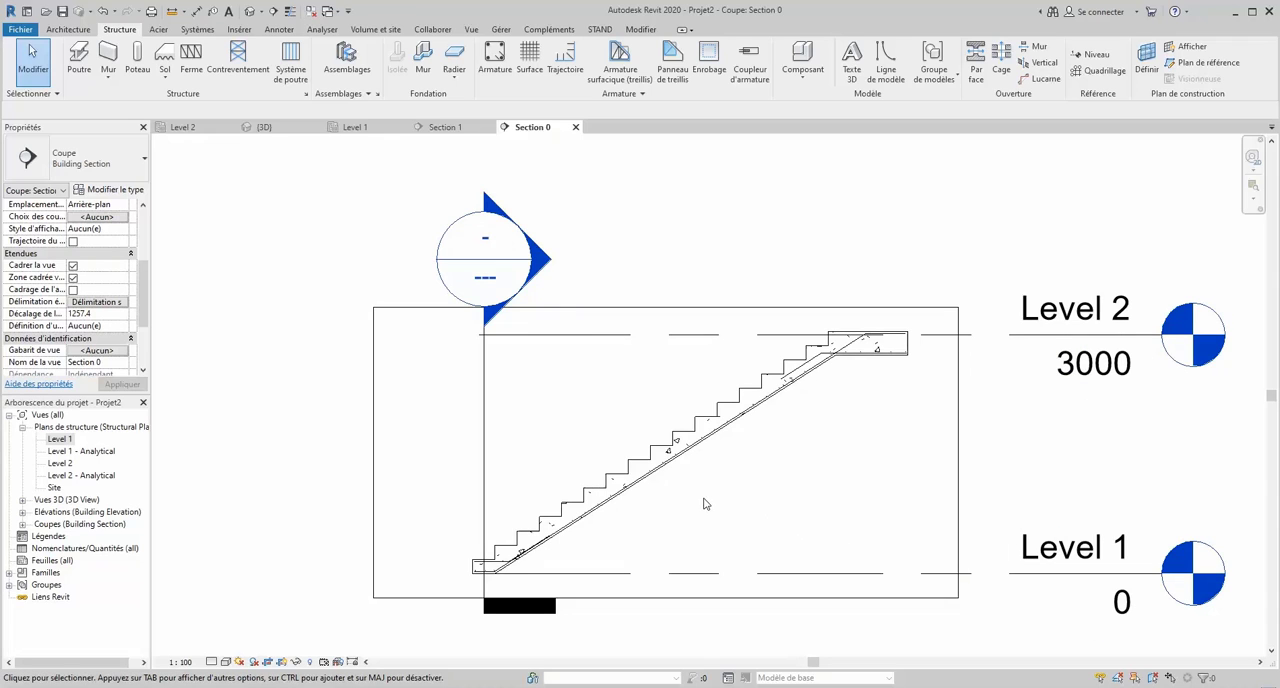
- Set the foot's two new transverse bars to display unobscured and as solid in both the Analytical Model and {3D} views
scroll(578, 606, "up", 5)
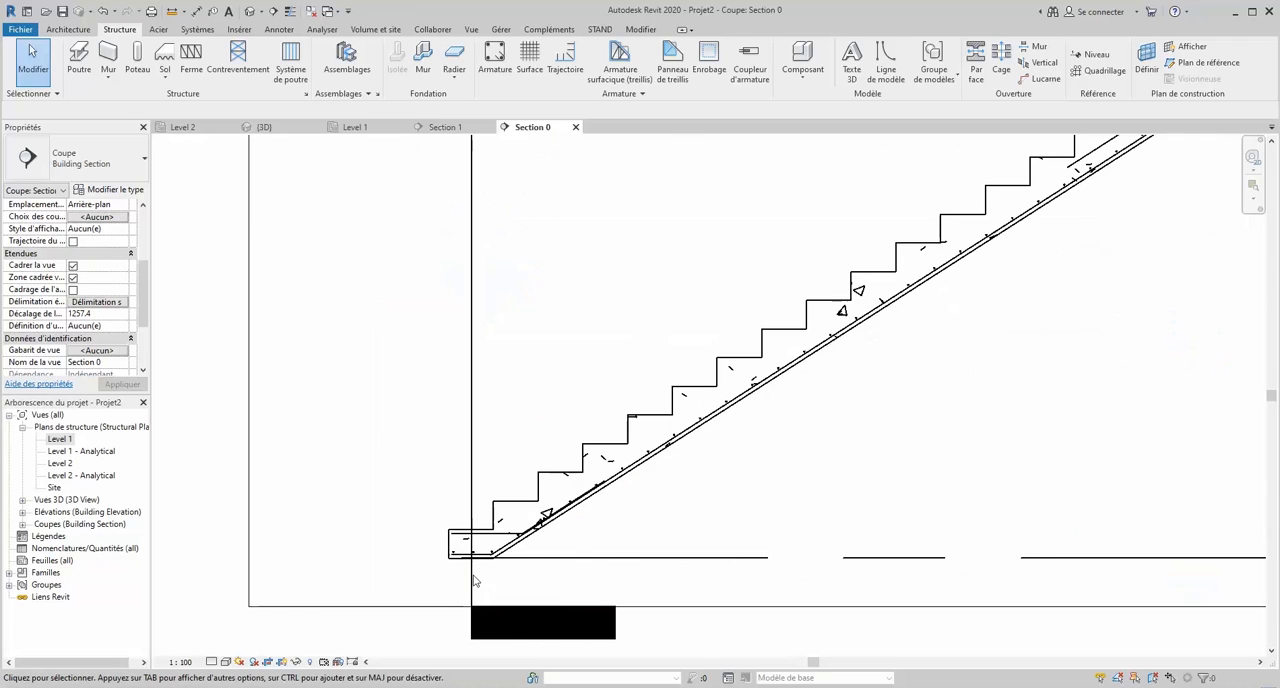
scroll(460, 570, "up", 3)
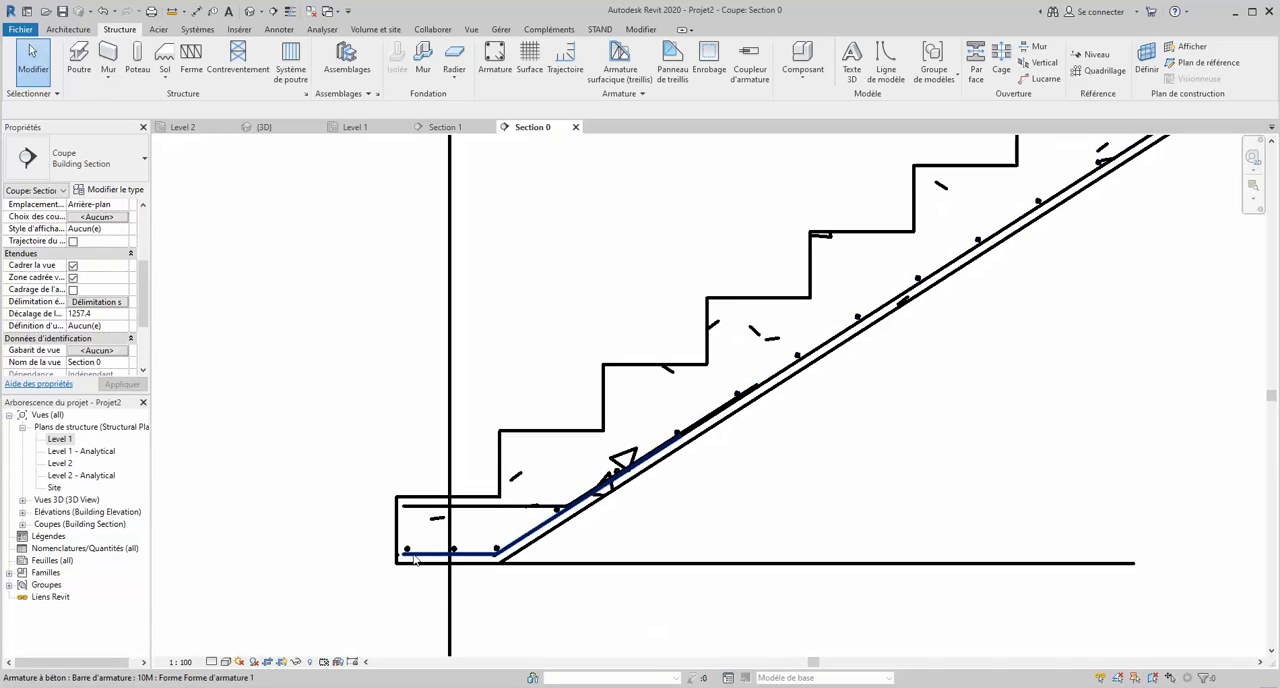
left_click(449, 562)
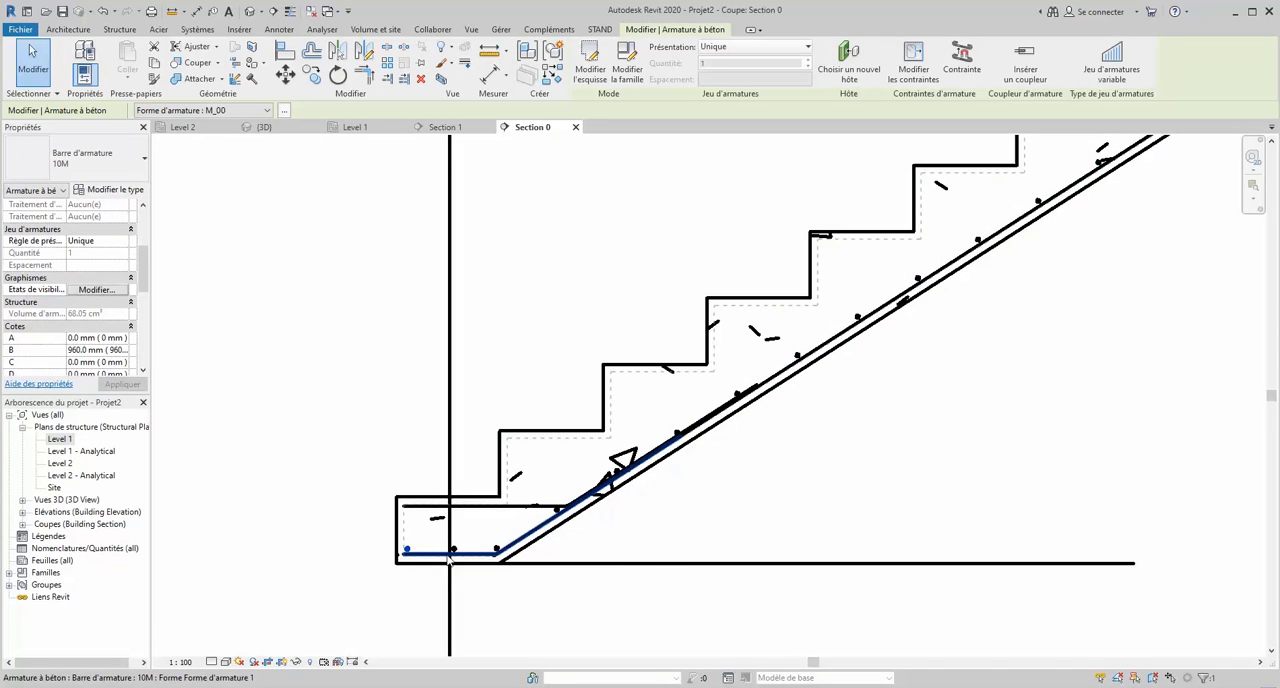
left_click(454, 551, "ctrl")
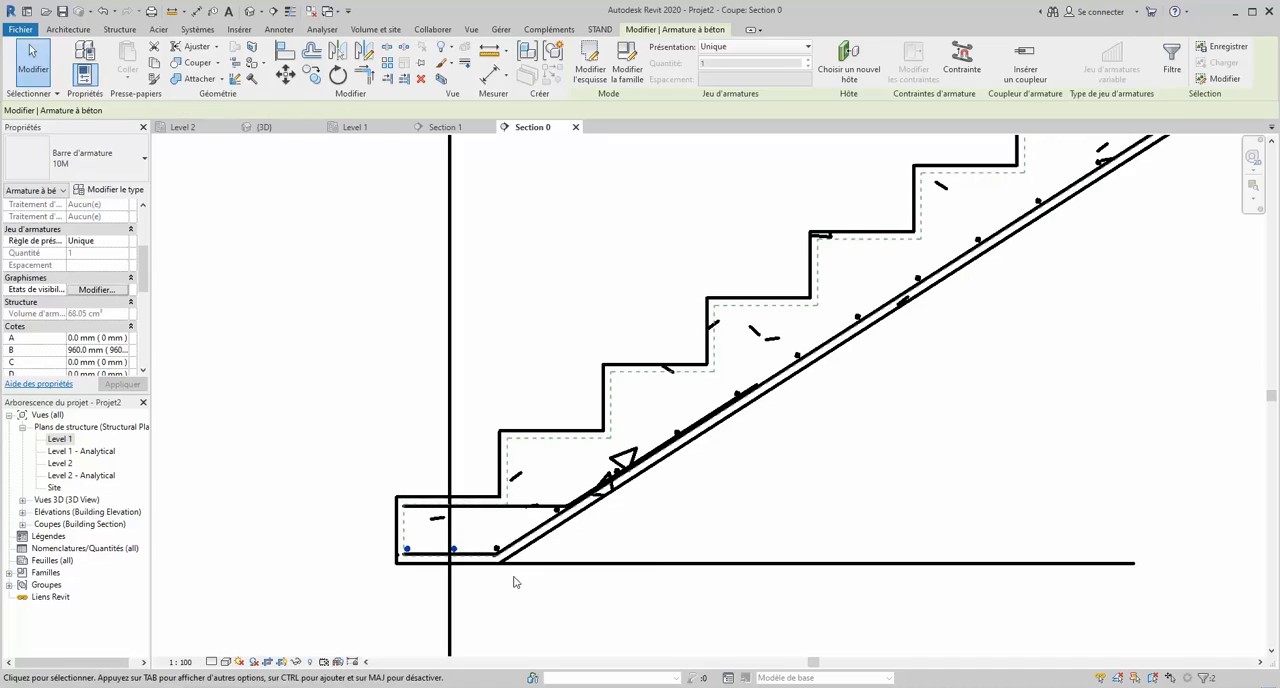
left_click(97, 290)
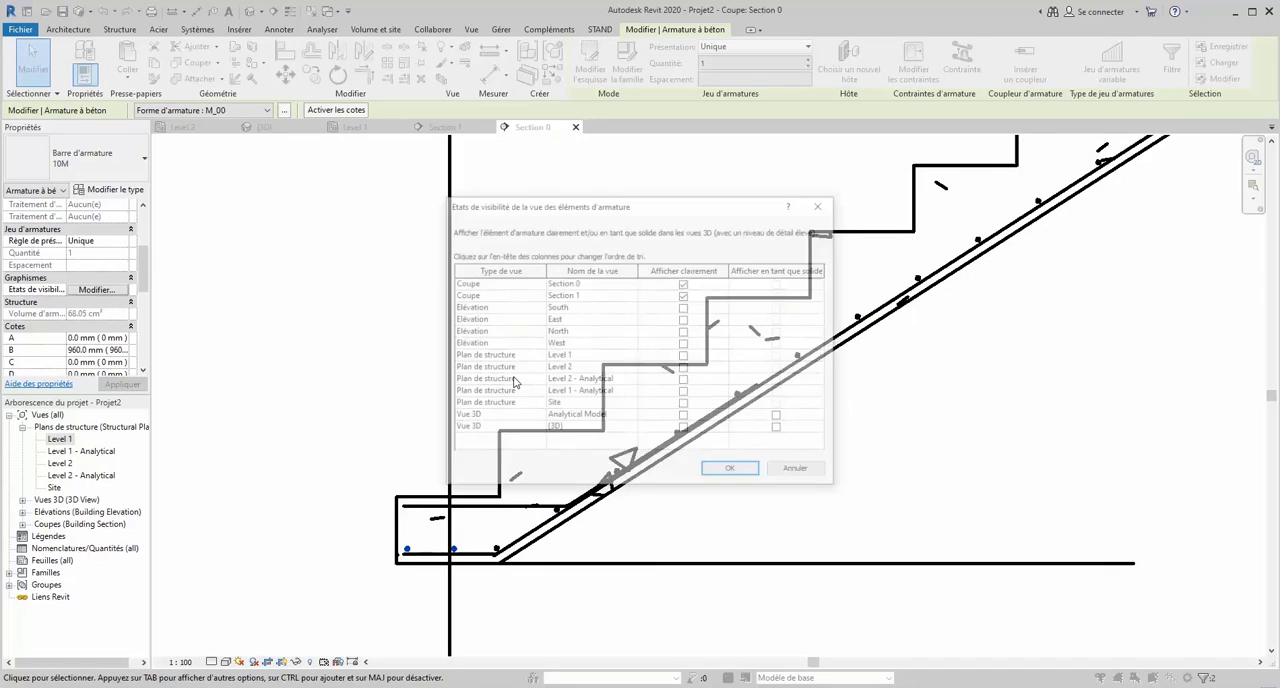
left_click(684, 416)
left_click(684, 429)
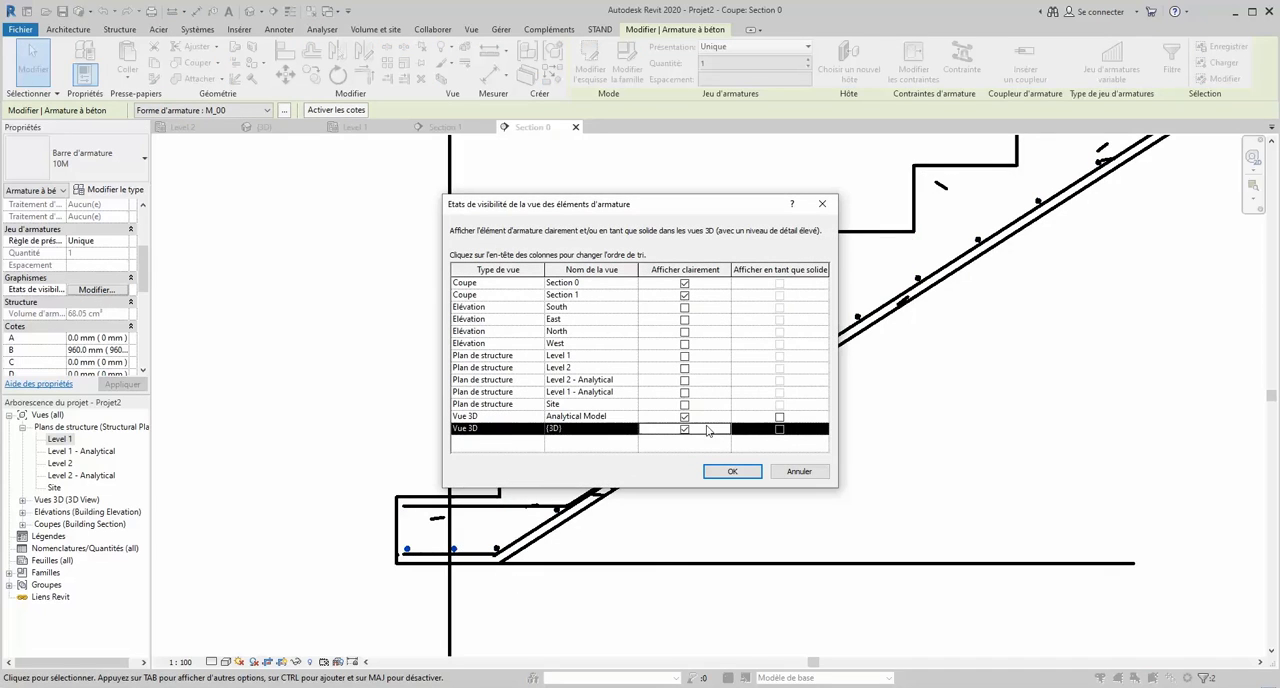
left_click(779, 416)
left_click(779, 429)
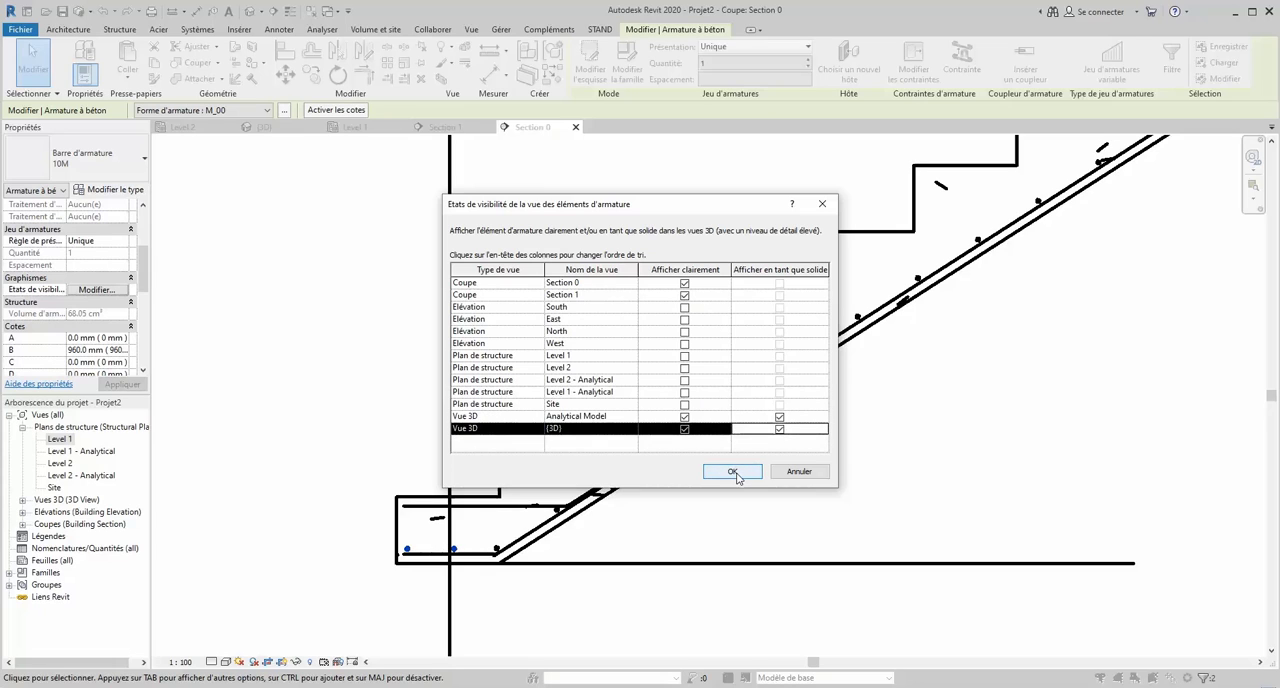
left_click(732, 471)
left_click(362, 420)
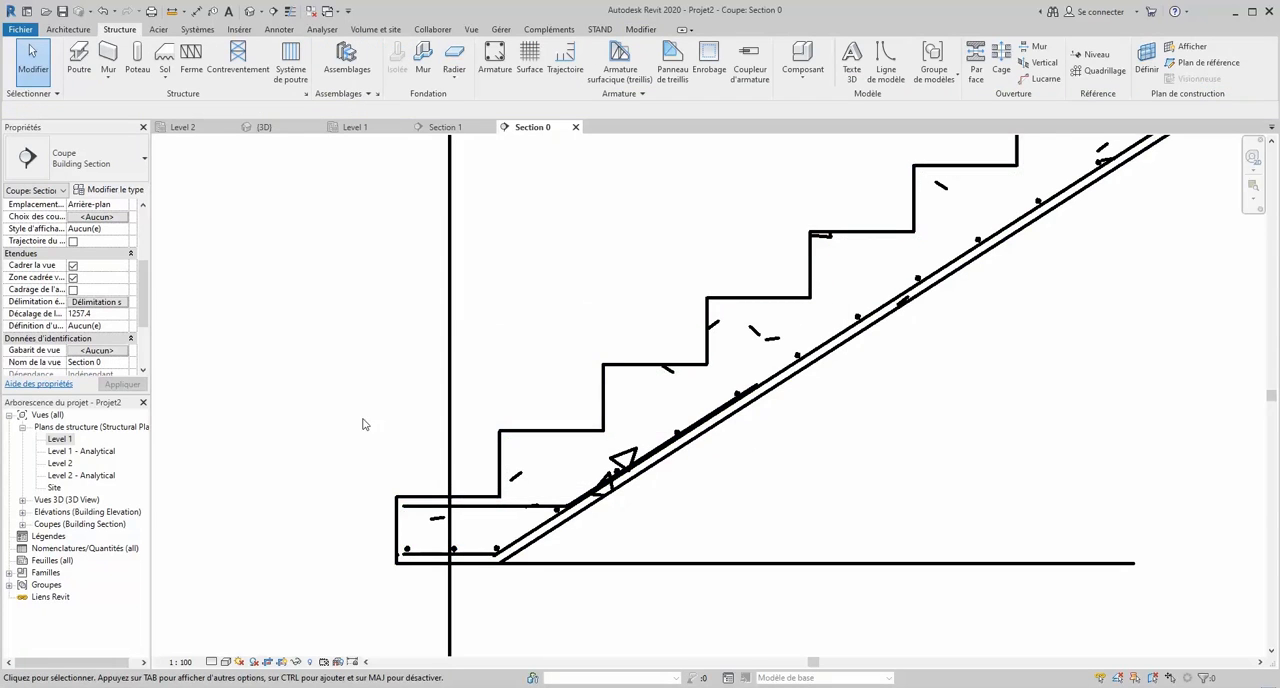
- Set the landing's lower transverse bar set to display unobscured and as solid in the Analytical Model and {3D} views
scroll(366, 488, "down", 7)
scroll(811, 270, "up", 5)
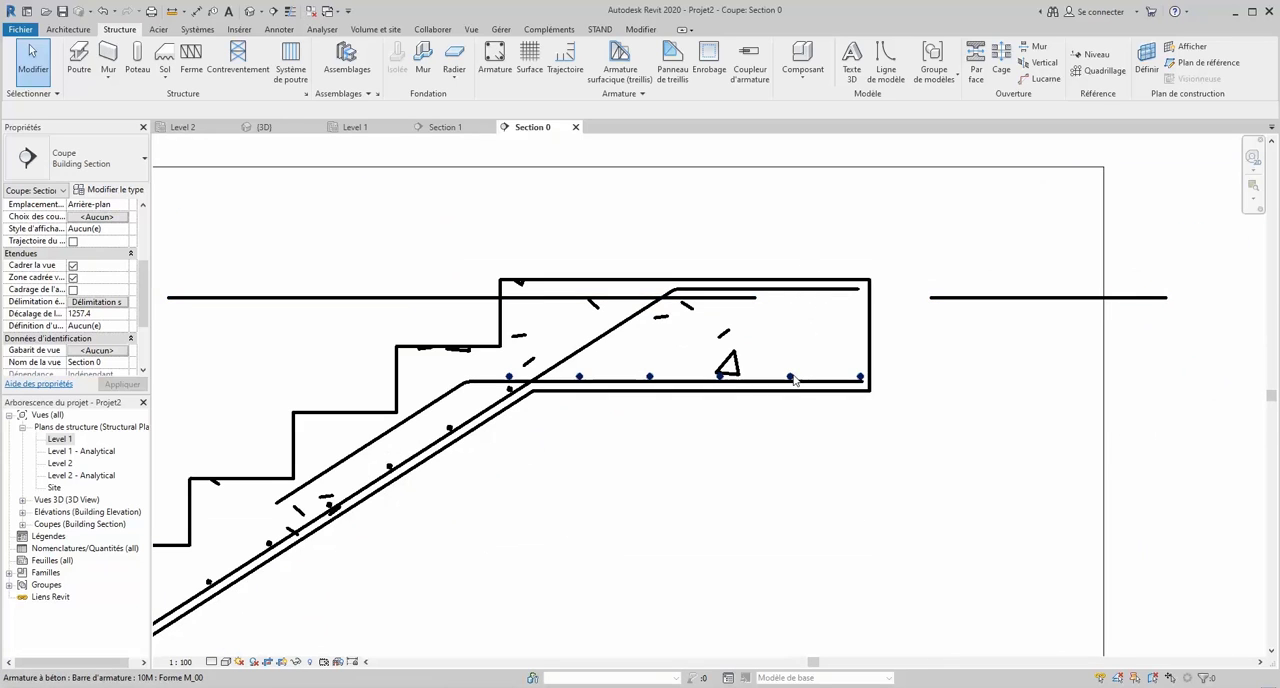
left_click(791, 378)
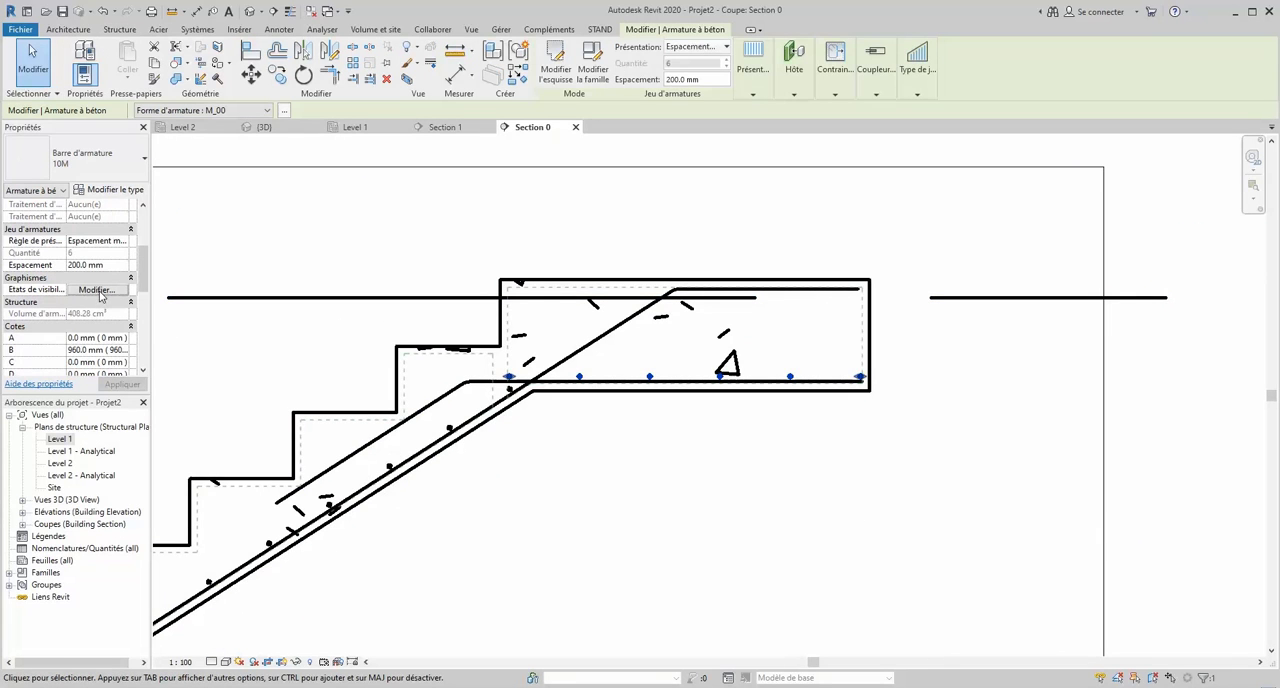
left_click(684, 416)
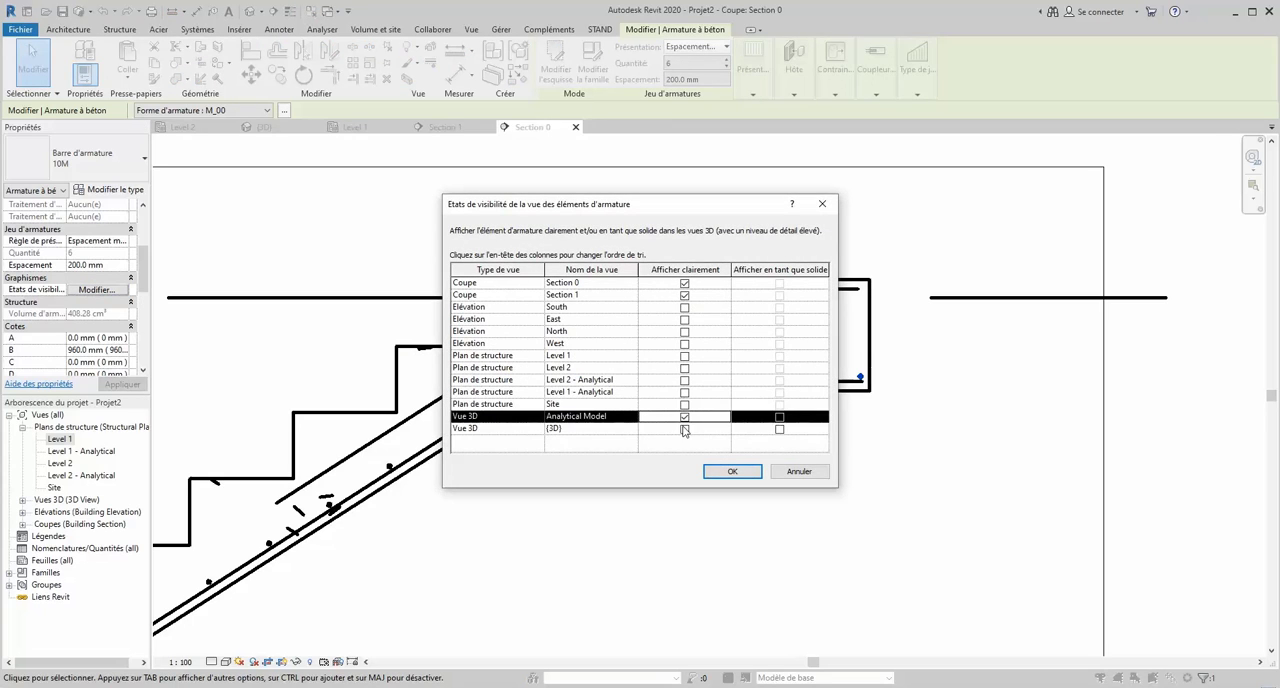
left_click(684, 428)
left_click(780, 416)
left_click(780, 428)
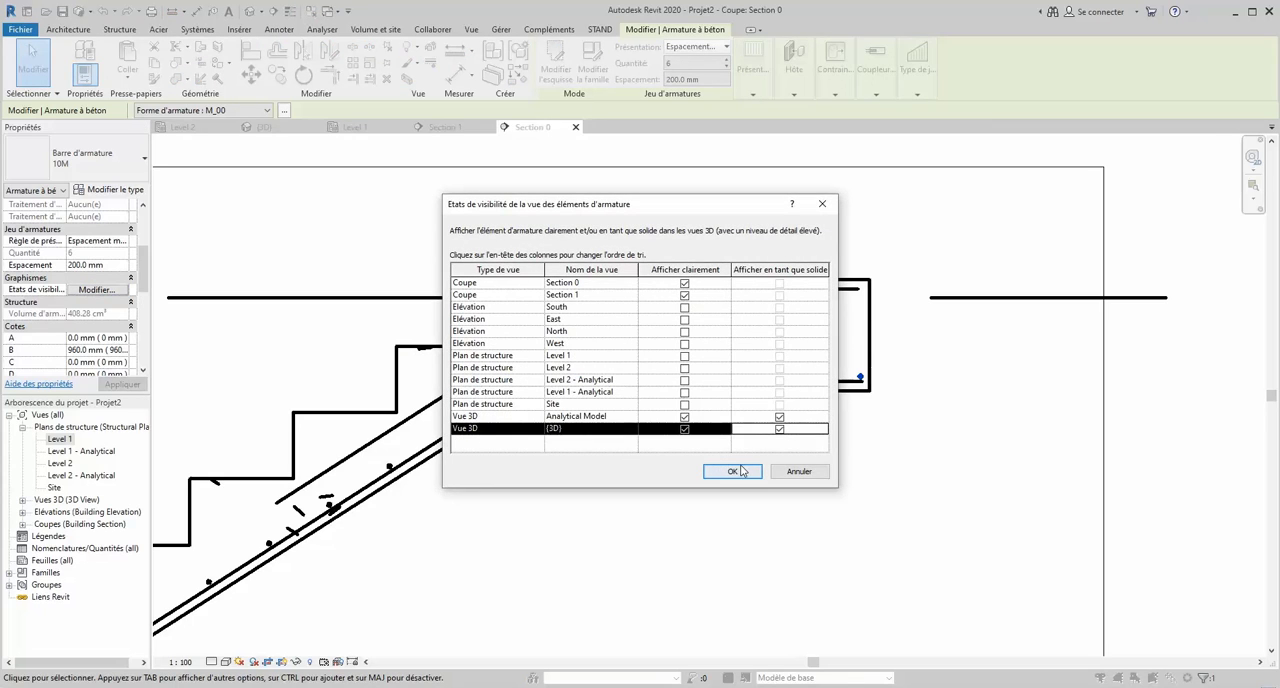
left_click(732, 471)
- Draw a section line straight across the upper landing in the Level 1 plan, looking back toward the flight
scroll(862, 438, "down", 4)
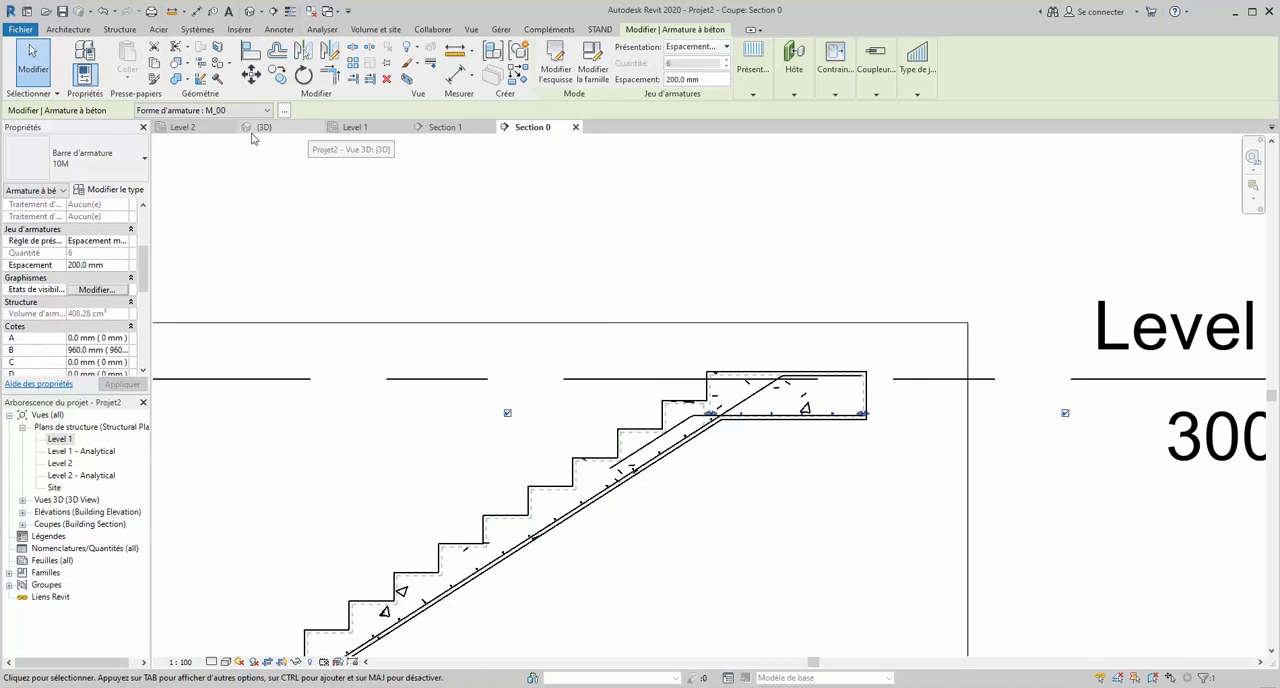
left_click(352, 129)
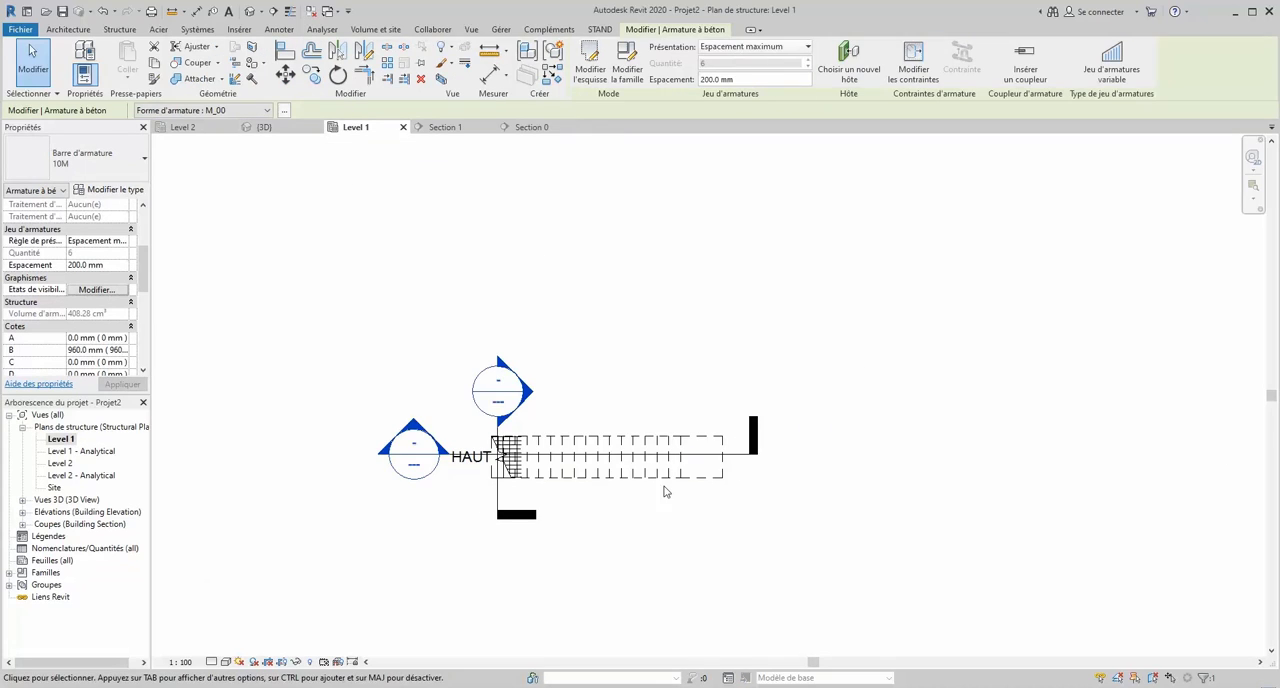
scroll(532, 511, "up", 2)
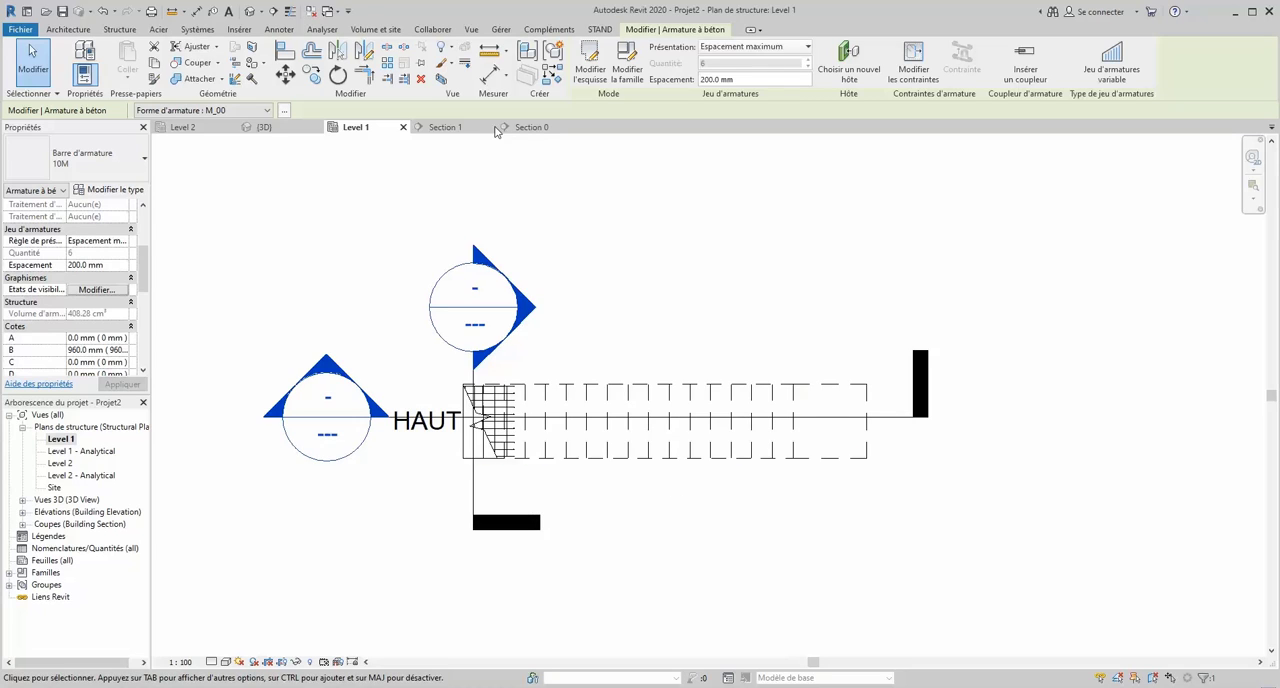
left_click(271, 12)
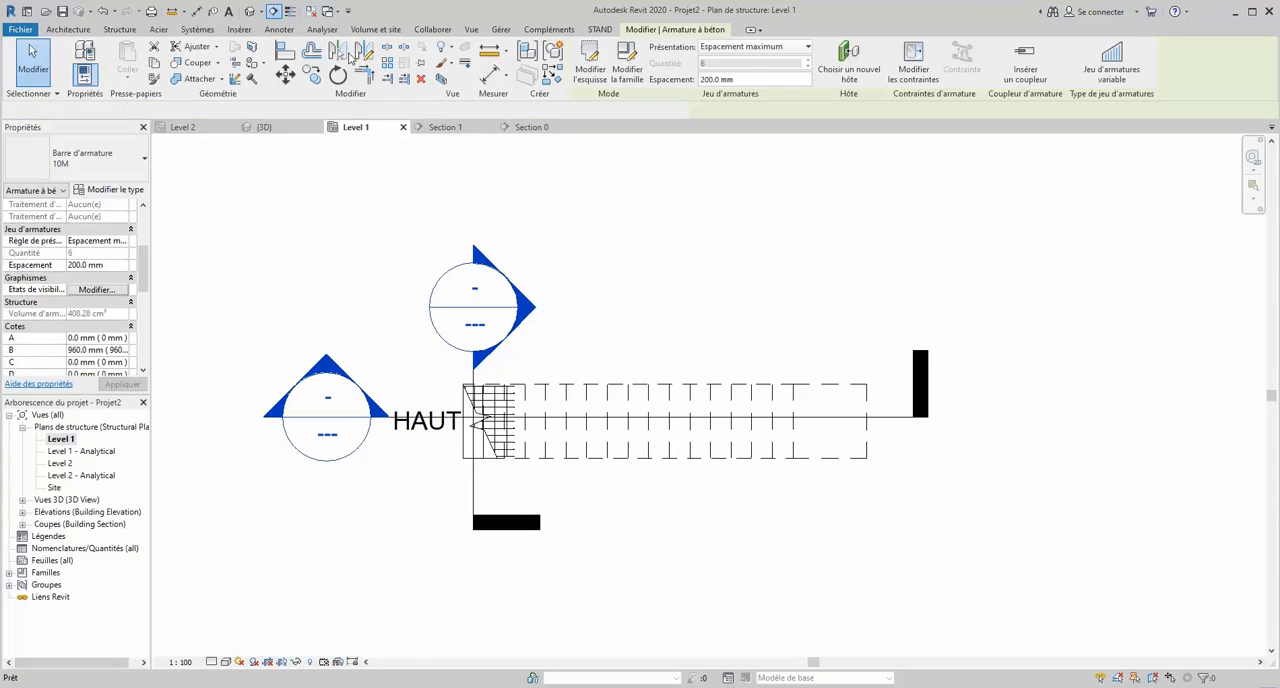
scroll(843, 430, "up", 2)
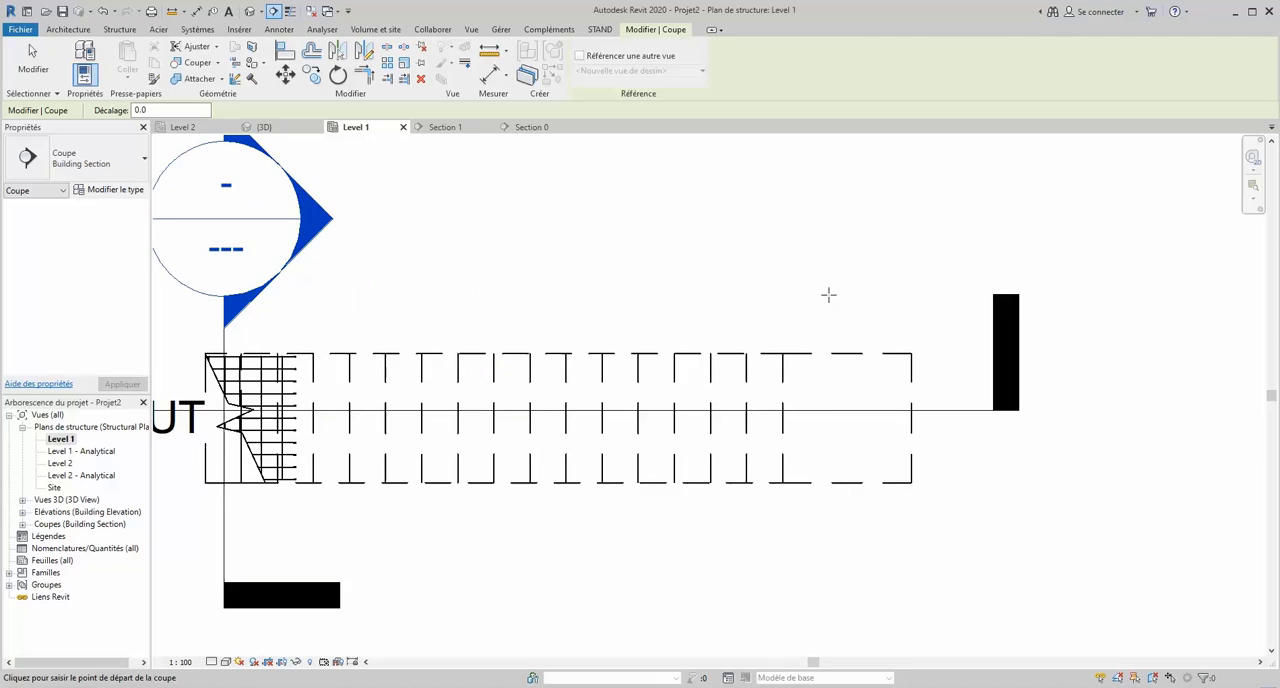
left_click(827, 234)
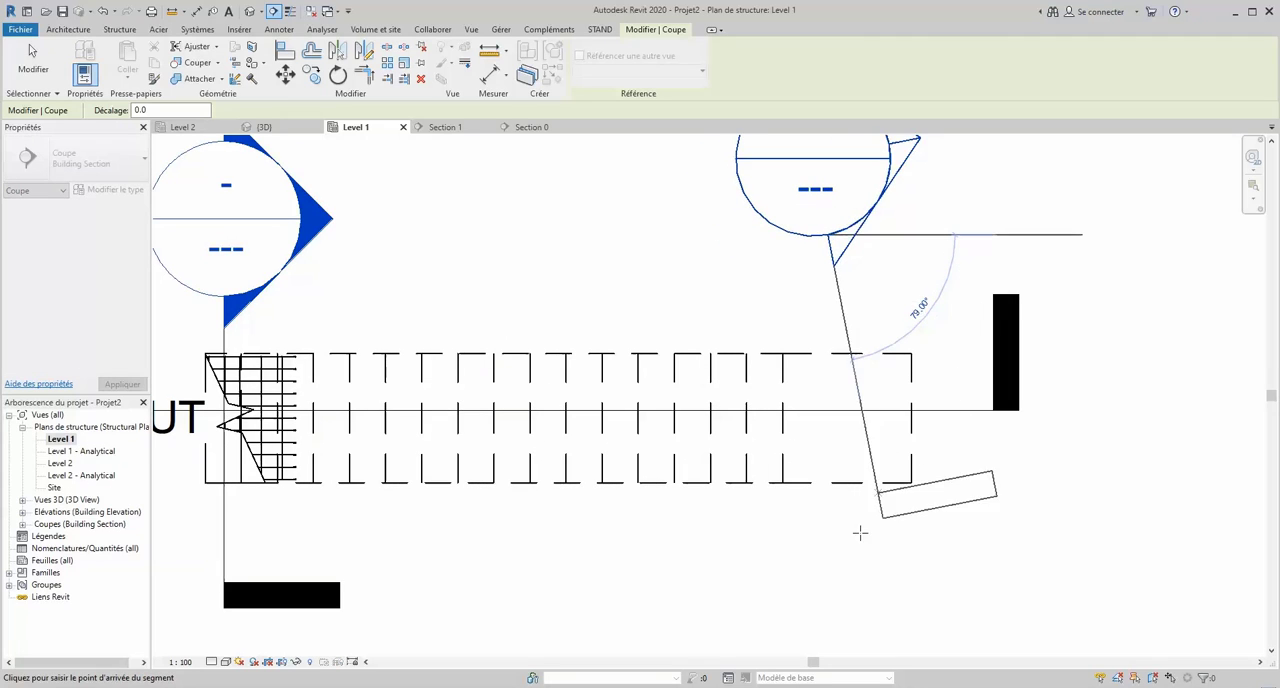
left_click(827, 578)
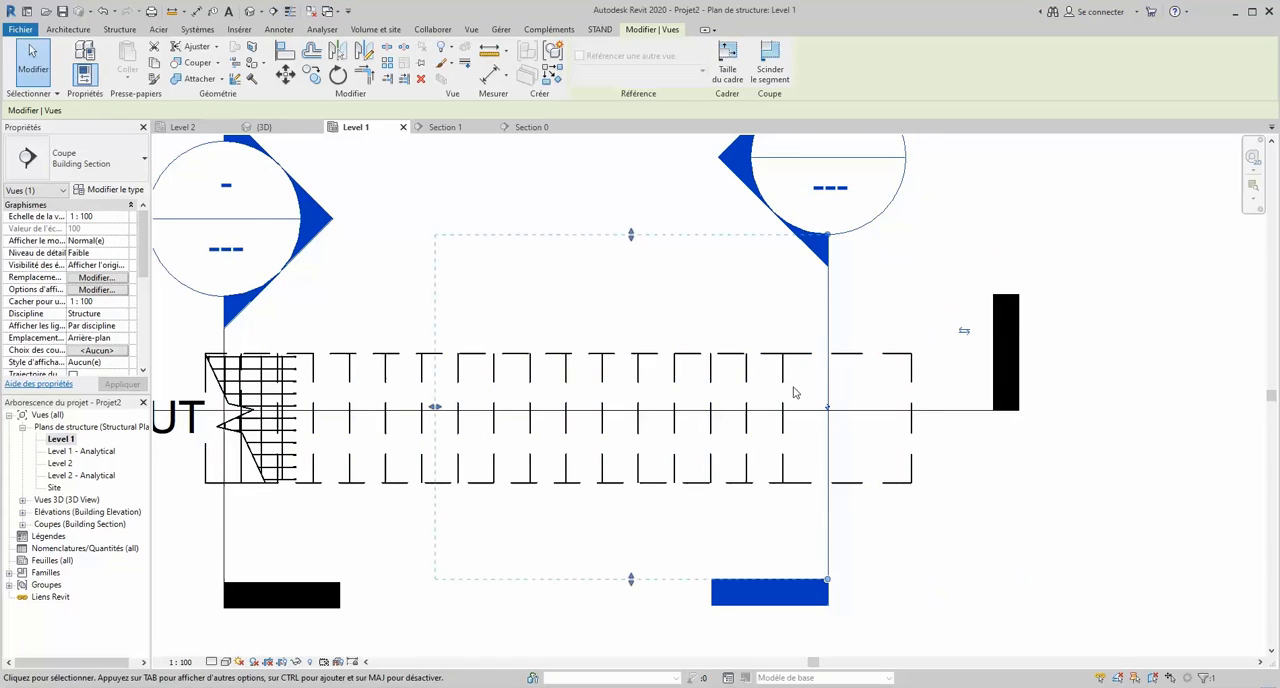
- Shorten the new landing section's view depth to a narrow band beside its cutting line, and open that section view
scroll(834, 397, "down", 2)
left_click_drag(637, 403, 680, 403)
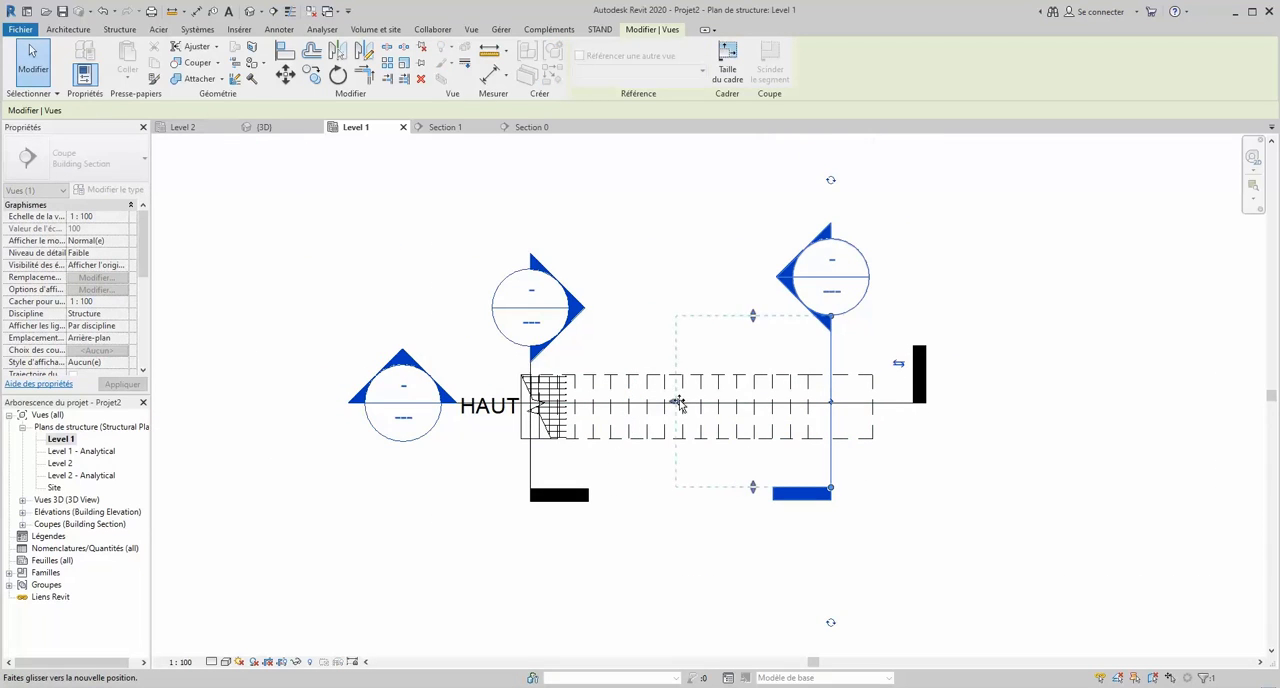
left_click_drag(762, 405, 777, 410)
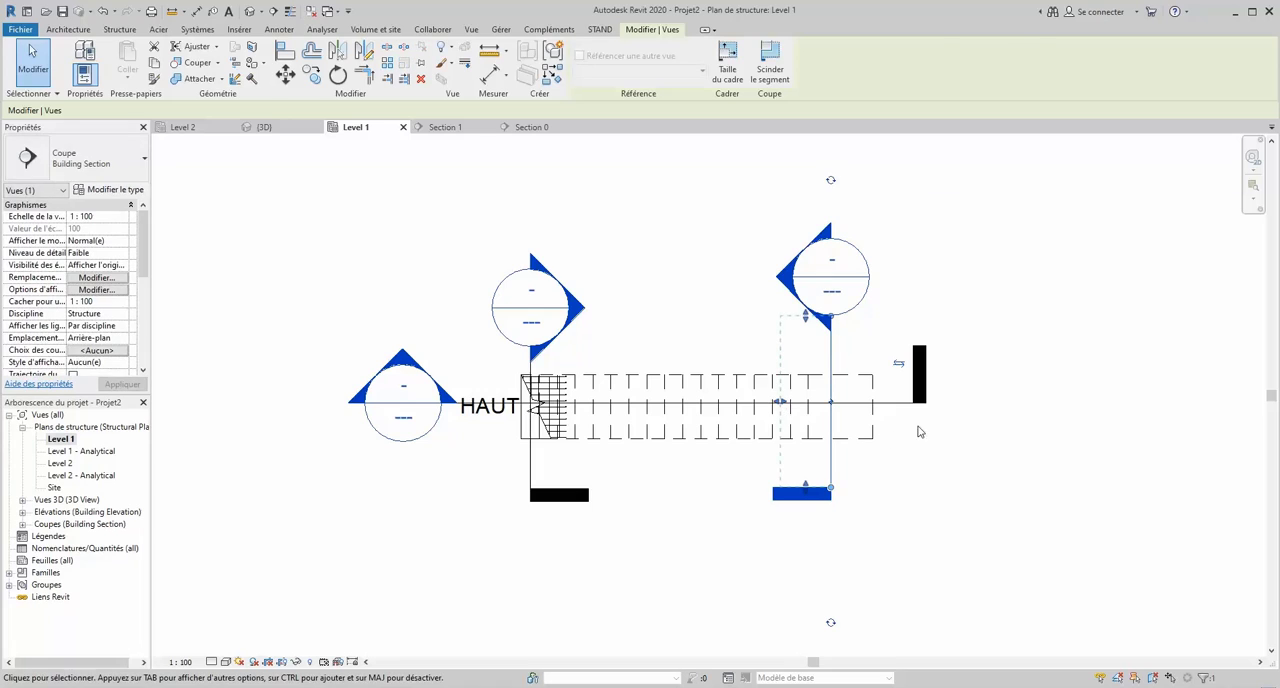
left_click(950, 513)
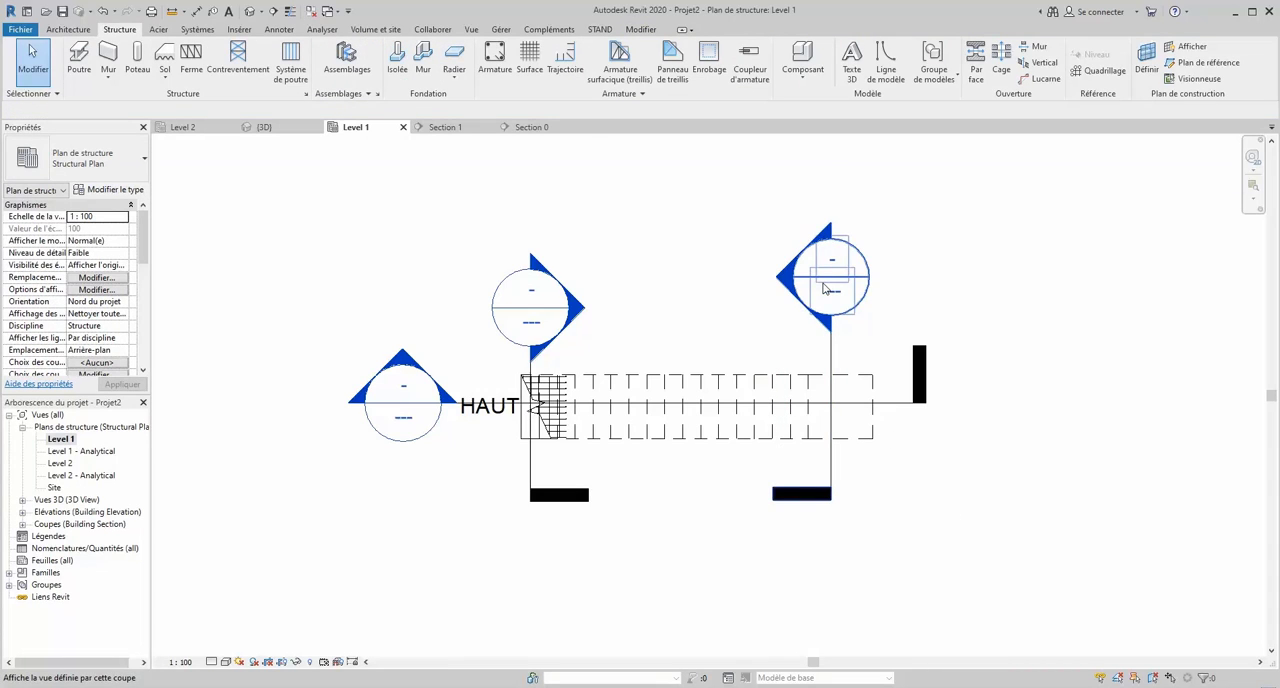
double_click(824, 282)
scroll(690, 280, "up", 3)
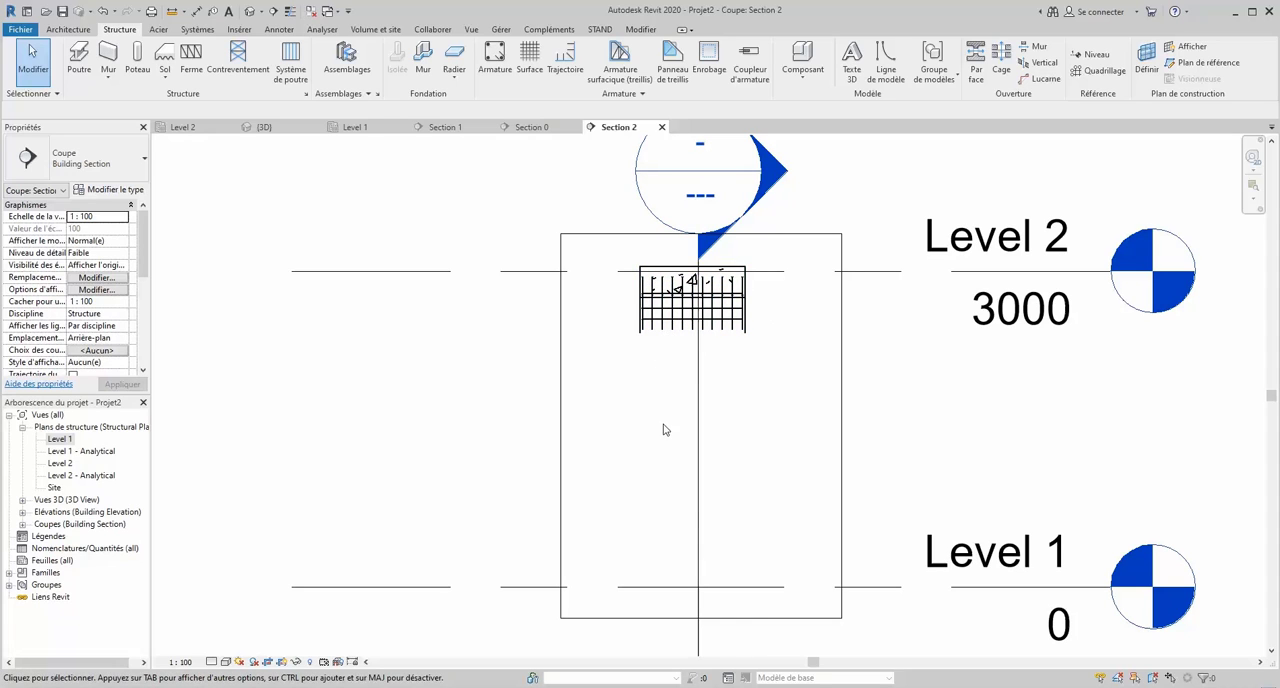
- Examine the stair's reinforcement in the {3D} view, from the foot up to the upper landing
left_click(262, 127)
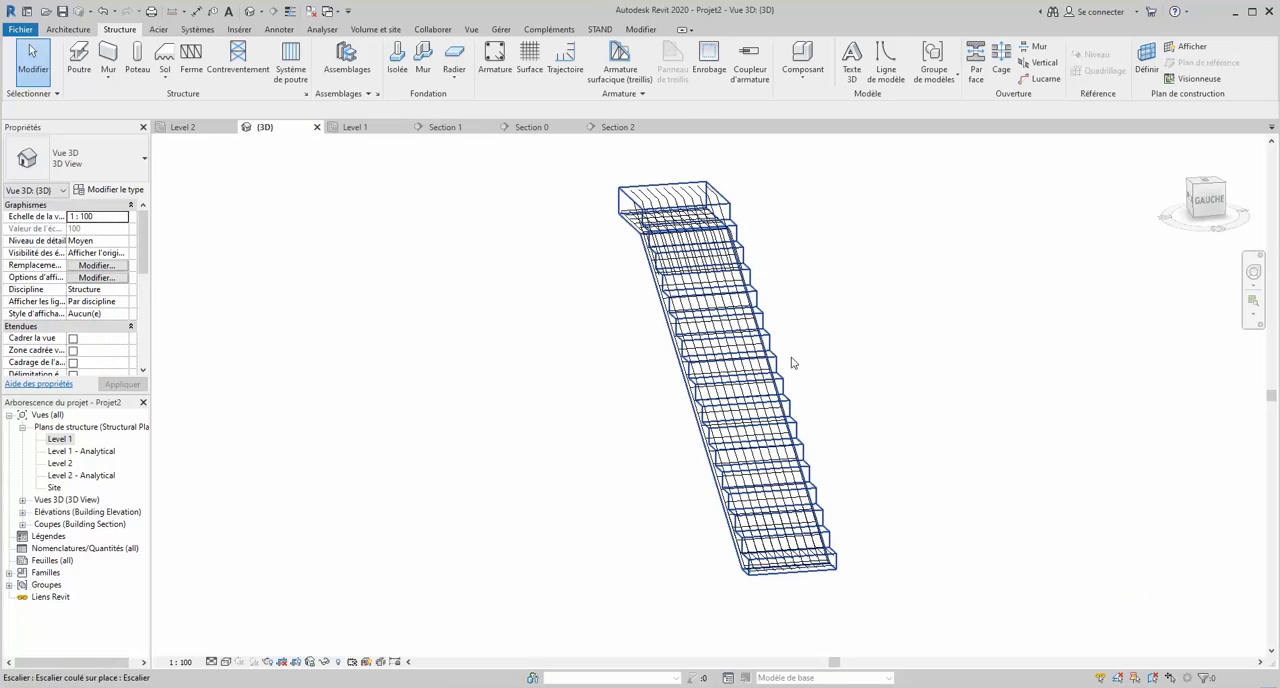
scroll(809, 594, "up", 2)
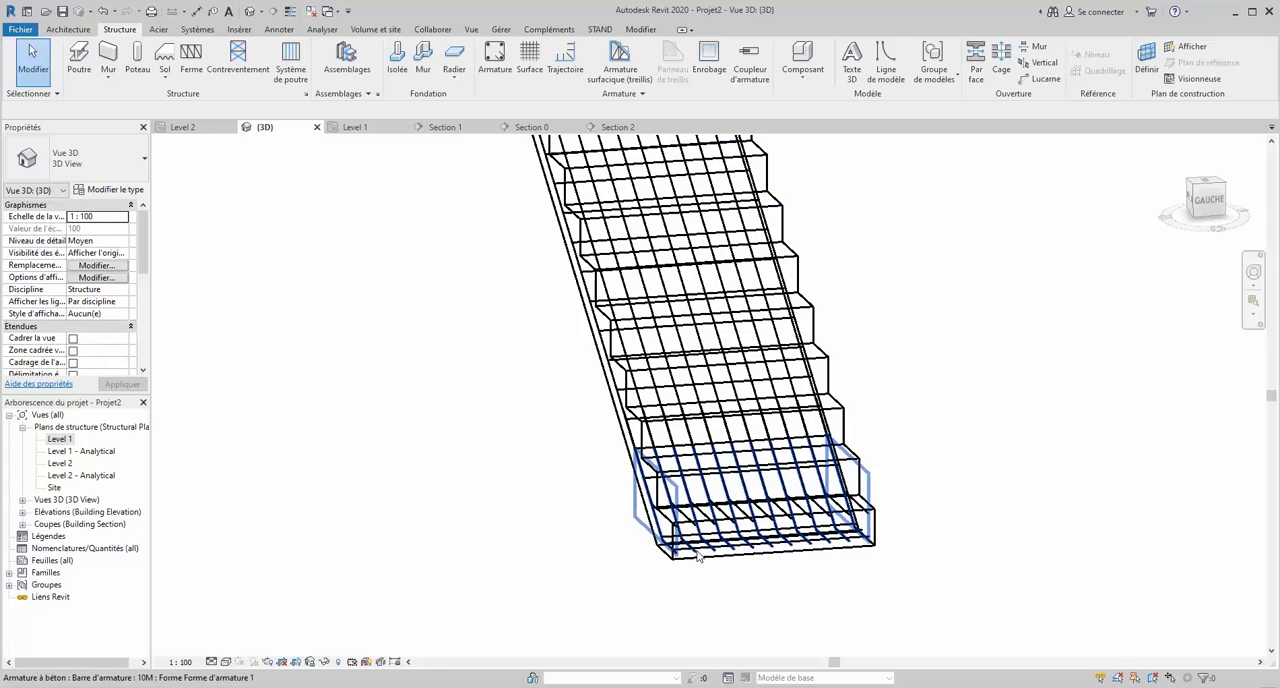
scroll(750, 620, "down", 3)
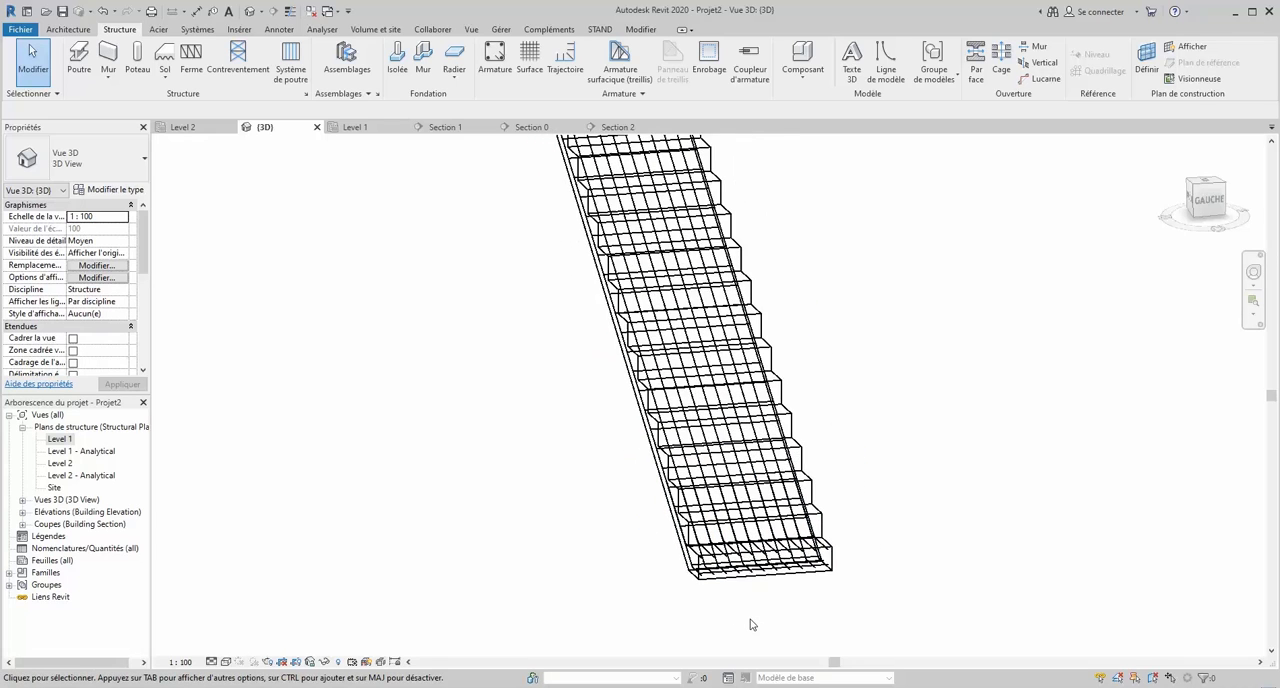
scroll(720, 304, "down", 3)
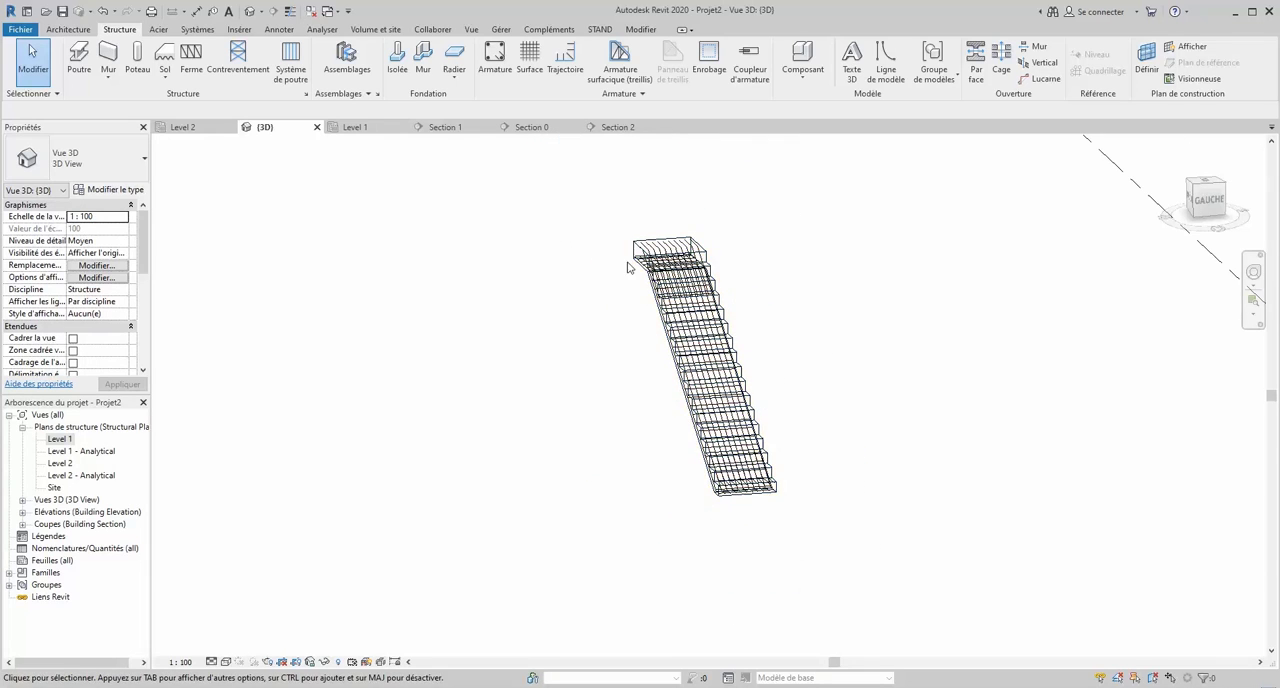
scroll(629, 266, "up", 5)
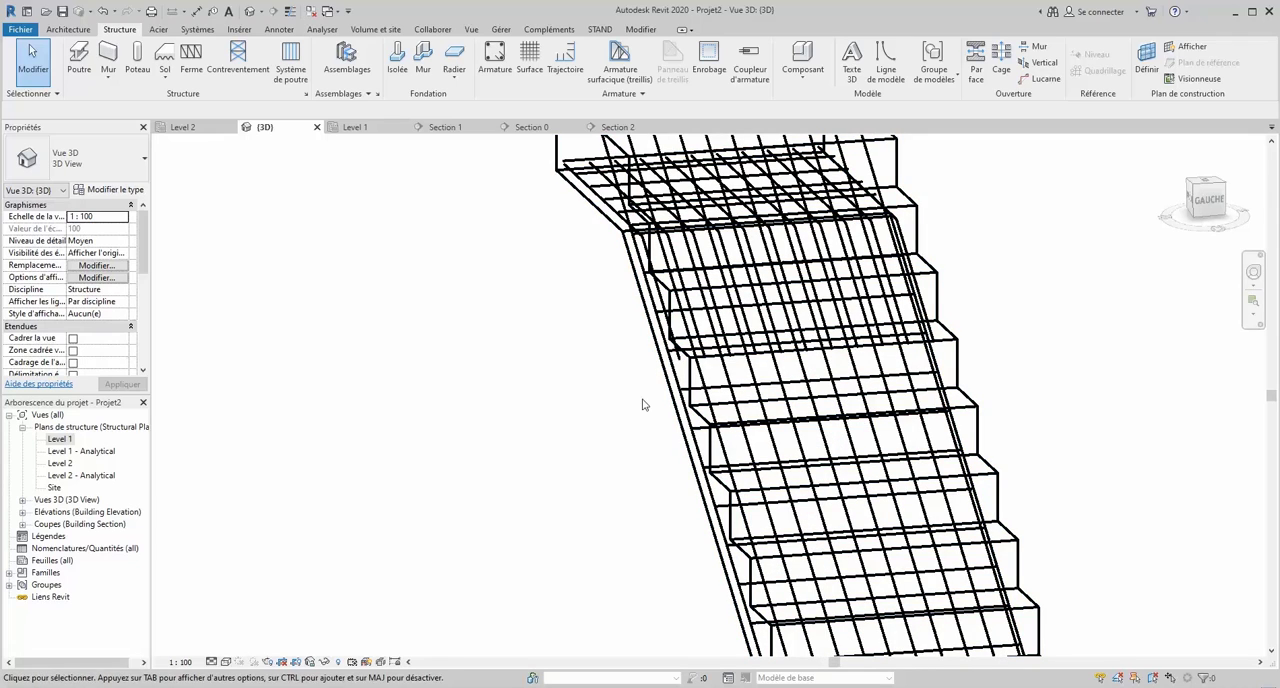
scroll(434, 289, "down", 3)
scroll(421, 246, "down", 2)
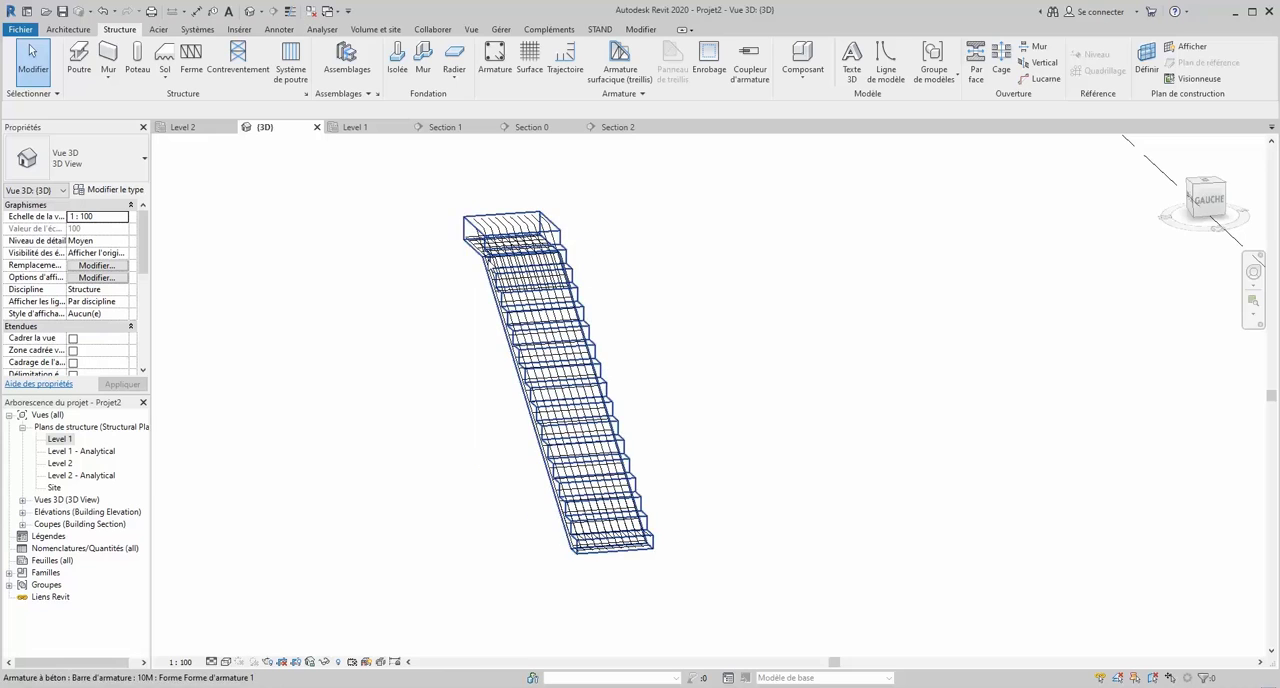
scroll(620, 560, "up", 2)
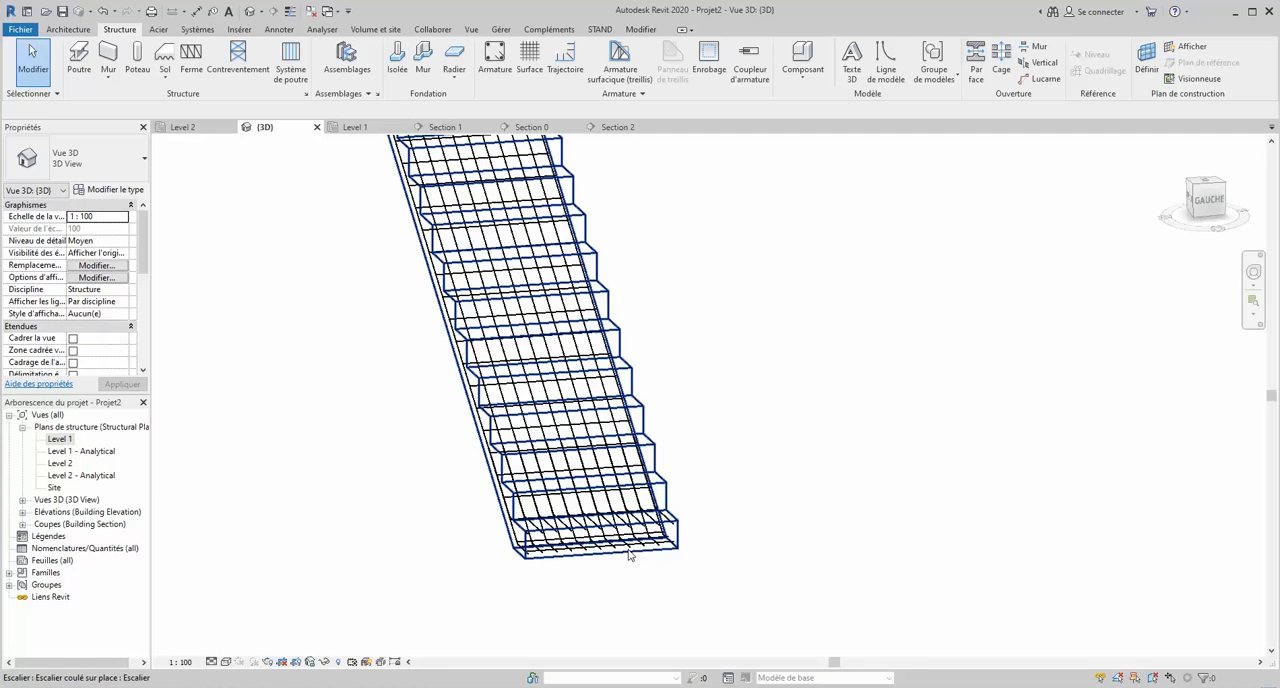
scroll(640, 558, "down", 2)
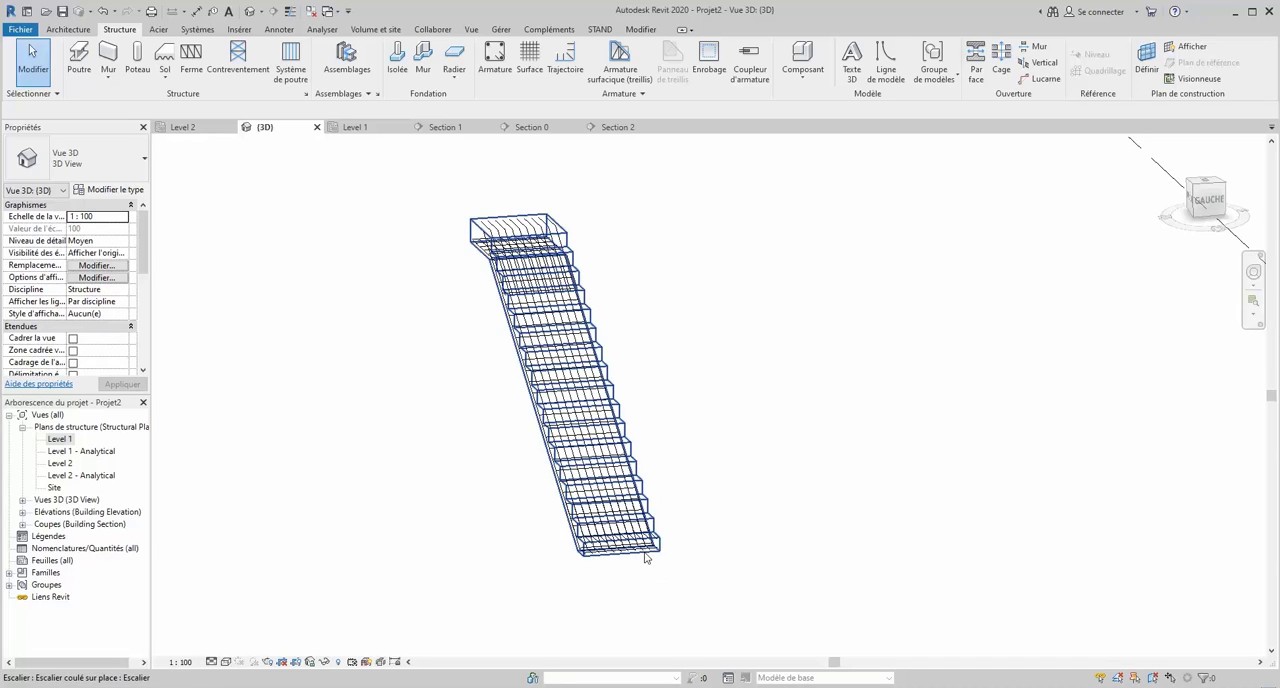
- Set the {3D} view's visual style to Réaliste and inspect the reinforced foot and flight
left_click(228, 662)
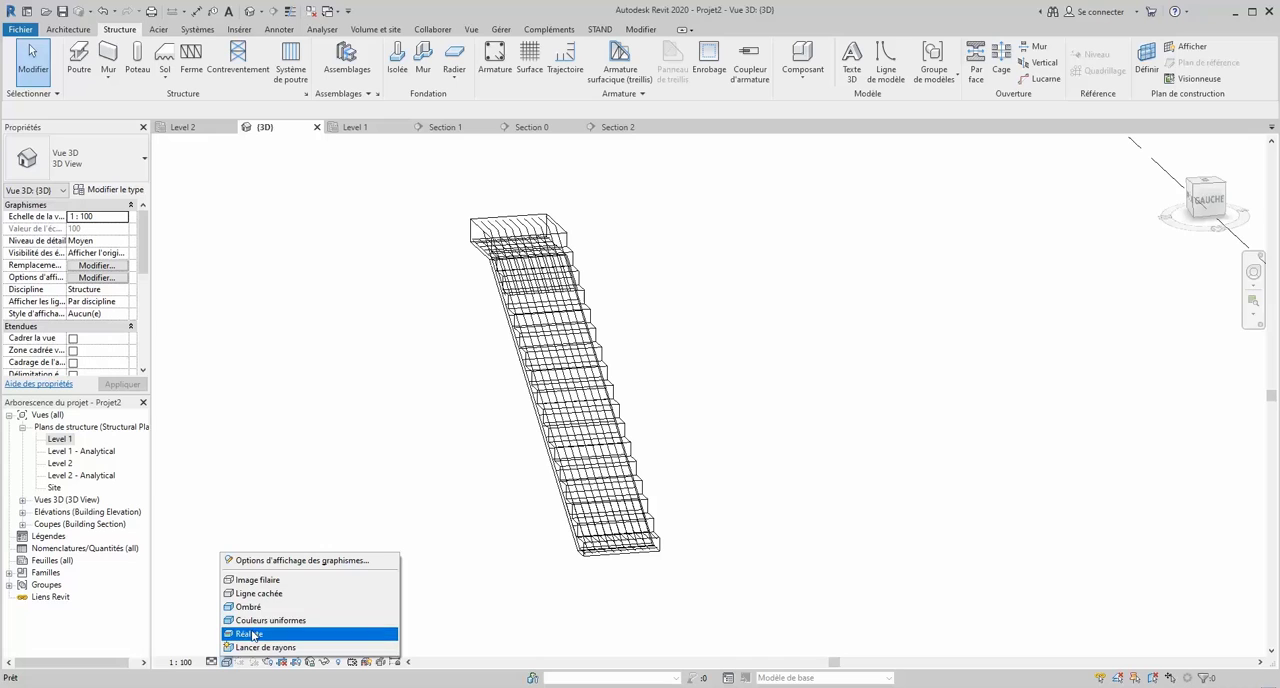
left_click(250, 634)
scroll(543, 531, "up", 3)
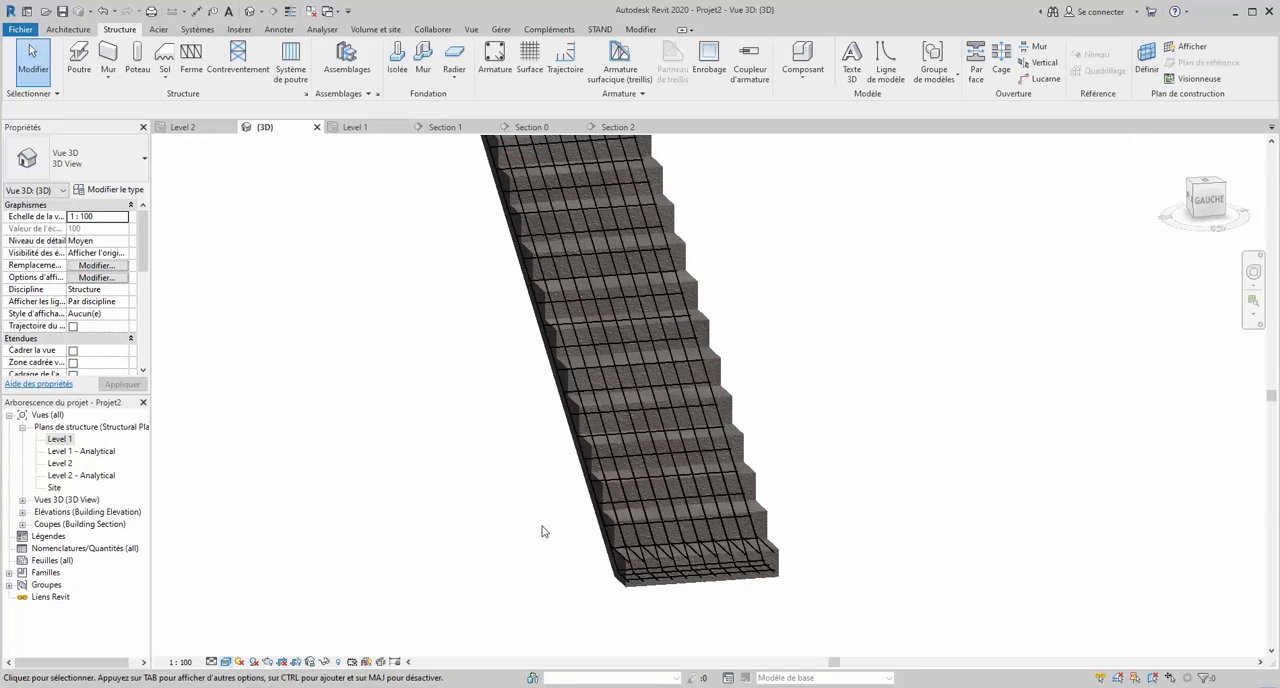
scroll(700, 560, "up", 2)
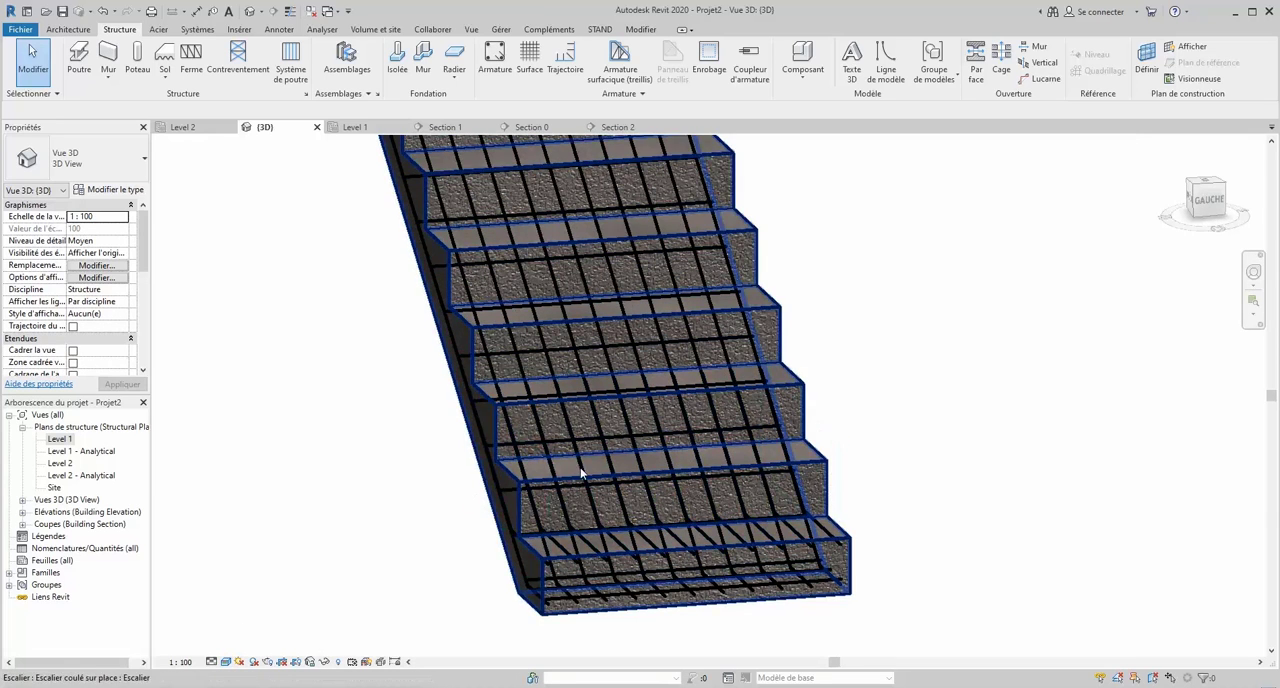
scroll(719, 587, "down", 4)
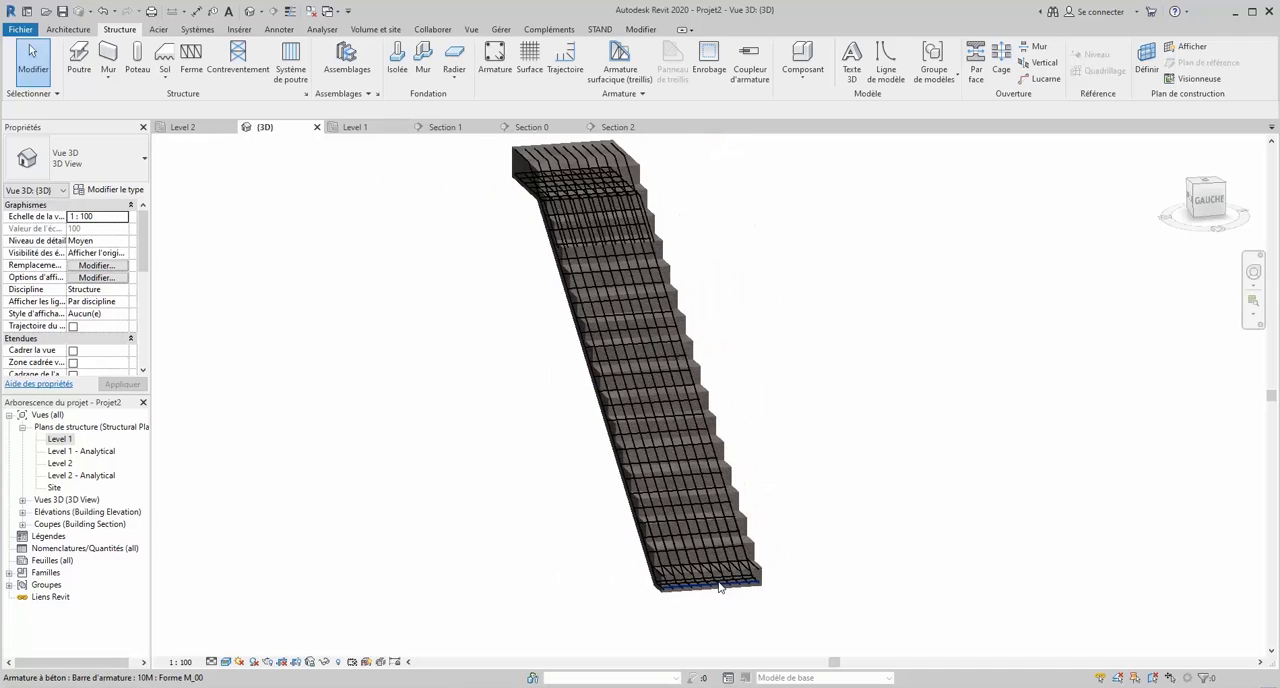